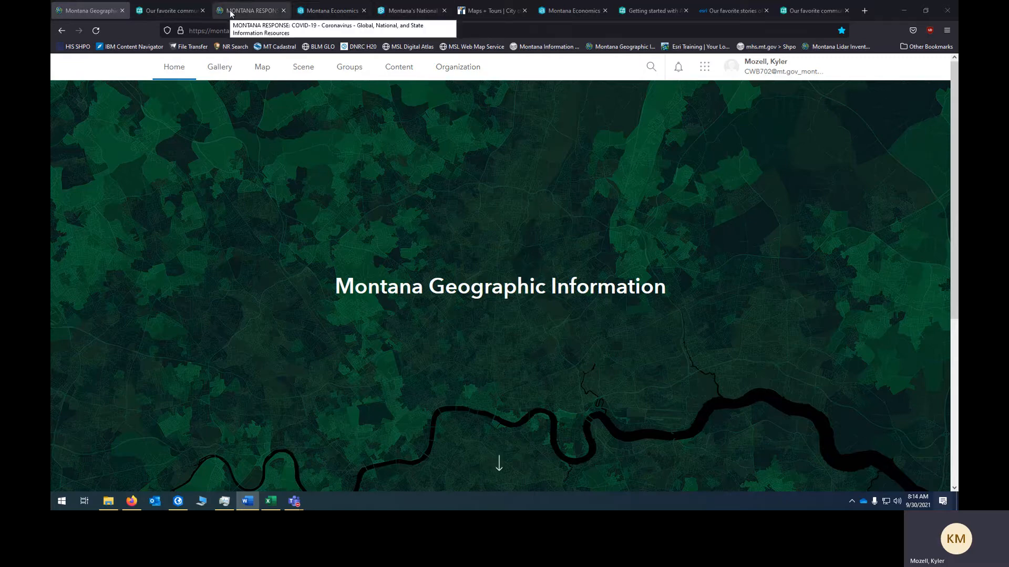
# Open the MONTANA RESPONSE: COVID-19 dashboard and switch it to the COVID-19 Cases view
pyautogui.click(251, 10)
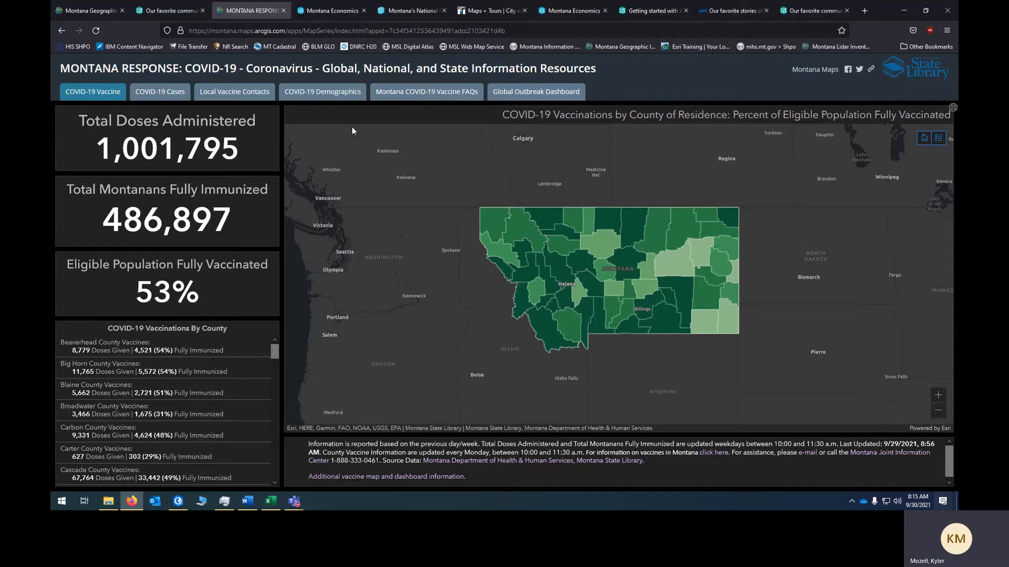
pyautogui.click(168, 100)
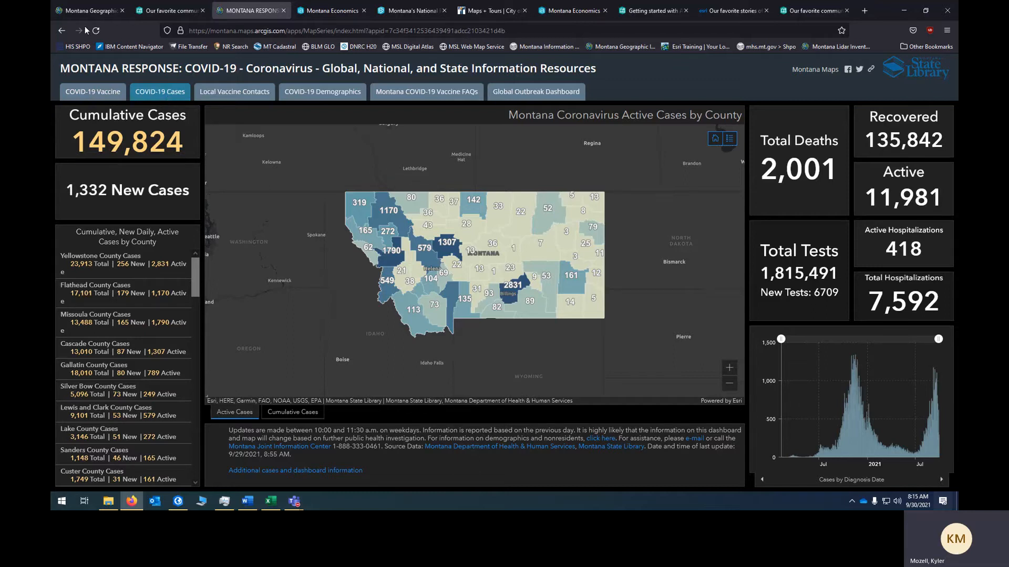
# View the My Content page of the Montana Geographic Information site and return to the site's home page
pyautogui.click(72, 10)
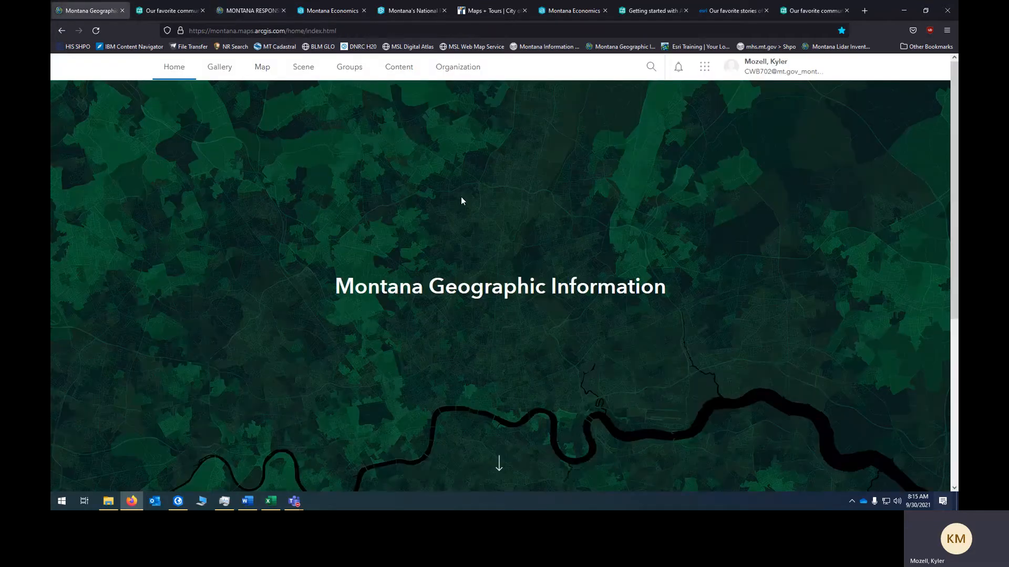
pyautogui.click(401, 79)
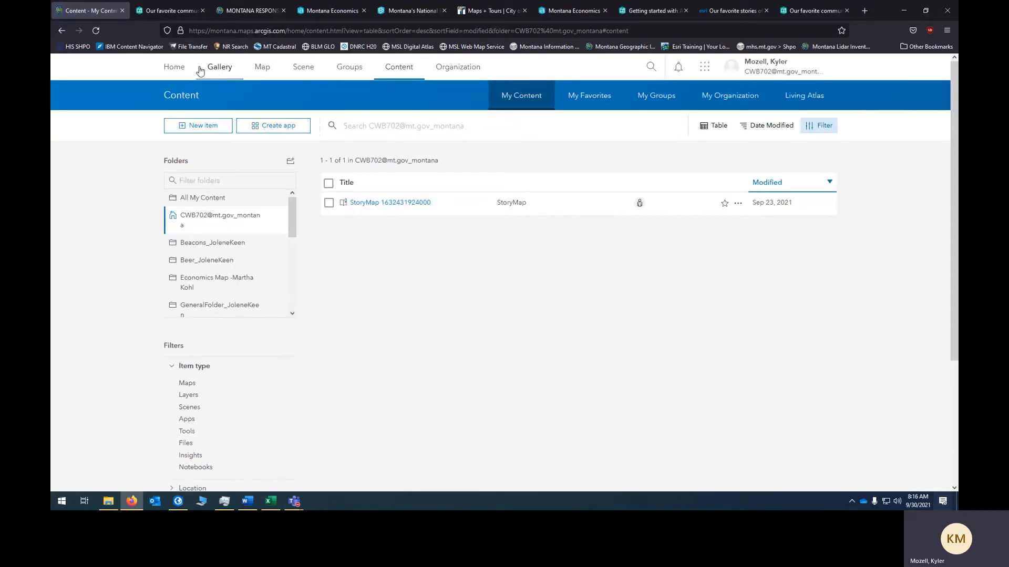
pyautogui.click(175, 68)
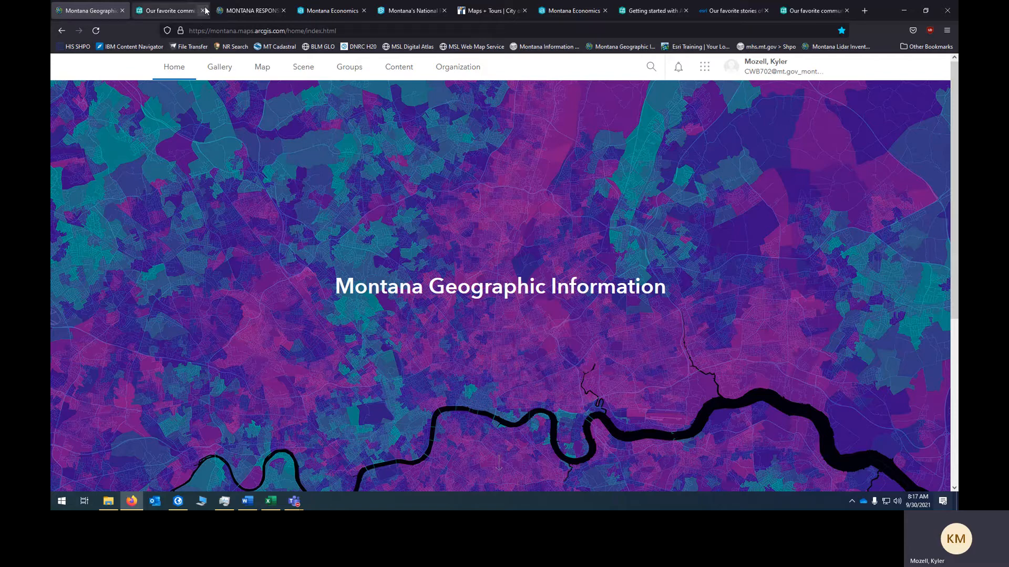
# Browse the Neolithical Mystery Tour story from its cover through the introduction to the start of the Orkney 5,000 Years Ago tour
pyautogui.click(248, 6)
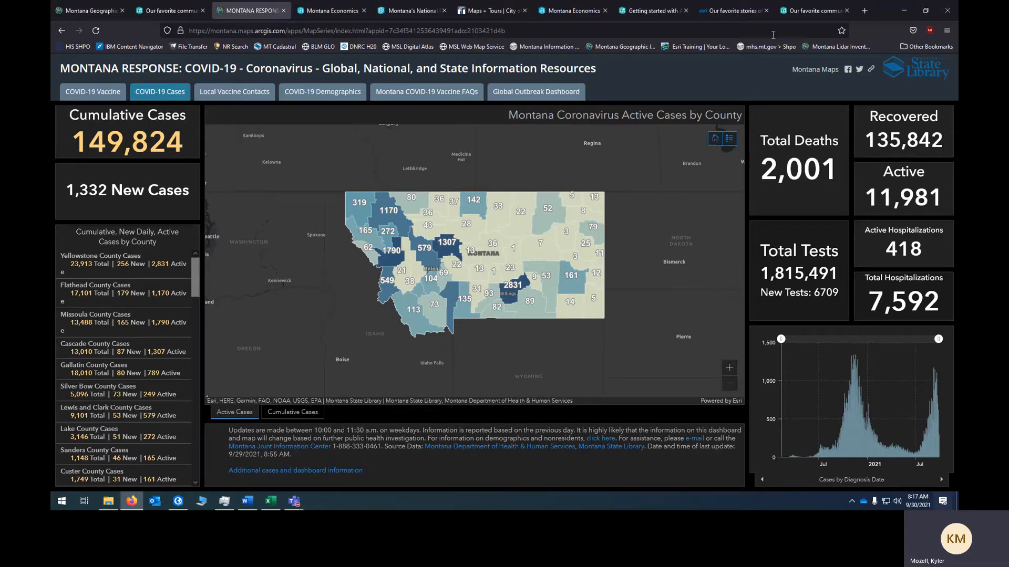
pyautogui.click(168, 10)
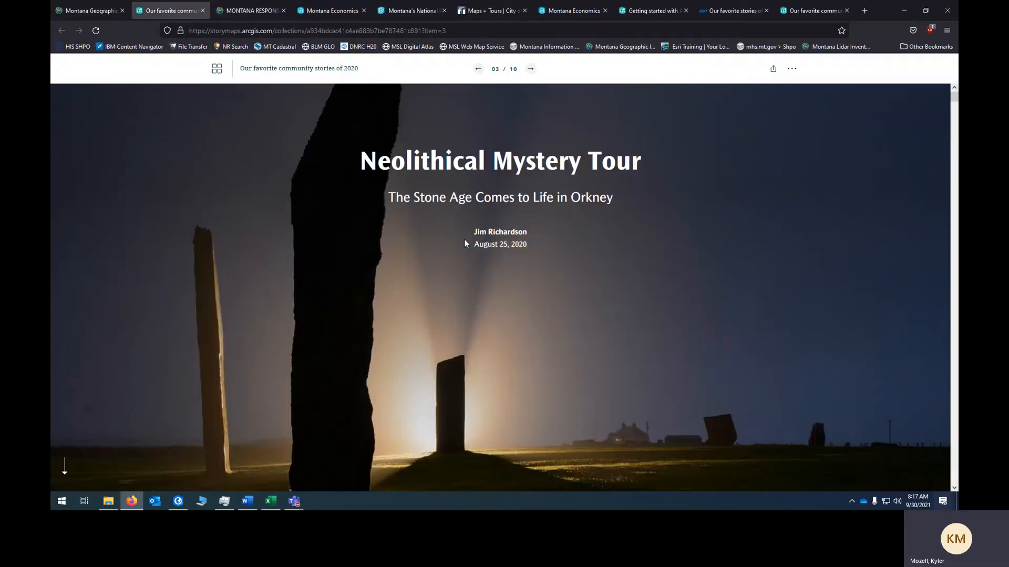
pyautogui.scroll(-5, 472, 226)
pyautogui.scroll(-3, 491, 213)
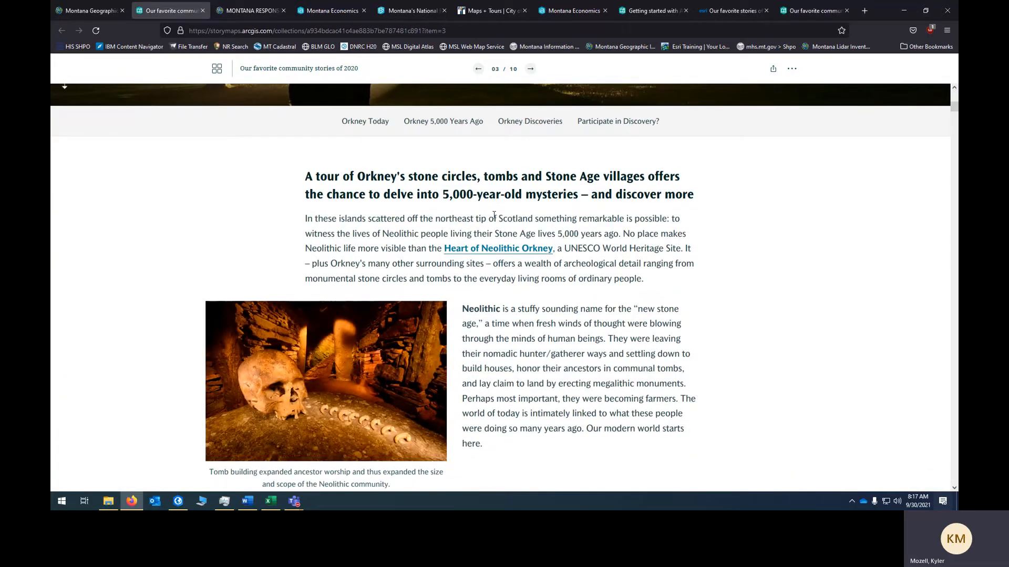
pyautogui.scroll(8, 414, 208)
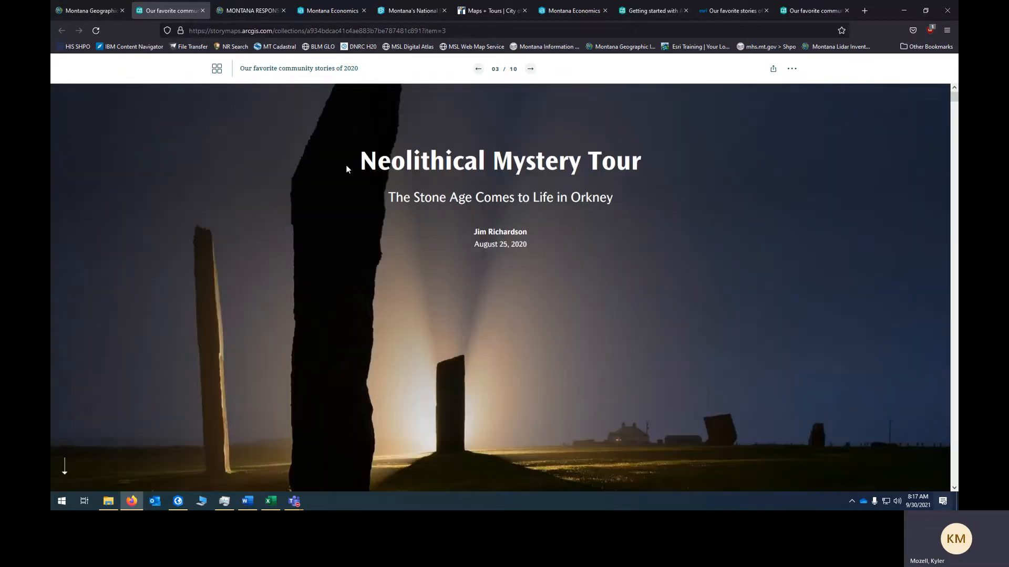
pyautogui.scroll(-8, 483, 174)
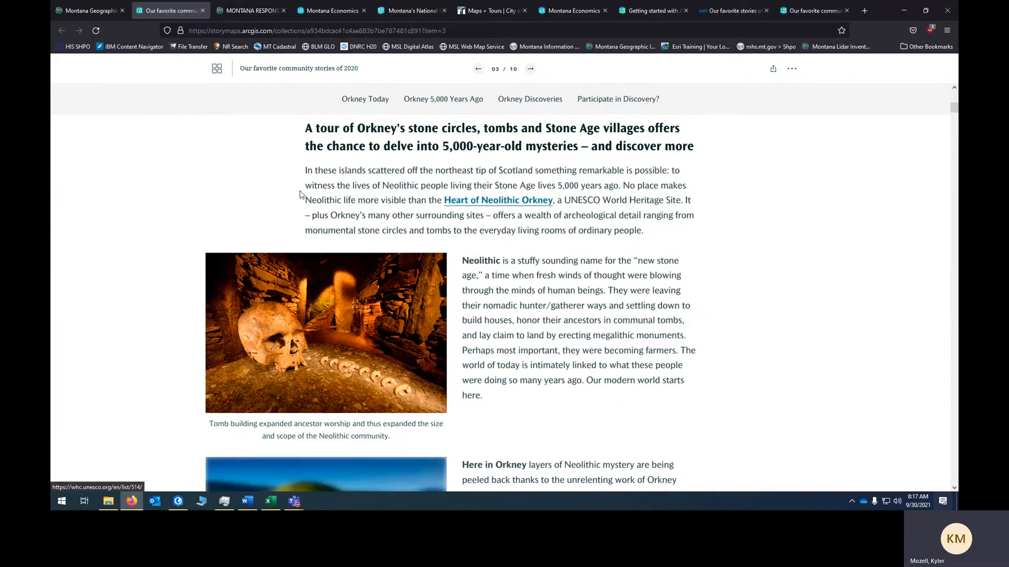
pyautogui.scroll(-10, 468, 187)
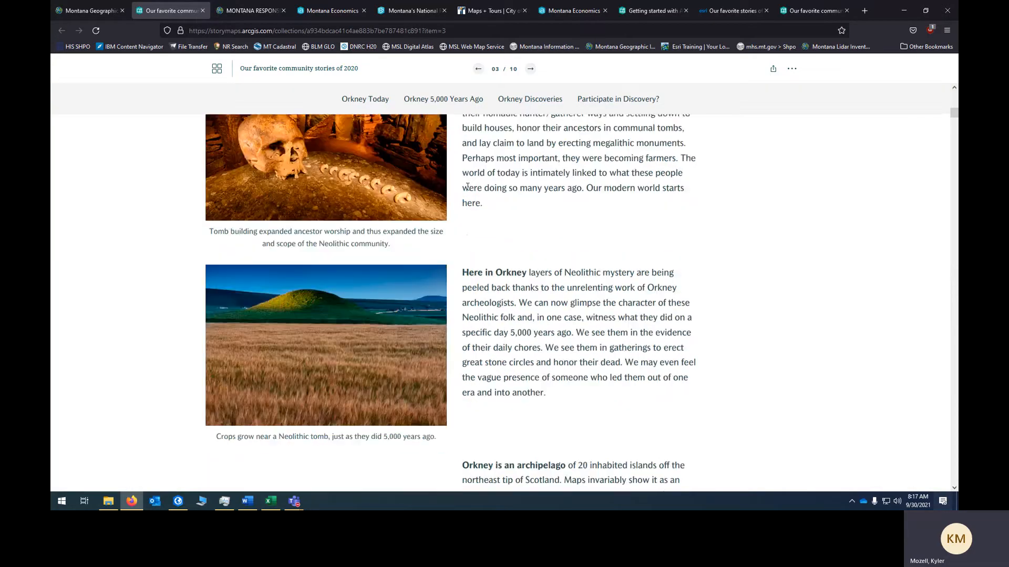
pyautogui.scroll(-1, 468, 190)
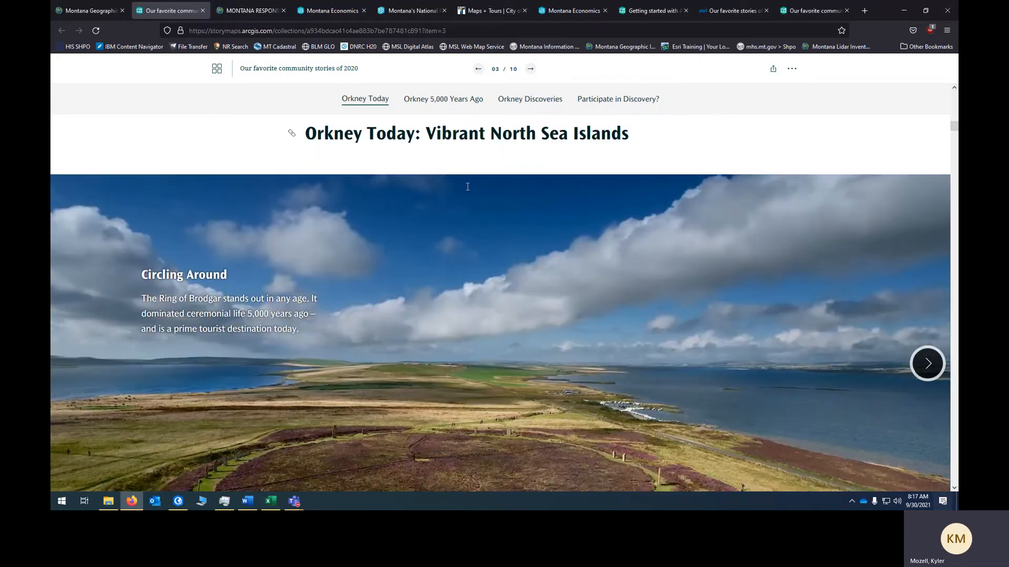
pyautogui.scroll(-10, 469, 194)
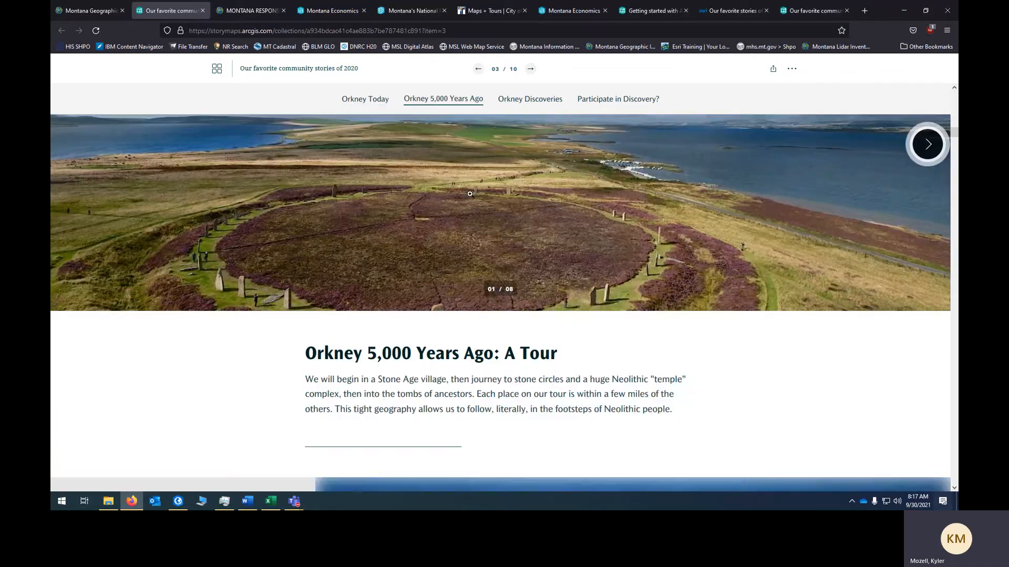
pyautogui.scroll(-4, 469, 194)
pyautogui.scroll(-6, 470, 194)
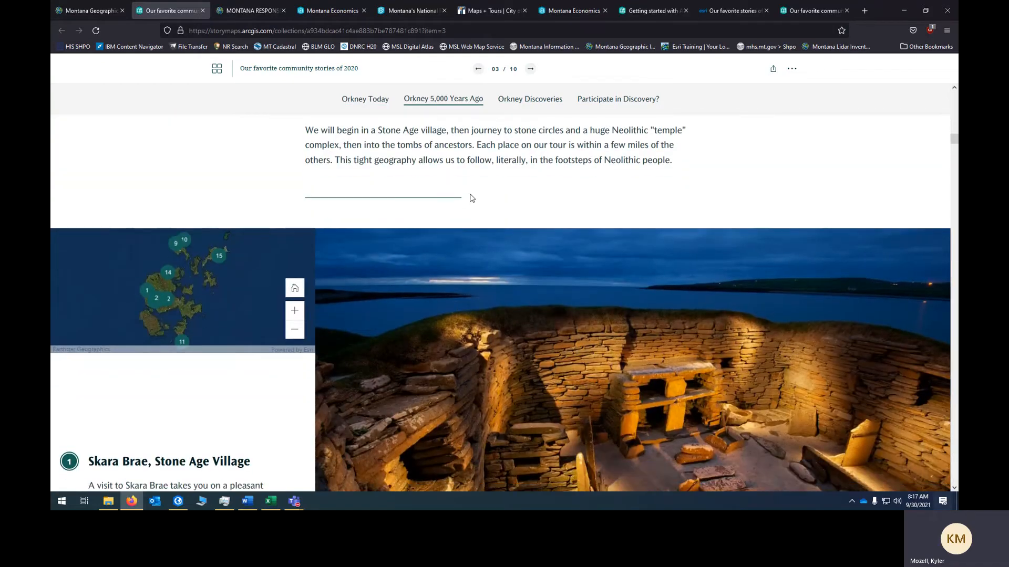
# Examine the story's map tour stops from Skara Brae through Ness of Brodgar and Ring of Brodgar to the Ness of Brodgar Dig
pyautogui.scroll(-6, 187, 387)
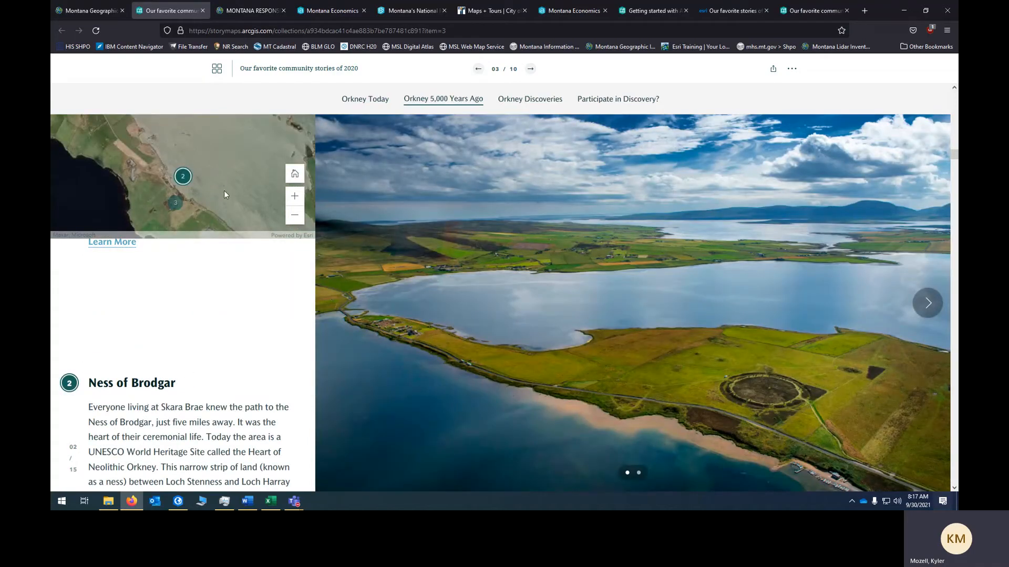
pyautogui.scroll(-3, 494, 320)
pyautogui.scroll(-8, 493, 320)
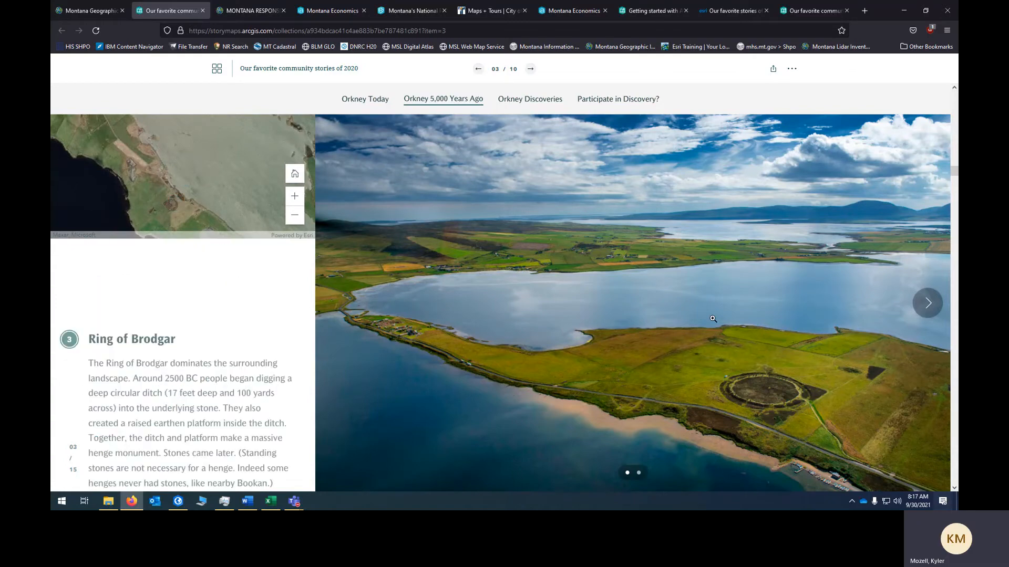
pyautogui.scroll(-2, 713, 319)
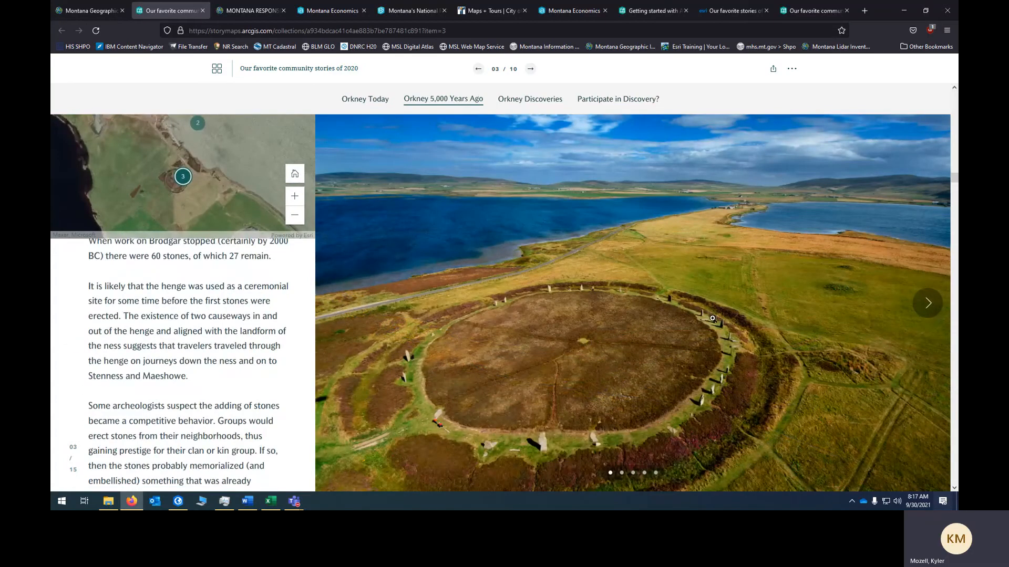
pyautogui.scroll(-3, 713, 318)
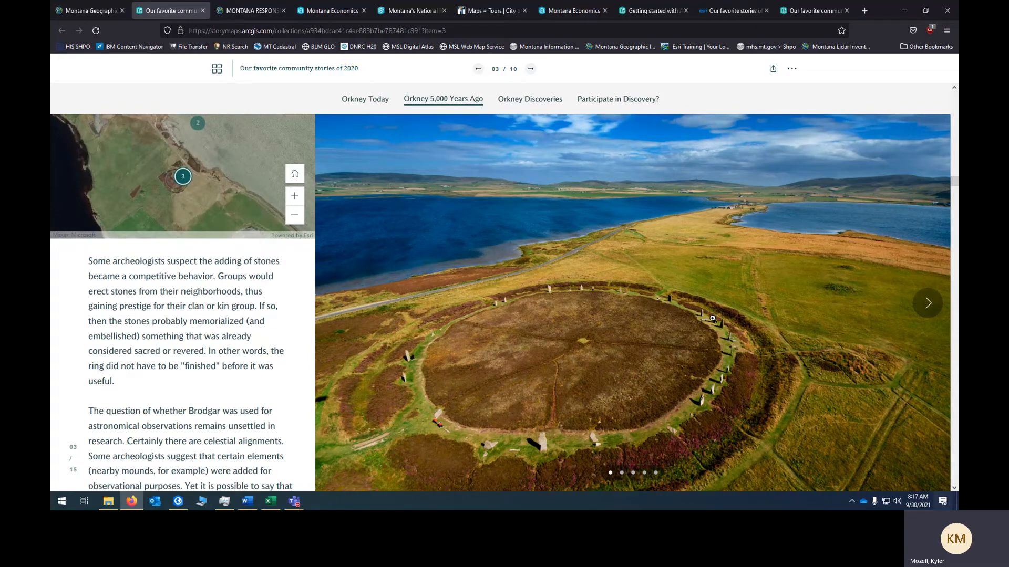
pyautogui.scroll(-7, 712, 318)
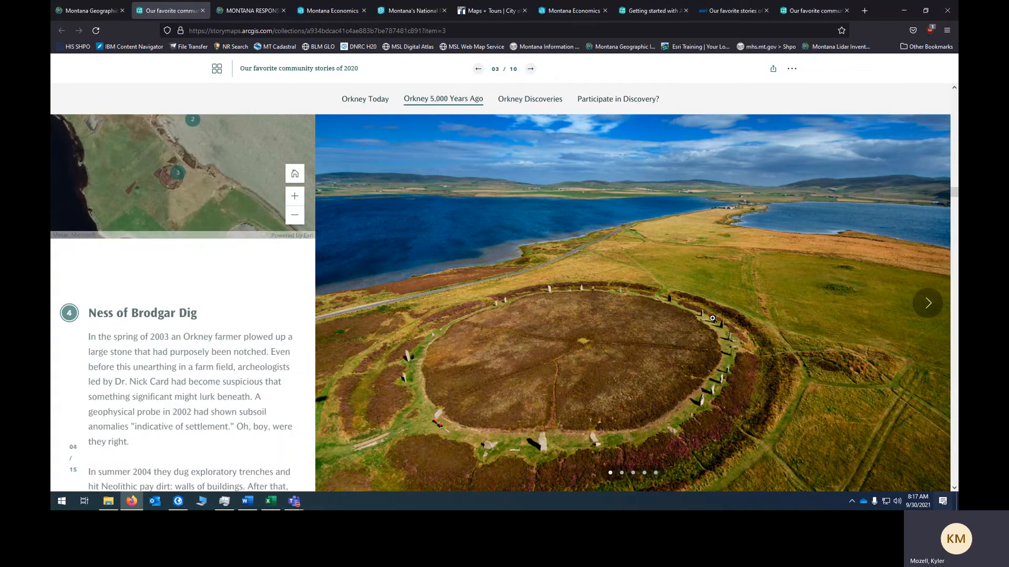
pyautogui.scroll(-1, 712, 319)
pyautogui.scroll(-5, 712, 319)
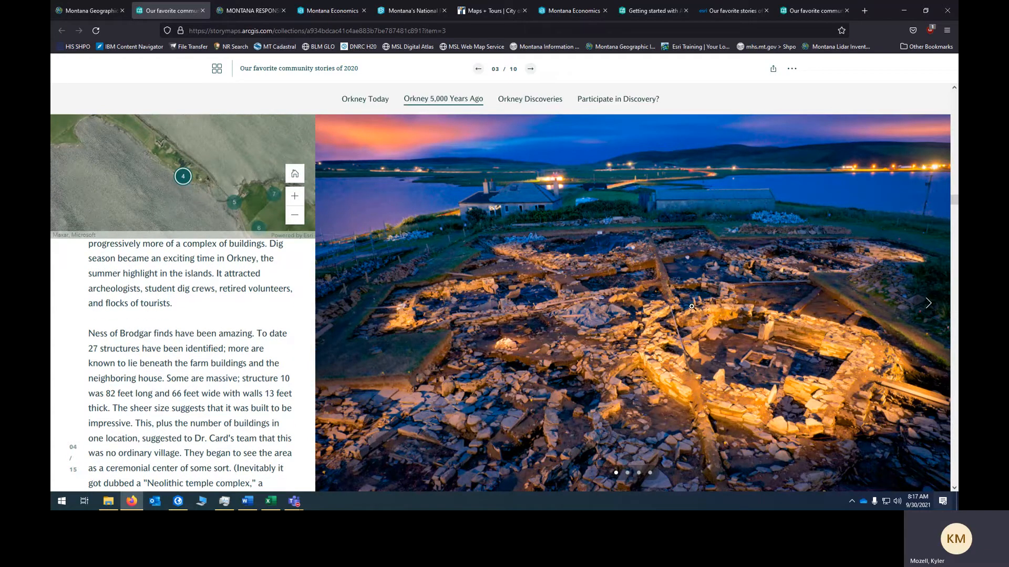
# Open the Montana Economics experience and locate the Sheep Ranching, Copper Mining, Palladium Mining and Flax entries on its map
pyautogui.click(336, 9)
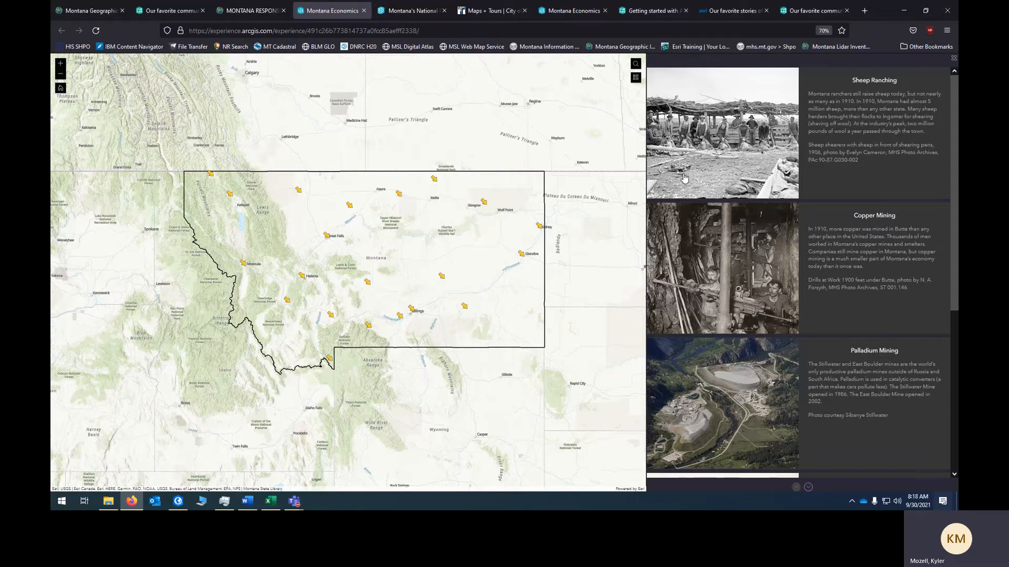
pyautogui.click(754, 187)
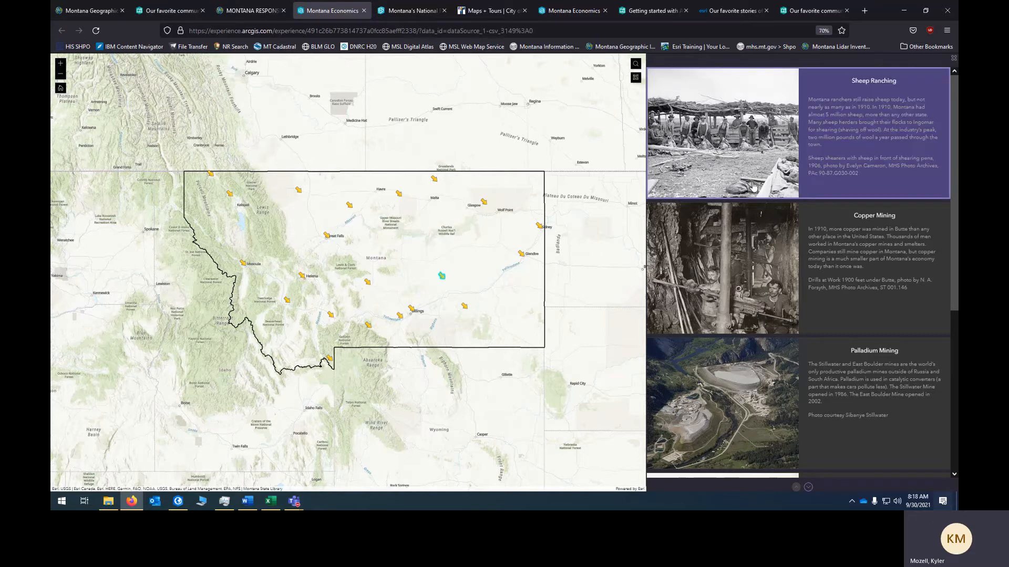
pyautogui.click(834, 259)
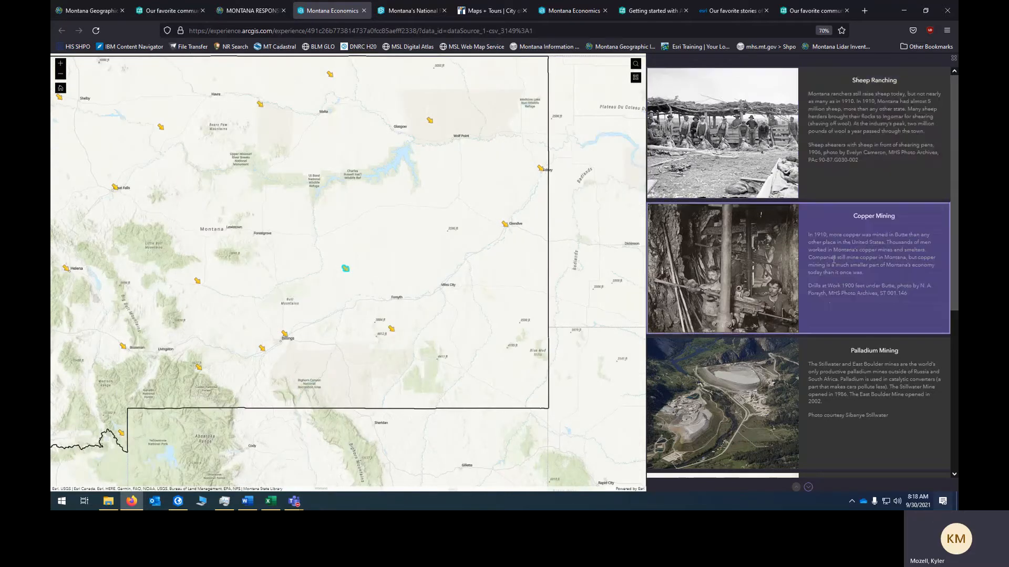
pyautogui.click(826, 378)
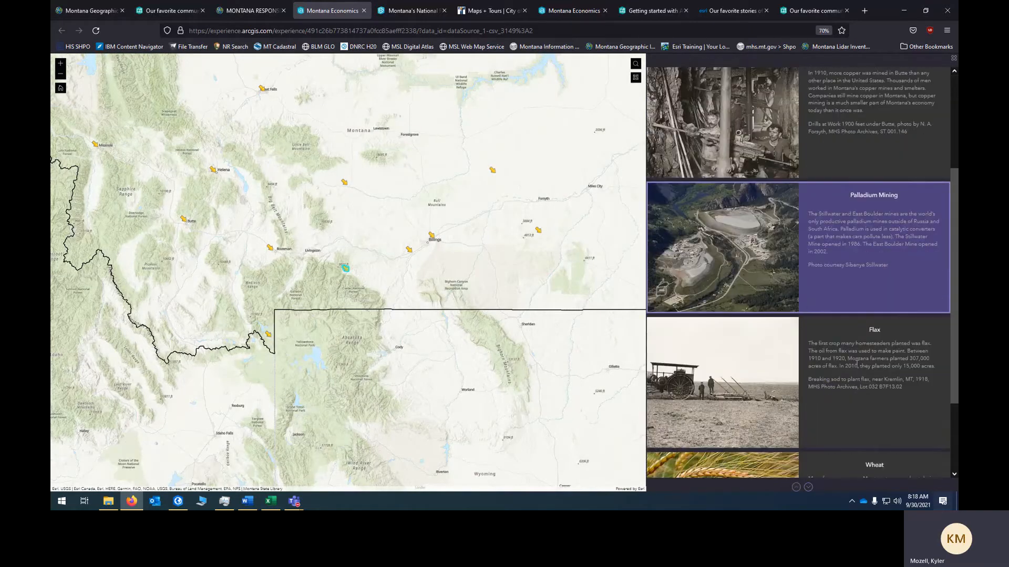
pyautogui.click(855, 365)
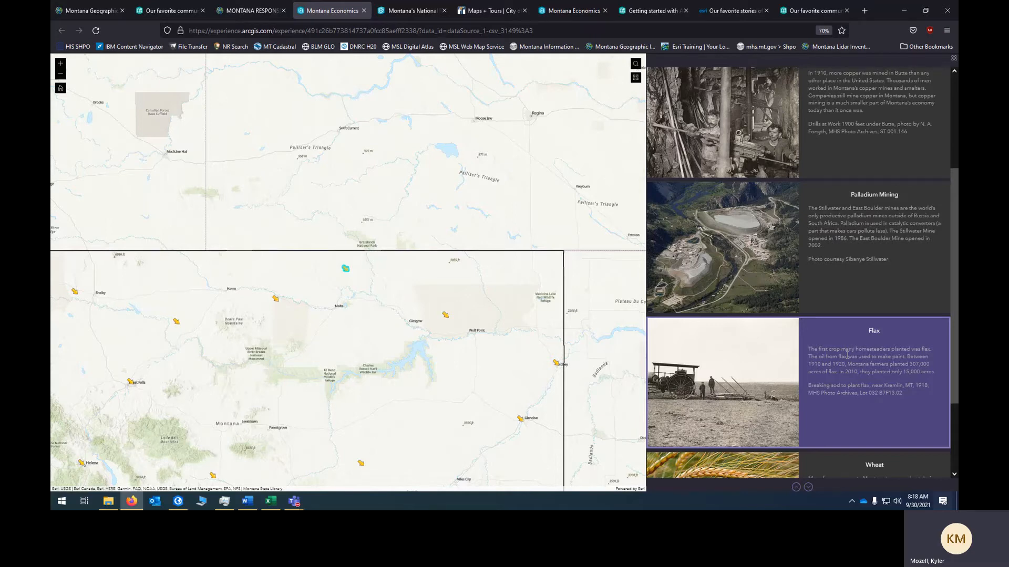
# Locate the Wheat entry and the railroad Transportation entry about Harlowton on the economics map
pyautogui.scroll(-2, 847, 357)
pyautogui.click(847, 368)
pyautogui.scroll(-3, 847, 378)
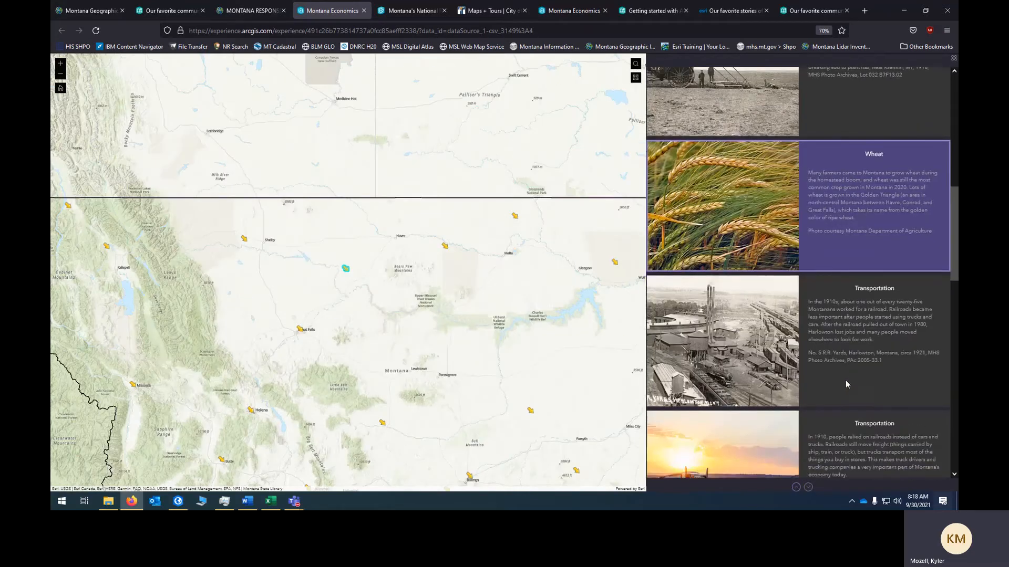
pyautogui.click(844, 365)
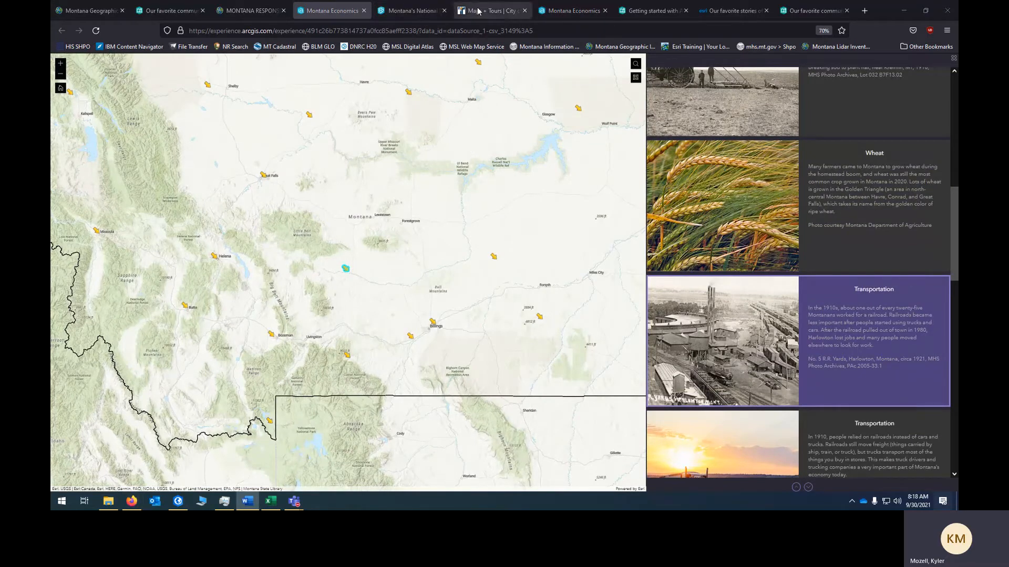
# Open Montana's National Register of Historic Places map, view the Gilman State Bank details and close them
pyautogui.click(395, 12)
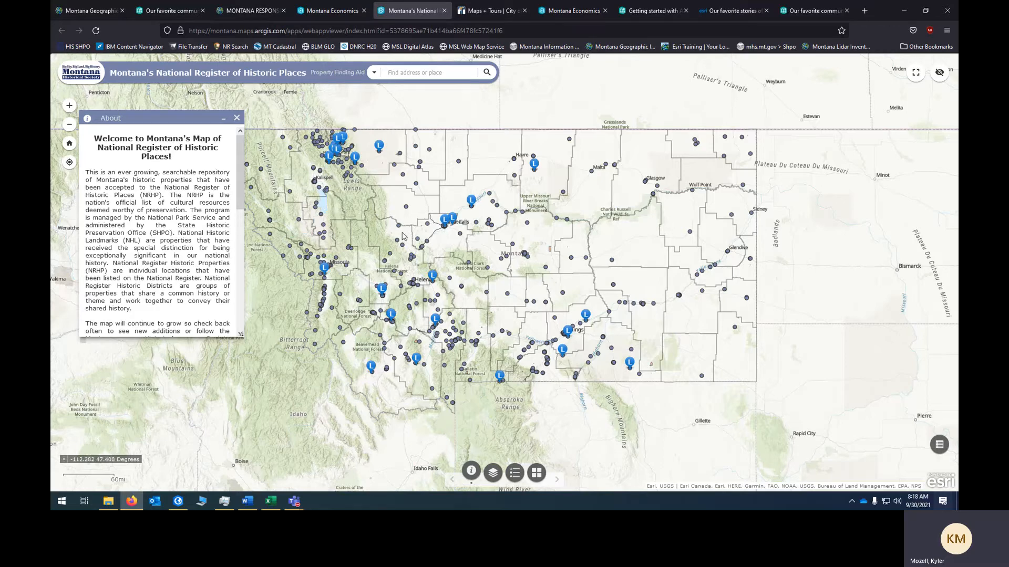
pyautogui.click(398, 225)
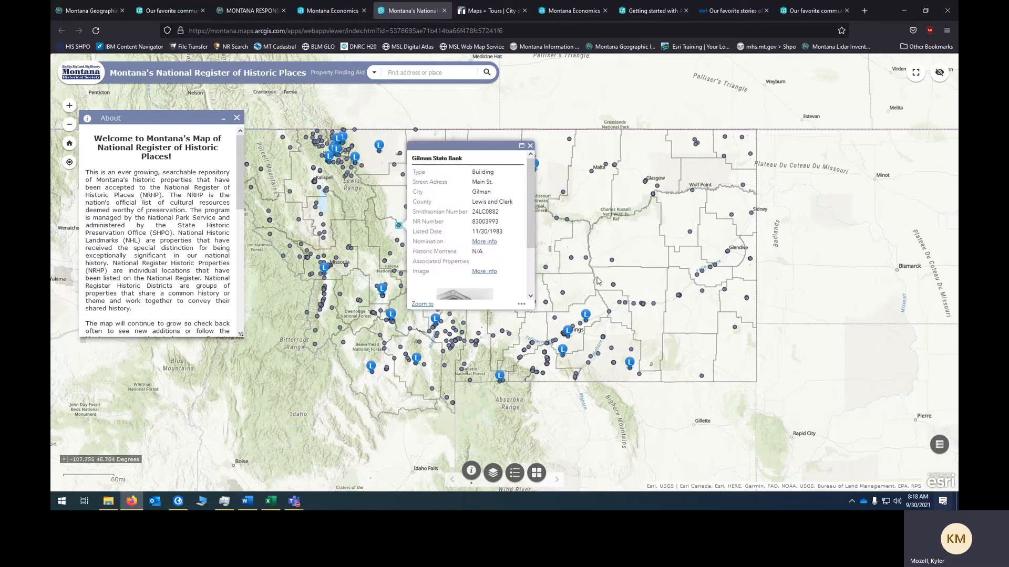
pyautogui.click(530, 146)
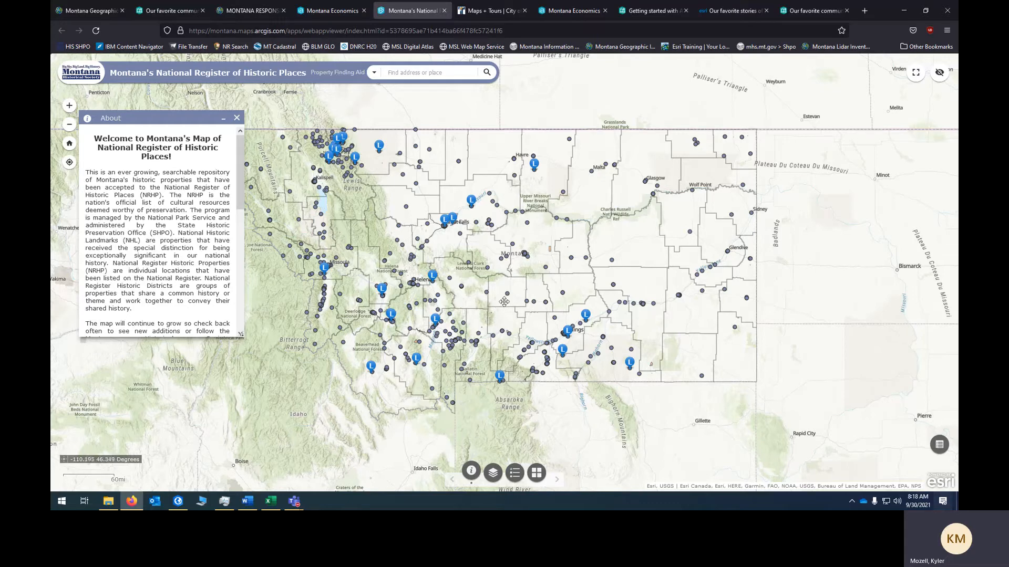
# Inspect the Gebo Cemetery record in Carbon County down to its photo, then close the record
pyautogui.moveTo(497, 301); pyautogui.dragTo(577, 311)
pyautogui.scroll(1, 554, 317)
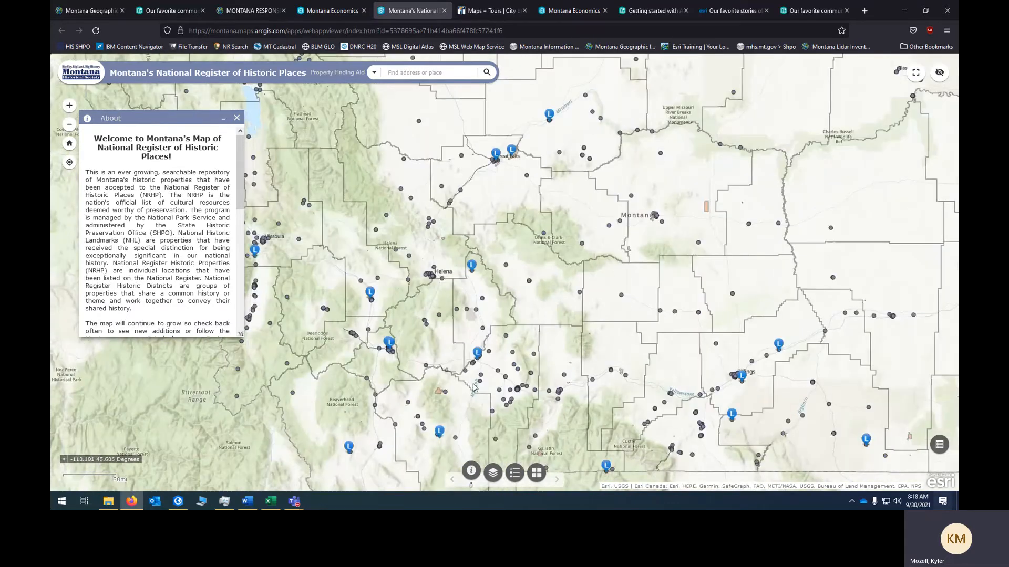
pyautogui.moveTo(702, 409); pyautogui.dragTo(460, 266)
pyautogui.click(458, 280)
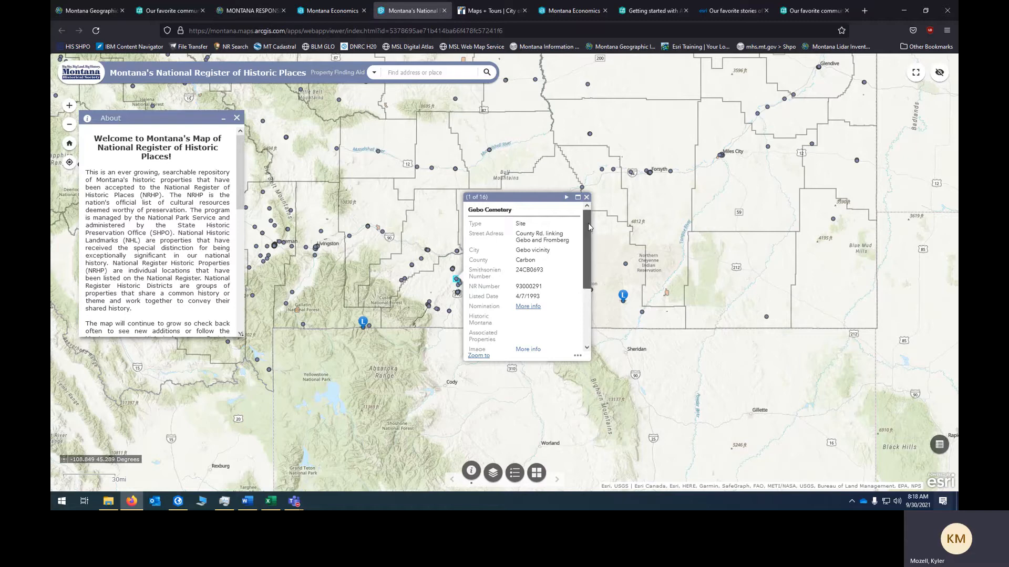
pyautogui.scroll(-1, 590, 229)
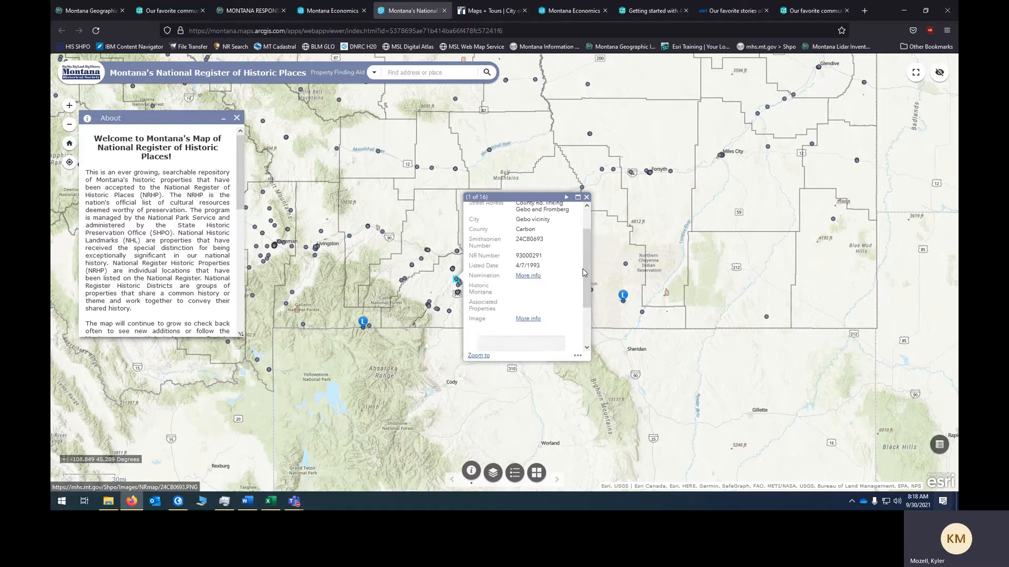
pyautogui.scroll(-2, 526, 318)
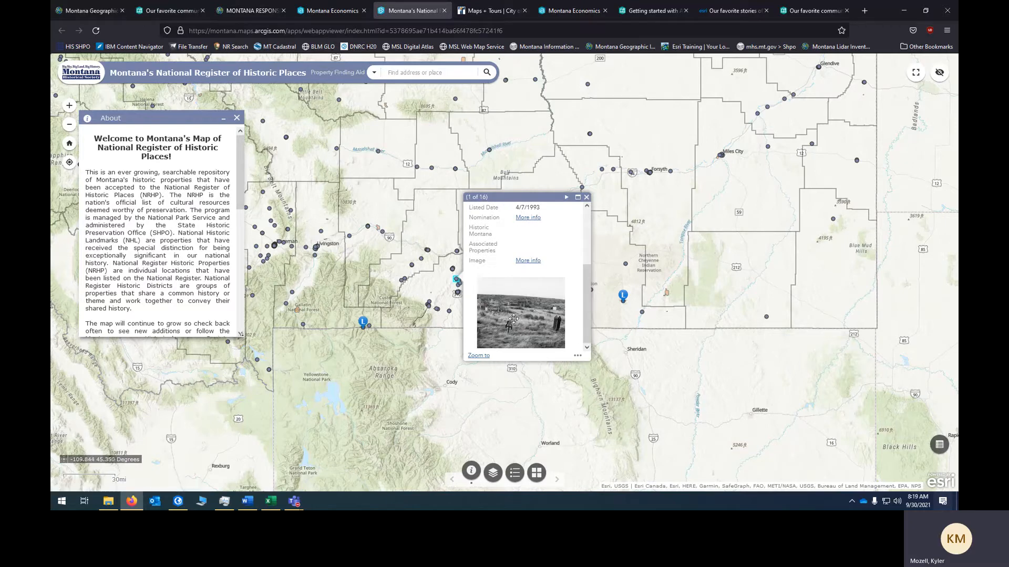
pyautogui.moveTo(392, 169); pyautogui.dragTo(641, 314)
pyautogui.click(582, 214)
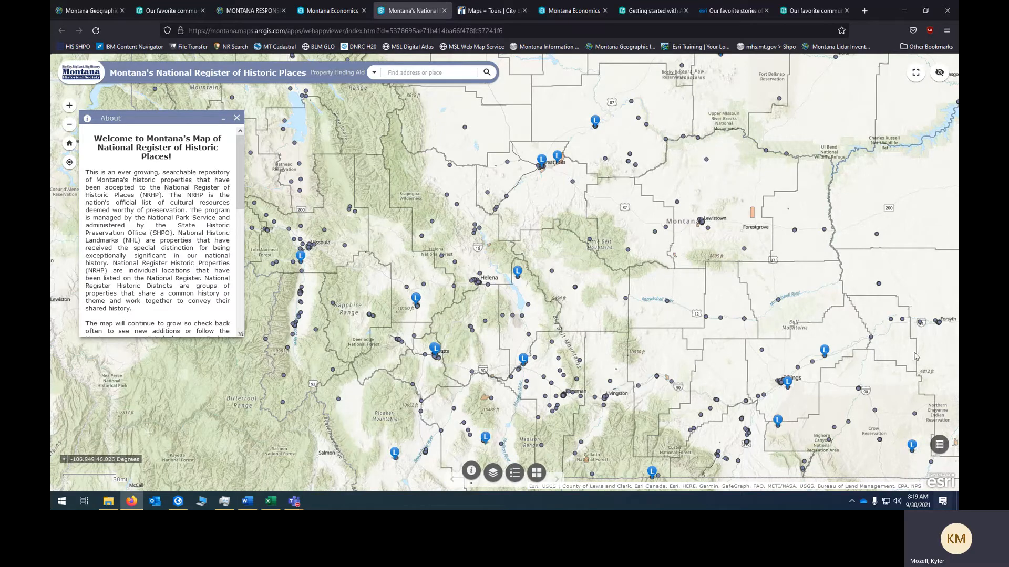
# Open the City of Tempe's Maps + Tours page and launch the Downtown Tempe - Walk Through History interactive story map
pyautogui.click(482, 11)
pyautogui.scroll(-2, 352, 189)
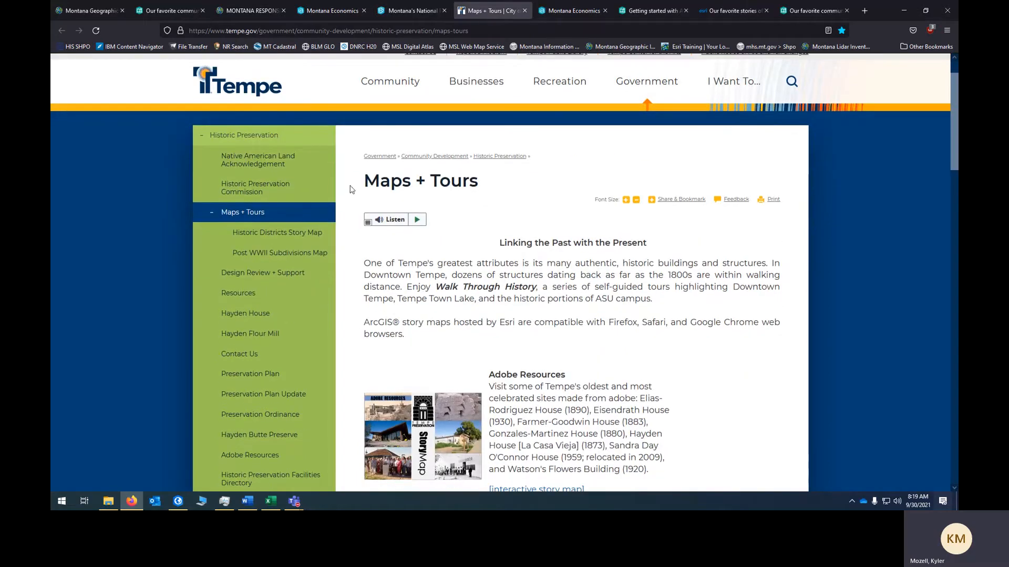
pyautogui.scroll(-7, 558, 351)
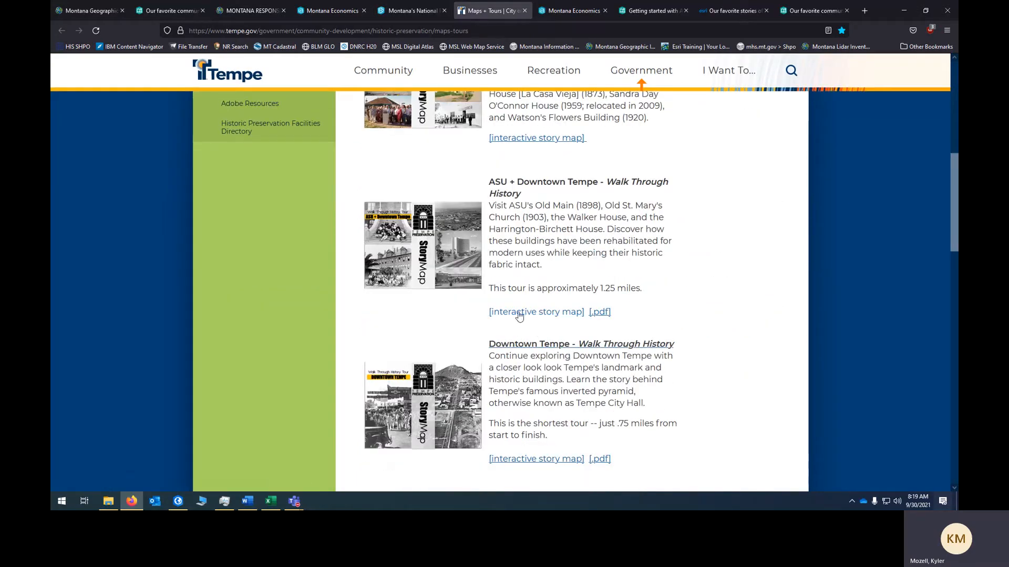
pyautogui.click(538, 461)
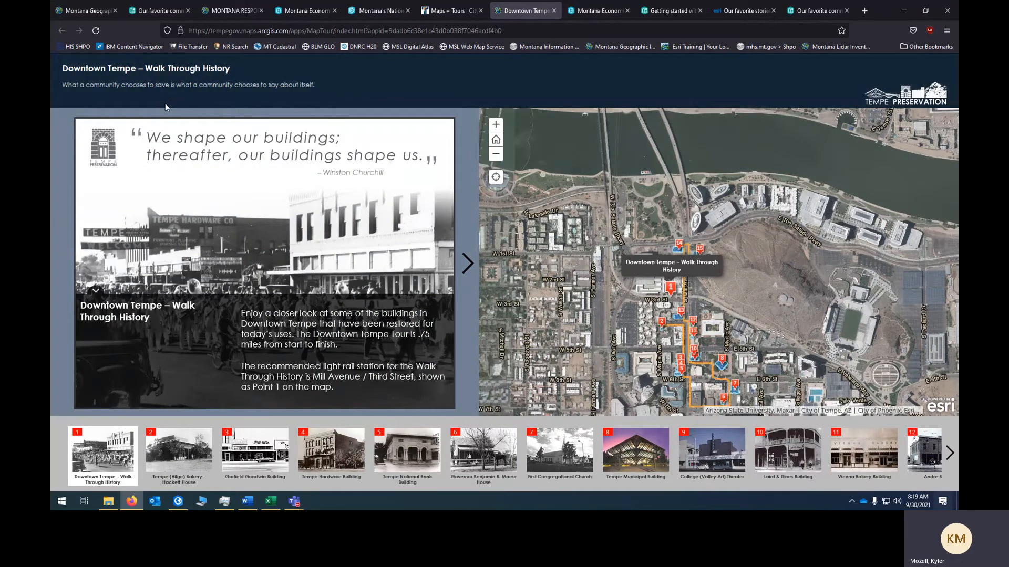
# View the Downtown Tempe tour stops in order, from Tempe (Hilge) Bakery - Hackett House through First Congregational Church
pyautogui.click(169, 462)
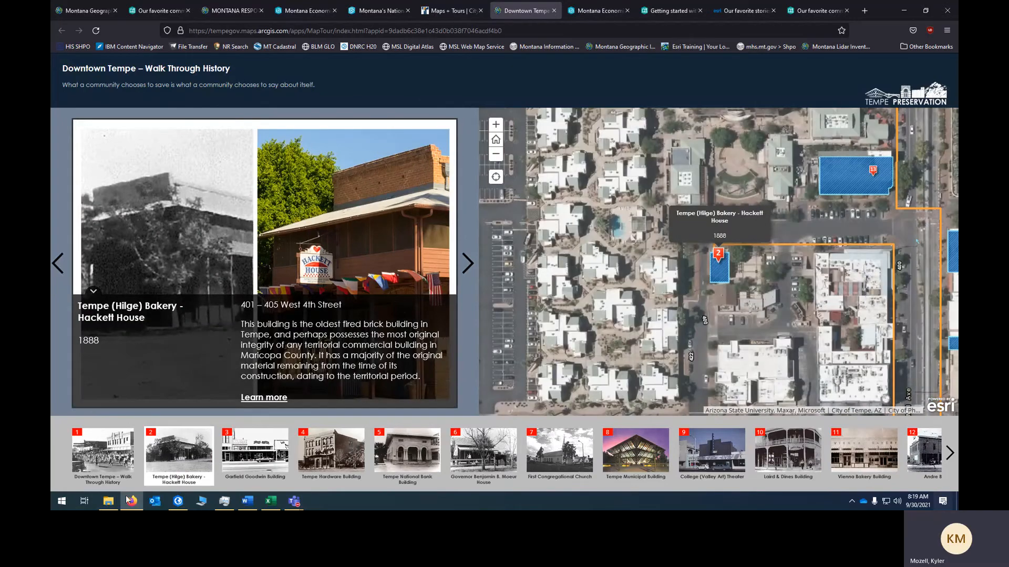
pyautogui.click(247, 455)
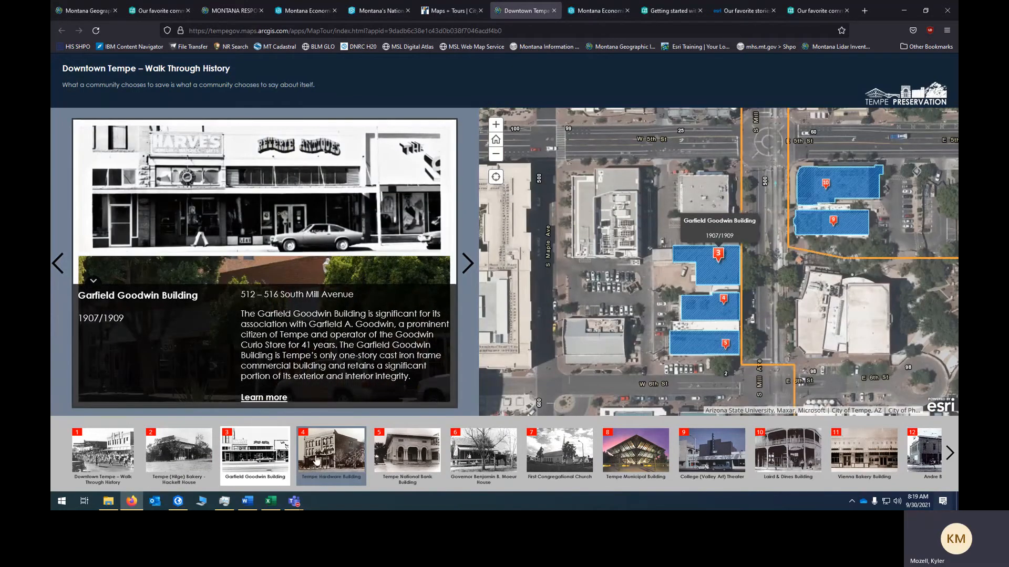
pyautogui.click(317, 460)
pyautogui.click(408, 454)
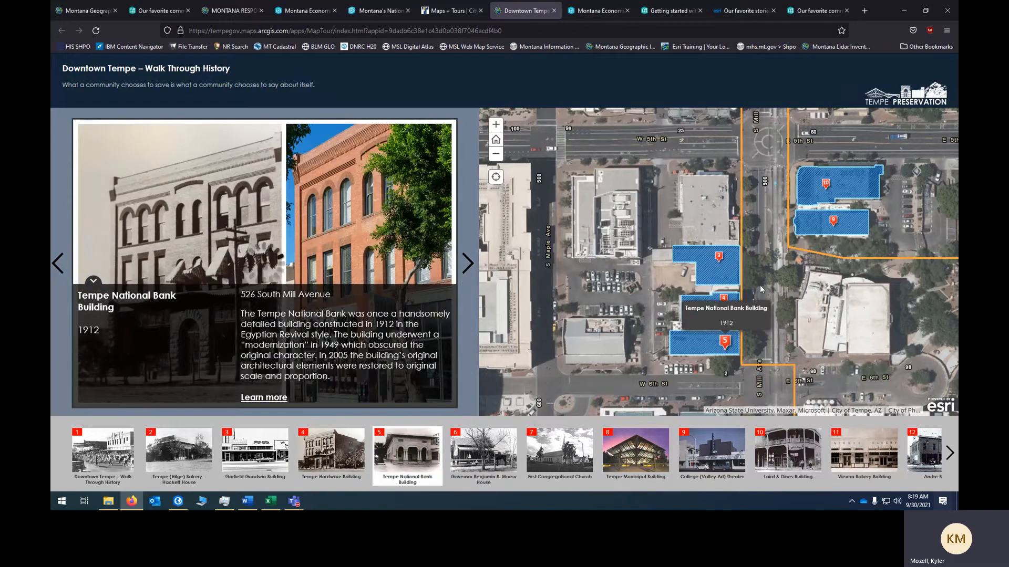
pyautogui.click(494, 459)
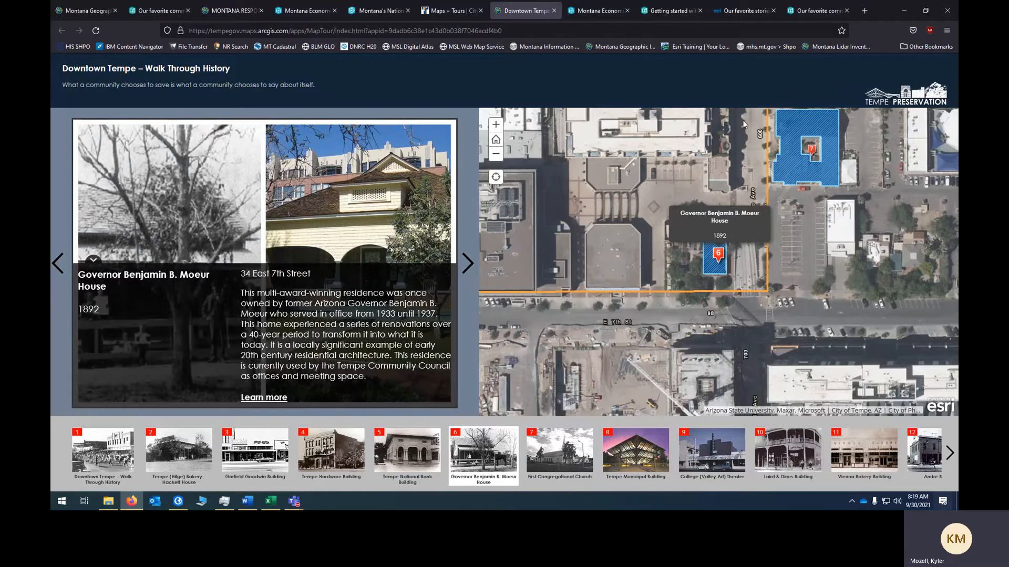
pyautogui.click(557, 462)
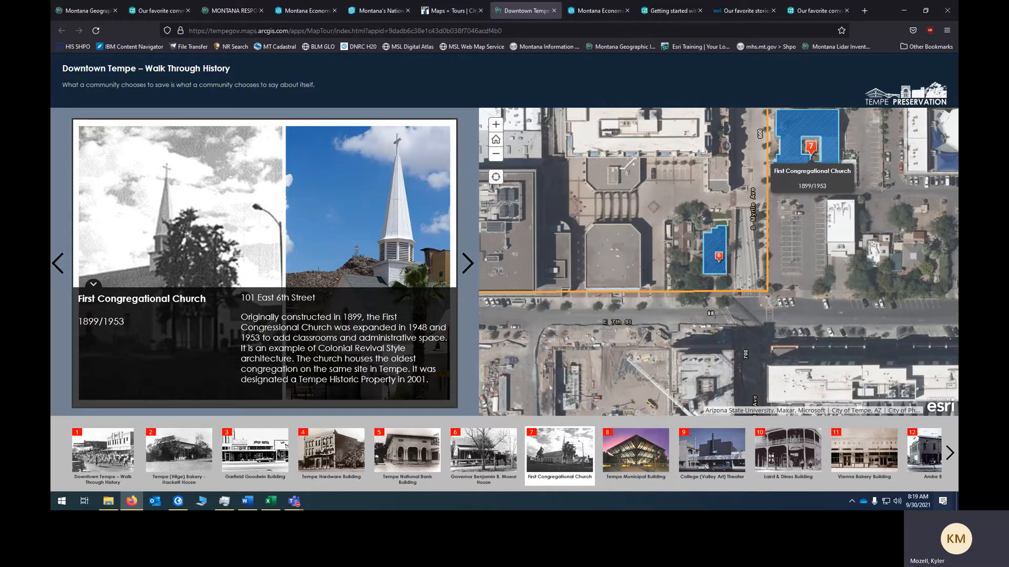
pyautogui.hotkey('alt', 'Tab')
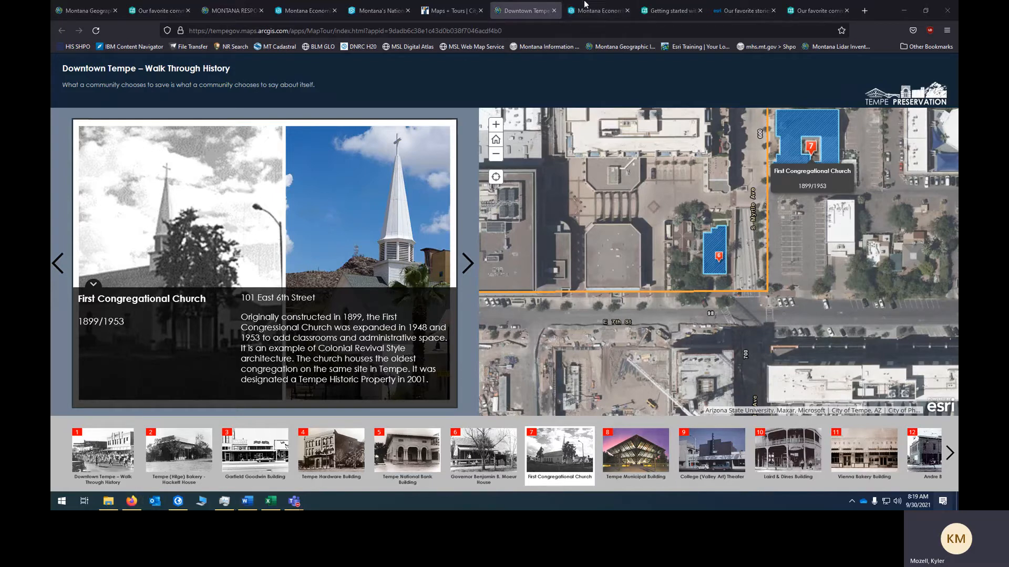
# Open a new map from the Montana Geographic Information site and set its basemap to Topographic
pyautogui.click(67, 12)
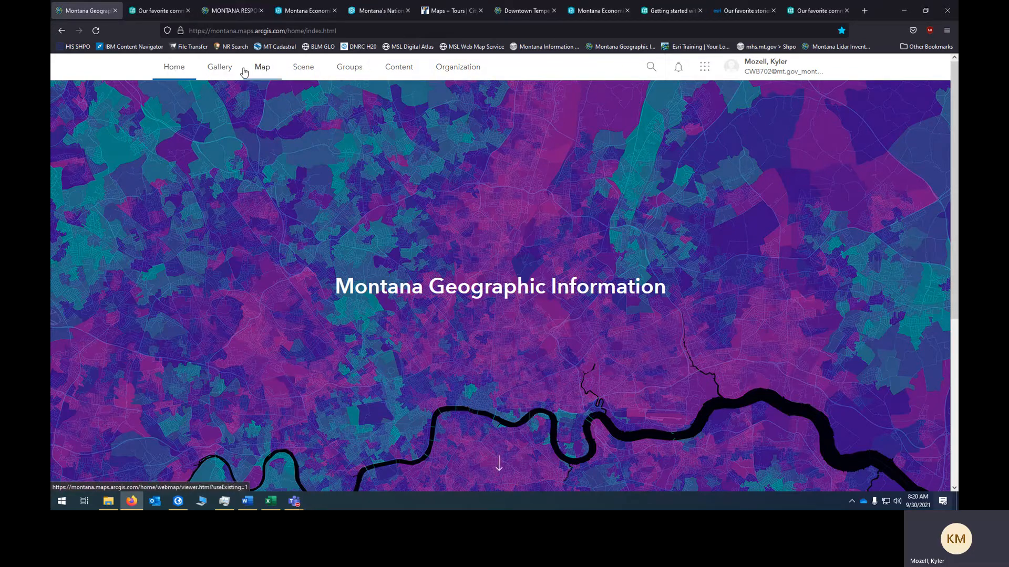
pyautogui.click(268, 71)
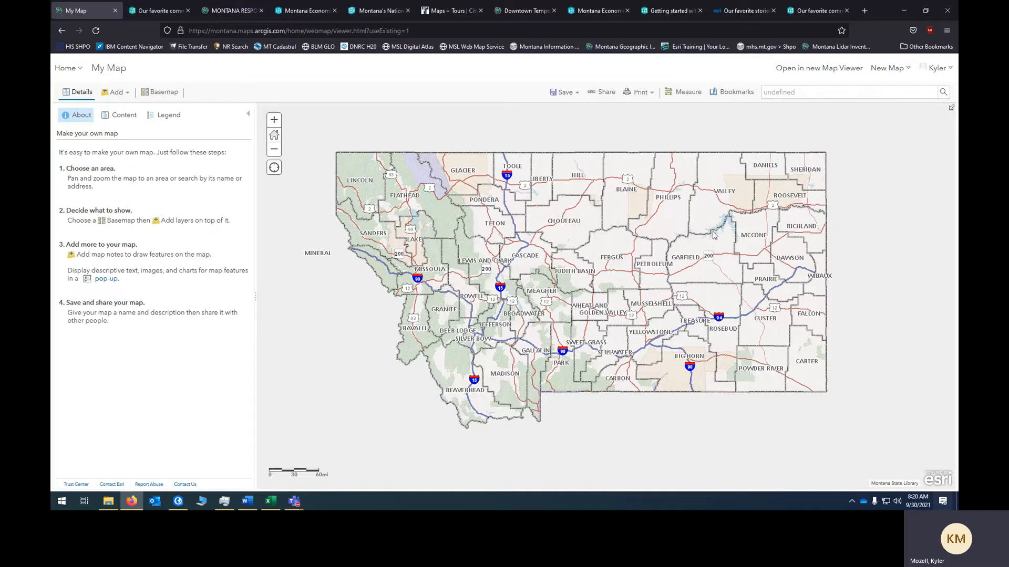
pyautogui.click(160, 92)
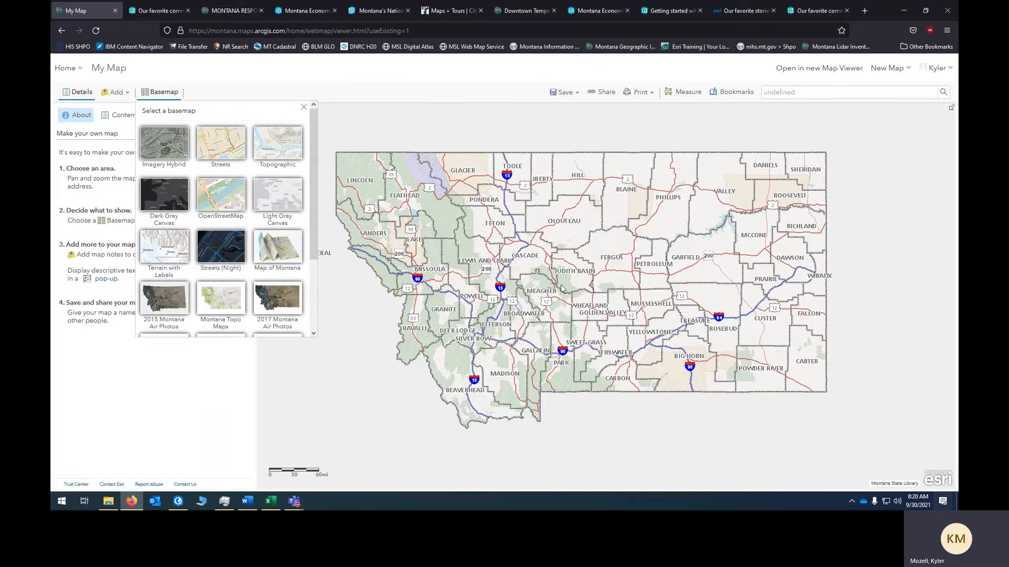
pyautogui.scroll(-5, 239, 239)
pyautogui.scroll(5, 239, 239)
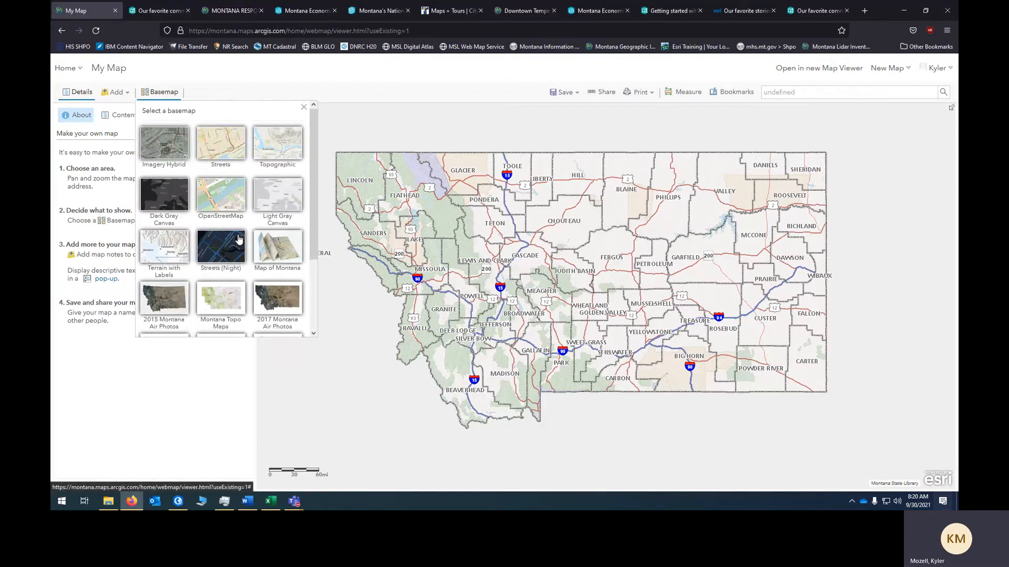
pyautogui.click(281, 153)
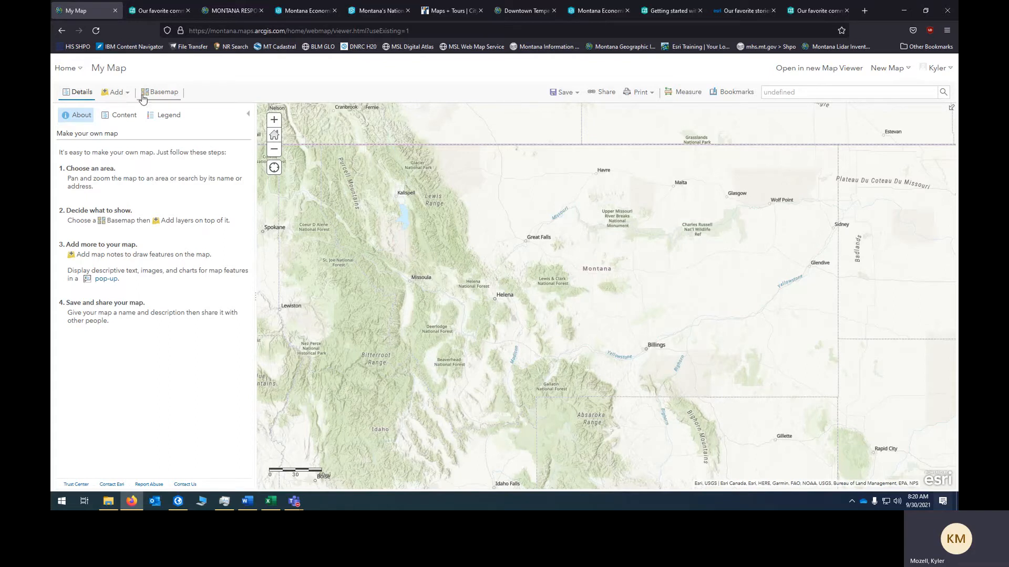
# Examine the map's contents list, its instructions for making a map and the available options for adding layers
pyautogui.click(122, 116)
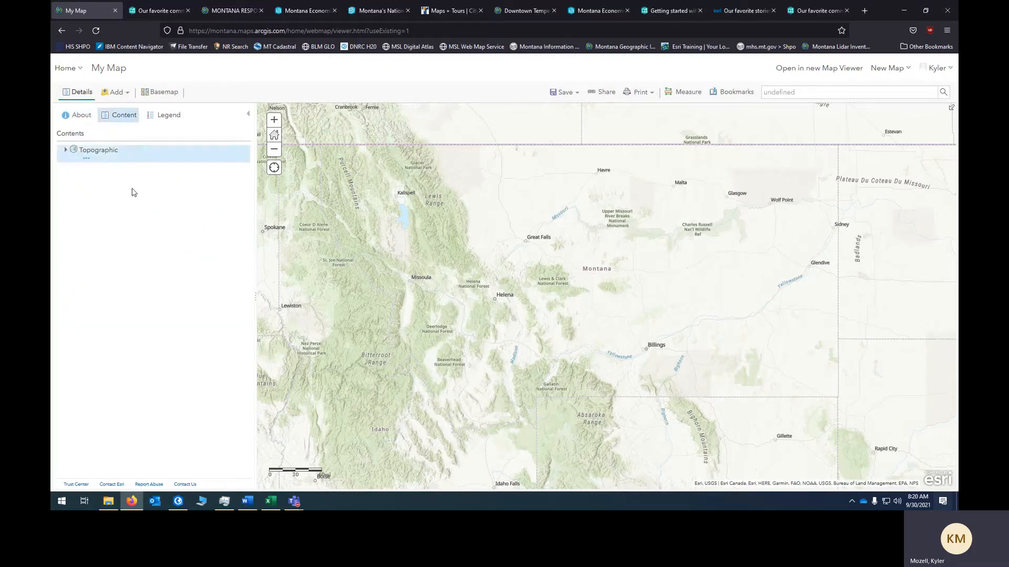
pyautogui.click(78, 114)
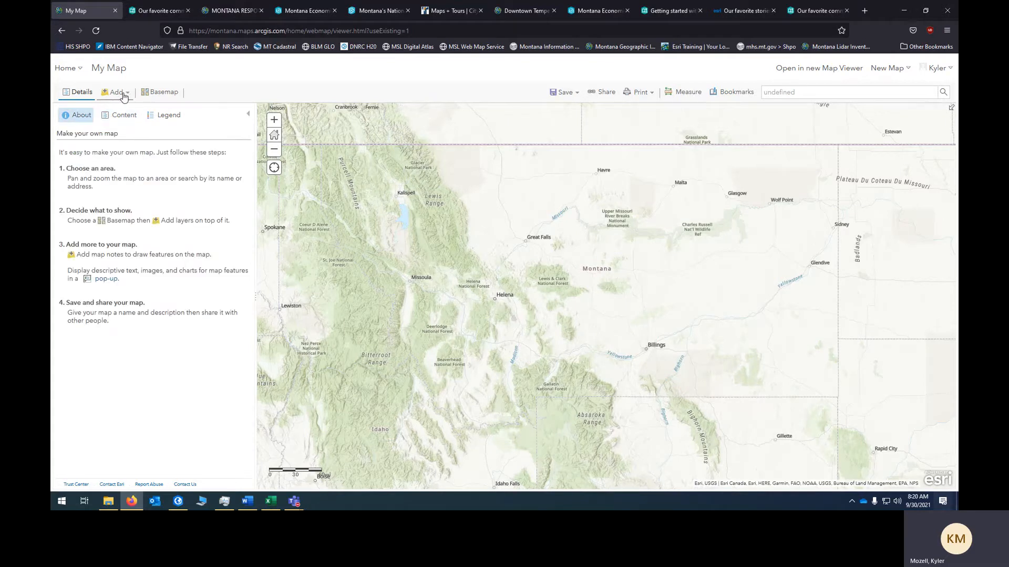
pyautogui.click(122, 94)
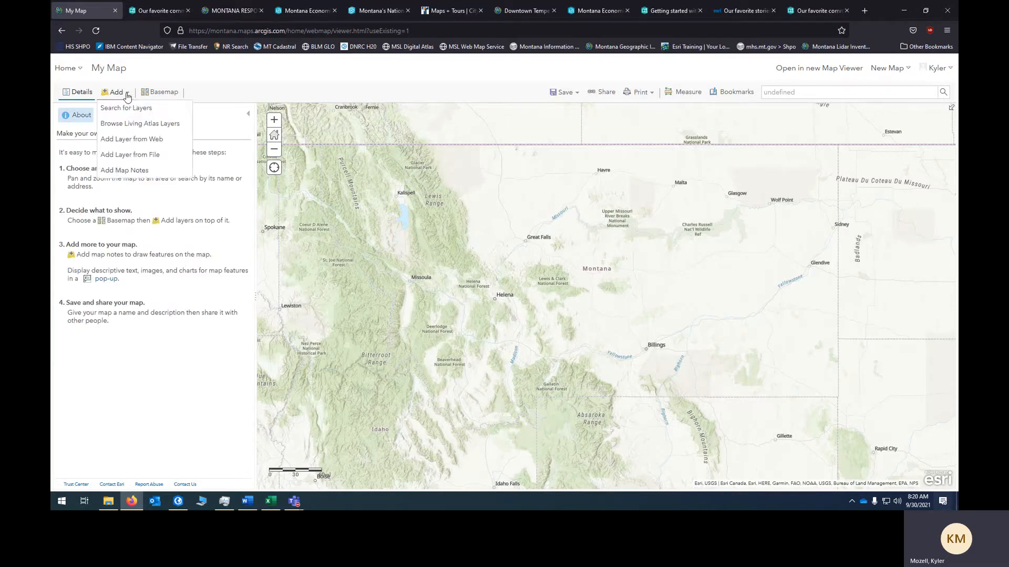
pyautogui.click(229, 74)
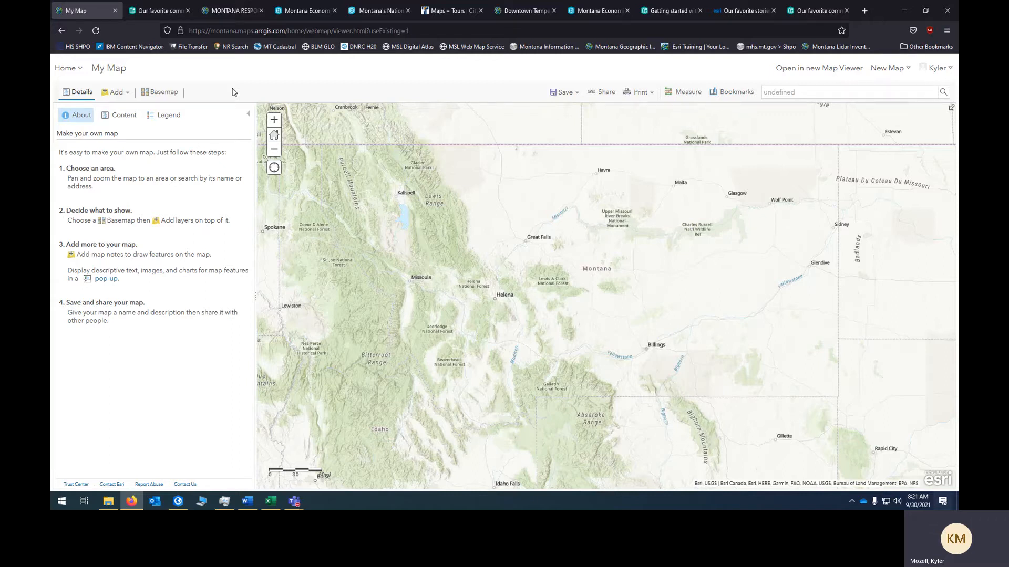
# Switch to test.csv in Excel and review the ID column from the first to the last record
pyautogui.click(271, 502)
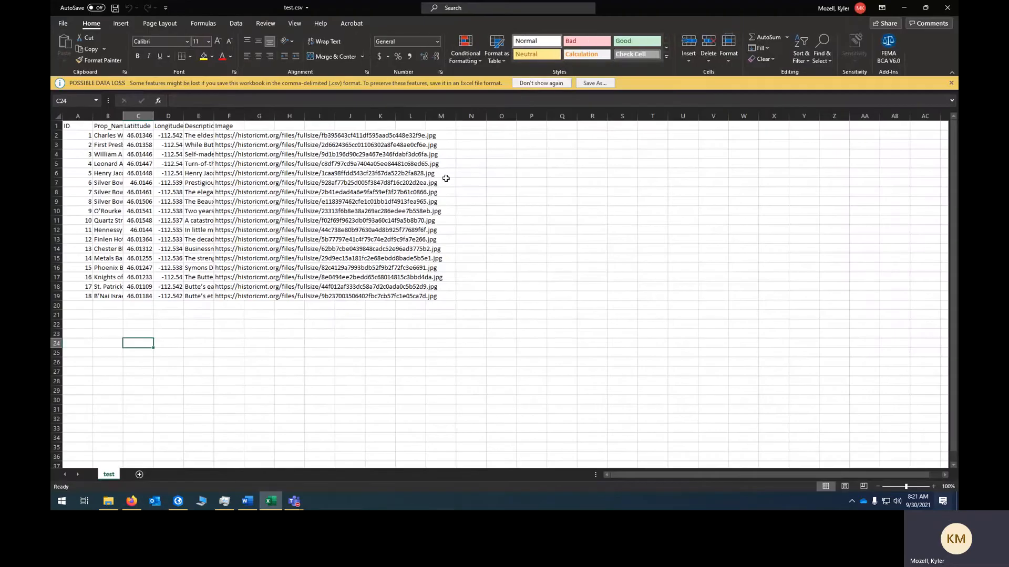
pyautogui.click(580, 231)
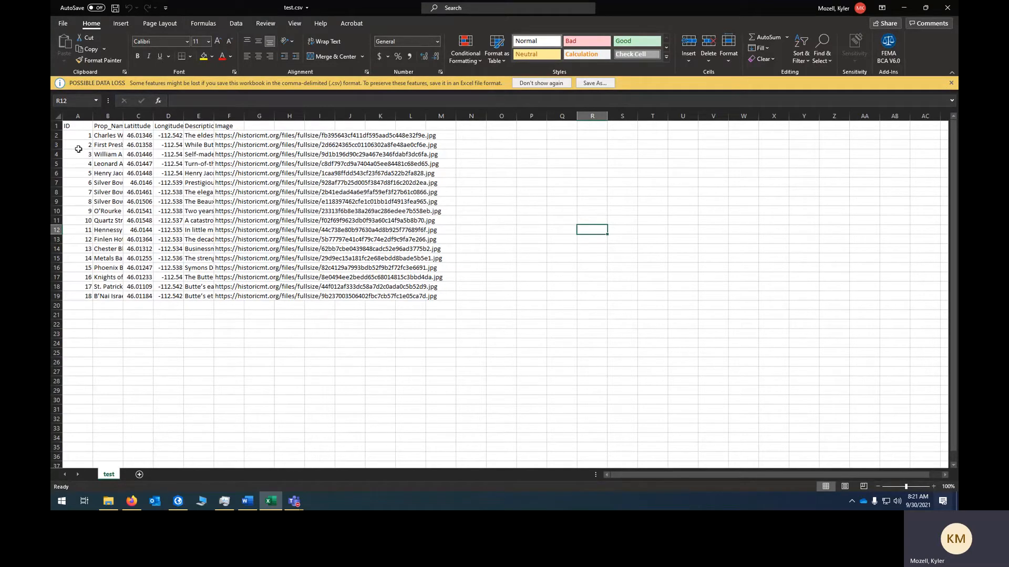
pyautogui.click(80, 137)
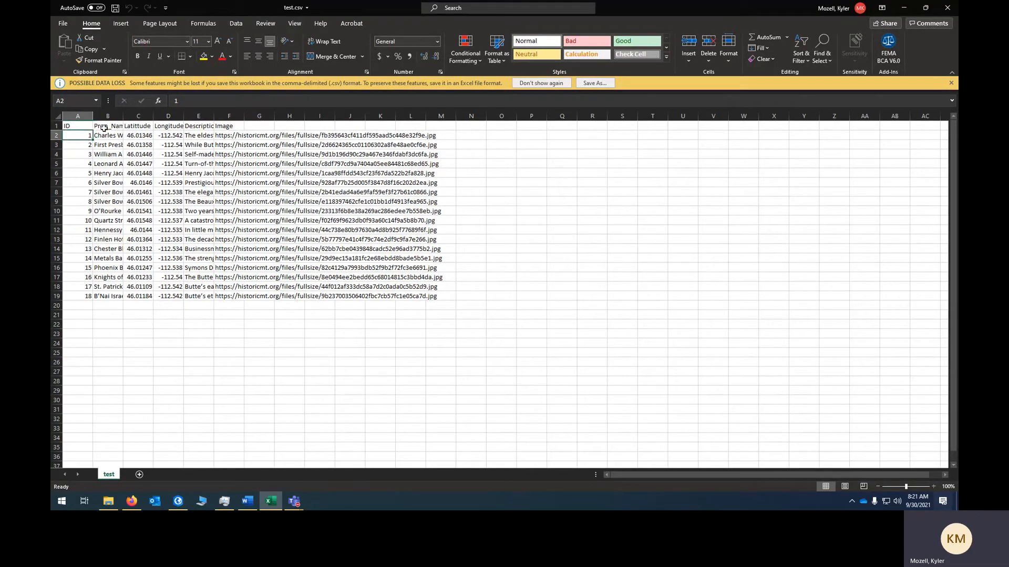
pyautogui.click(81, 127)
pyautogui.click(82, 135)
pyautogui.click(82, 296)
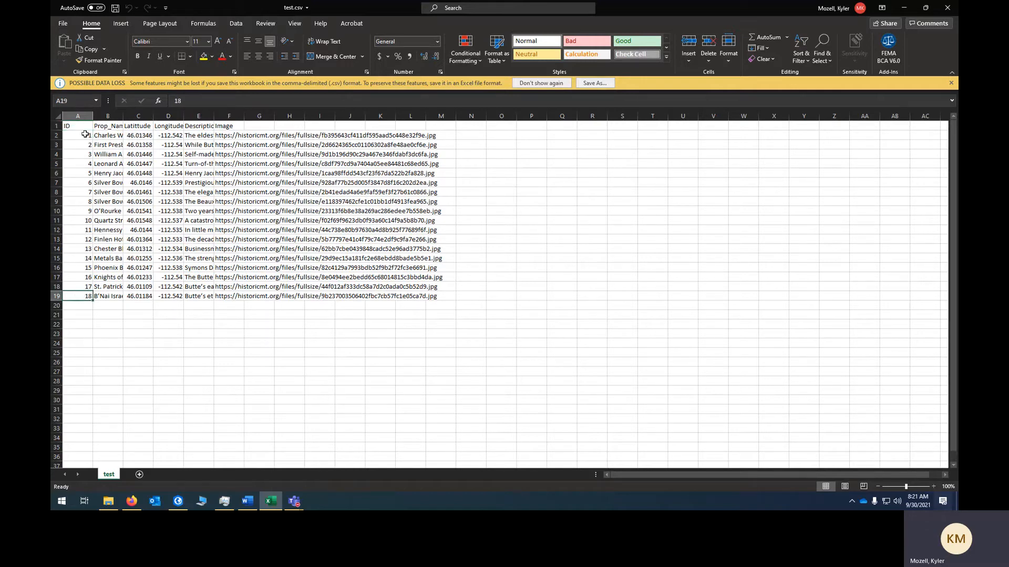
# Widen the Prop_Name column and review several of the property names in it
pyautogui.moveTo(122, 116); pyautogui.dragTo(150, 116)
pyautogui.click(130, 126)
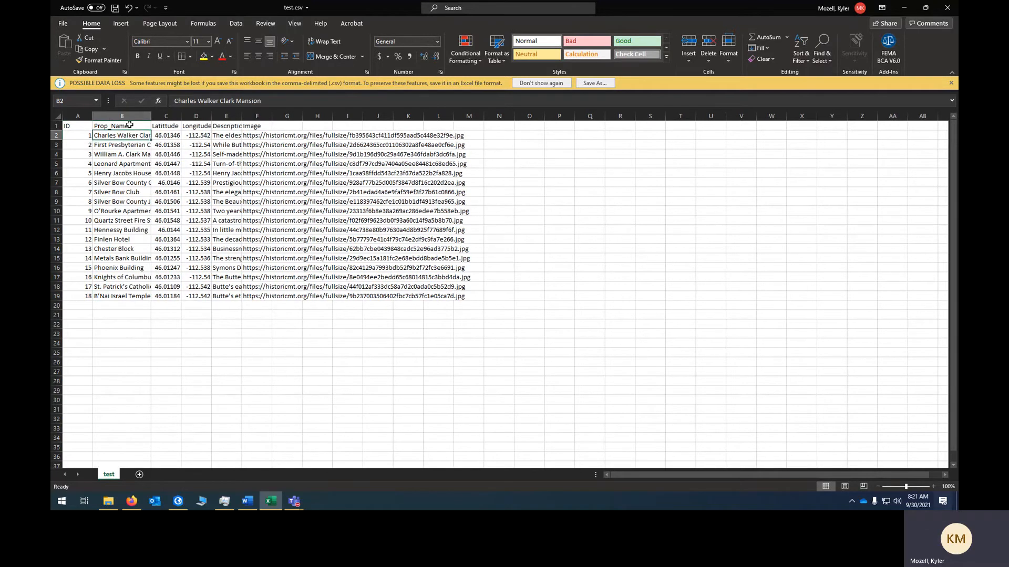
pyautogui.click(122, 135)
pyautogui.click(121, 153)
pyautogui.click(123, 164)
pyautogui.click(121, 185)
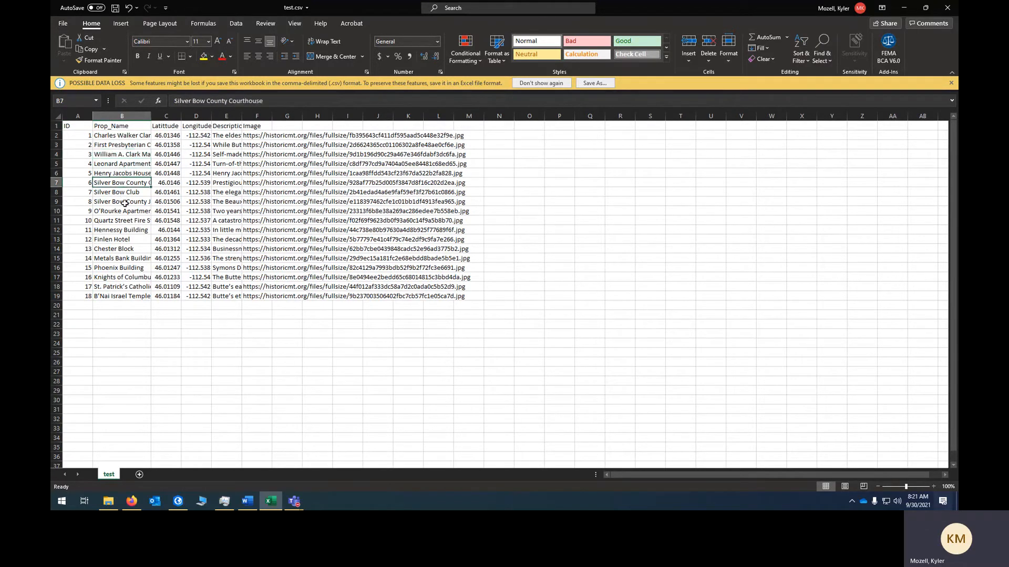
pyautogui.click(124, 203)
# Widen the latitude and longitude columns to show full coordinates and check the first record's pair
pyautogui.click(165, 136)
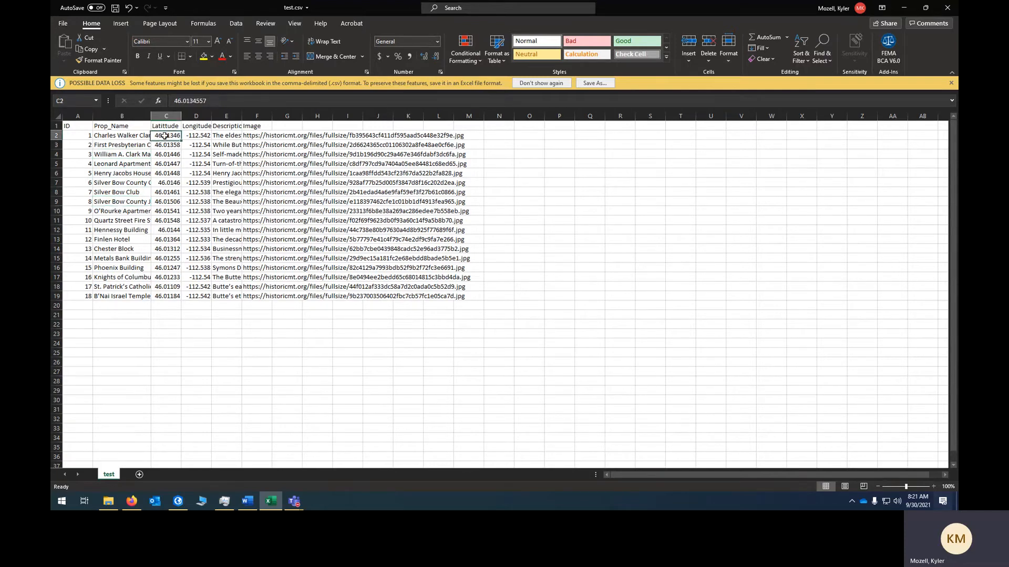
pyautogui.click(191, 136)
pyautogui.click(171, 134)
pyautogui.moveTo(180, 115); pyautogui.dragTo(246, 116)
pyautogui.click(222, 138)
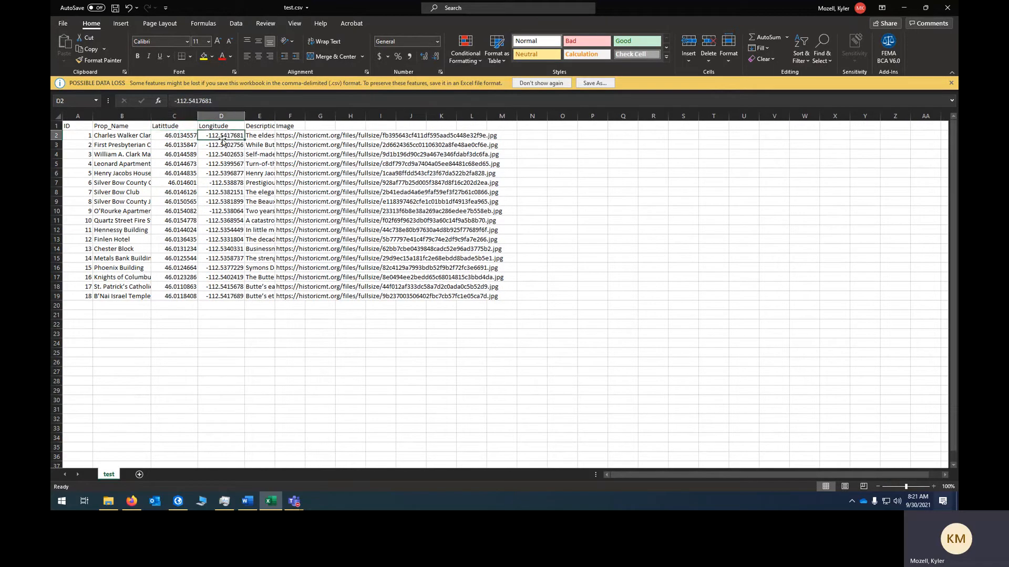
pyautogui.click(183, 136)
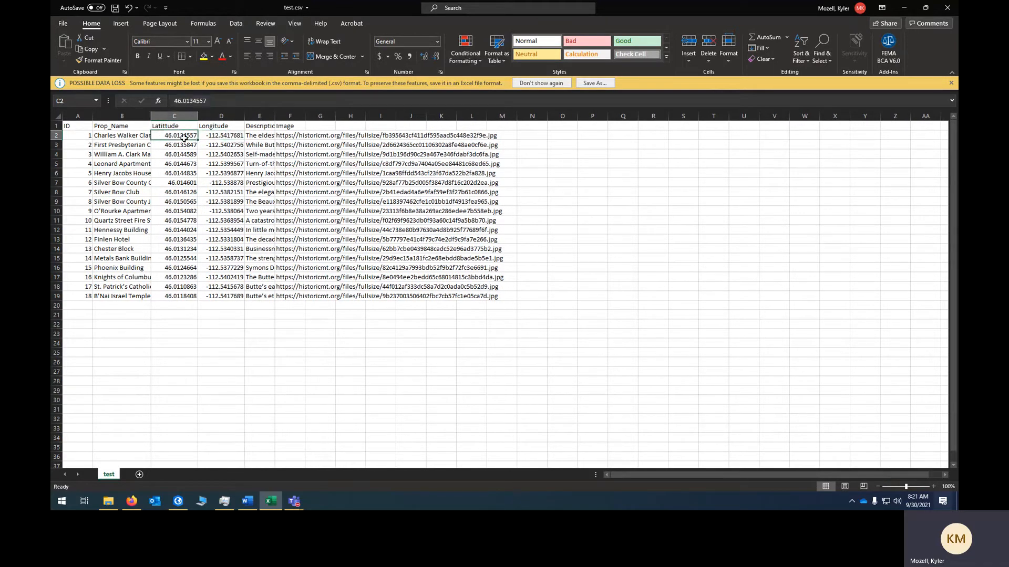
pyautogui.click(209, 137)
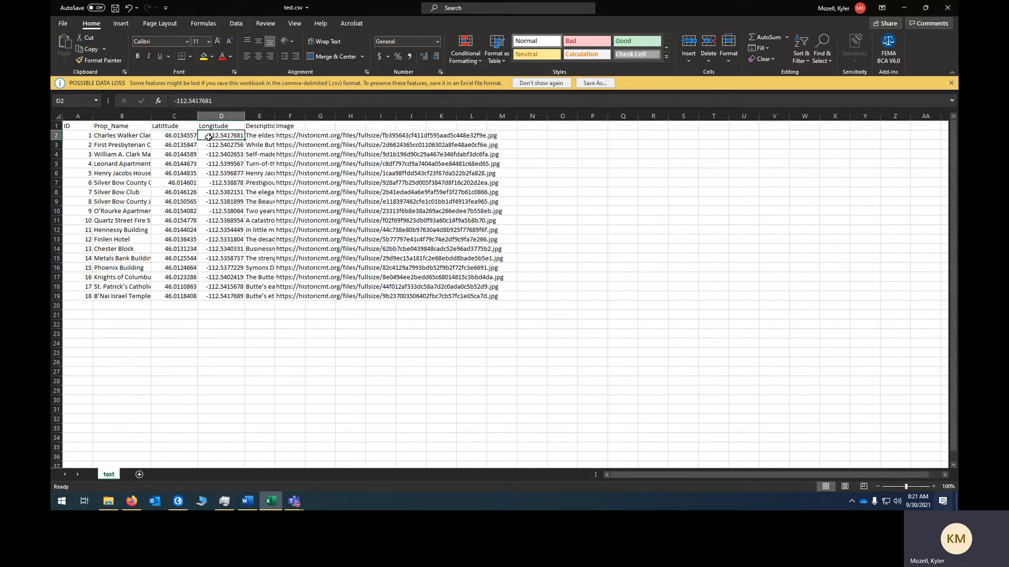
# Switch to Firefox and try to open maps.google in a new tab
pyautogui.click(128, 501)
pyautogui.click(863, 16)
pyautogui.write('maps')
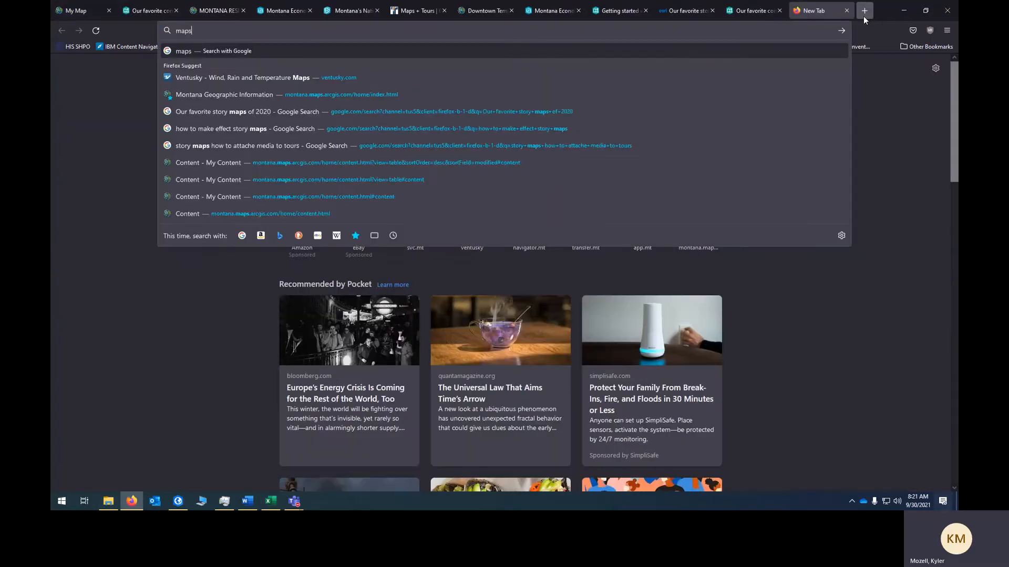
pyautogui.write('.google')
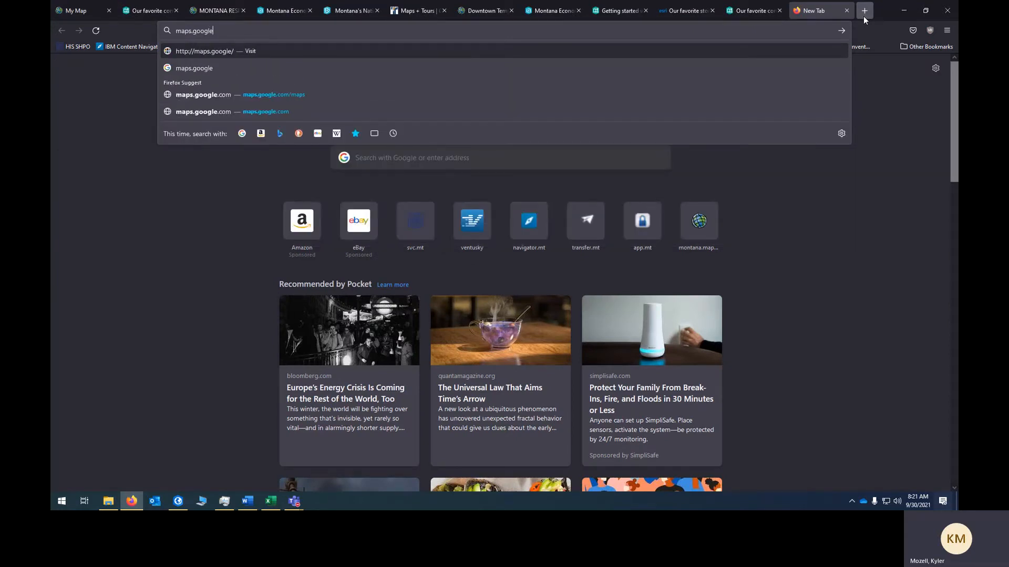
pyautogui.press('Return')
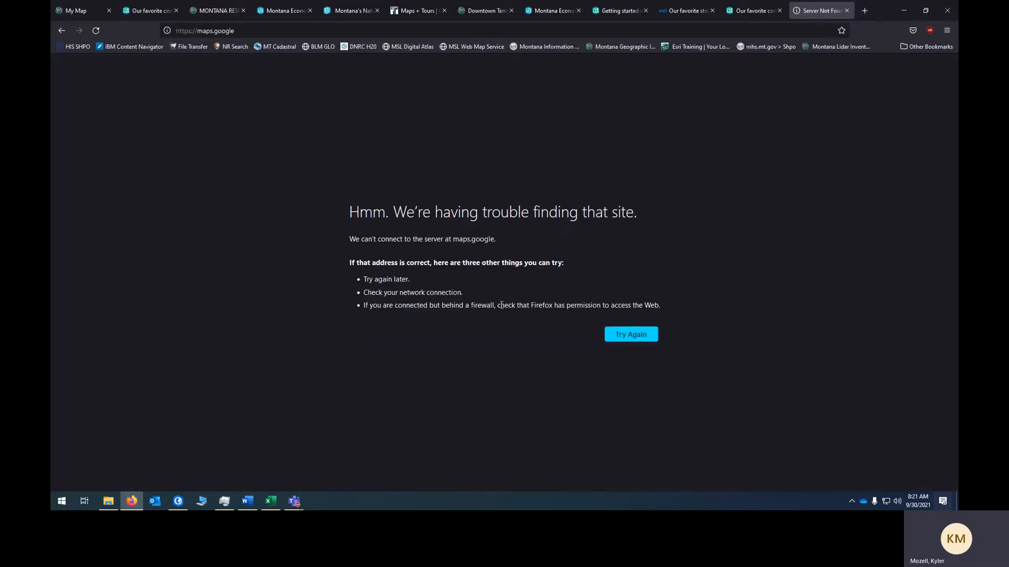
pyautogui.hotkey('alt', 'Left')
# Search the web for google maps and open Google Maps from the results
pyautogui.click(266, 32)
pyautogui.write('google mal')
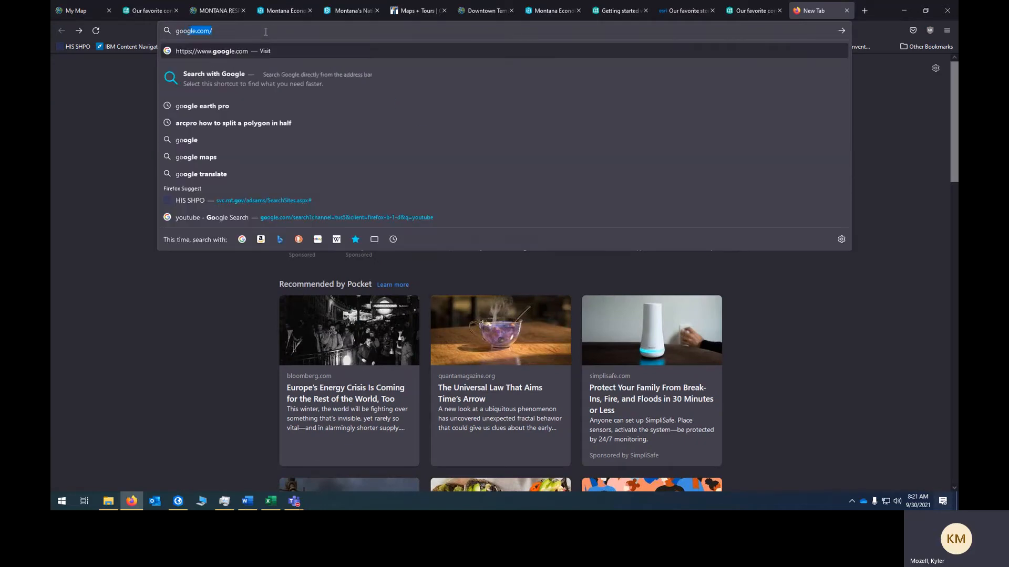
pyautogui.press('BackSpace')
pyautogui.write('ps')
pyautogui.press('Return')
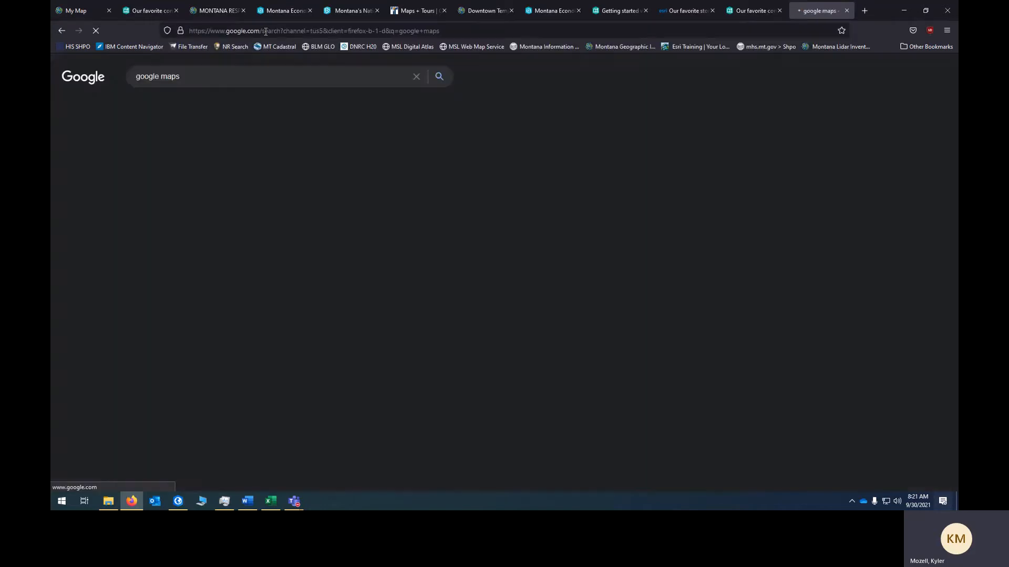
pyautogui.click(179, 165)
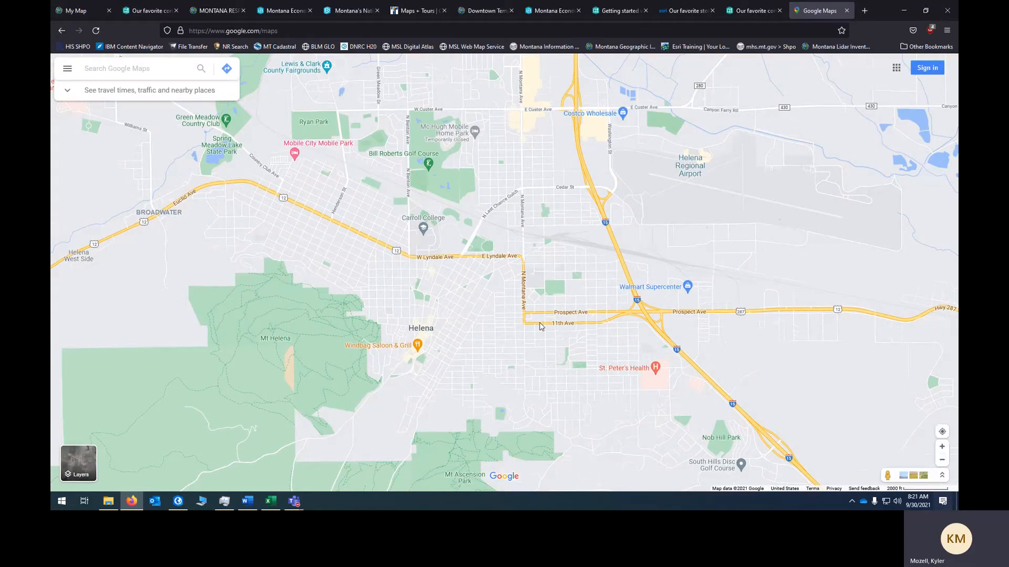
# Look up the coordinates of a spot on Boulder Ave east of Helena High School, and close its info card
pyautogui.scroll(1, 529, 253)
pyautogui.click(529, 255)
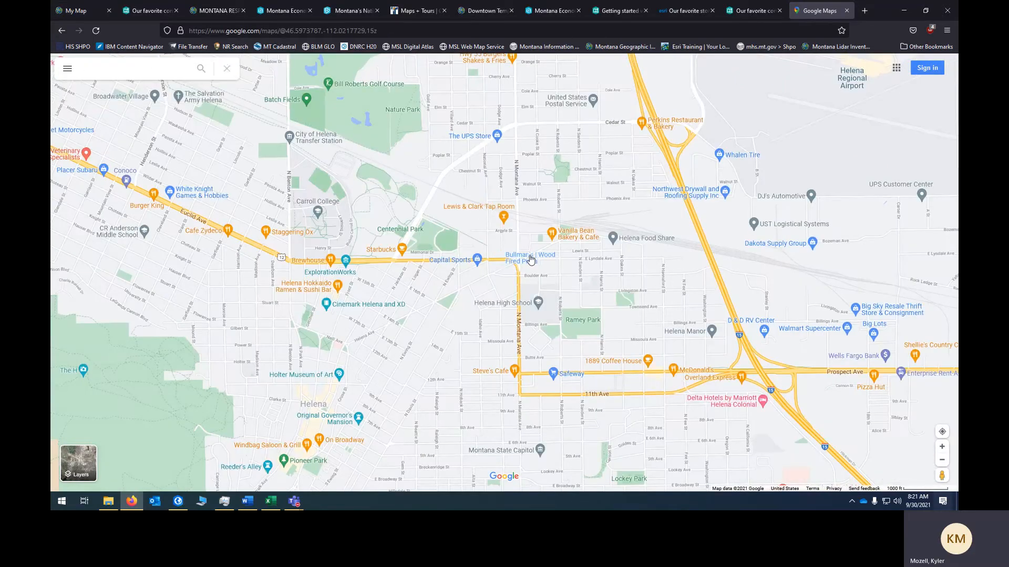
pyautogui.click(587, 277)
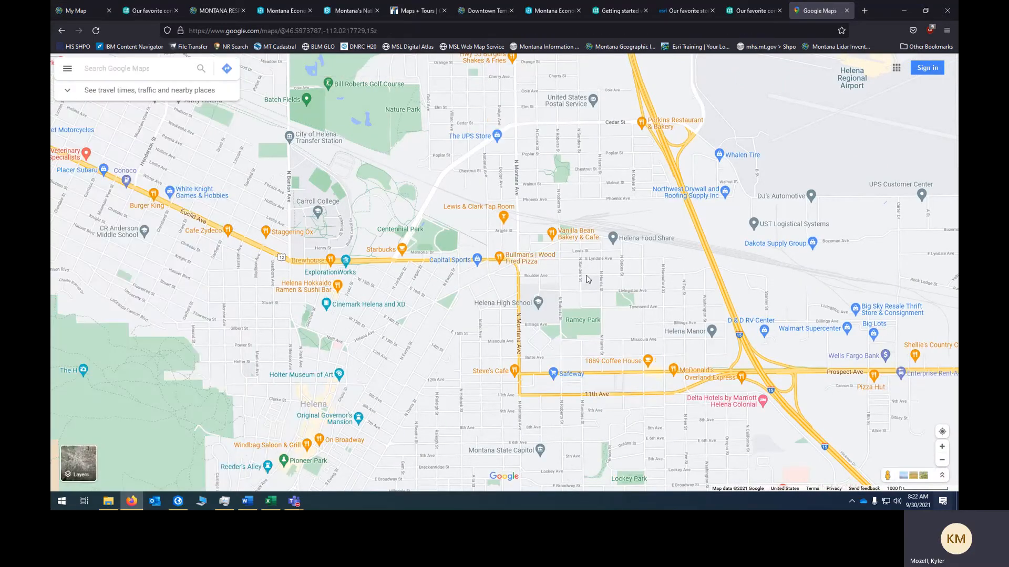
pyautogui.click(586, 279)
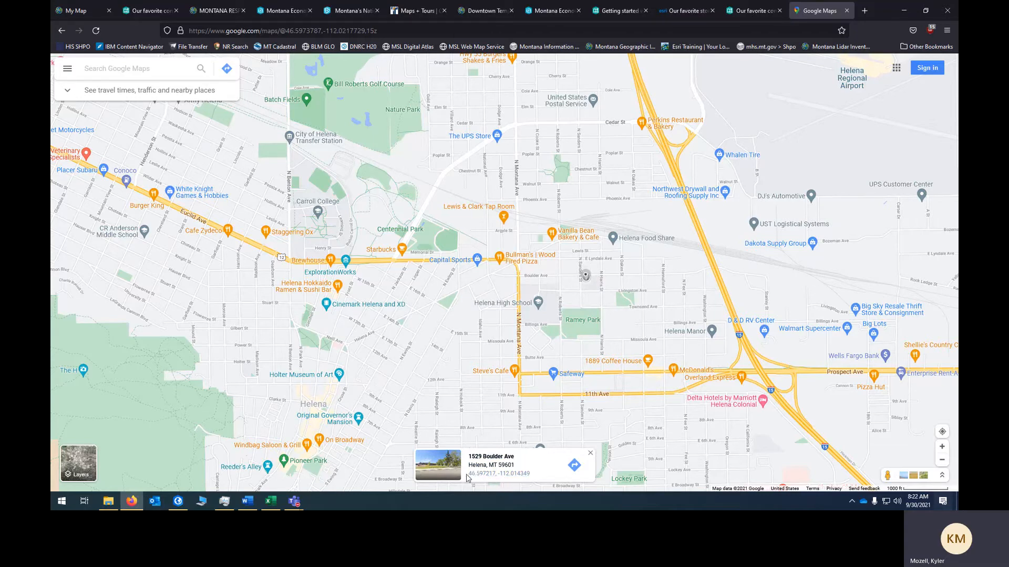
pyautogui.click(590, 454)
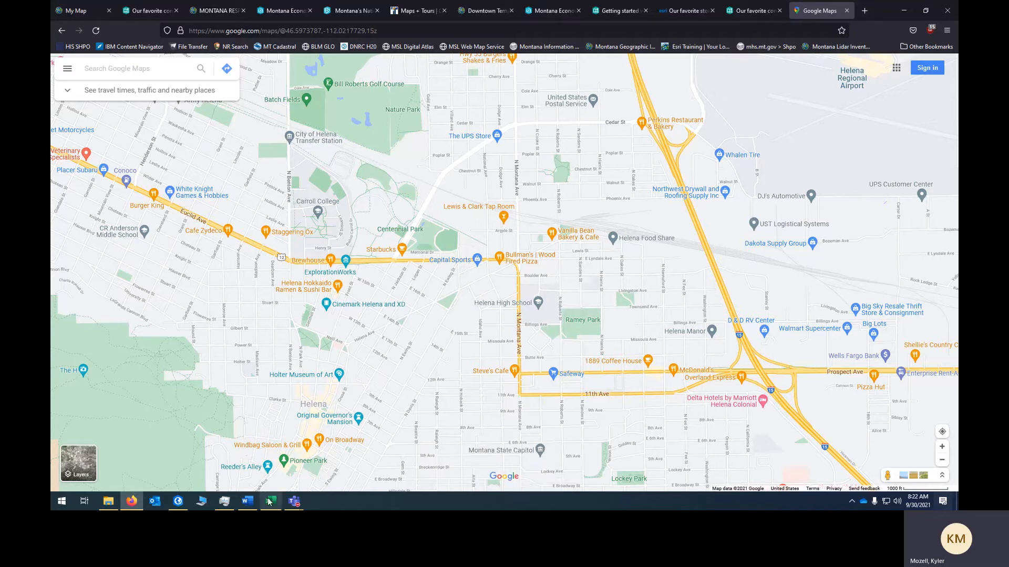
# Switch to test.csv in Excel and review the full description text of the first record
pyautogui.click(79, 11)
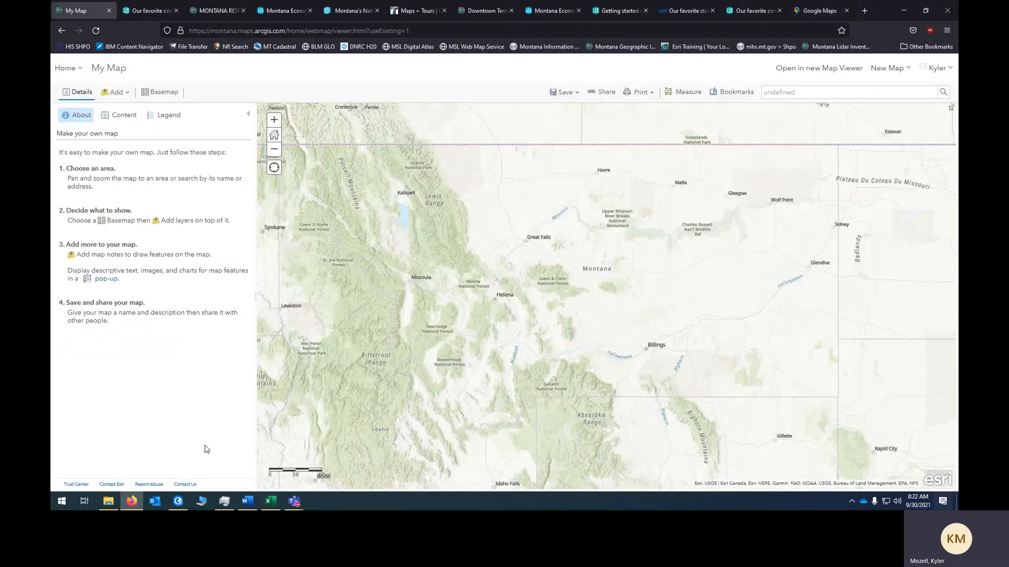
pyautogui.click(270, 501)
pyautogui.click(262, 135)
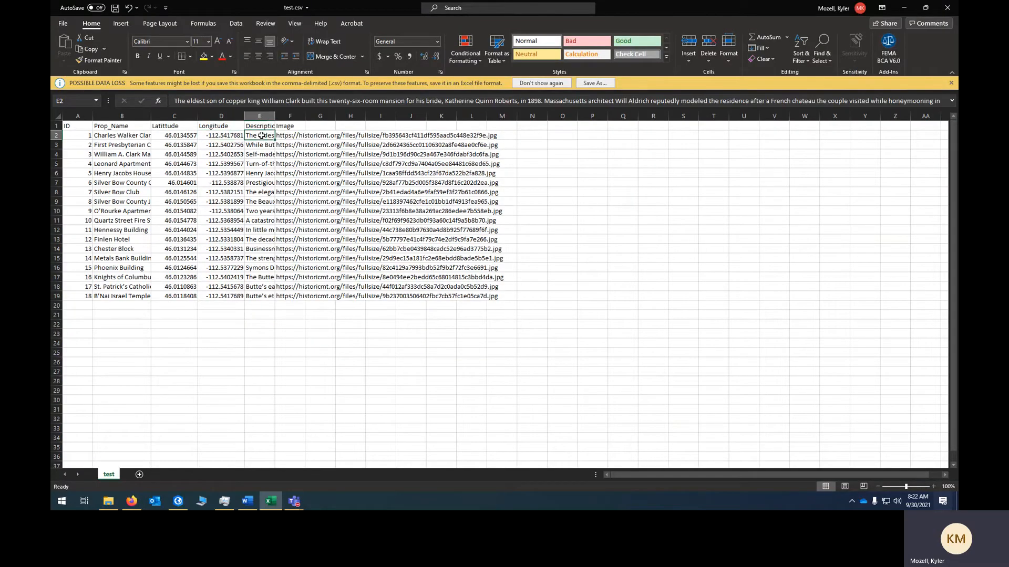
pyautogui.moveTo(178, 505)
pyautogui.moveTo(204, 101); pyautogui.dragTo(535, 101)
pyautogui.click(592, 210)
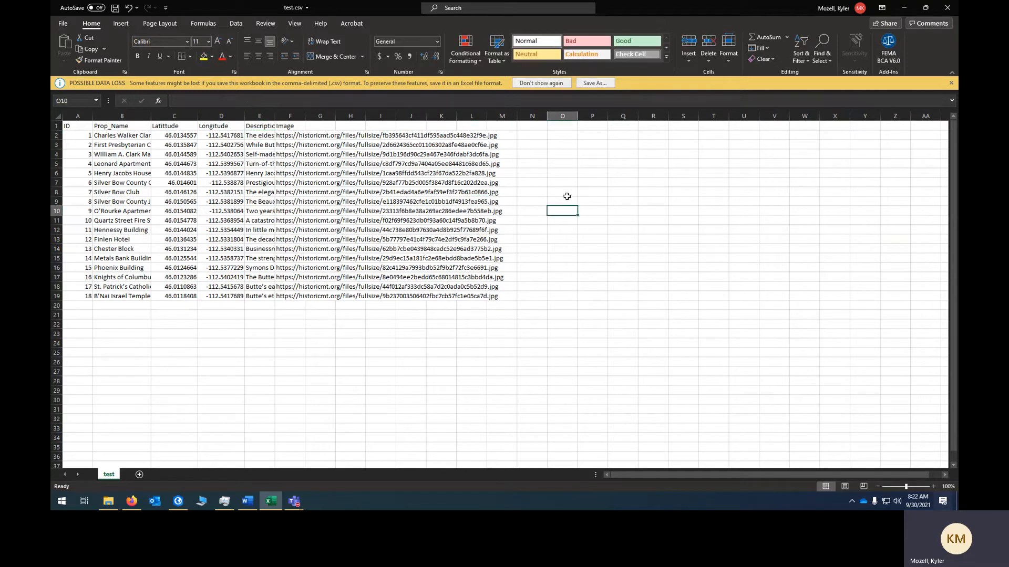
pyautogui.click(259, 136)
pyautogui.click(255, 101)
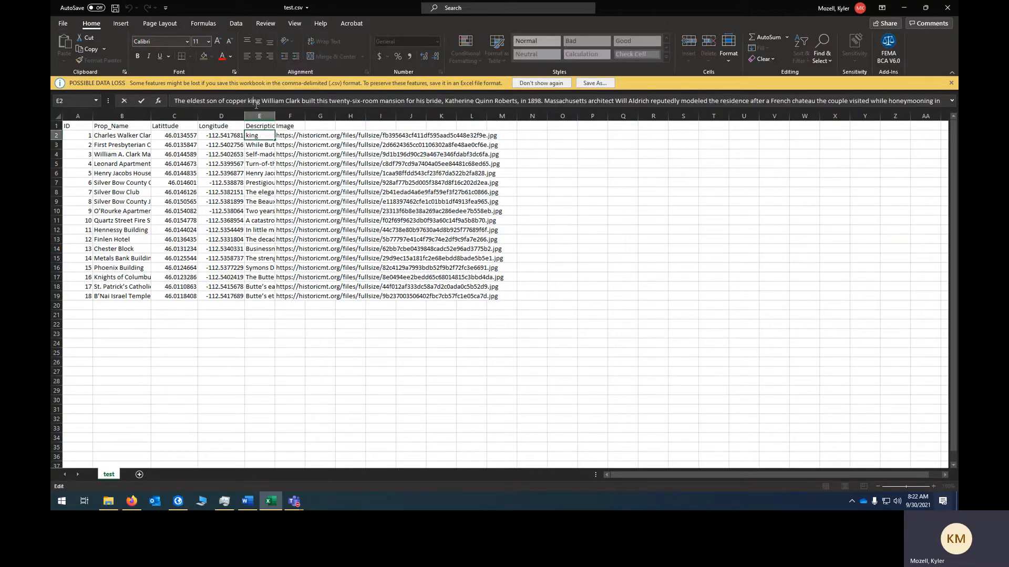
pyautogui.click(677, 208)
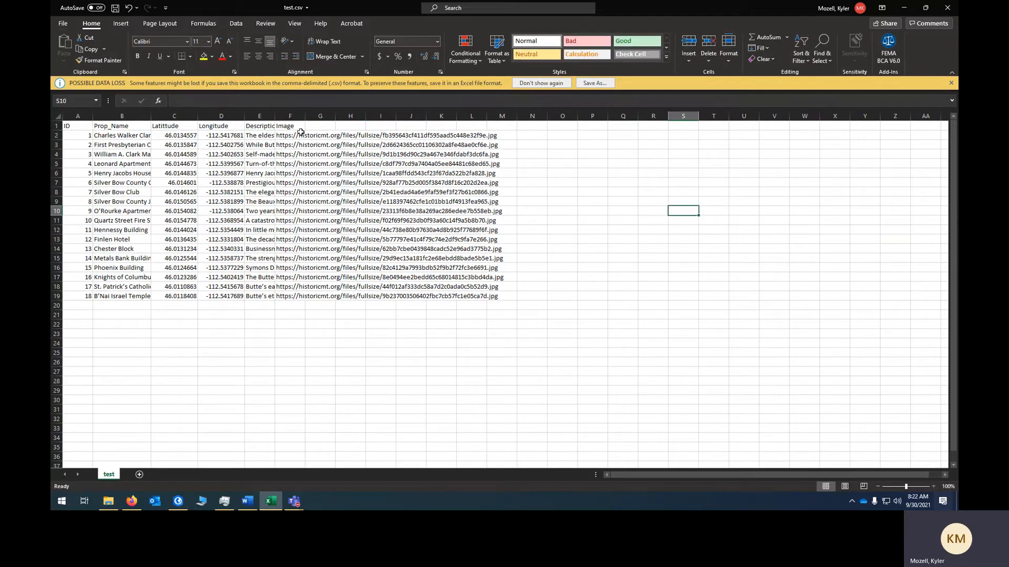
# Review the image links of several records in the Image column, including the Silver Bow Club's
pyautogui.click(284, 135)
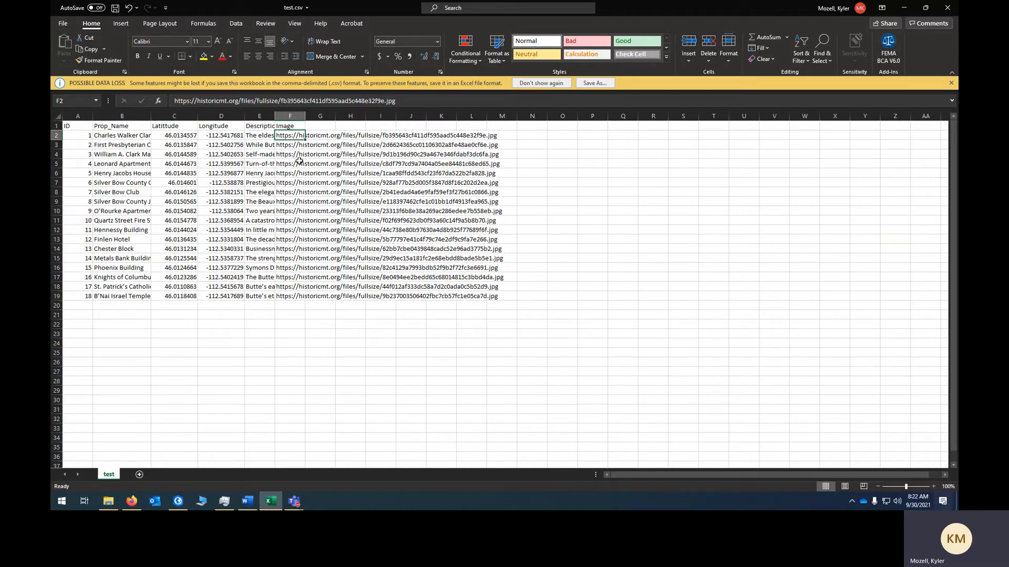
pyautogui.click(291, 146)
pyautogui.click(291, 135)
pyautogui.click(286, 193)
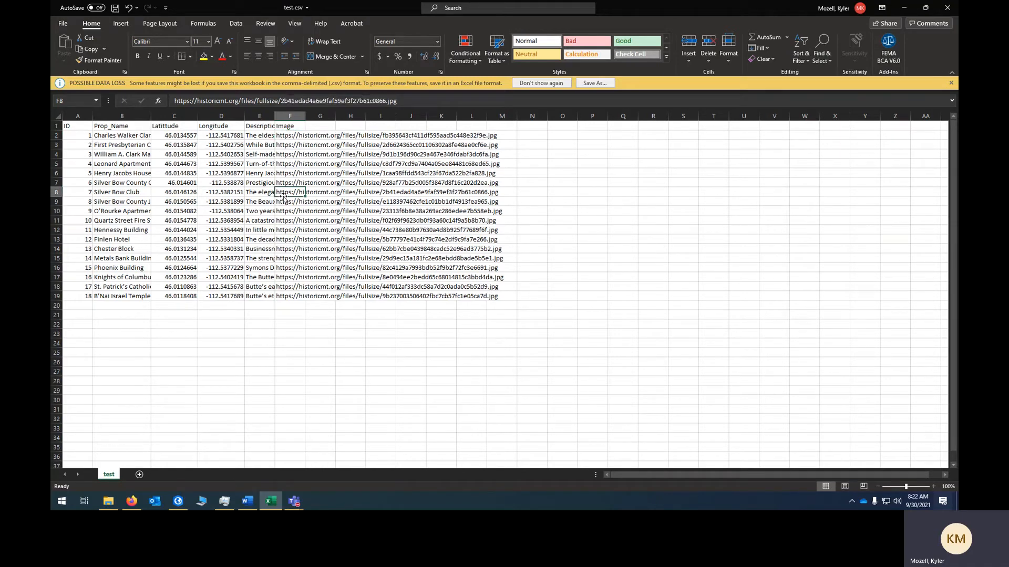
# Show how to save test.csv as CSV (Comma delimited) in the Bute HC folder, and cancel without saving
pyautogui.click(133, 502)
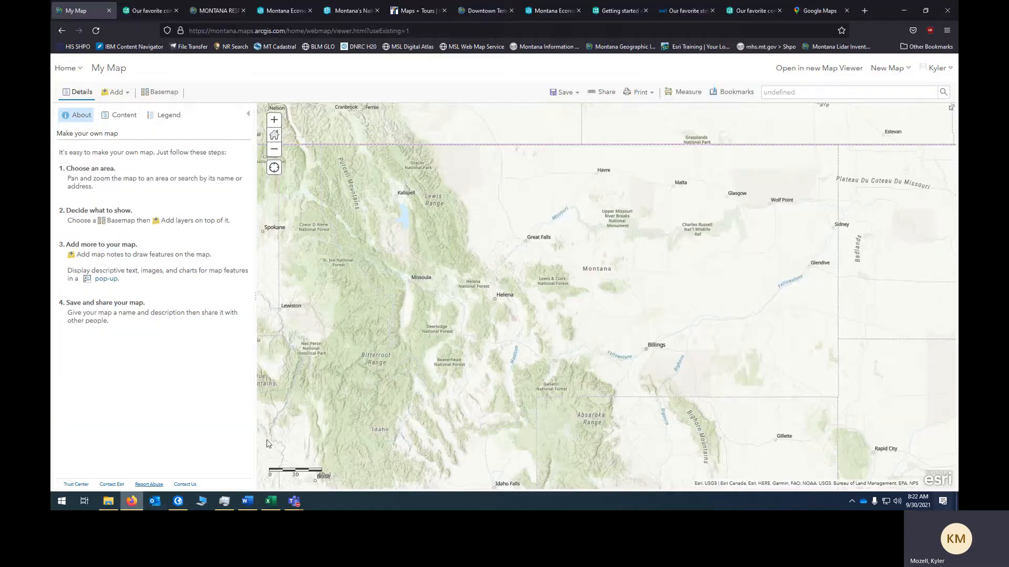
pyautogui.click(270, 501)
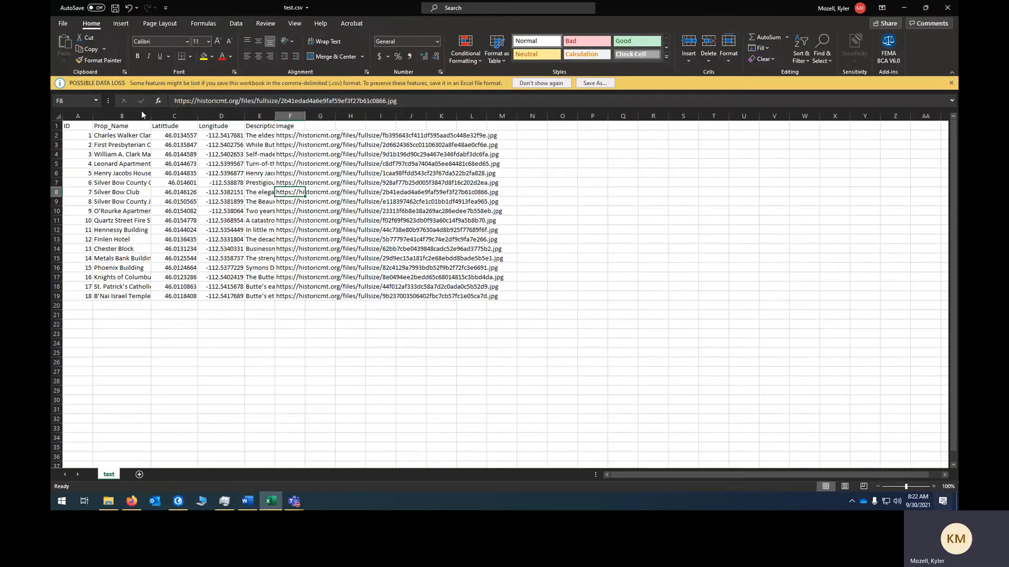
pyautogui.click(63, 23)
pyautogui.click(93, 150)
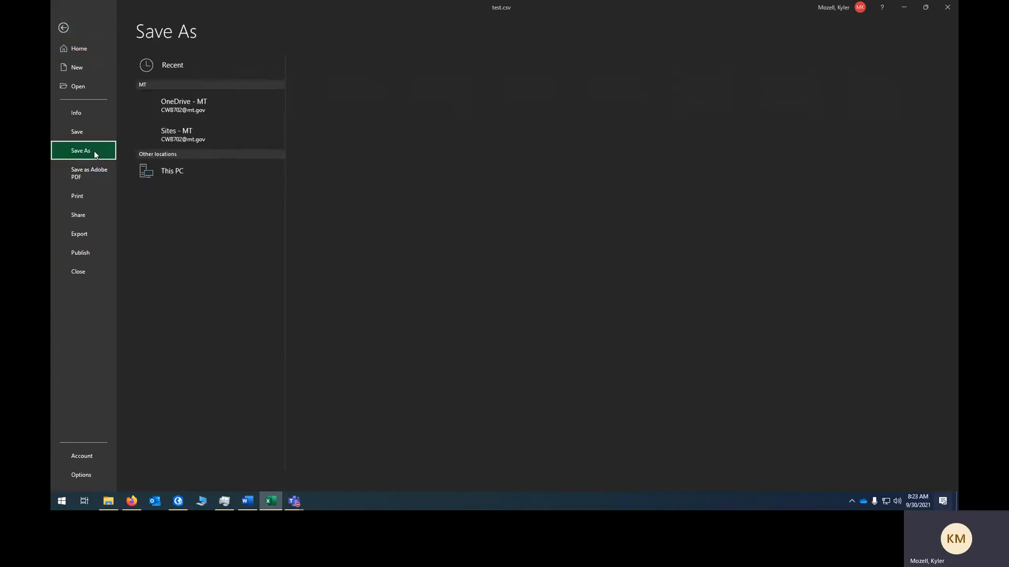
pyautogui.click(238, 224)
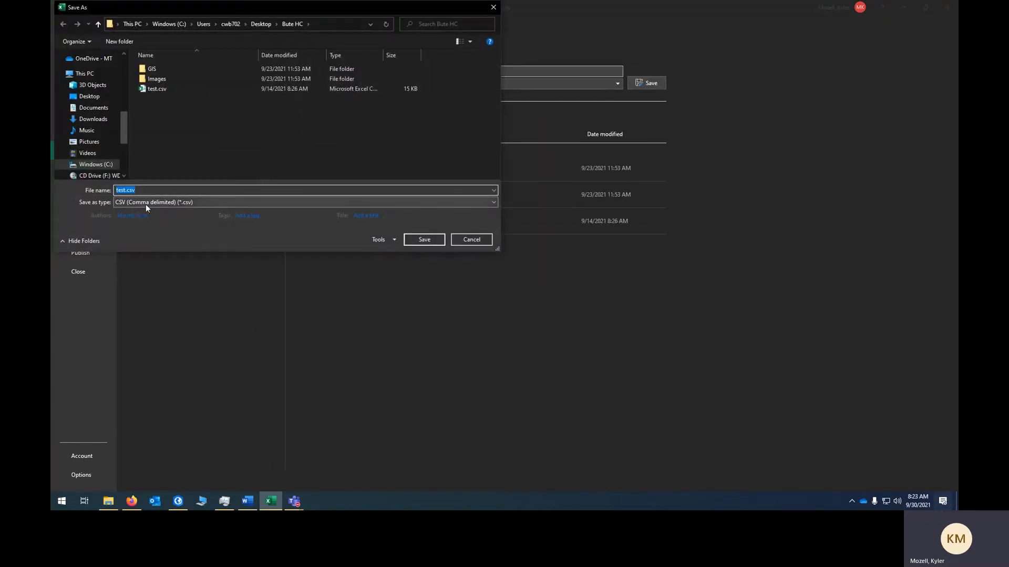
pyautogui.click(179, 204)
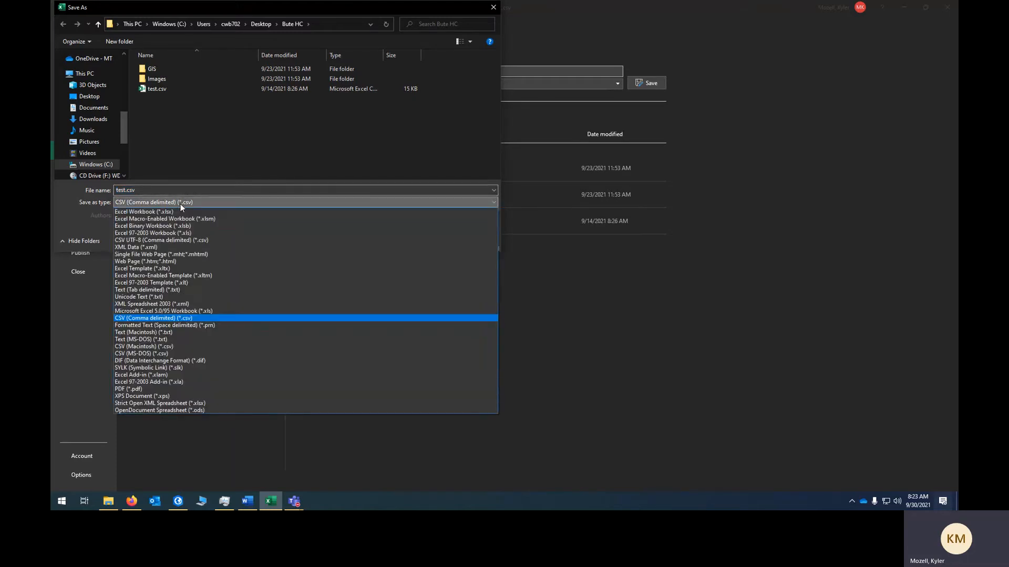
pyautogui.click(203, 318)
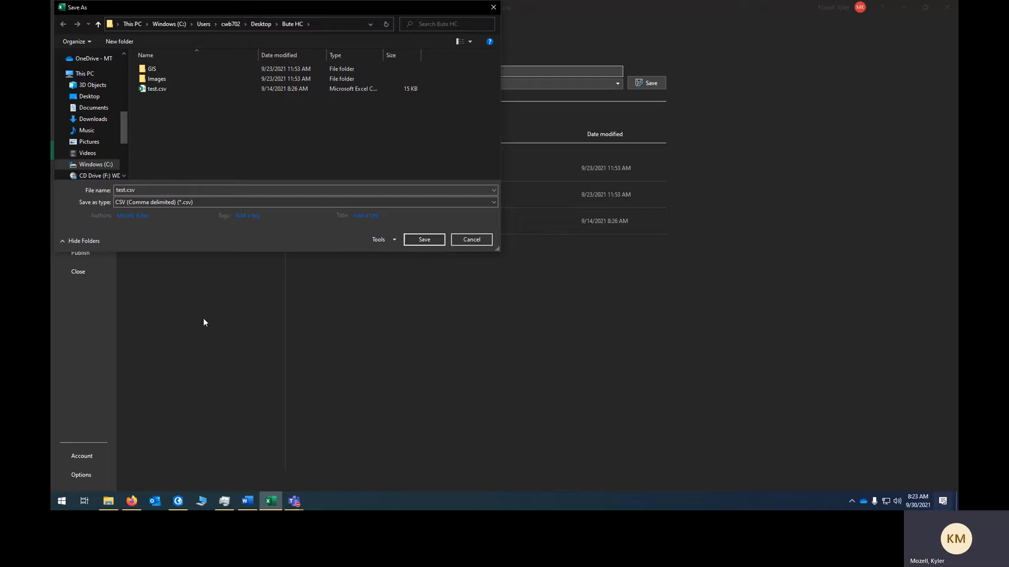
pyautogui.click(487, 239)
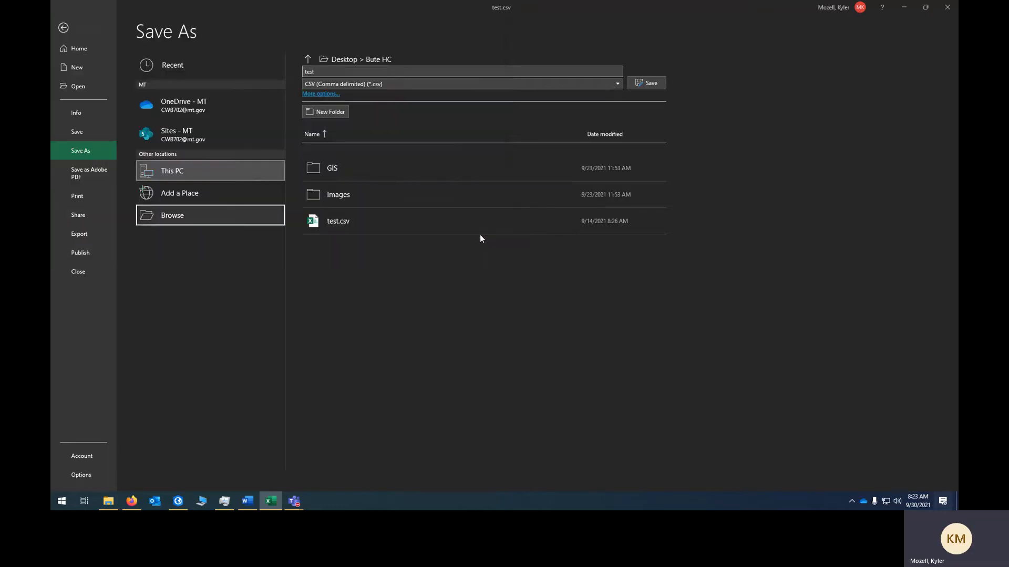
pyautogui.click(53, 33)
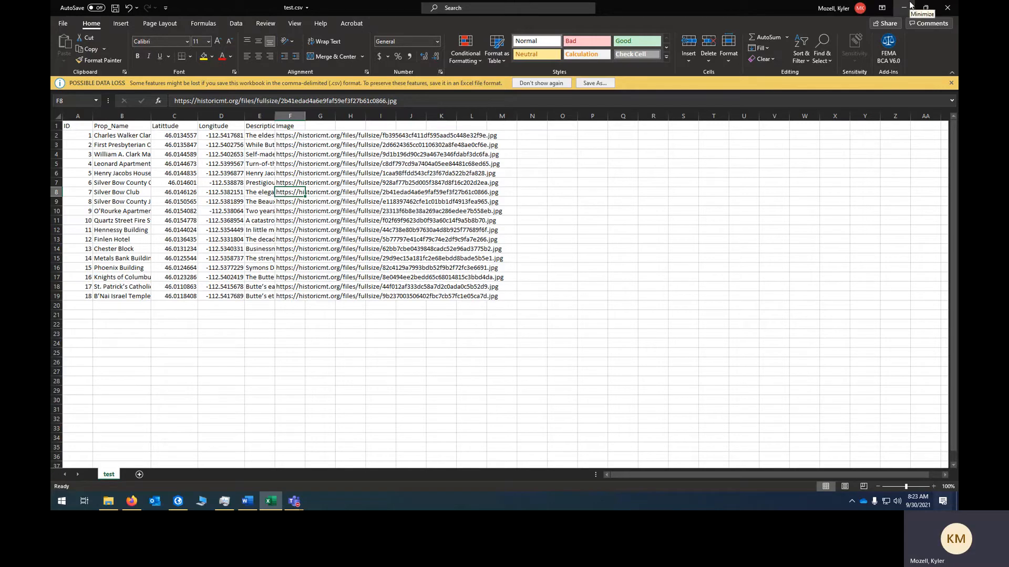
# Return to My Map in Firefox, browse the available Living Atlas layers, and leave the layer list
pyautogui.click(910, 5)
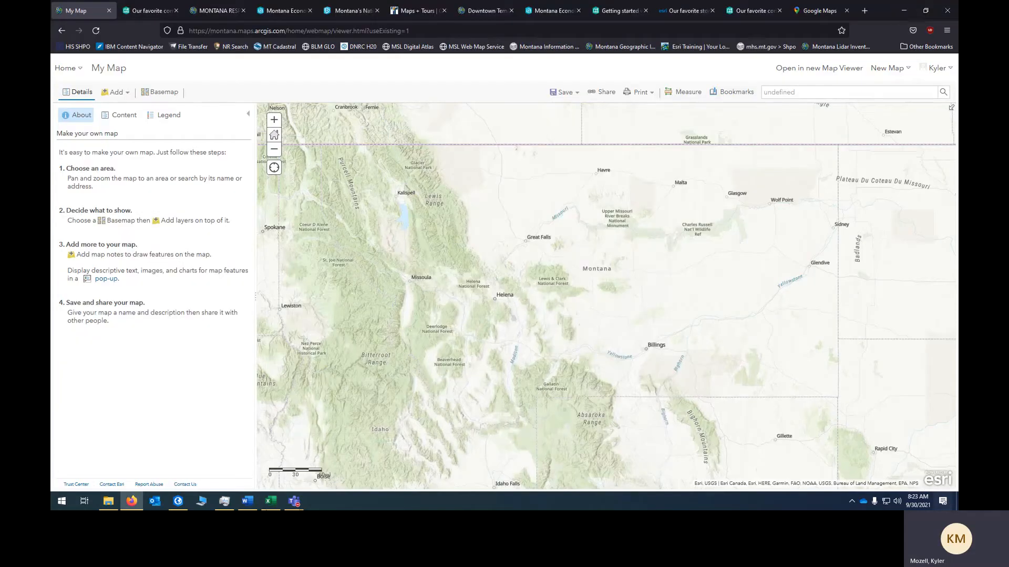
pyautogui.click(117, 97)
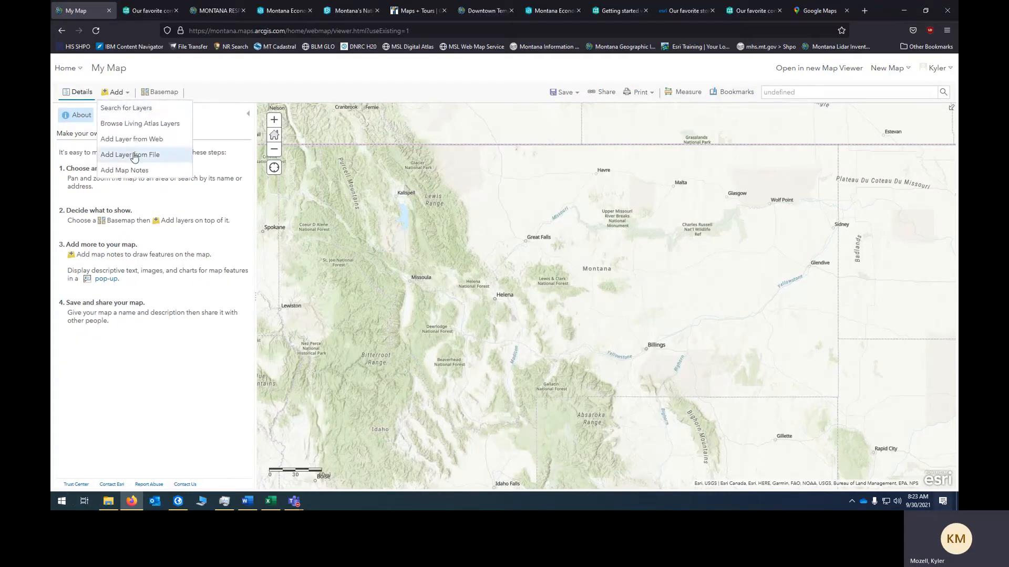
pyautogui.click(142, 125)
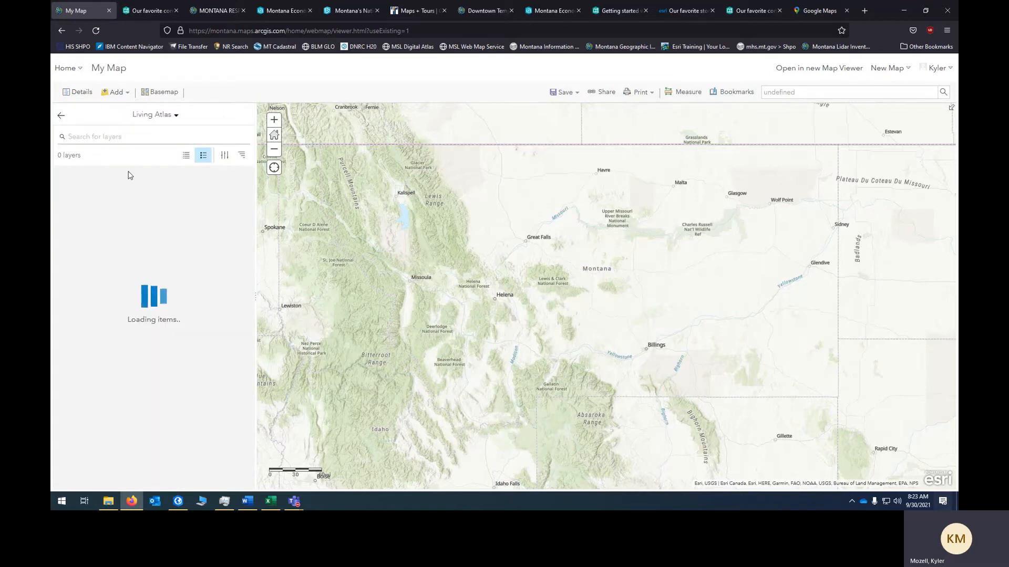
pyautogui.scroll(-3, 168, 263)
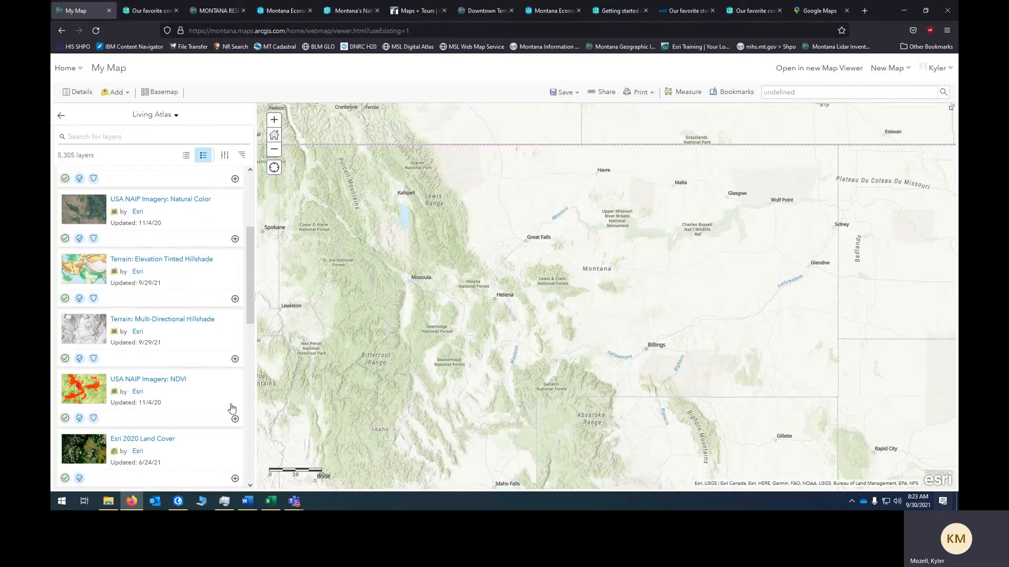
pyautogui.scroll(-7, 153, 315)
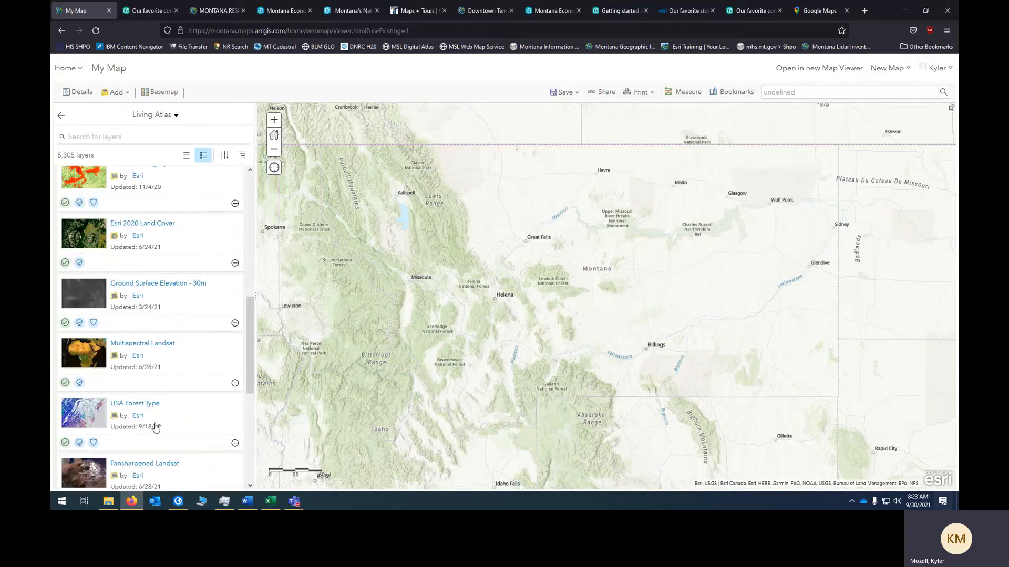
pyautogui.click(61, 115)
# Start adding a layer from the web with a CSV file as the data type, and cancel it
pyautogui.click(128, 93)
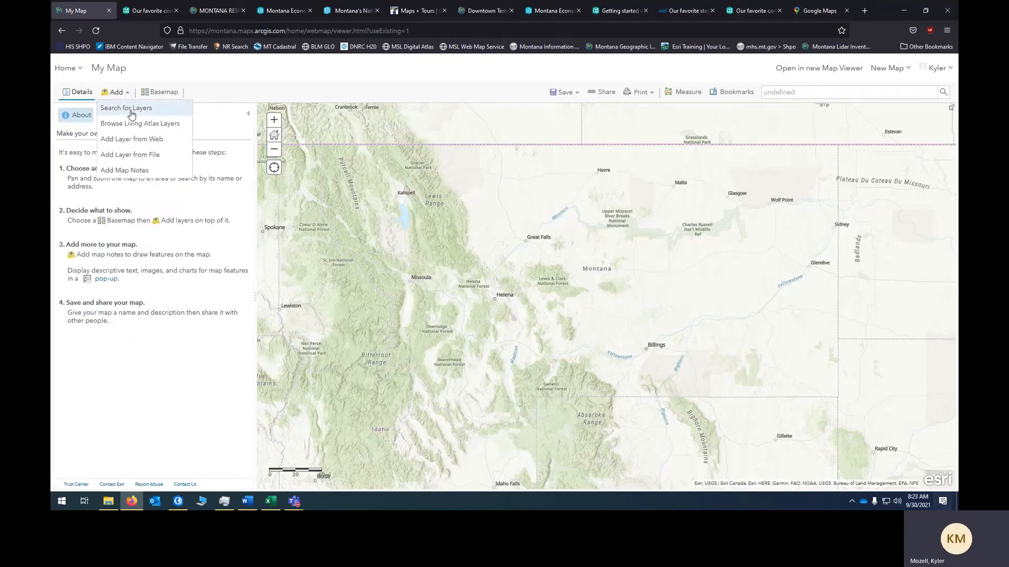
pyautogui.click(145, 139)
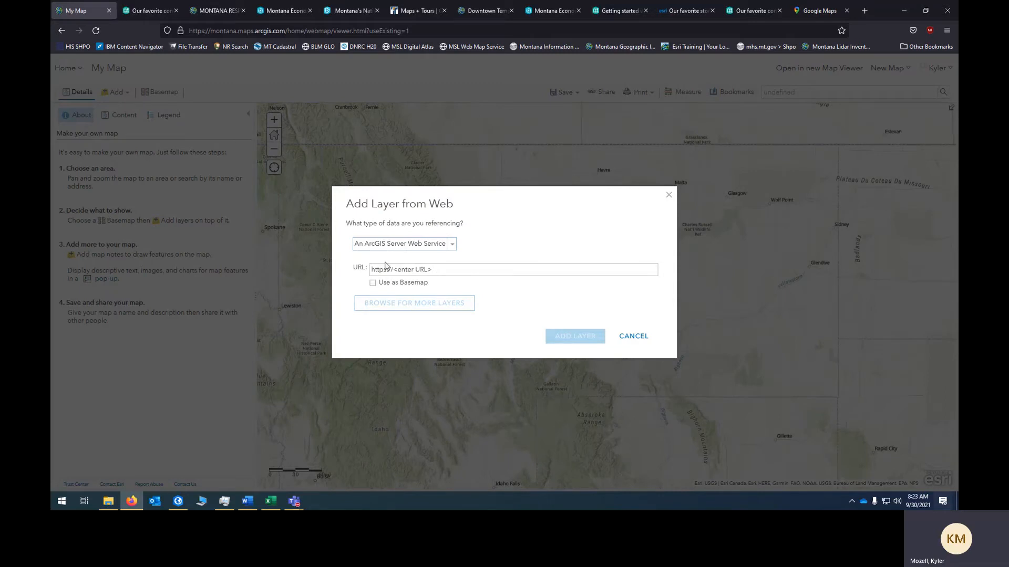
pyautogui.click(452, 245)
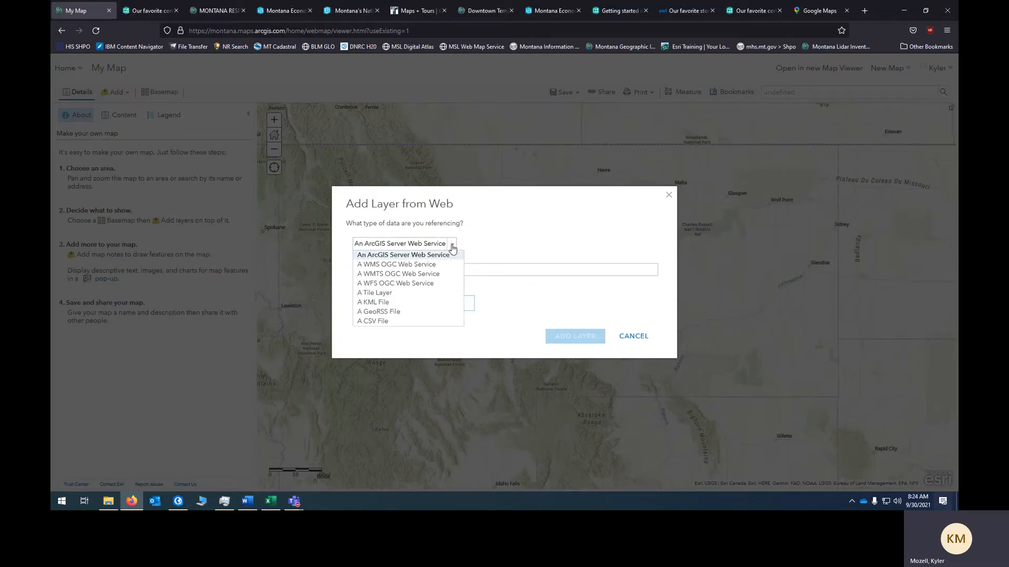
pyautogui.click(374, 321)
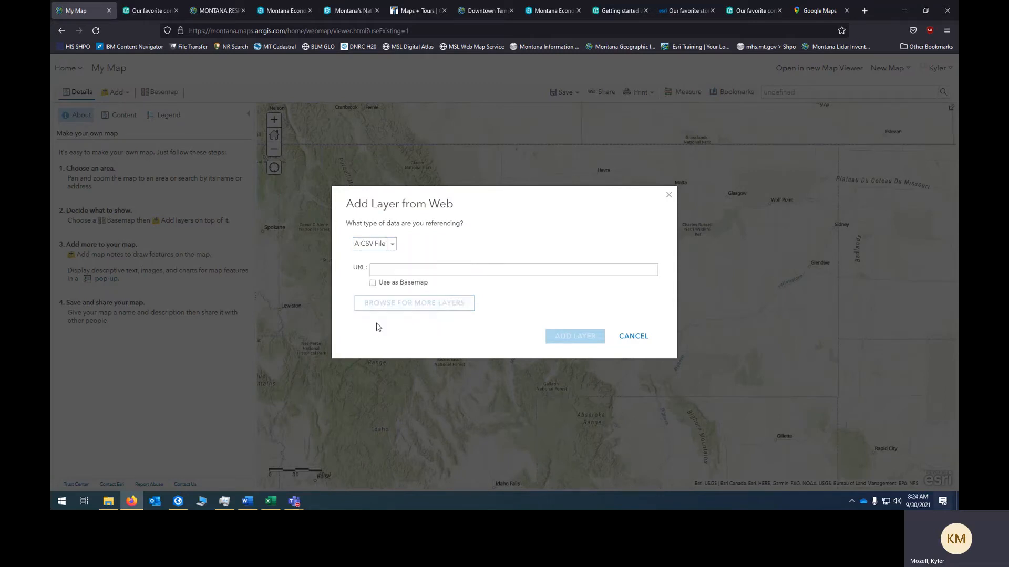
pyautogui.click(399, 277)
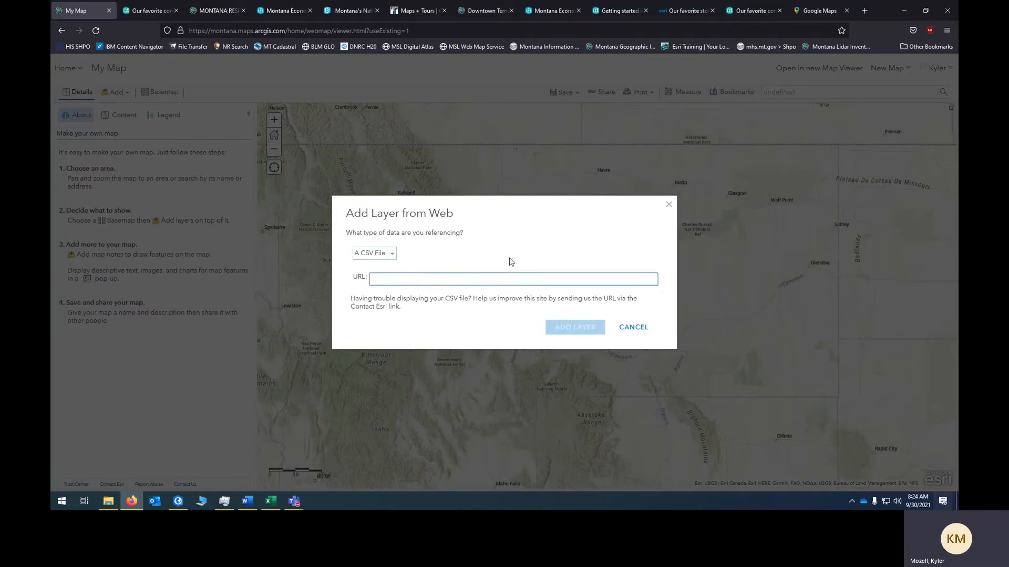
pyautogui.click(633, 327)
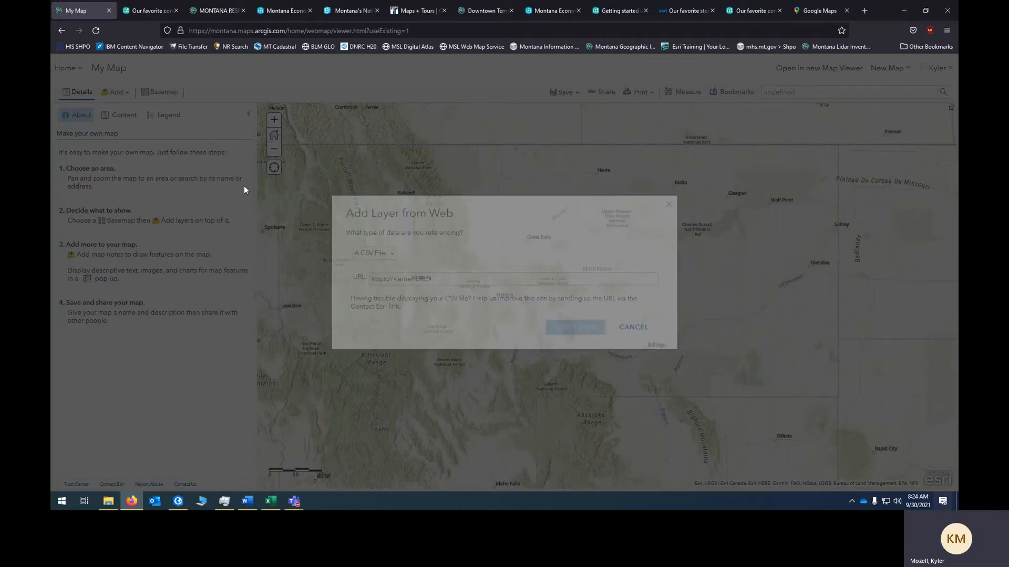
# Review the file formats supported for adding a layer from file, and import test.csv from the Bute HC folder
pyautogui.click(130, 95)
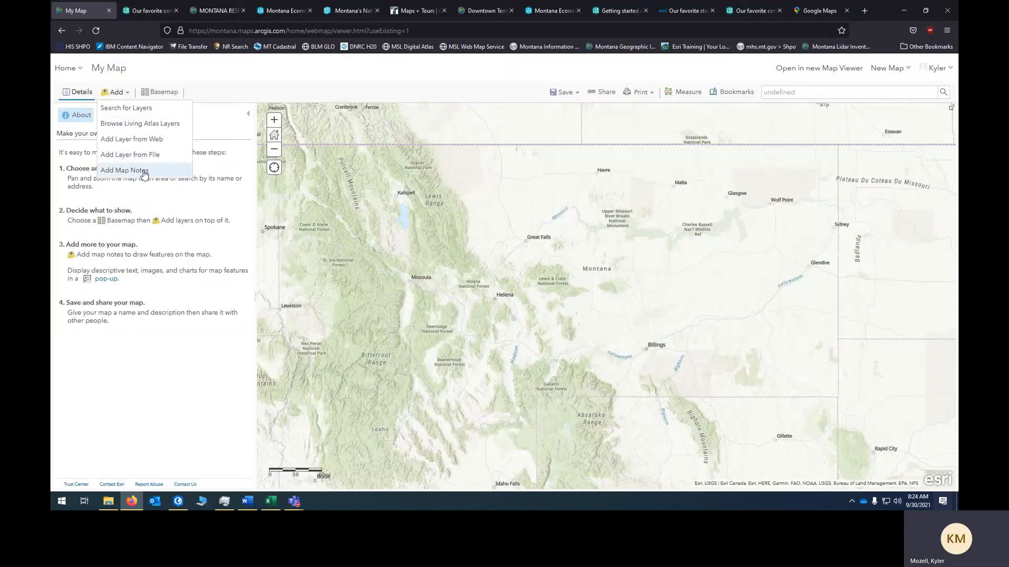
pyautogui.click(137, 156)
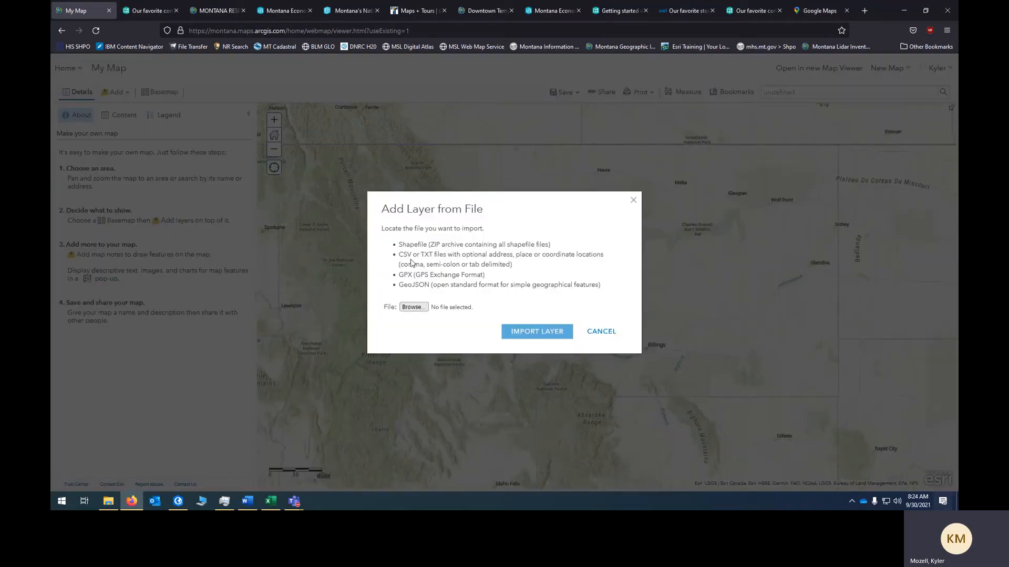
pyautogui.moveTo(399, 255); pyautogui.dragTo(434, 254)
pyautogui.click(426, 261)
pyautogui.moveTo(408, 255); pyautogui.dragTo(413, 255)
pyautogui.click(441, 256)
pyautogui.click(415, 307)
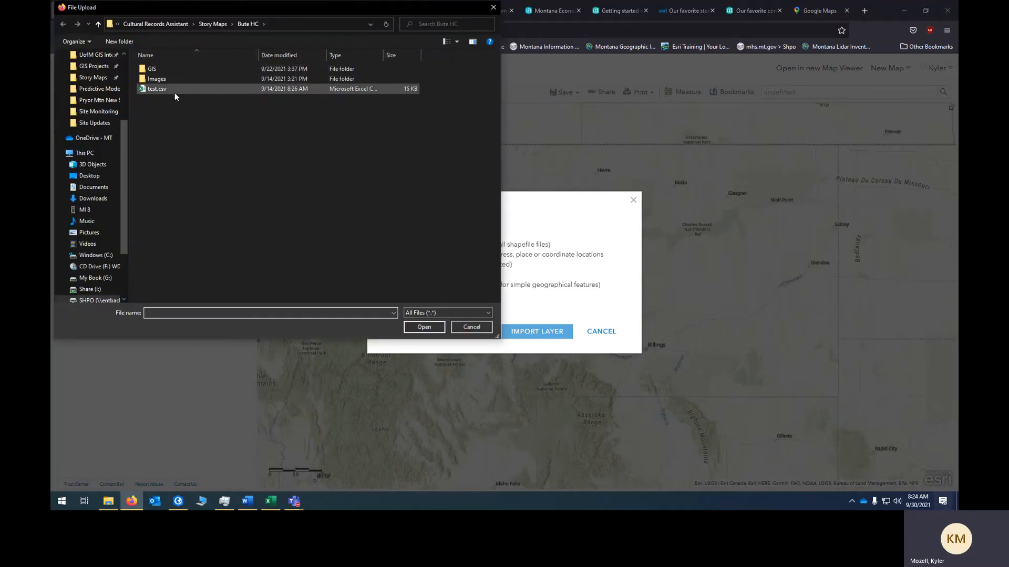
pyautogui.doubleClick(174, 93)
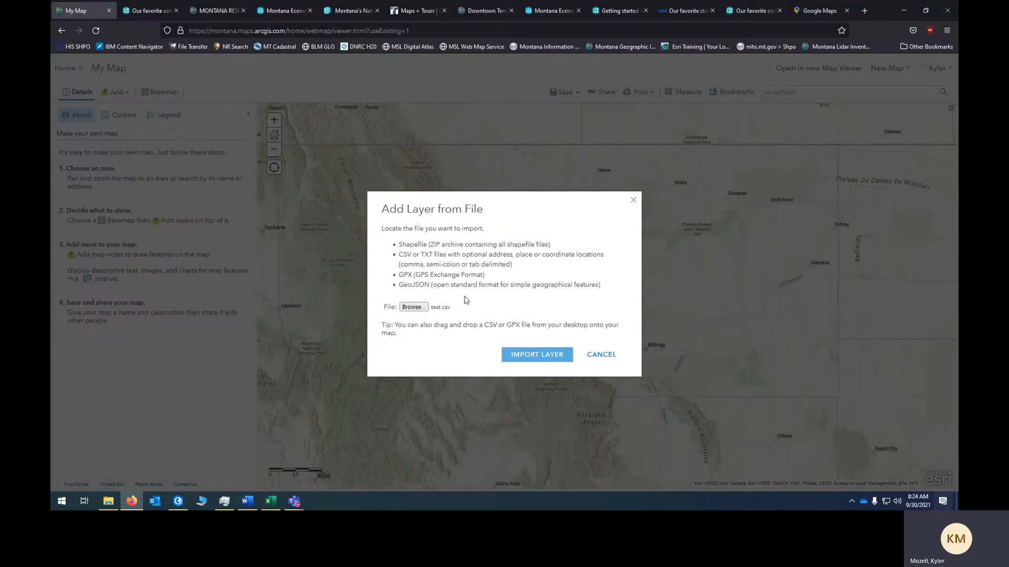
pyautogui.click(528, 355)
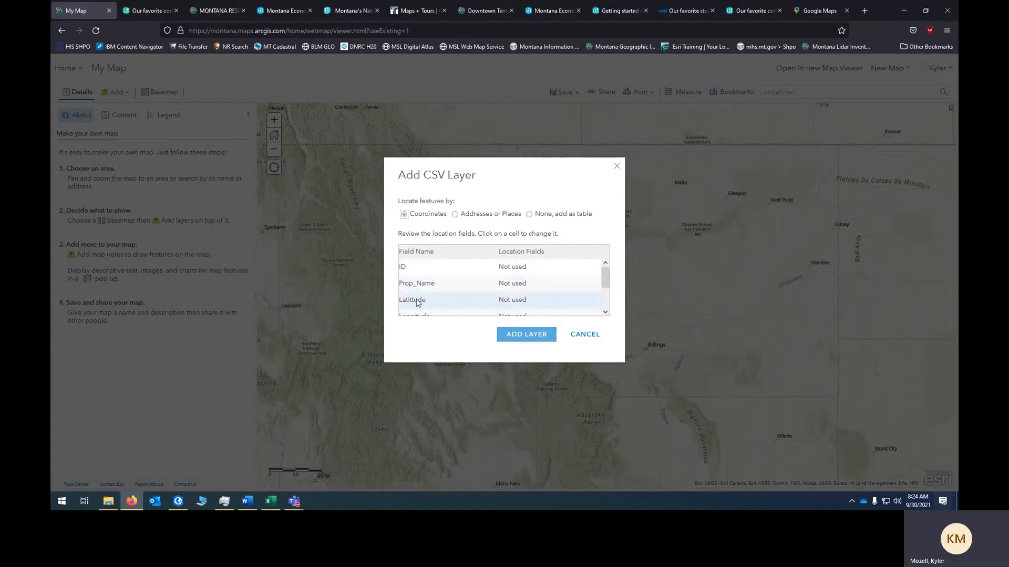
# Assign the Latitude and Longitude location fields to the matching CSV columns and add the layer to the map
pyautogui.click(524, 300)
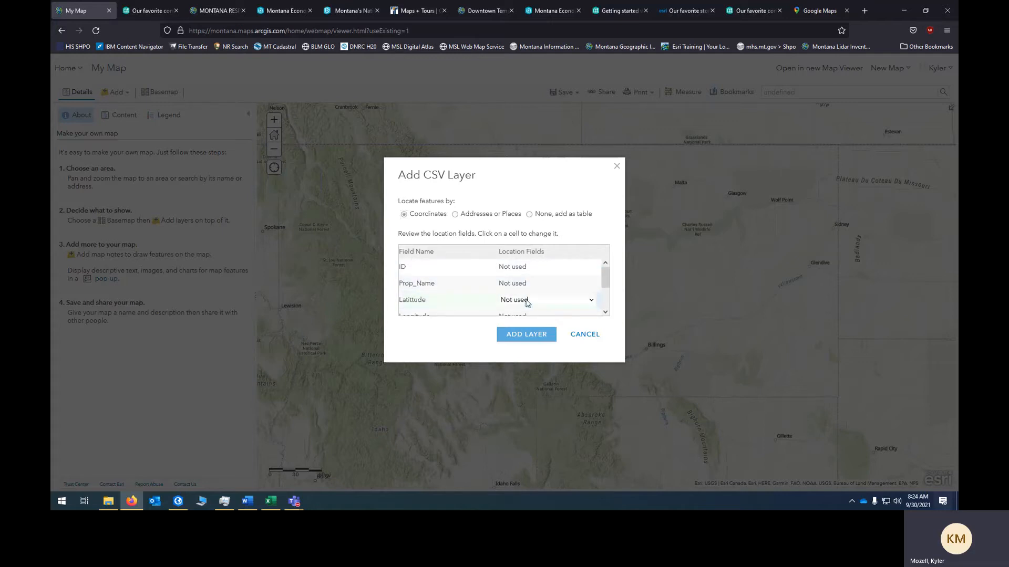
pyautogui.click(591, 302)
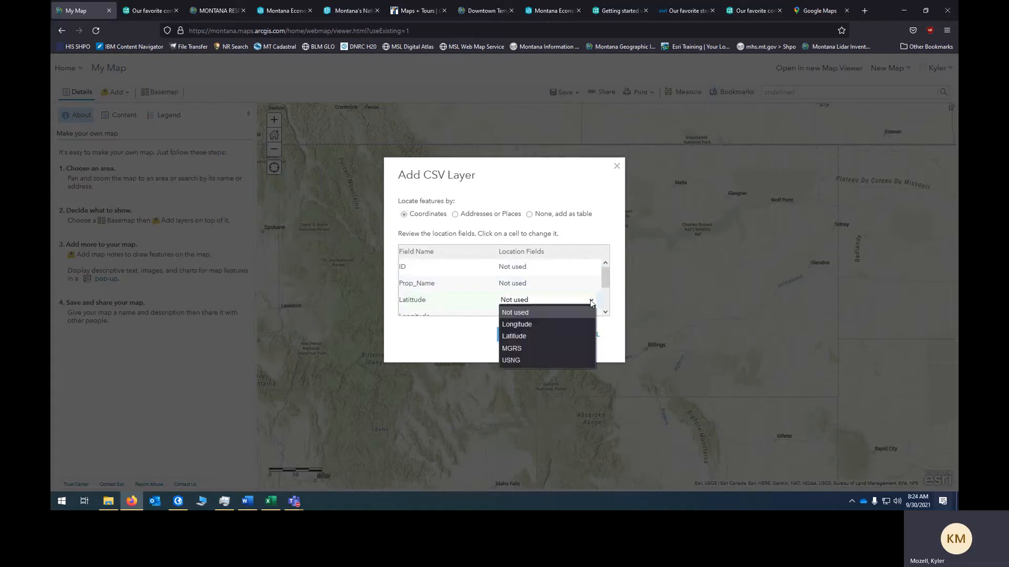
pyautogui.click(545, 336)
pyautogui.scroll(-1, 605, 288)
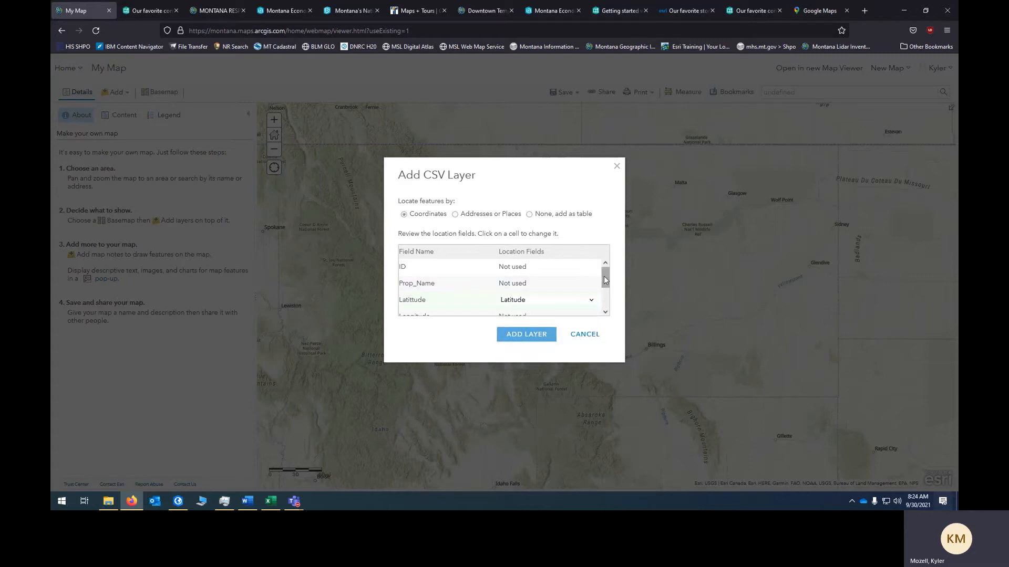
pyautogui.scroll(-1, 605, 288)
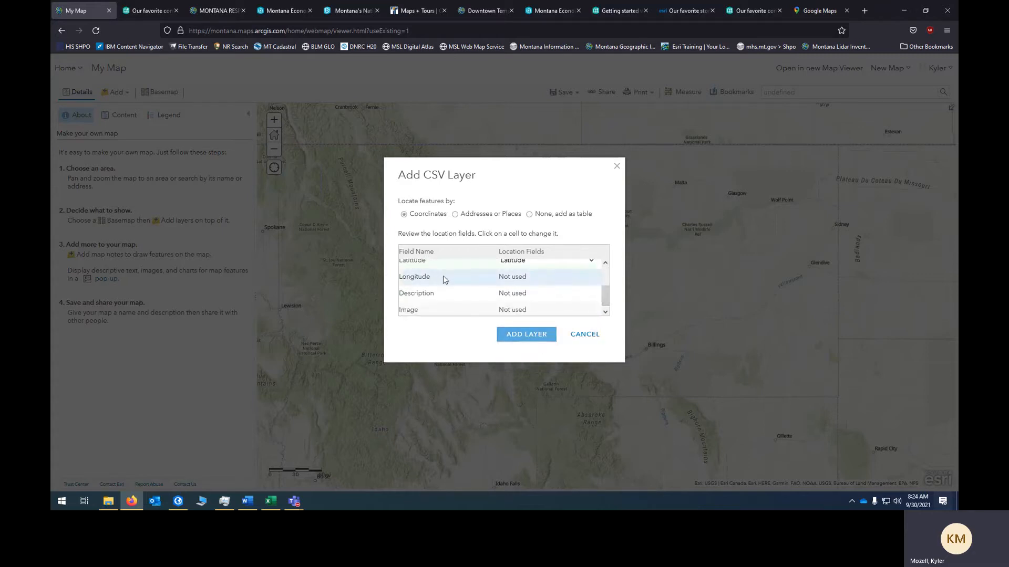
pyautogui.click(577, 283)
pyautogui.click(592, 278)
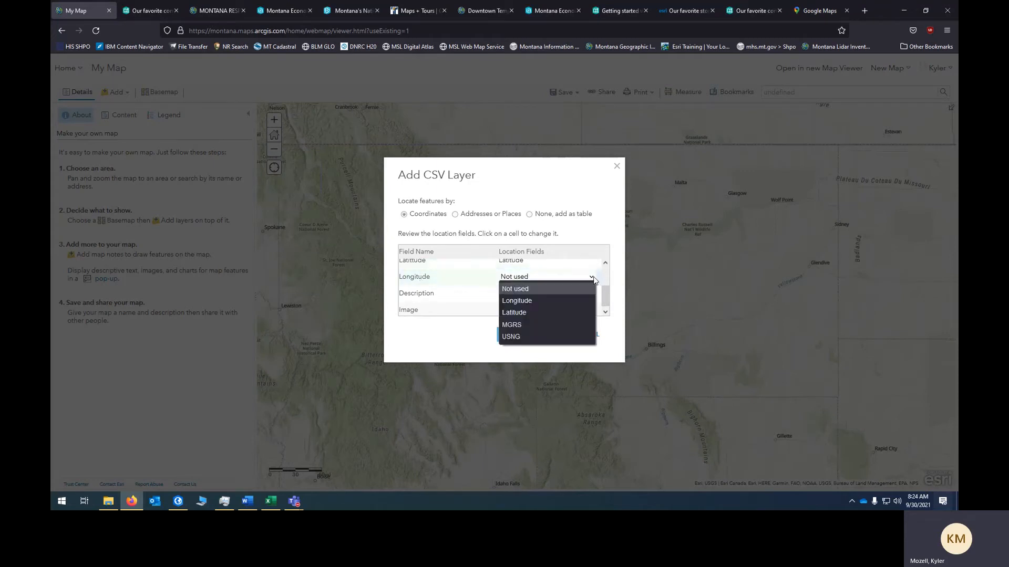
pyautogui.click(556, 300)
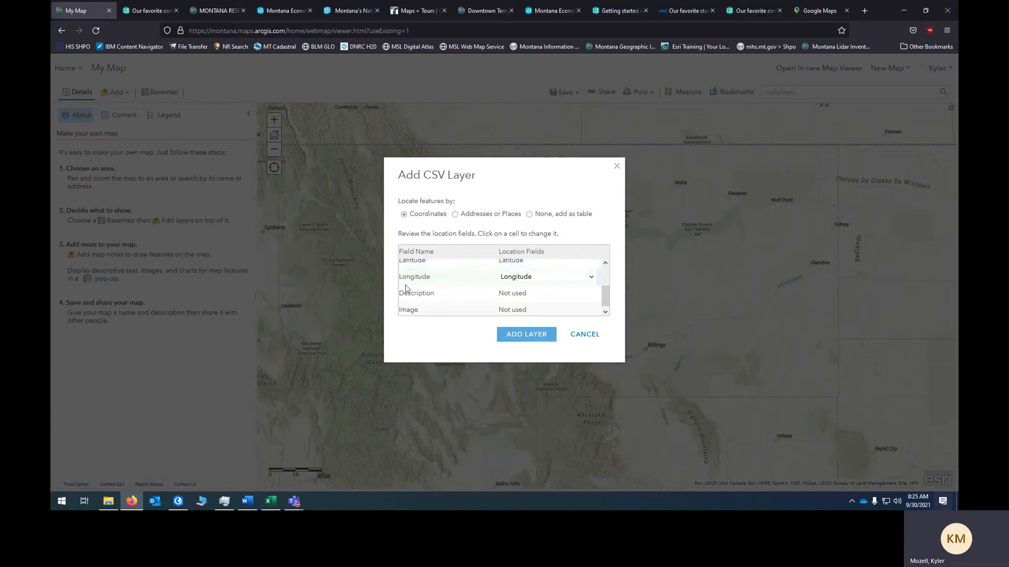
pyautogui.click(523, 337)
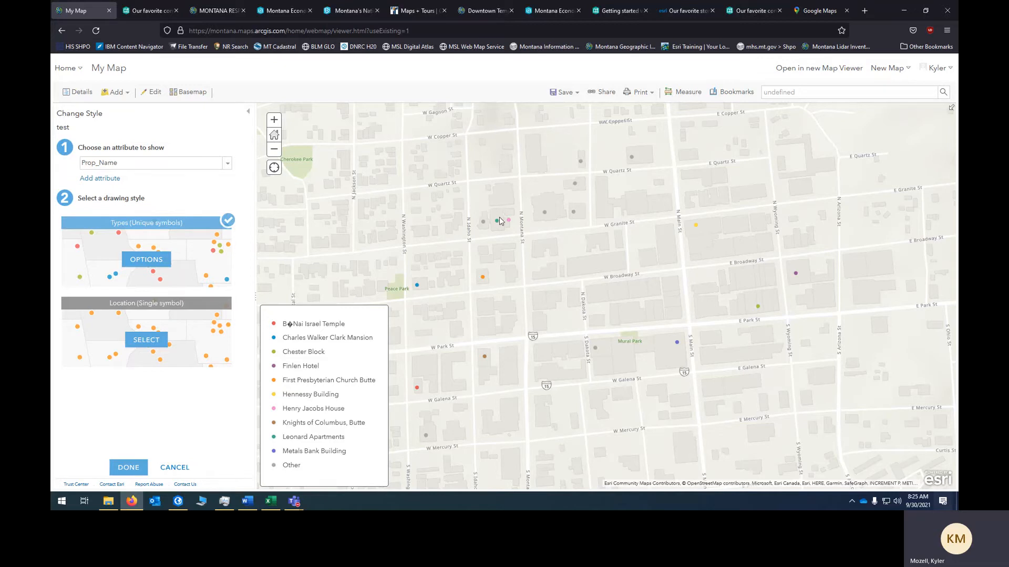
# Inspect the pop-up of the Leonard Apartments point on the map and close it
pyautogui.click(545, 214)
pyautogui.click(496, 221)
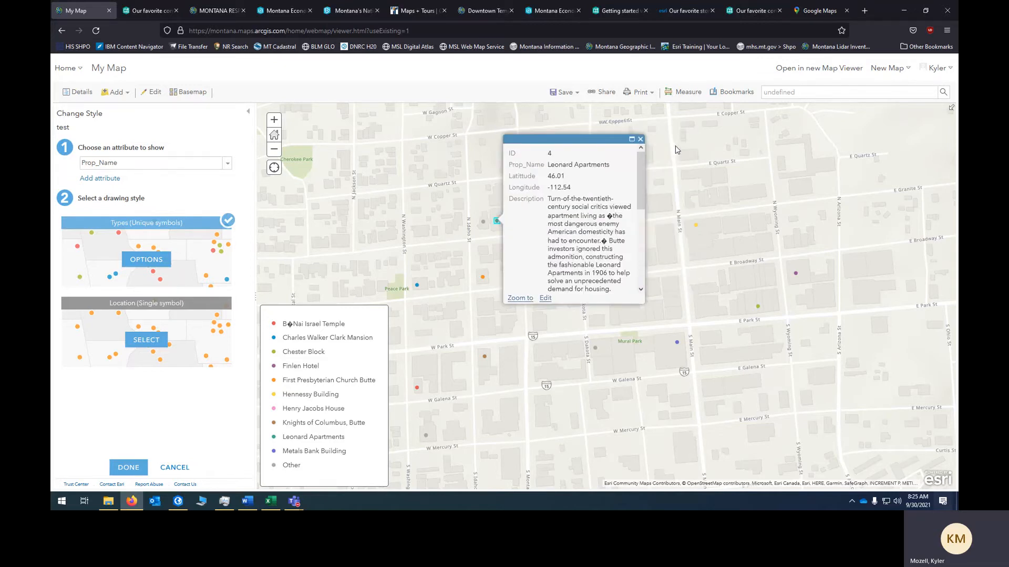
pyautogui.click(640, 139)
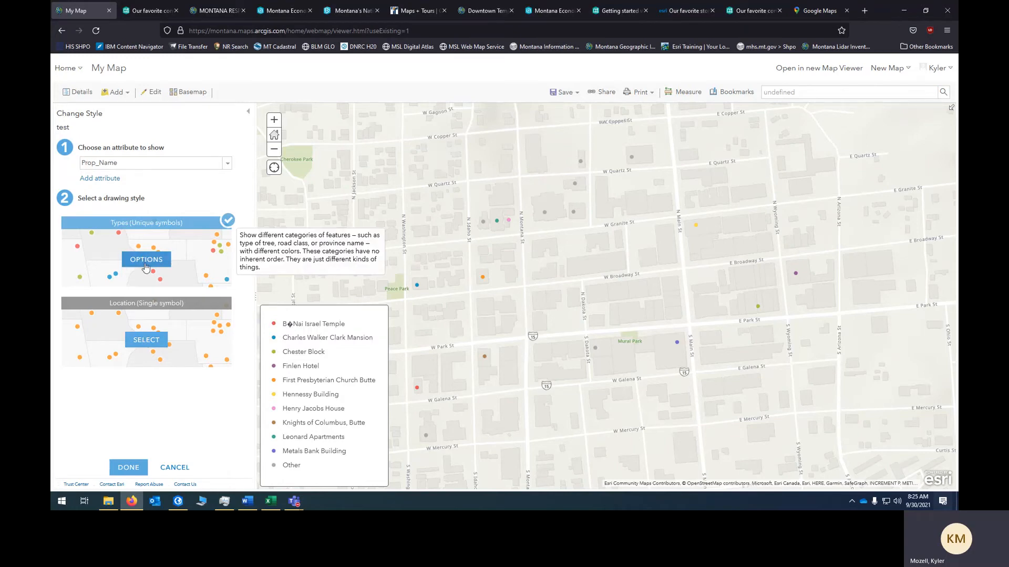
# Switch the test layer to the Location (Single symbol) drawing style and open its style options
pyautogui.click(151, 341)
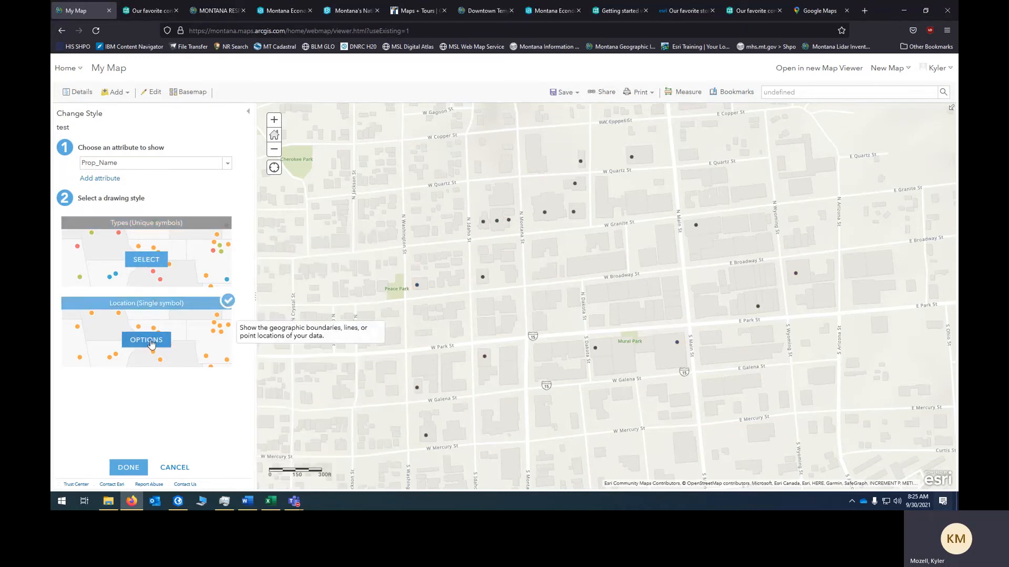
pyautogui.click(139, 343)
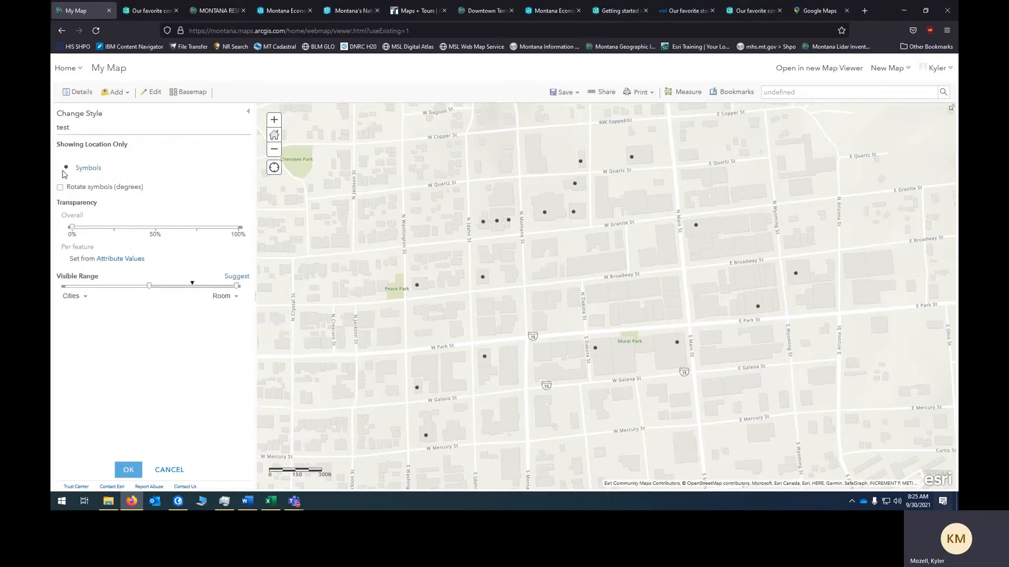
pyautogui.click(151, 469)
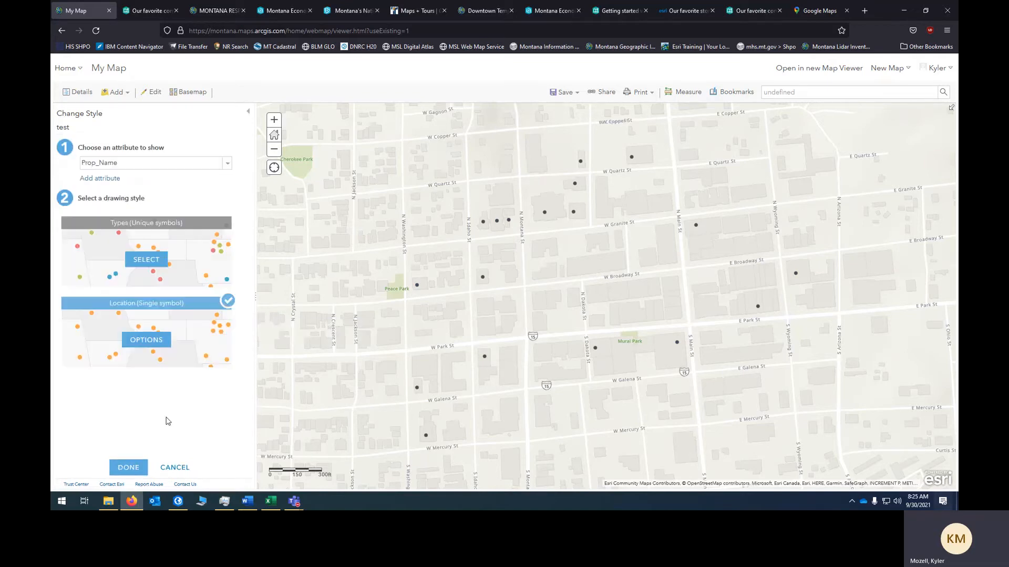
pyautogui.click(144, 341)
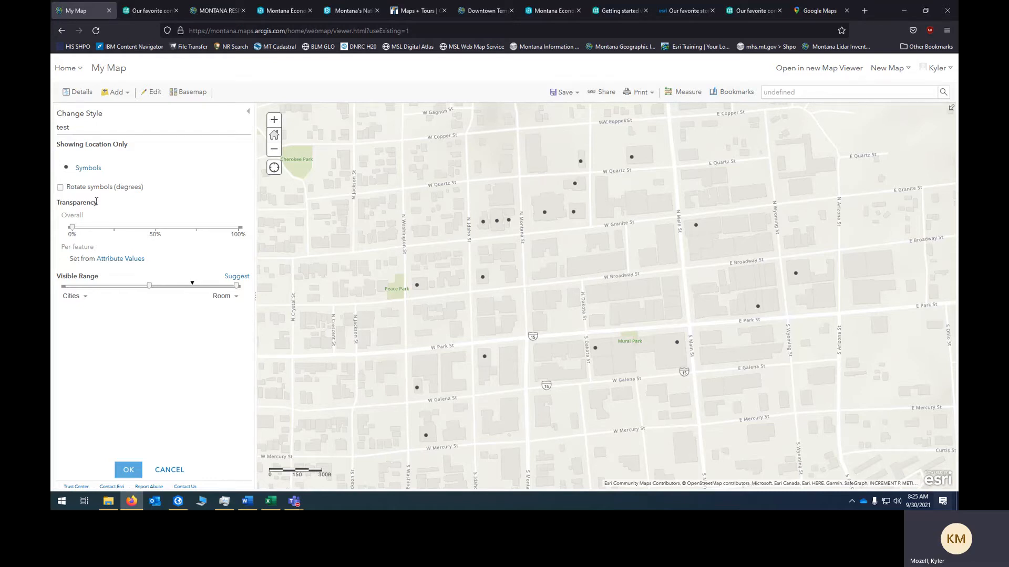
# Change the layer's point symbol to the red pin from the Basic category at a size of 10 px
pyautogui.click(67, 168)
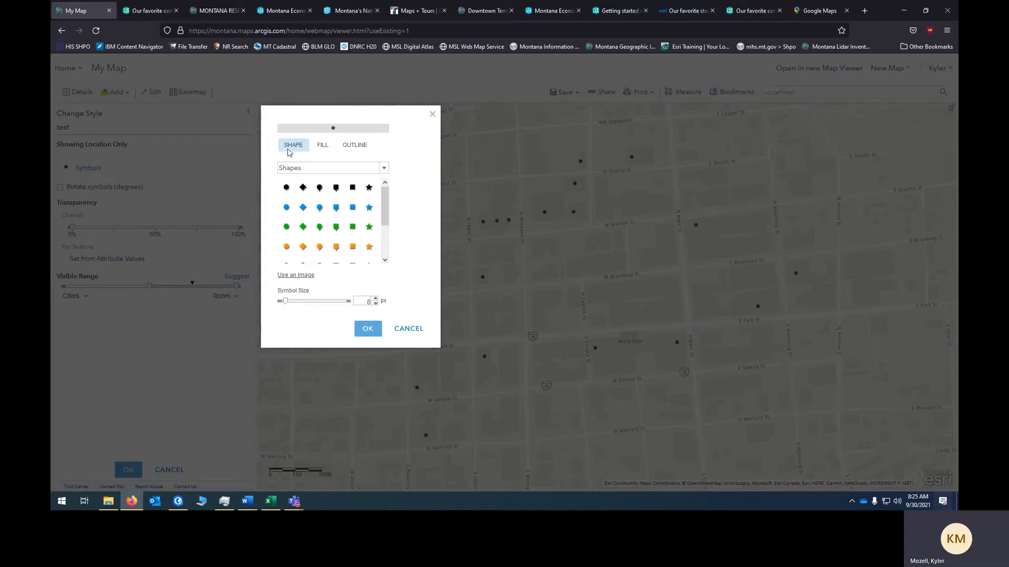
pyautogui.click(318, 167)
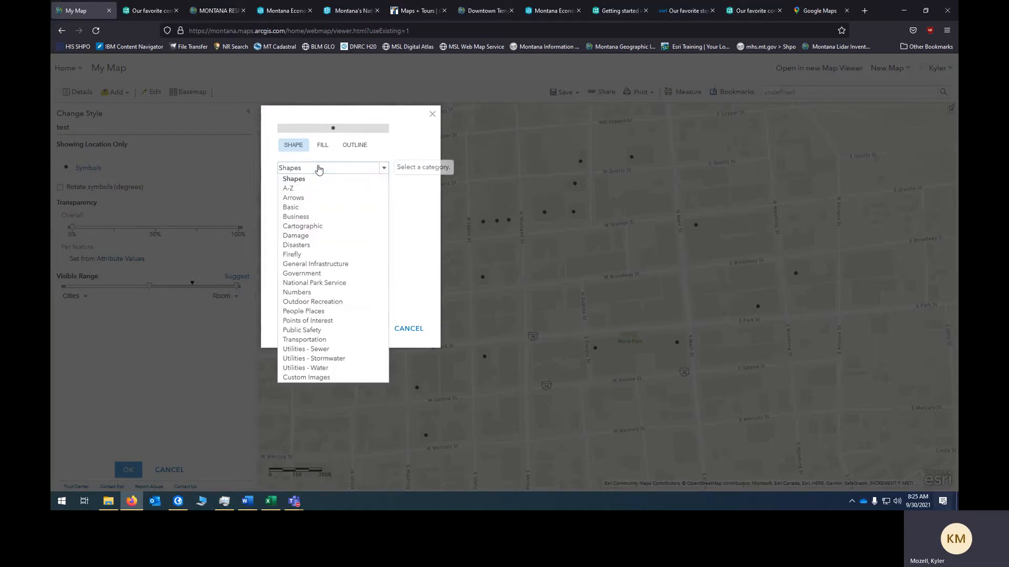
pyautogui.click(318, 167)
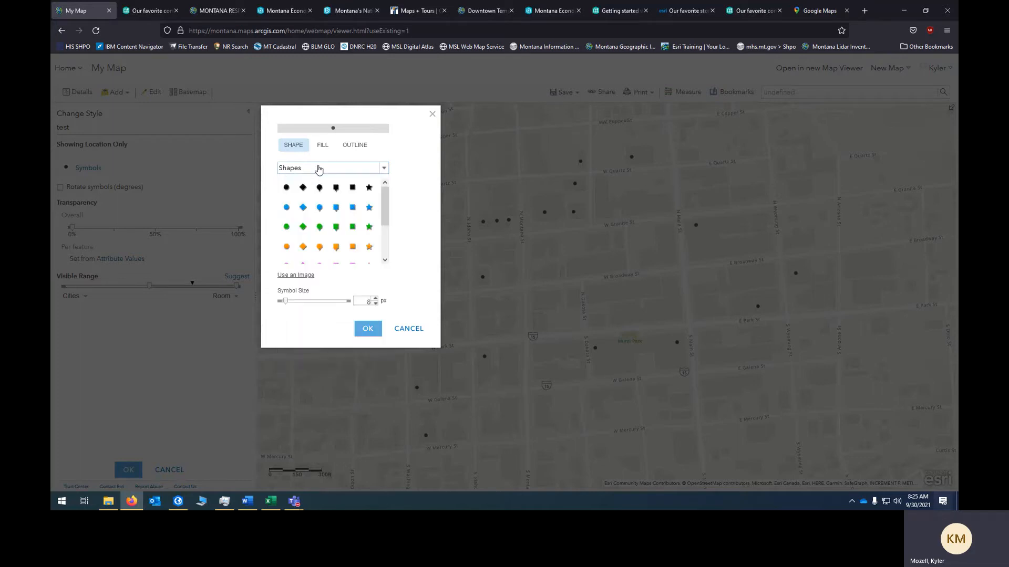
pyautogui.click(318, 168)
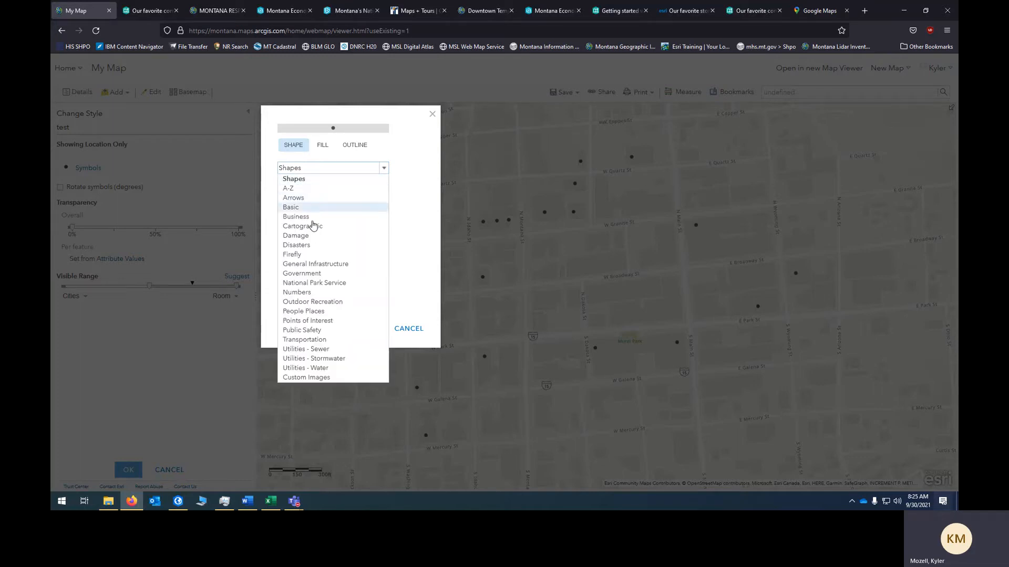
pyautogui.click(313, 207)
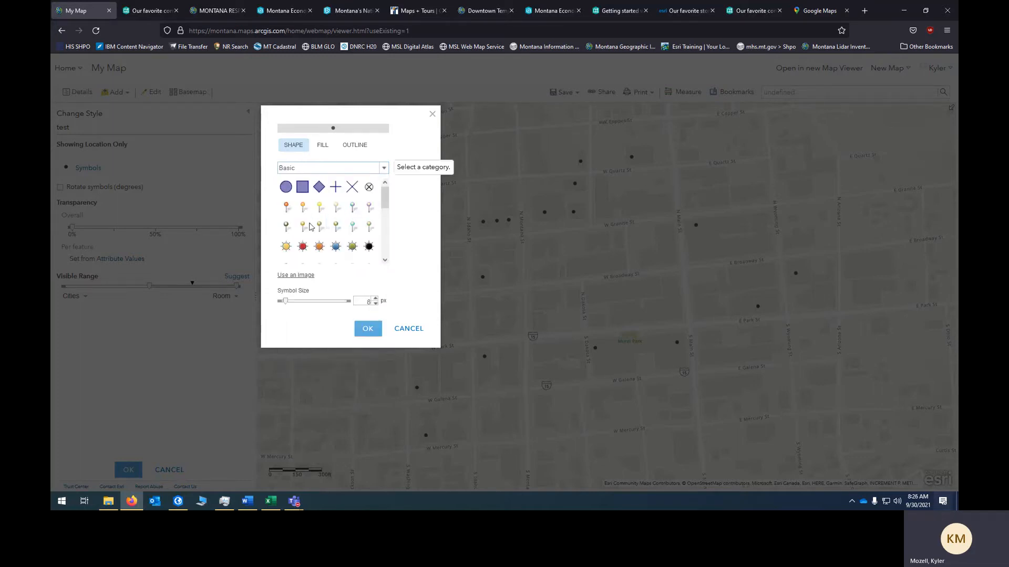
pyautogui.click(286, 206)
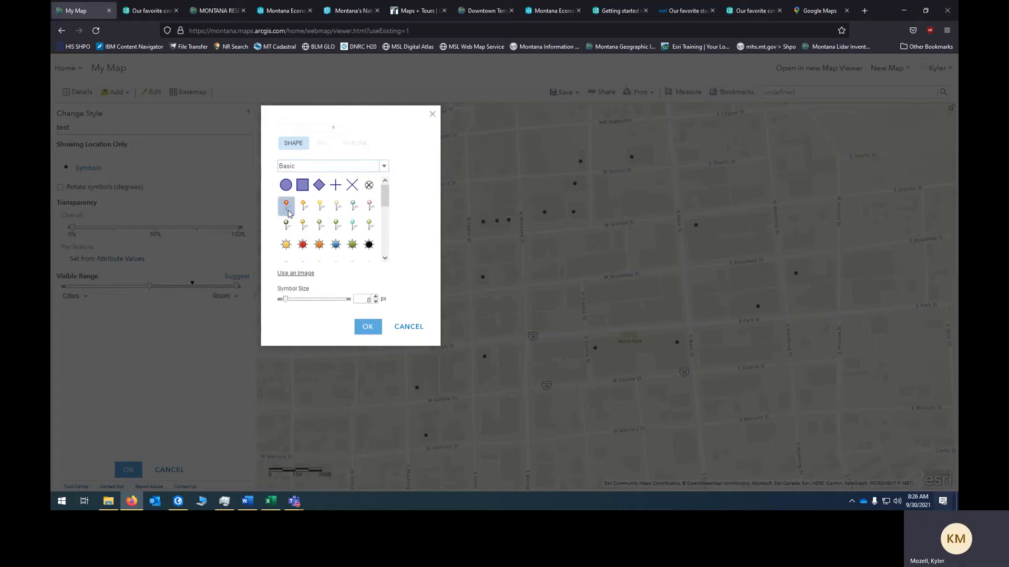
pyautogui.click(376, 297)
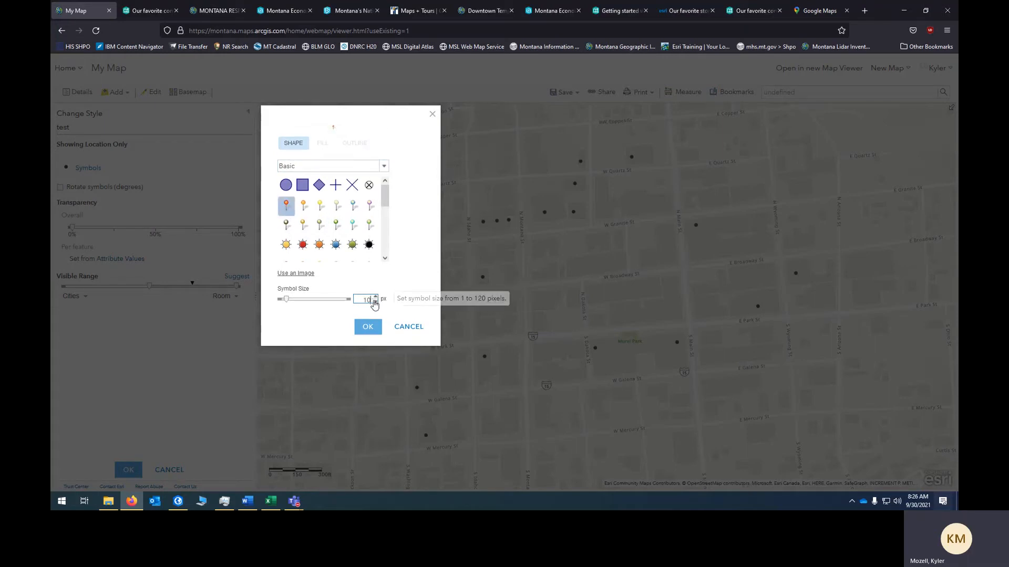
pyautogui.click(368, 327)
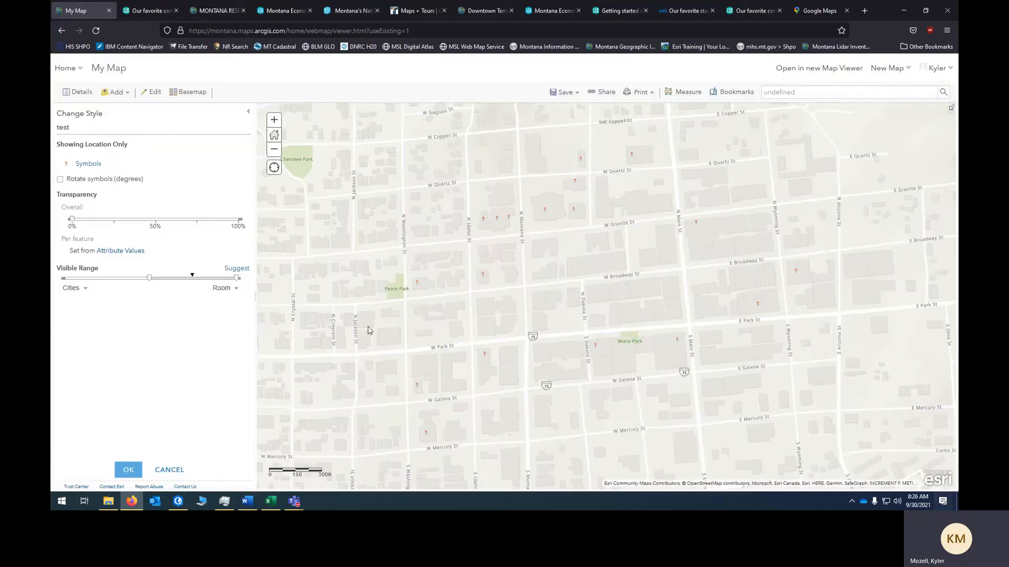
# Check a point with the pin symbol, and replace the pins with the blue circle from the Basic category
pyautogui.click(496, 218)
pyautogui.click(641, 139)
pyautogui.click(66, 165)
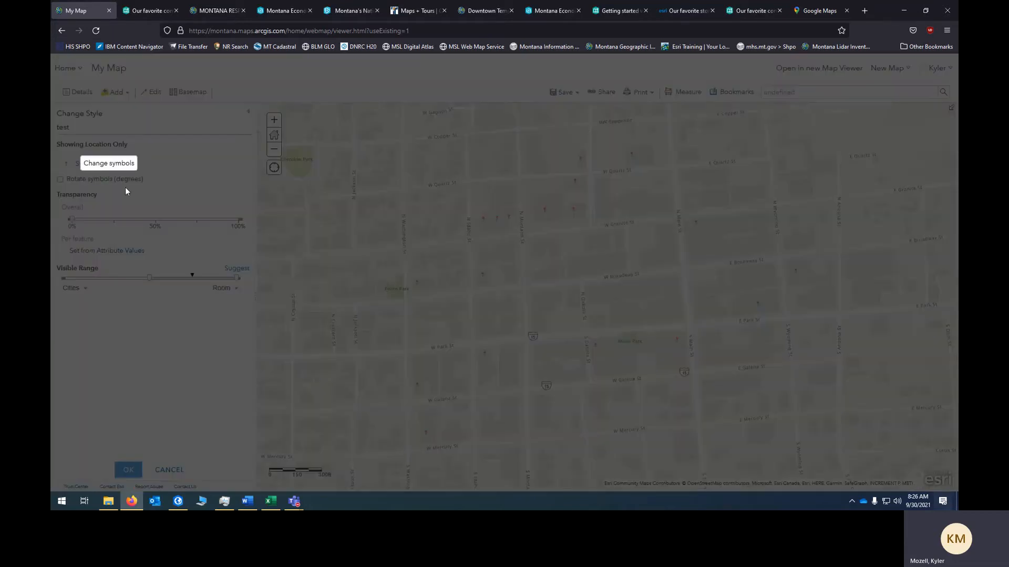
pyautogui.click(286, 186)
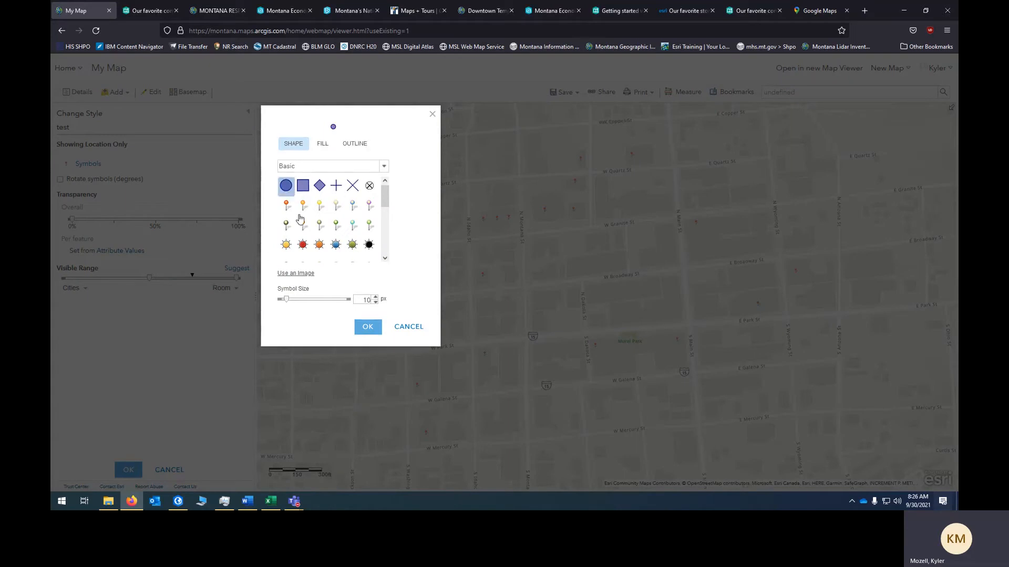
pyautogui.click(367, 327)
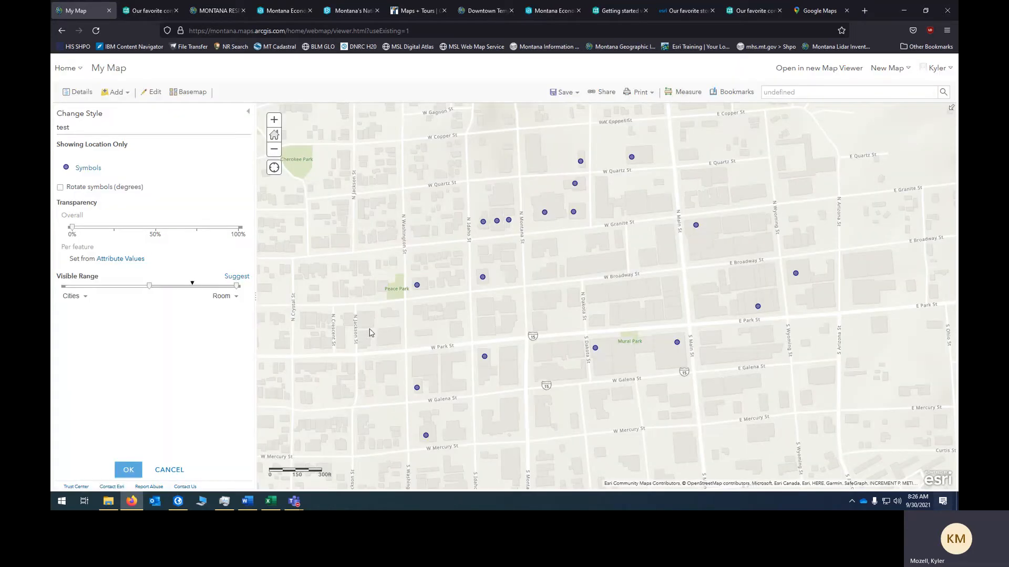
# Recolor the circle symbol with a red #FF0000 fill and a light yellow #FFFF73 outline
pyautogui.click(64, 170)
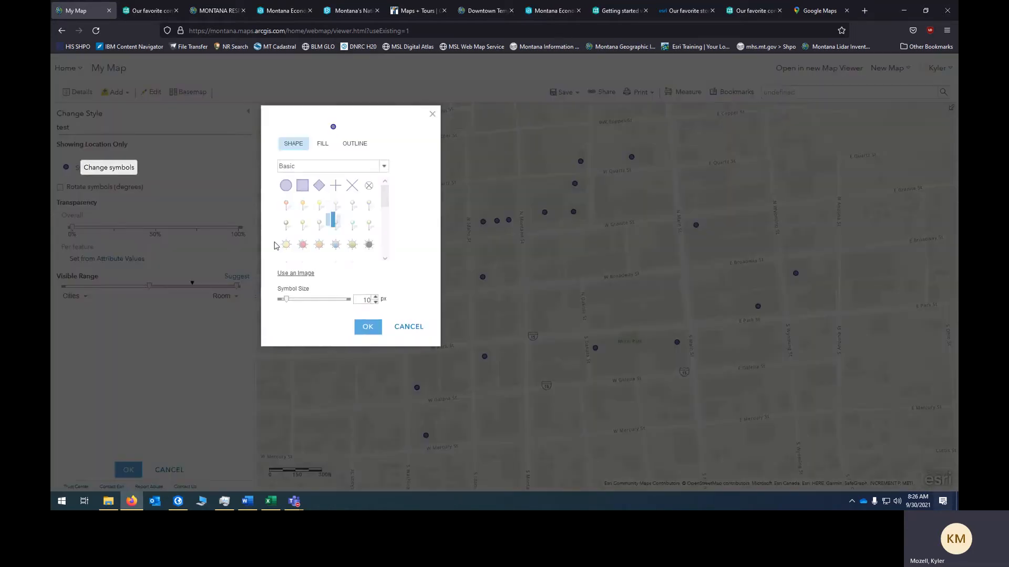
pyautogui.click(319, 148)
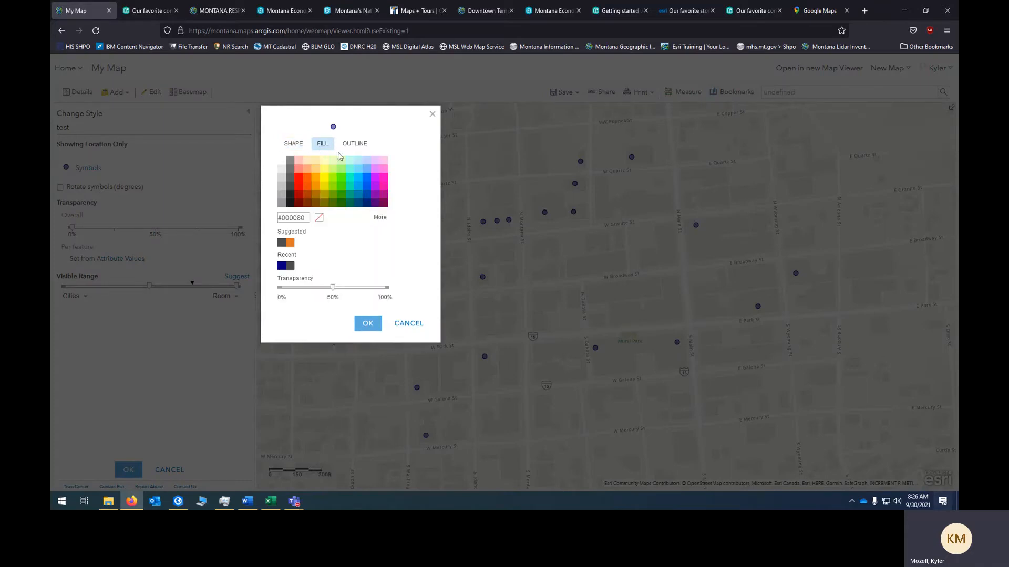
pyautogui.click(289, 147)
pyautogui.click(319, 206)
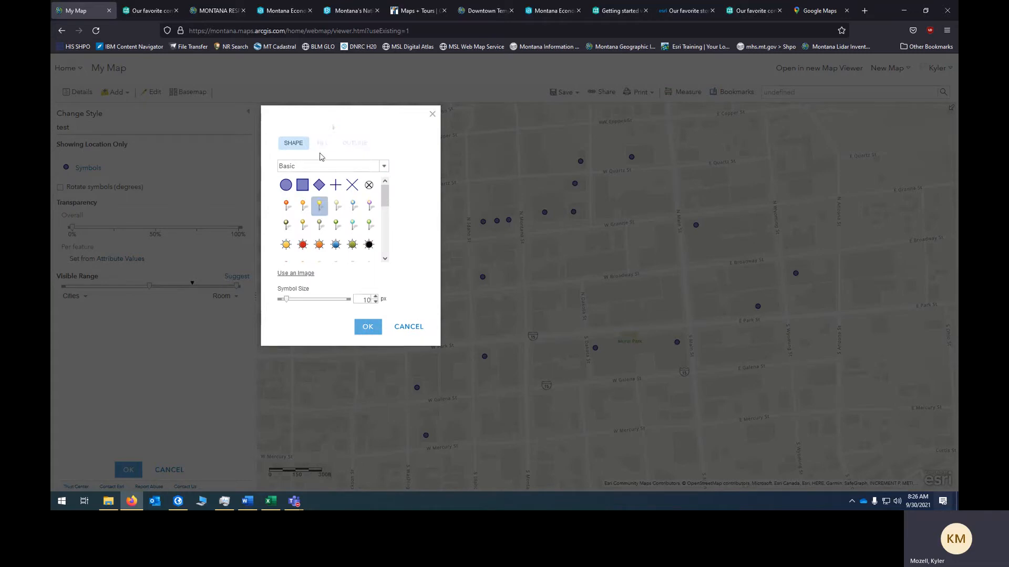
pyautogui.click(286, 186)
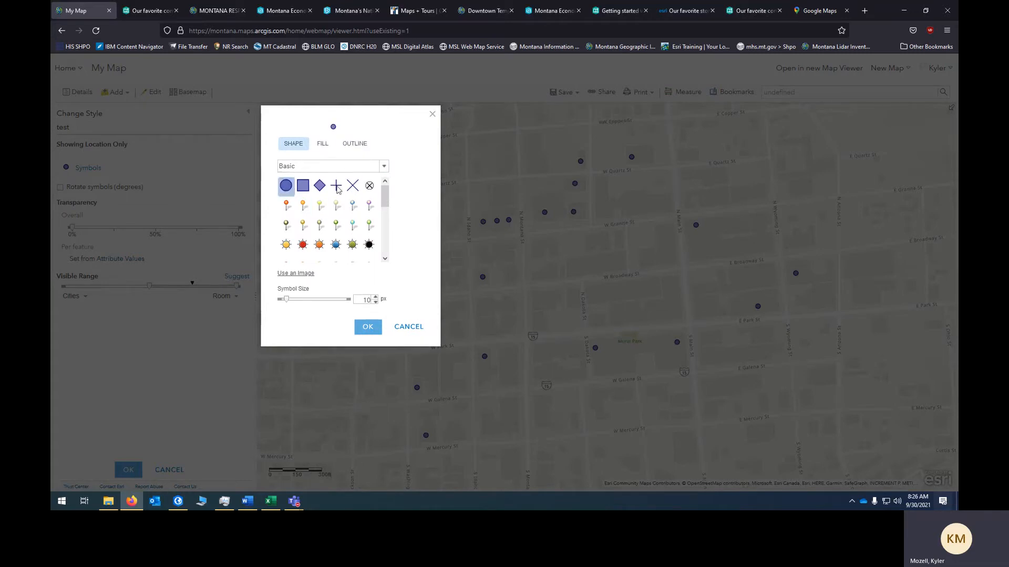
pyautogui.click(323, 148)
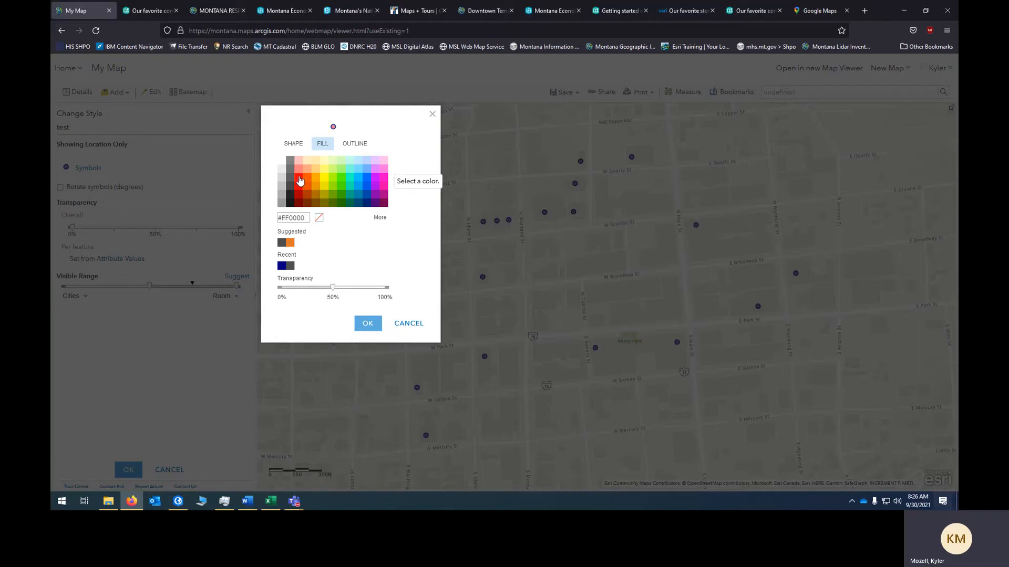
pyautogui.click(298, 187)
pyautogui.click(358, 144)
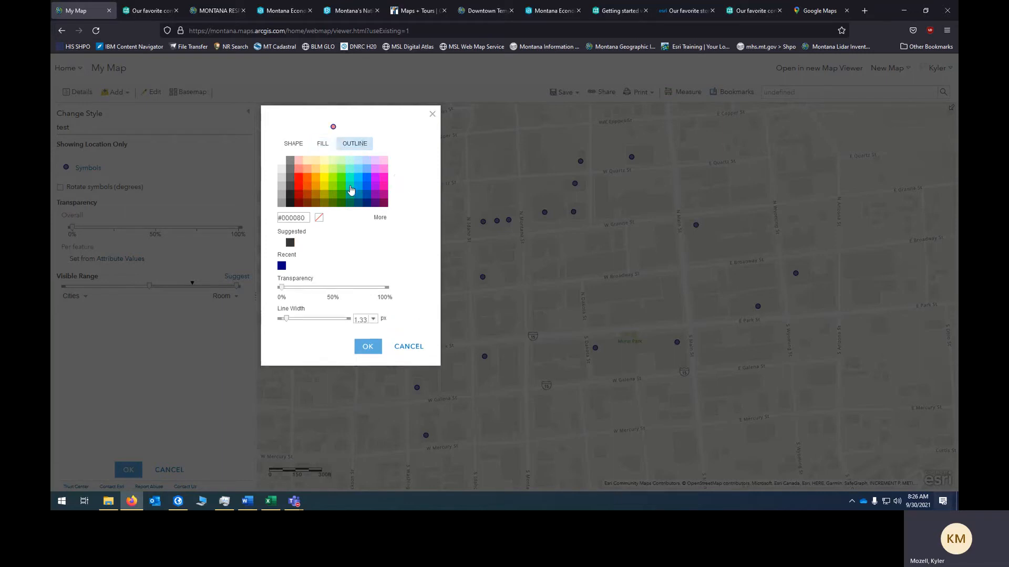
pyautogui.click(324, 168)
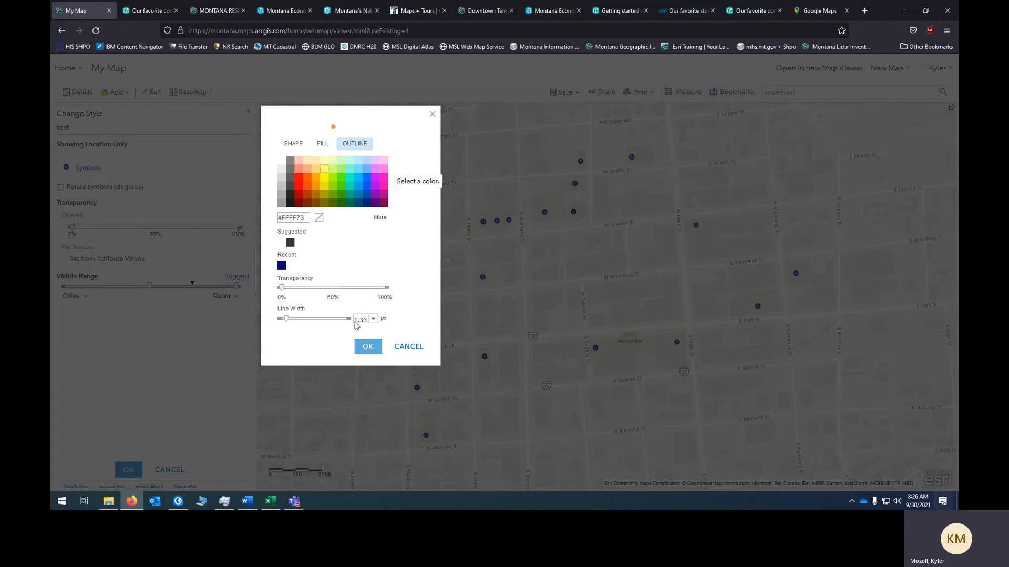
pyautogui.click(368, 346)
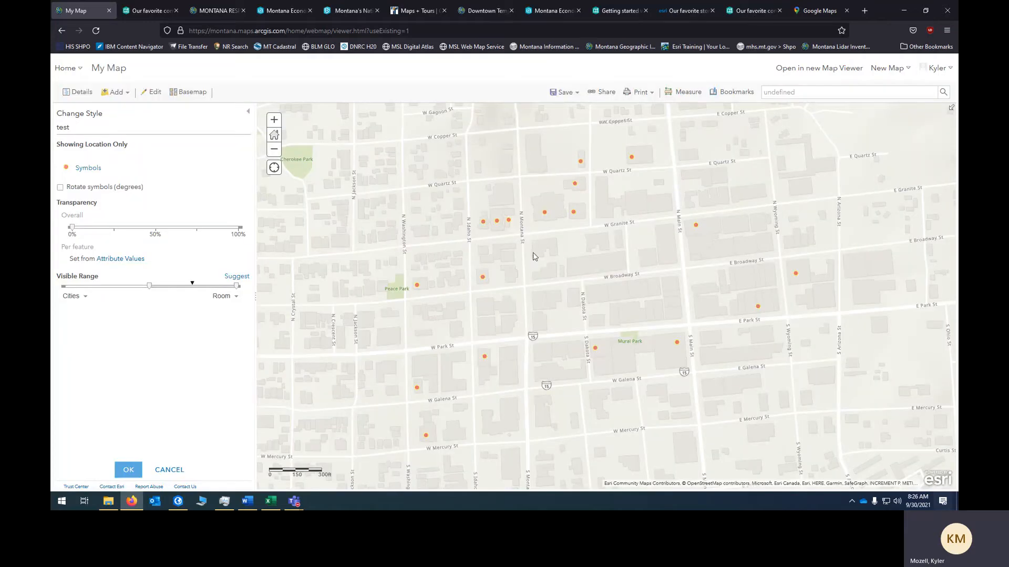
# View the pop-up of the First Presbyterian Church Butte point, close it, and accept the single-symbol style options
pyautogui.click(482, 277)
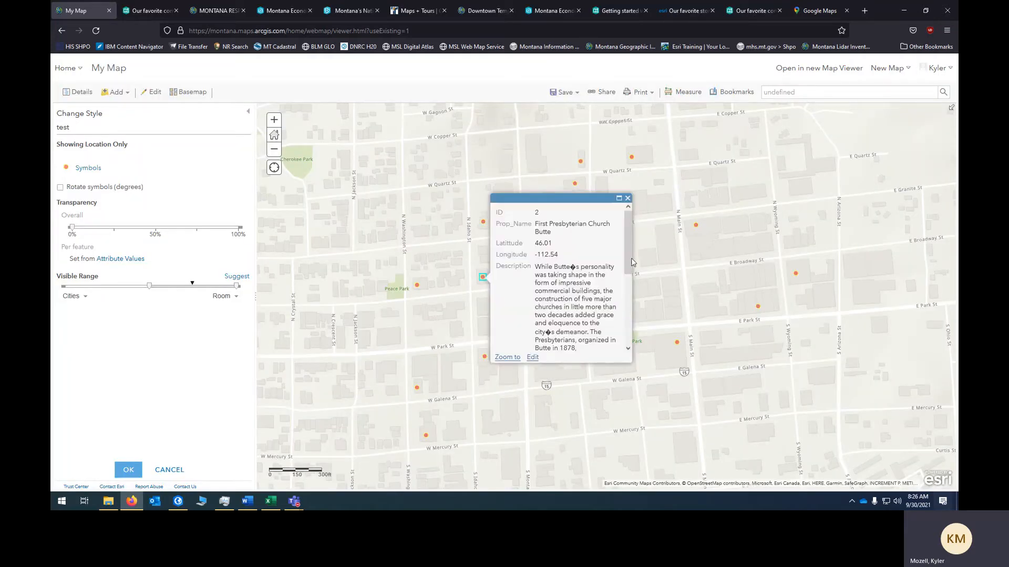
pyautogui.click(628, 199)
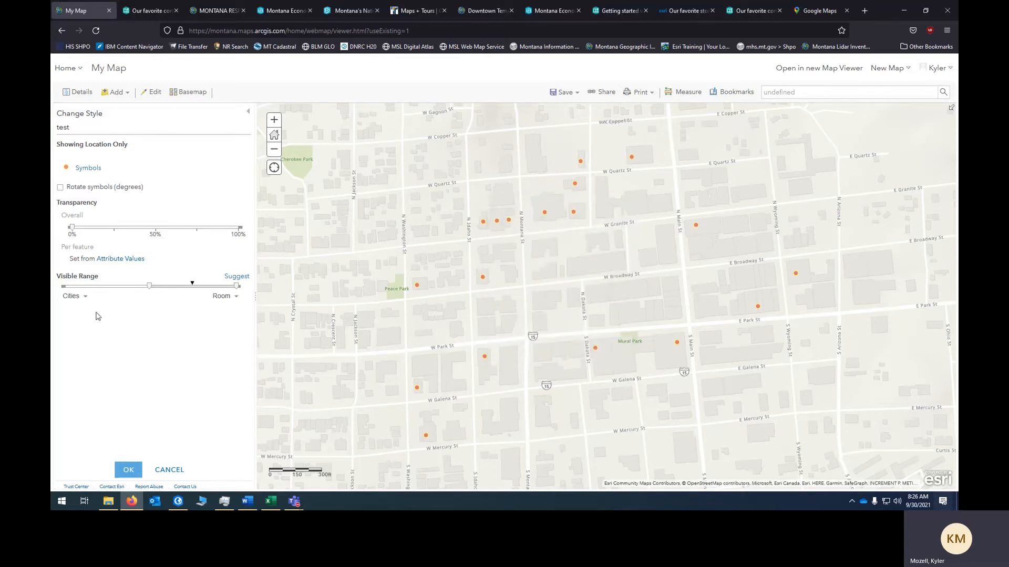
pyautogui.click(125, 474)
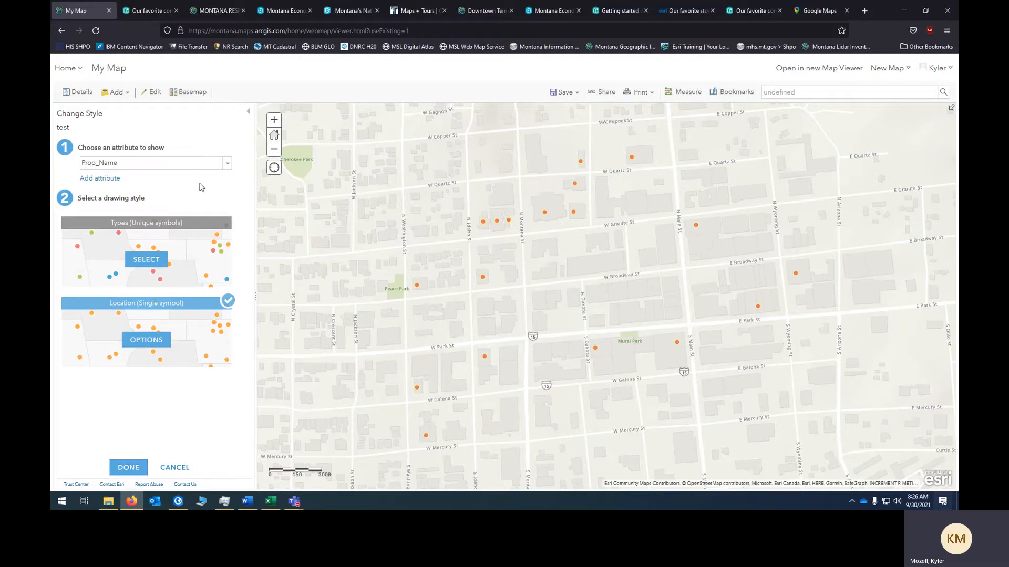
# Finish the layer's style change and read through the pop-up of the social club point north of West Granite Street
pyautogui.click(132, 470)
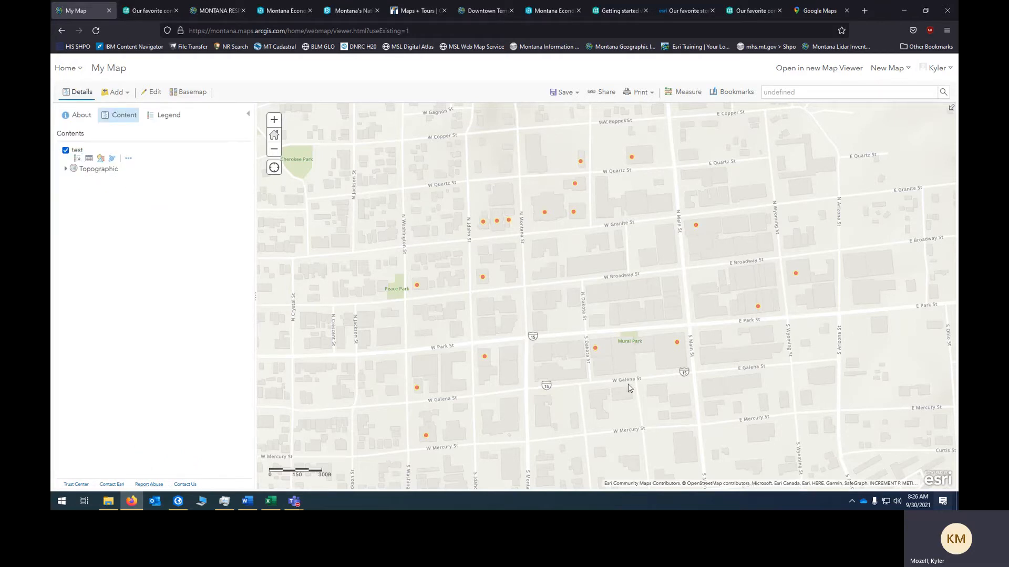
pyautogui.click(573, 212)
pyautogui.scroll(-2, 675, 200)
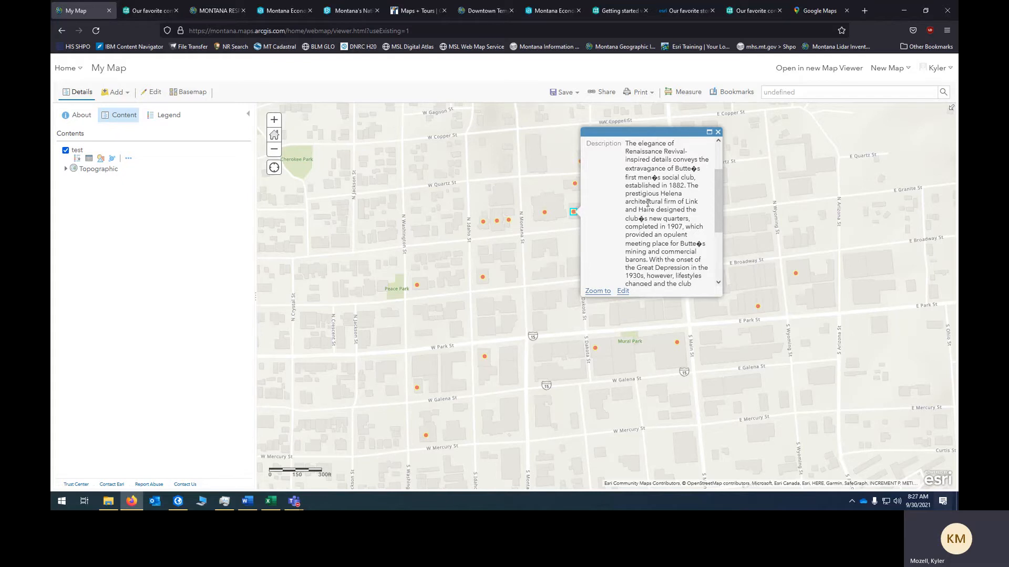
pyautogui.scroll(-3, 648, 203)
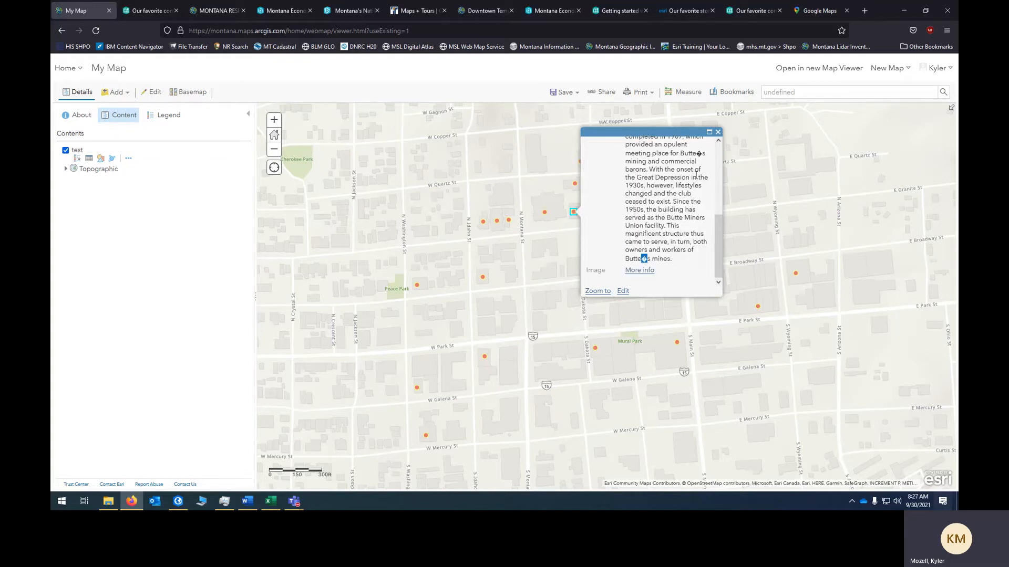
pyautogui.scroll(5, 696, 175)
# Examine the fields in the Henry Jacobs House pop-up, from ID through Description to Image, and close it
pyautogui.click(508, 221)
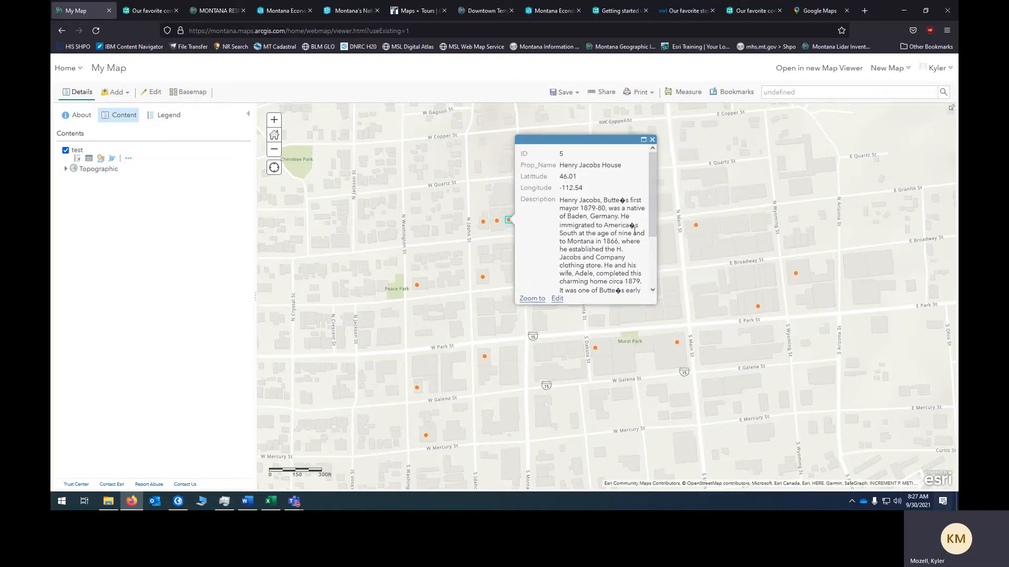
pyautogui.scroll(-3, 604, 204)
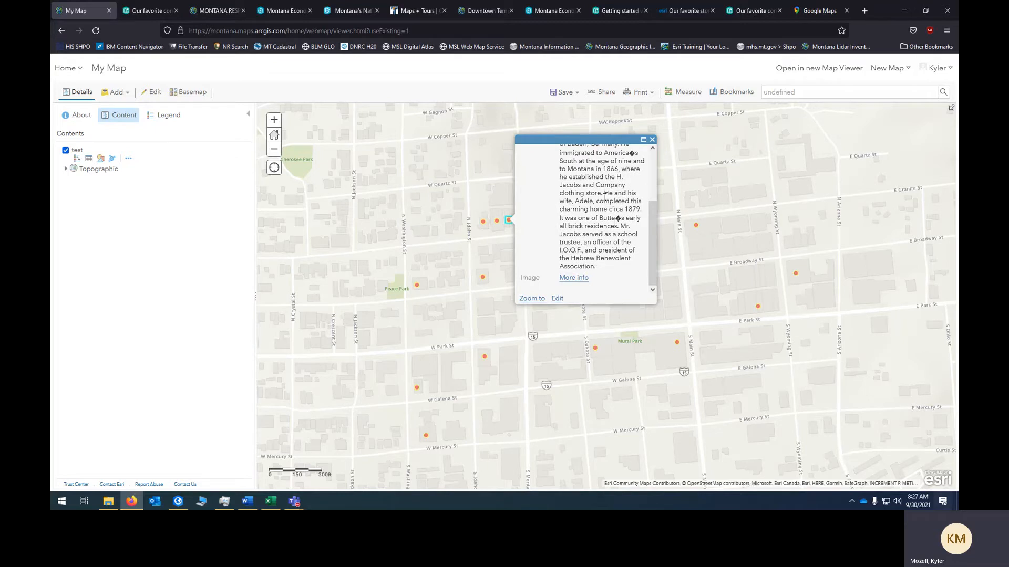
pyautogui.scroll(5, 605, 197)
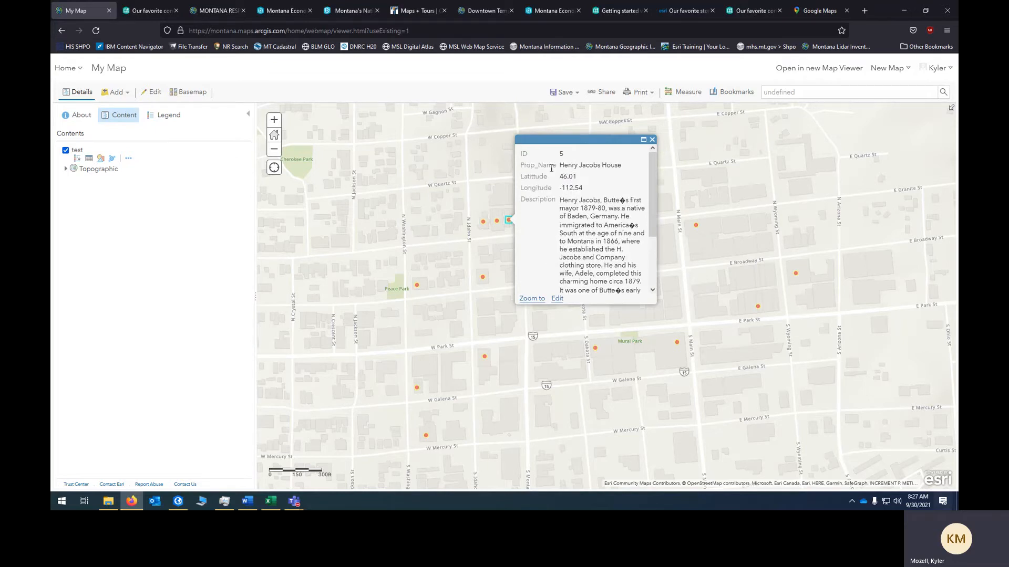
pyautogui.doubleClick(524, 154)
pyautogui.moveTo(532, 198); pyautogui.dragTo(565, 199)
pyautogui.click(590, 189)
pyautogui.moveTo(536, 199); pyautogui.dragTo(567, 201)
pyautogui.scroll(-1, 568, 198)
pyautogui.scroll(-1, 568, 210)
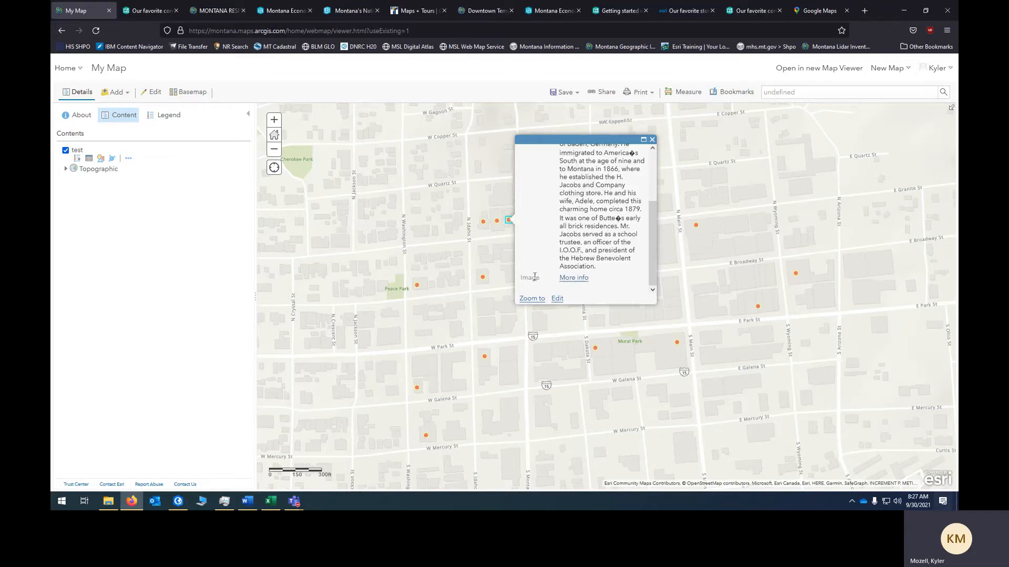
pyautogui.click(652, 140)
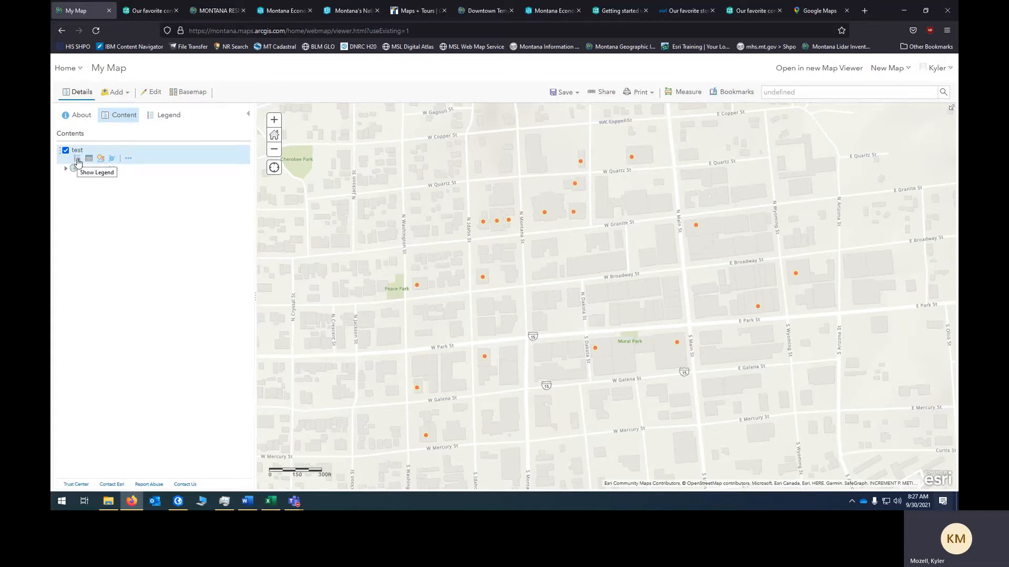
# Show and hide the test layer's legend, then view its attribute table alongside the source spreadsheet and close the table
pyautogui.click(77, 160)
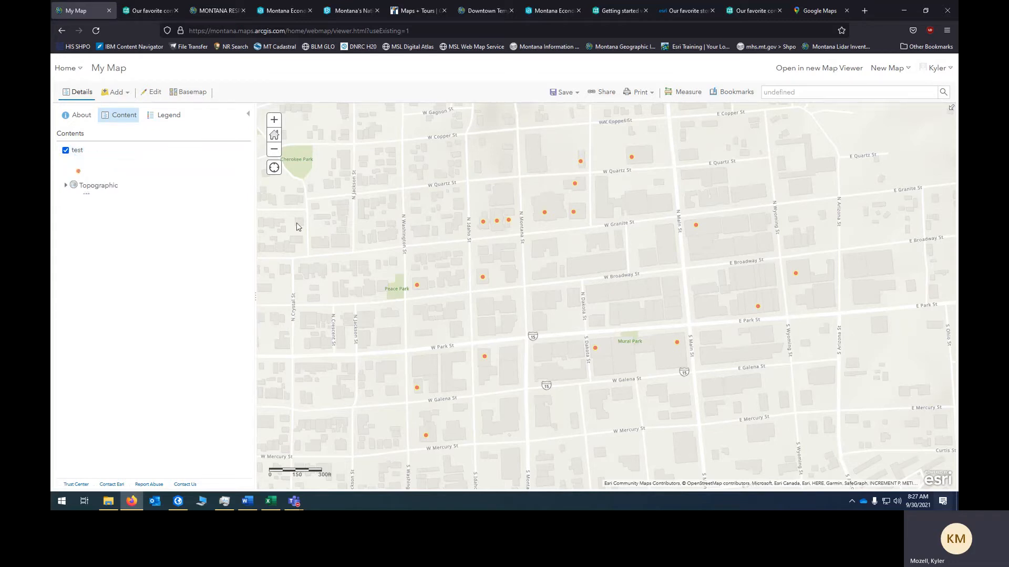
pyautogui.click(77, 159)
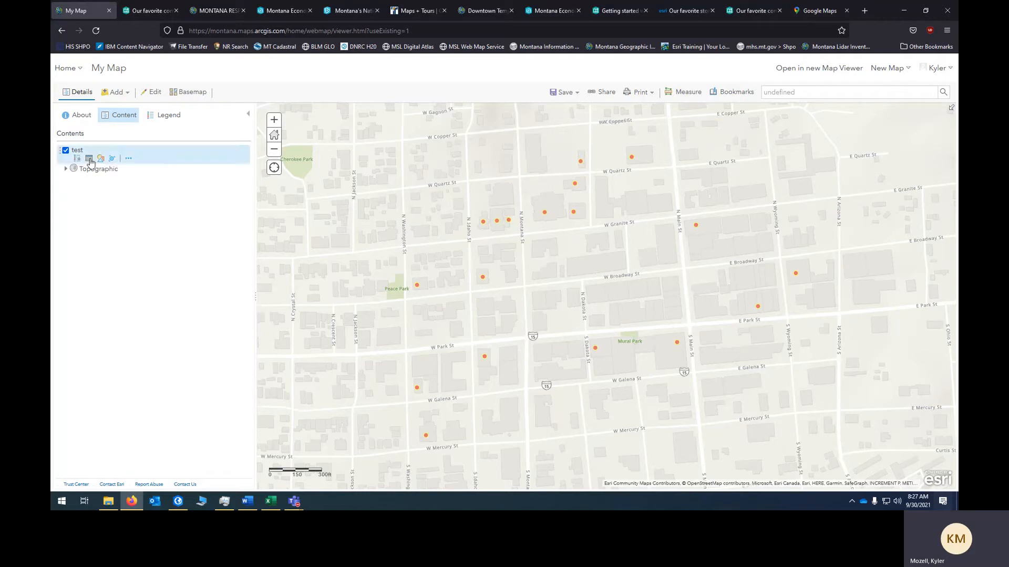
pyautogui.click(90, 160)
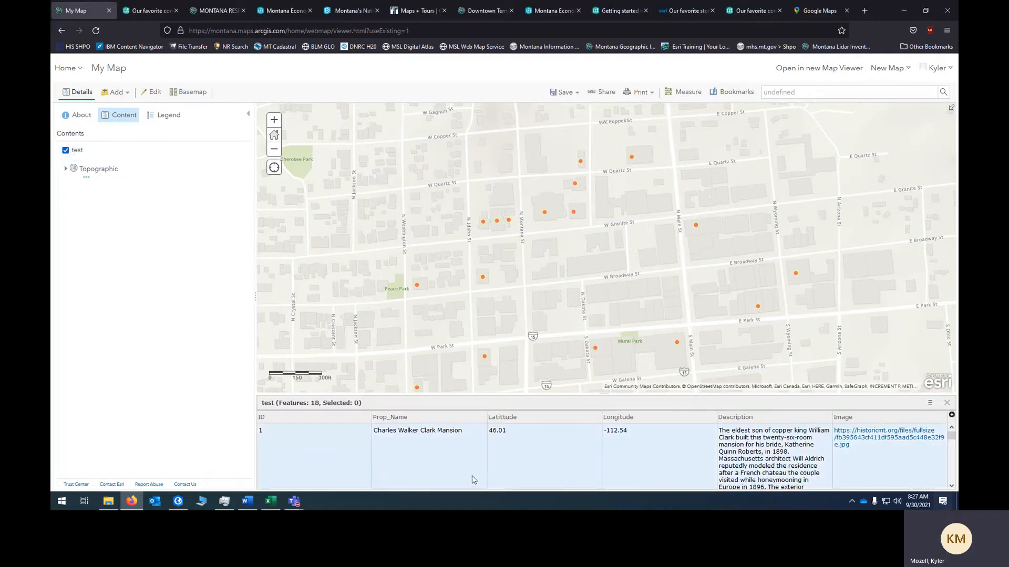
pyautogui.scroll(-3, 593, 461)
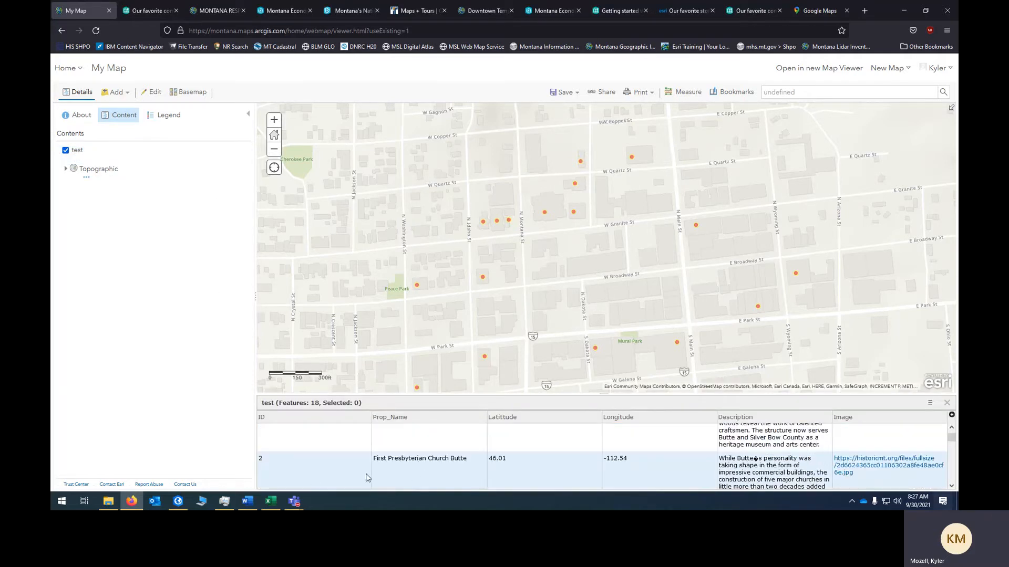
pyautogui.click(271, 502)
pyautogui.click(271, 502)
pyautogui.click(946, 404)
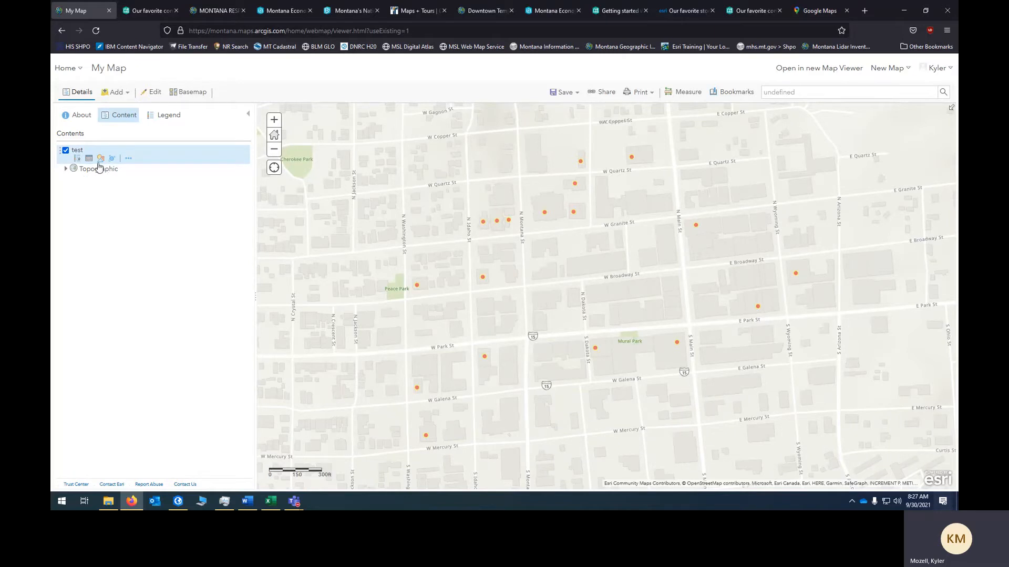
# Configure the test layer's pop-up attributes so the ID, Latittude and Longitude fields are not displayed
pyautogui.click(127, 159)
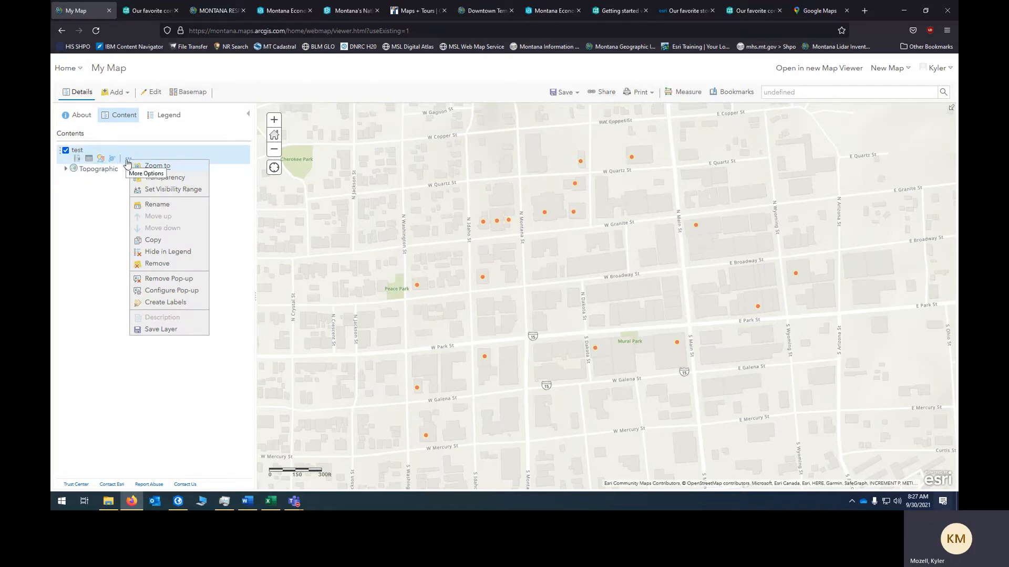
pyautogui.click(172, 292)
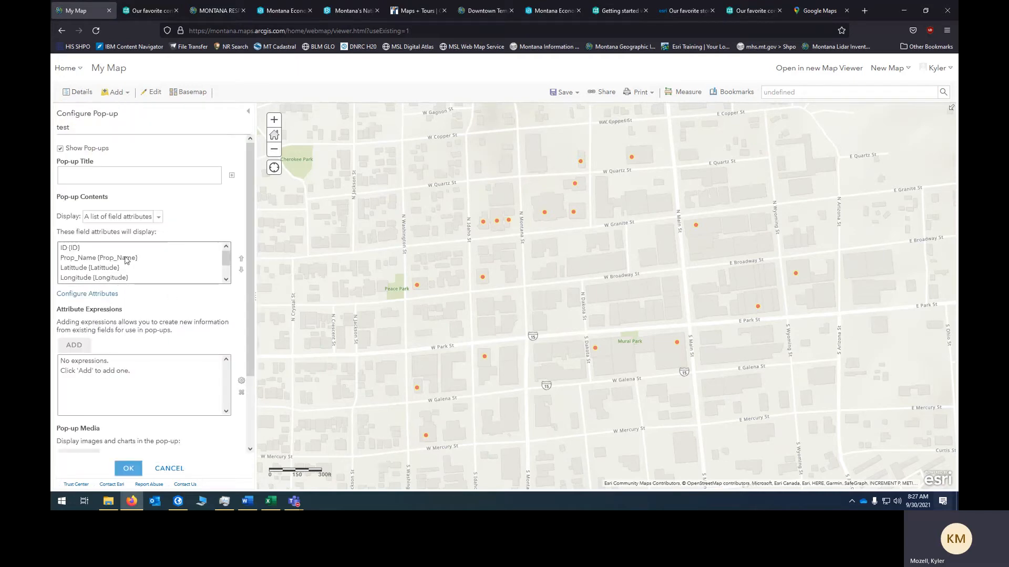
pyautogui.click(109, 294)
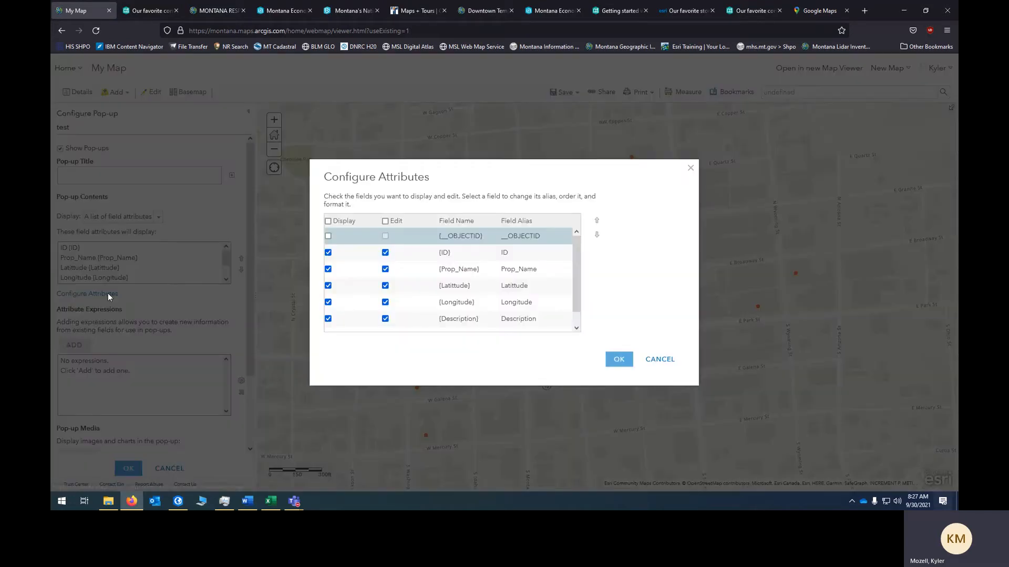
pyautogui.click(367, 235)
pyautogui.click(328, 285)
pyautogui.click(328, 302)
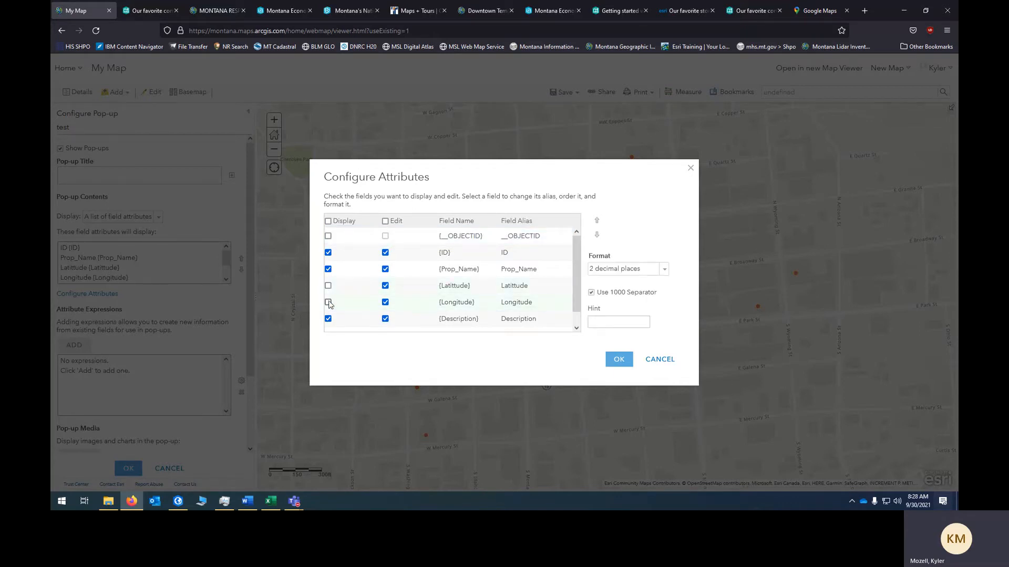
pyautogui.click(328, 252)
pyautogui.scroll(-1, 441, 282)
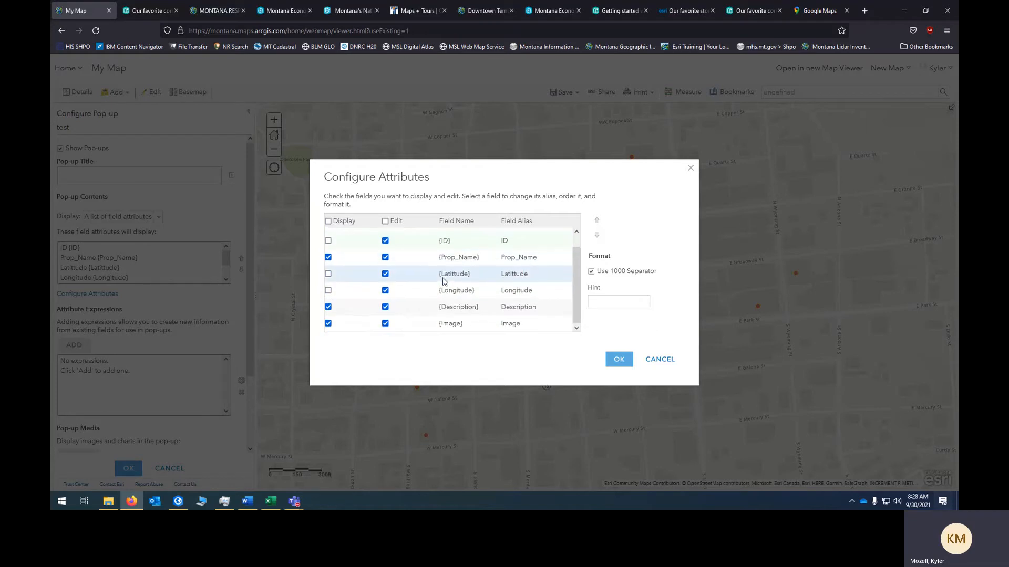
# Open the Prop_Name field alias for editing, then accept the attribute settings and the pop-up configuration
pyautogui.click(463, 261)
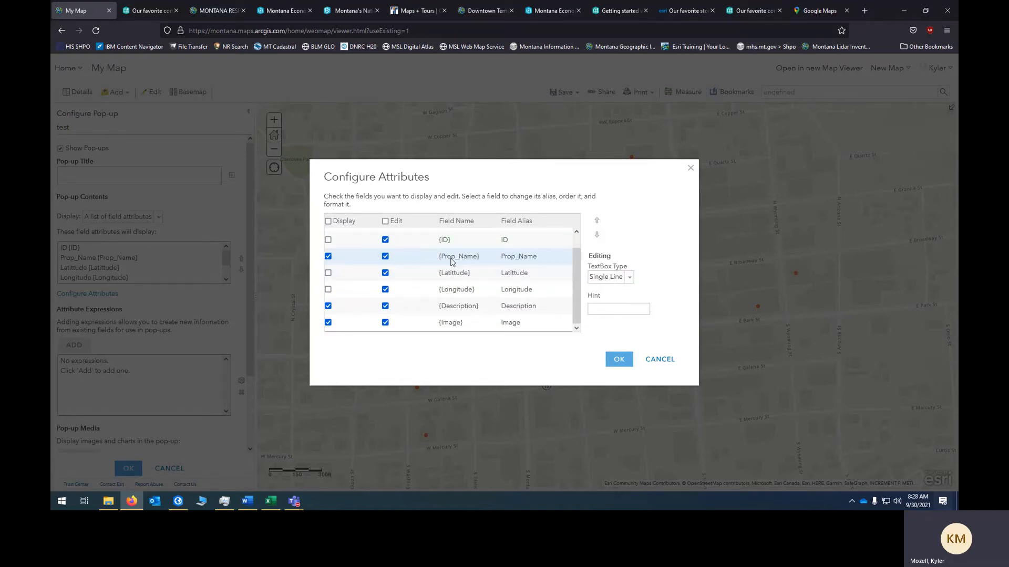
pyautogui.click(512, 256)
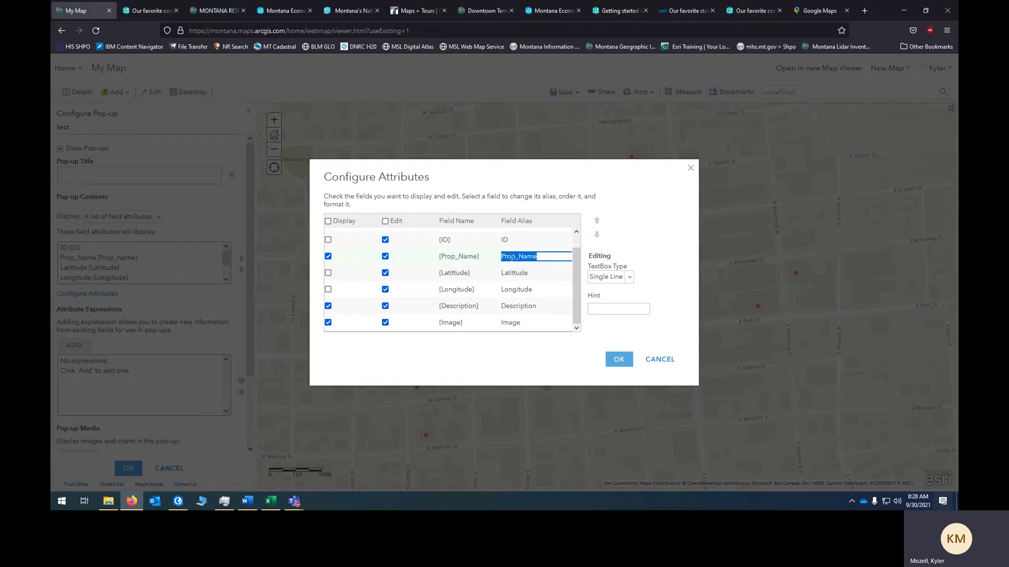
pyautogui.click(553, 242)
pyautogui.click(477, 256)
pyautogui.click(524, 259)
pyautogui.click(616, 359)
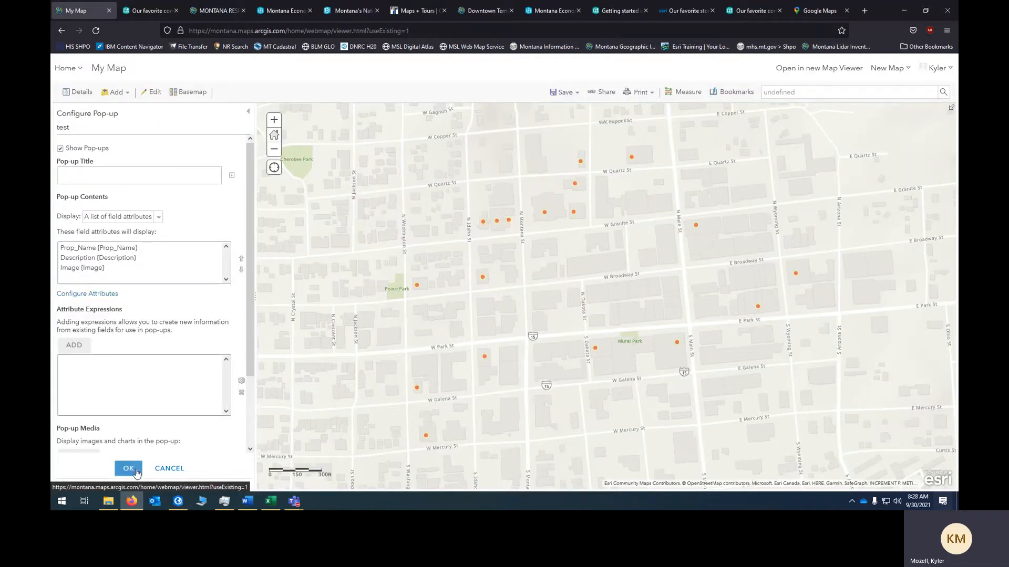
pyautogui.click(129, 469)
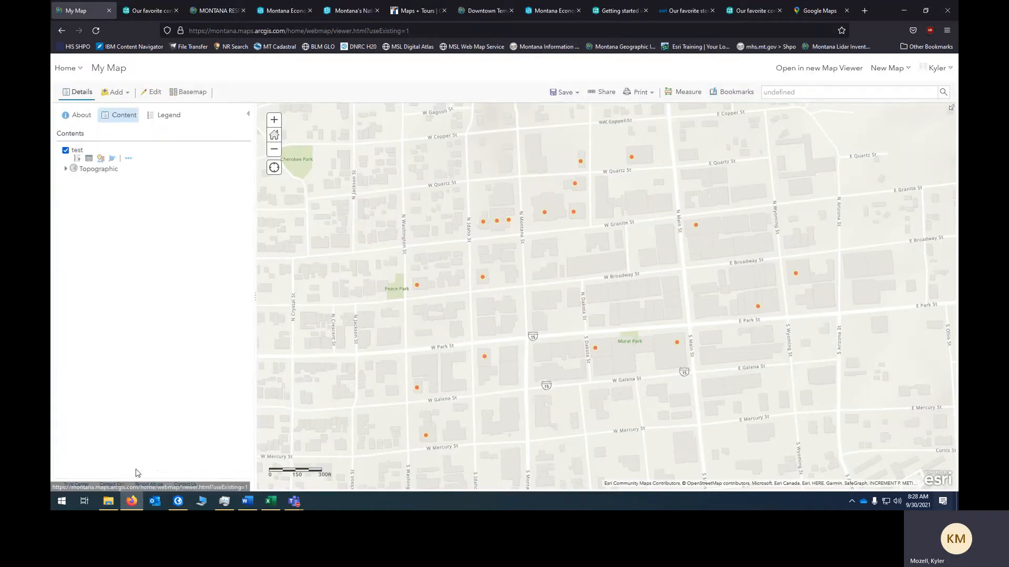
# Check the reduced set of fields in the Henry Jacobs House pop-up and close it
pyautogui.click(509, 221)
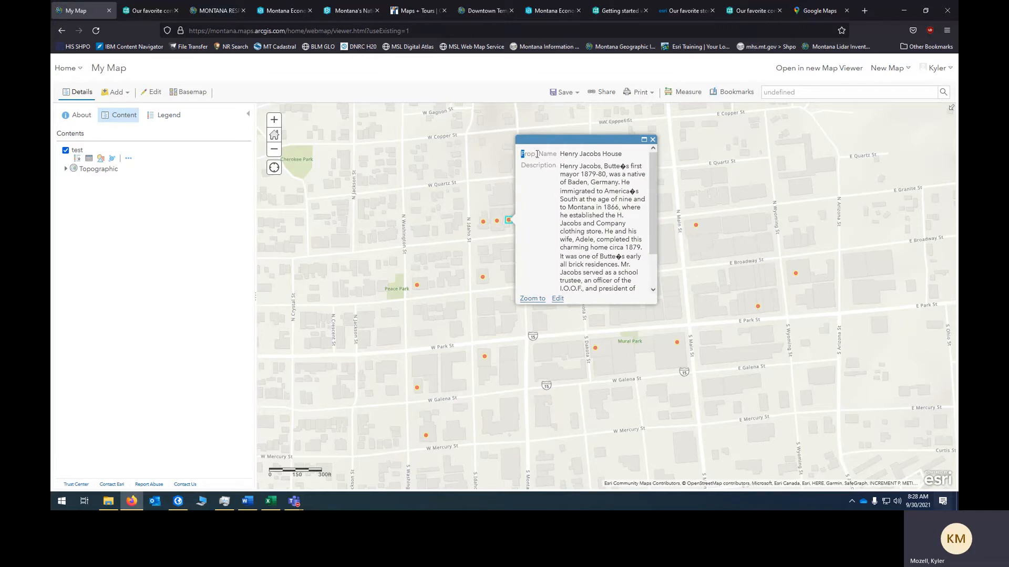
pyautogui.moveTo(537, 154); pyautogui.dragTo(560, 154)
pyautogui.click(561, 154)
pyautogui.scroll(-2, 532, 166)
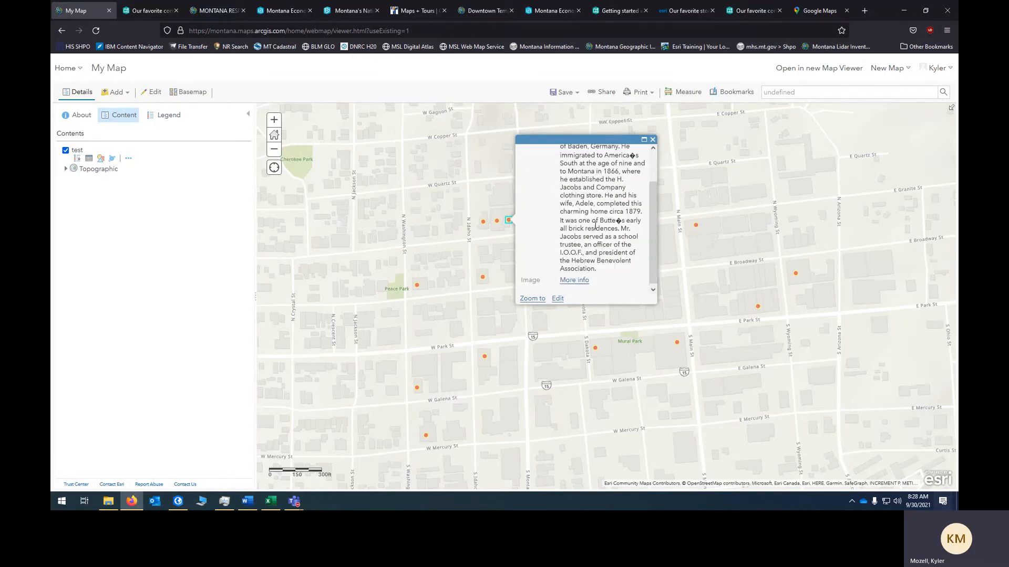
pyautogui.click(436, 259)
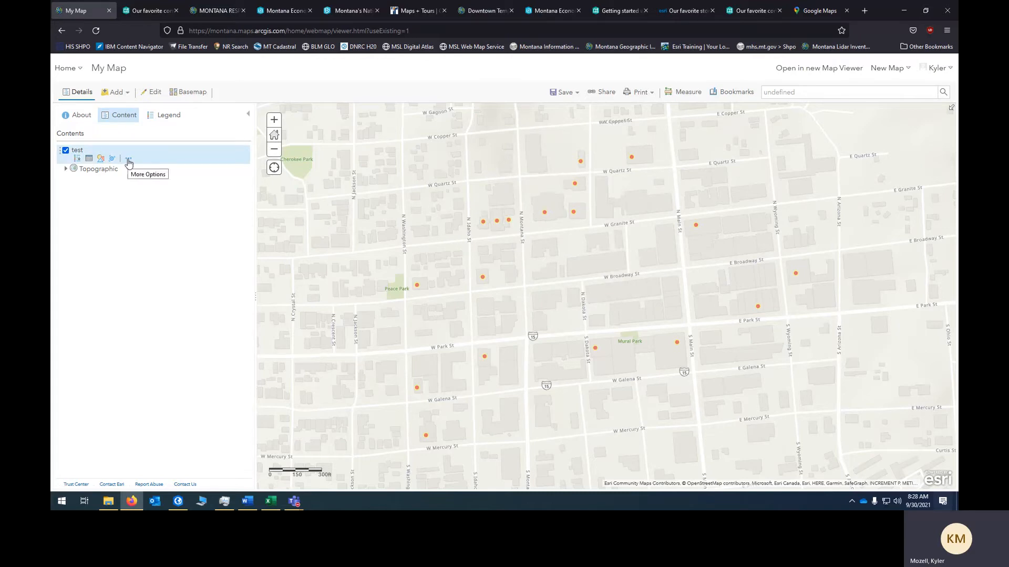
# Reopen the test layer's pop-up configuration and examine its Pop-up Media settings
pyautogui.click(129, 162)
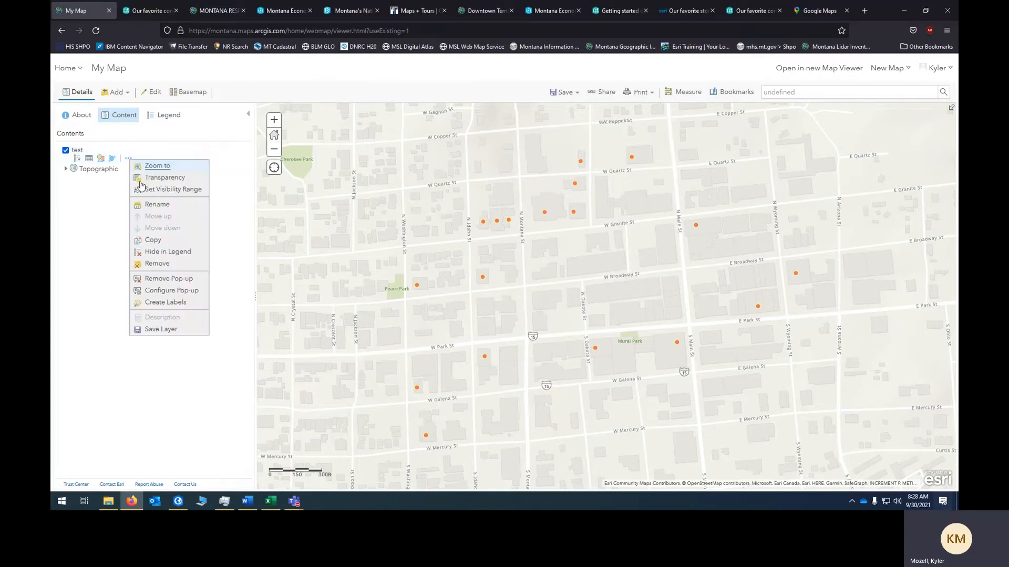
pyautogui.click(160, 291)
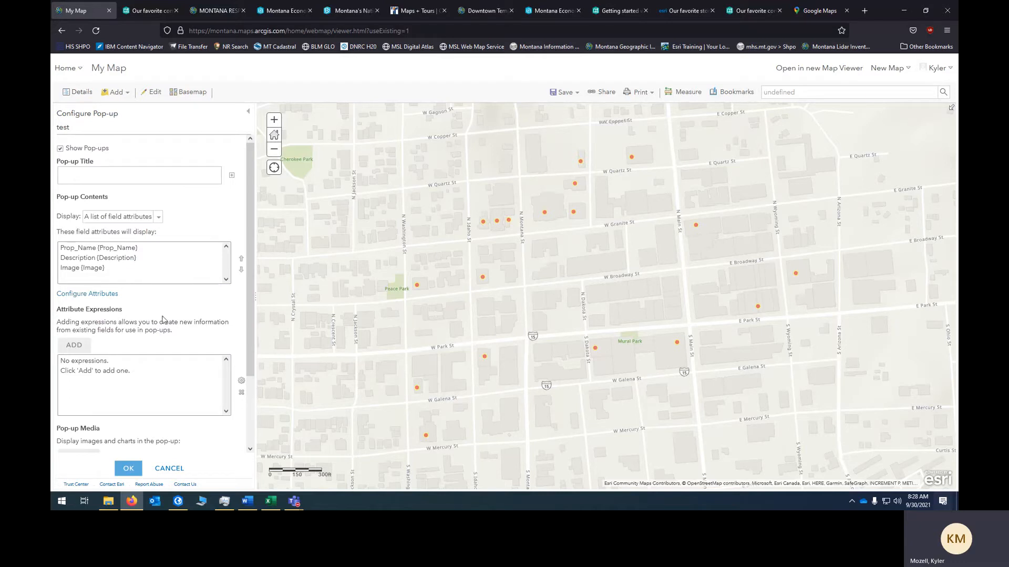
pyautogui.scroll(-3, 153, 231)
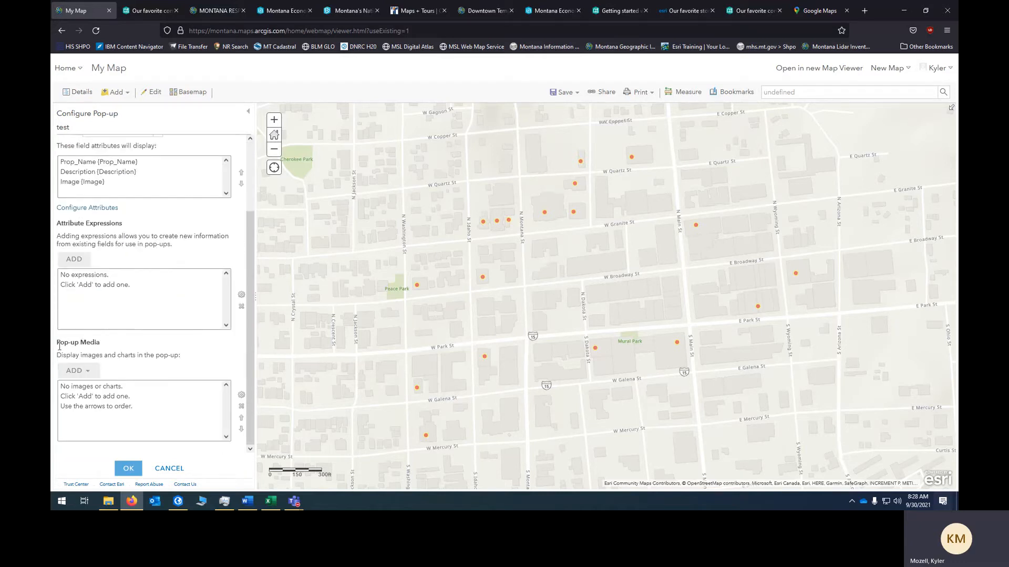
pyautogui.moveTo(61, 347); pyautogui.dragTo(105, 347)
pyautogui.click(134, 353)
pyautogui.scroll(2, 96, 355)
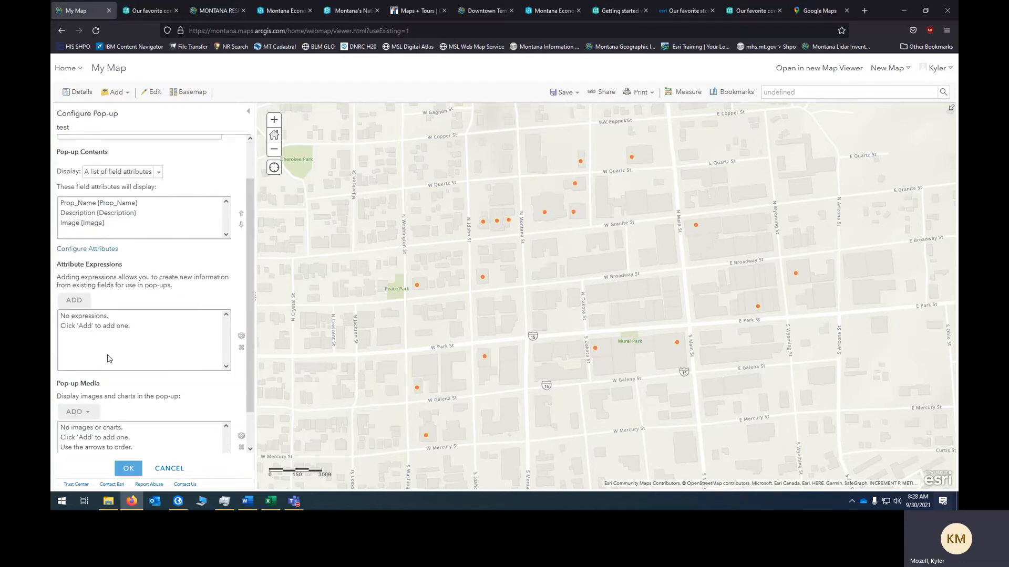
# View the pop-up images for Fort Logan and Blockhouse and Rankin Ranch in the National Register map, and return to My Map's Pop-up Media settings
pyautogui.click(342, 4)
pyautogui.click(551, 272)
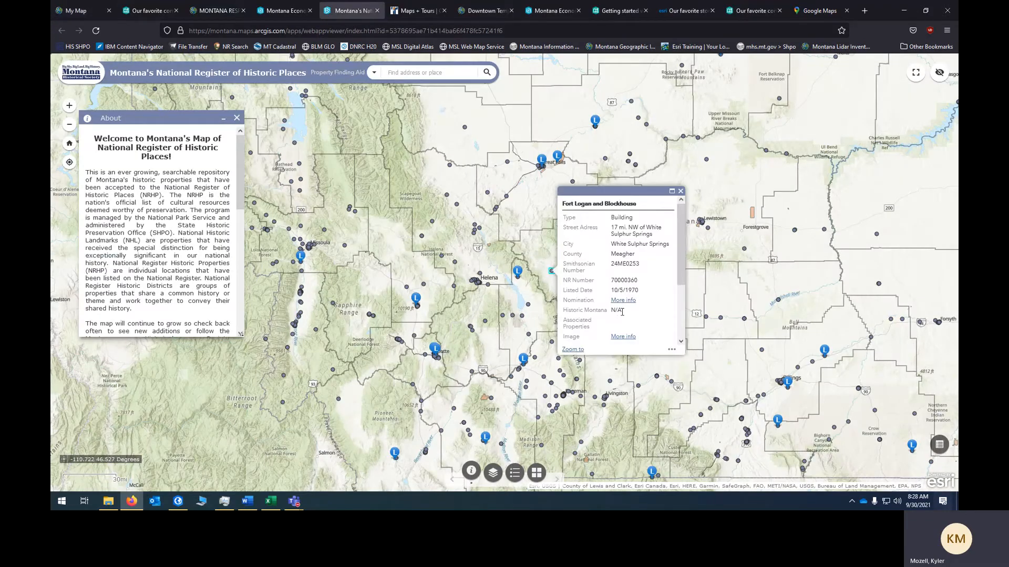
pyautogui.scroll(-3, 622, 312)
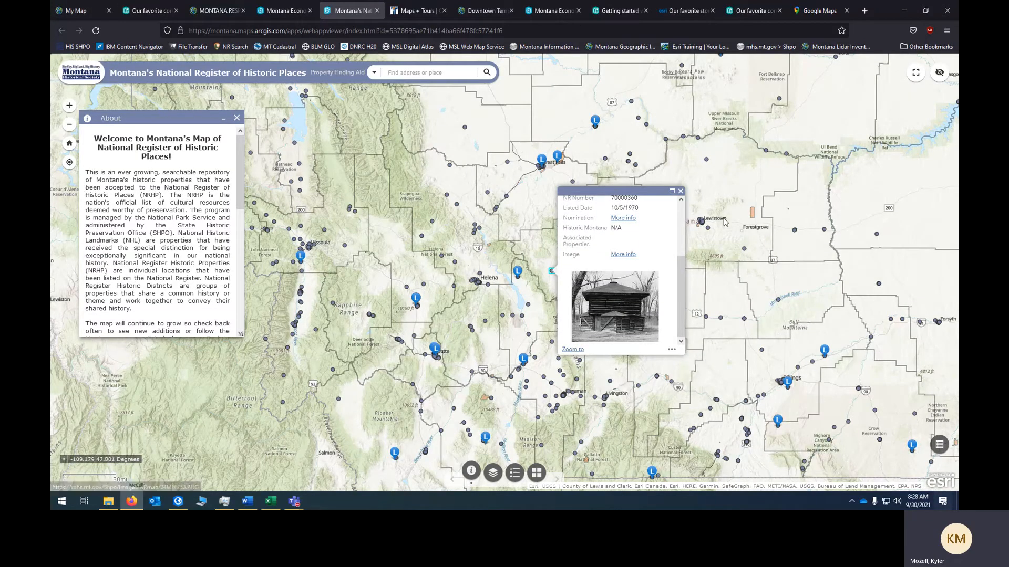
pyautogui.click(509, 280)
pyautogui.click(517, 279)
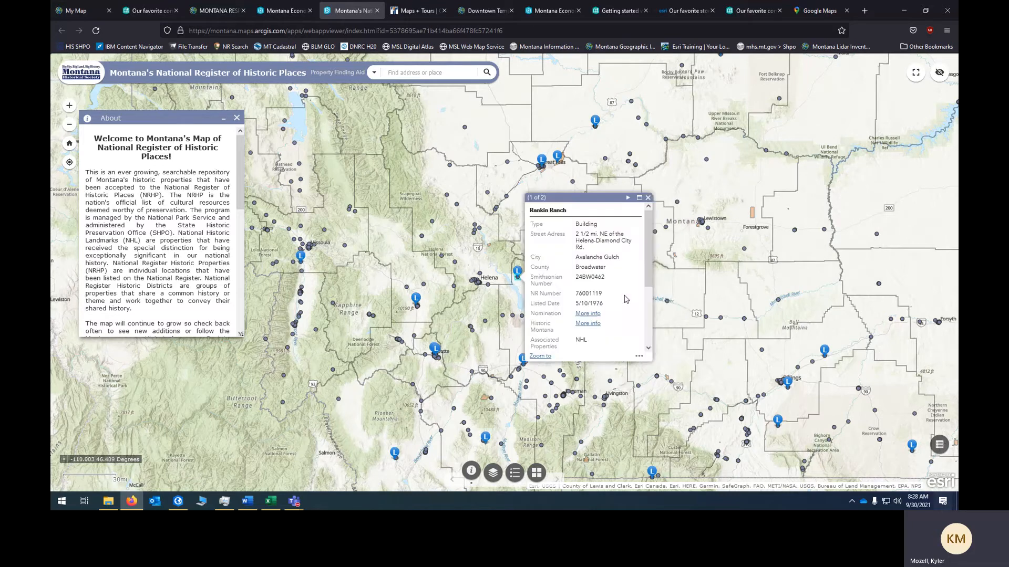
pyautogui.scroll(-3, 615, 295)
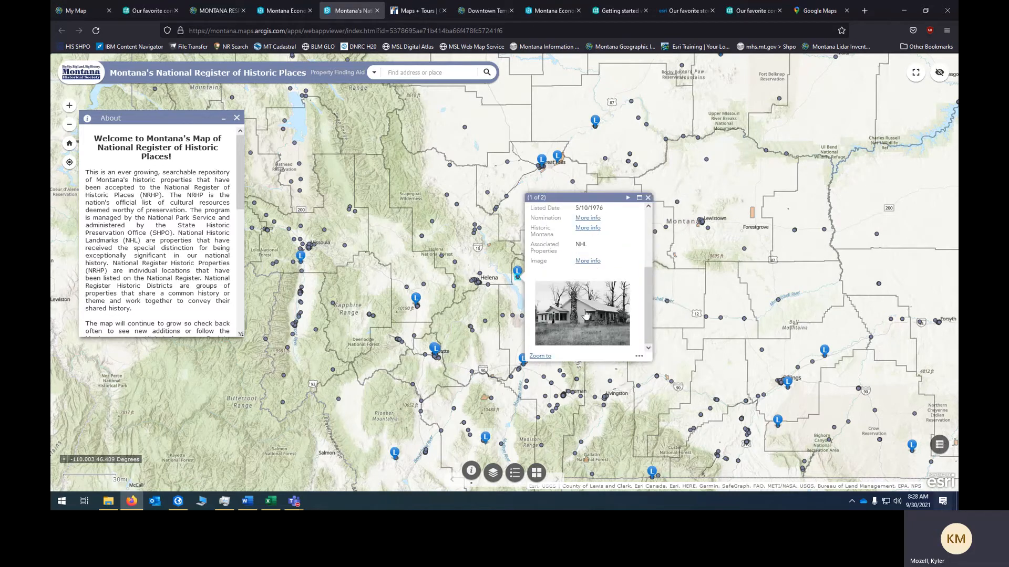
pyautogui.click(692, 272)
pyautogui.click(78, 10)
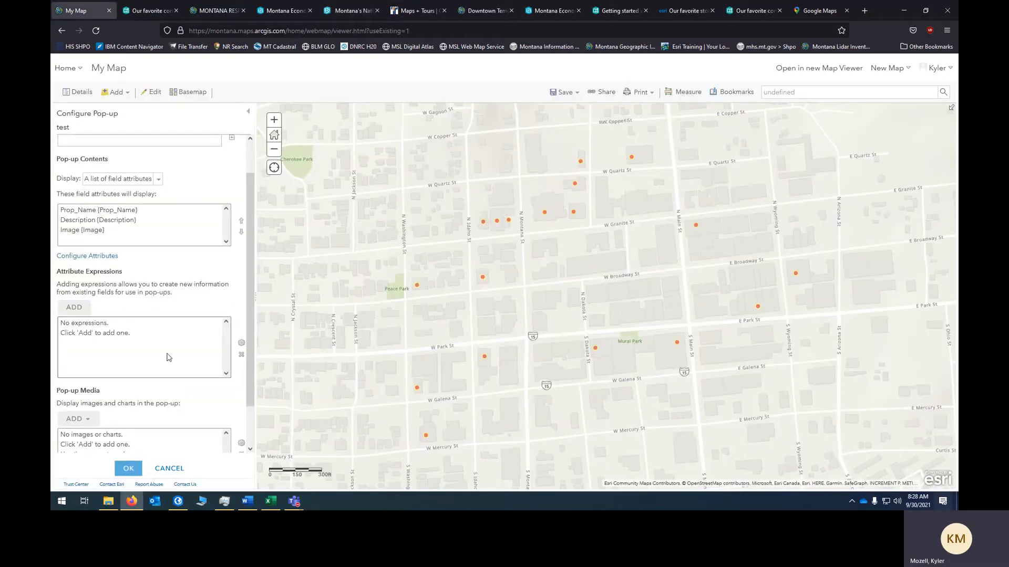
pyautogui.scroll(-3, 144, 378)
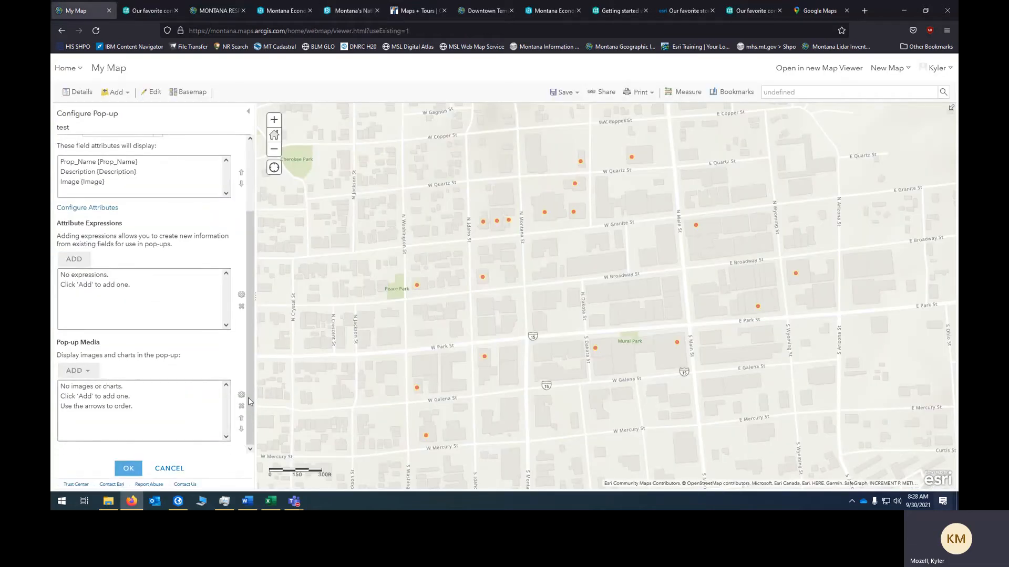
# Add an image to the test layer's pop-up media with a blank title and {Image} as its URL
pyautogui.click(90, 374)
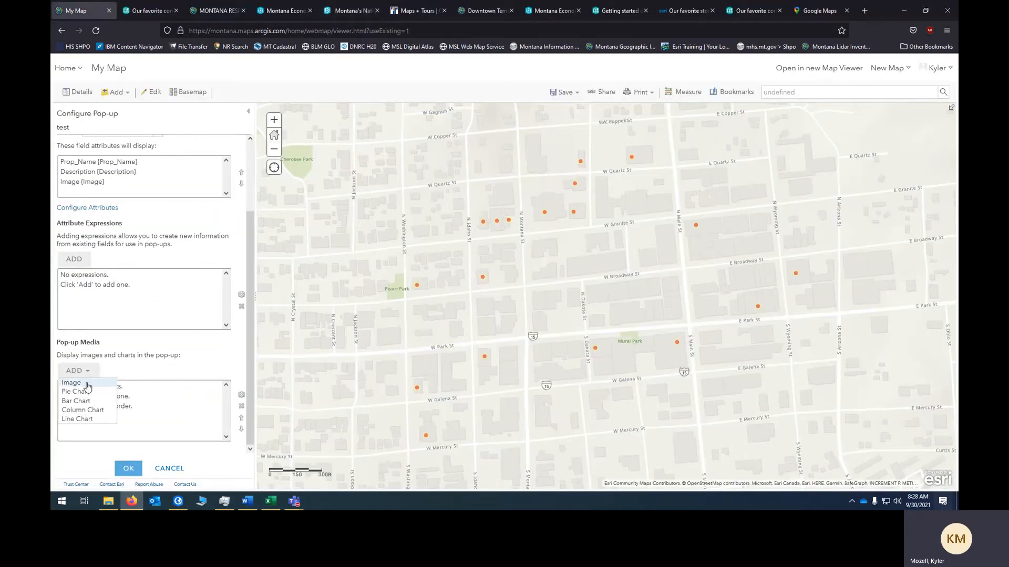
pyautogui.click(86, 386)
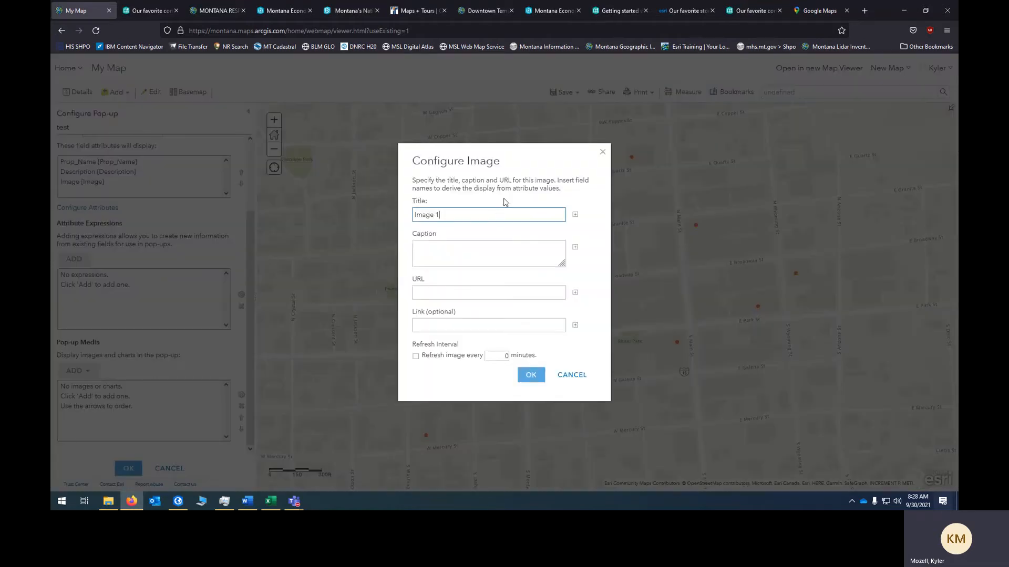
pyautogui.moveTo(462, 214); pyautogui.dragTo(335, 218)
pyautogui.press('BackSpace')
pyautogui.click(449, 252)
pyautogui.click(442, 294)
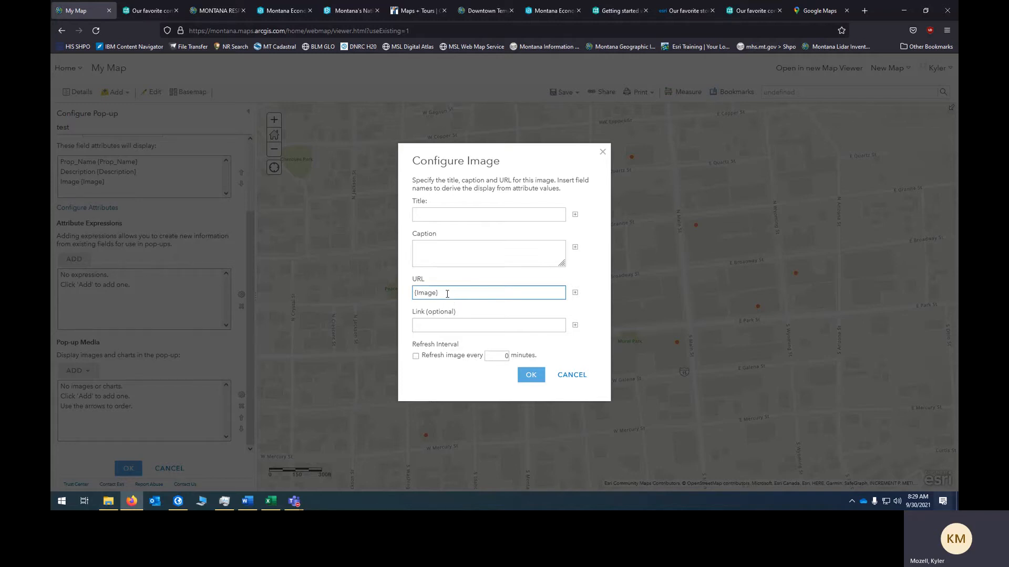
# Copy the {Image} URL value into the image's optional link
pyautogui.moveTo(443, 294); pyautogui.dragTo(378, 295)
pyautogui.hotkey('ctrl', 'c')
pyautogui.click(447, 324)
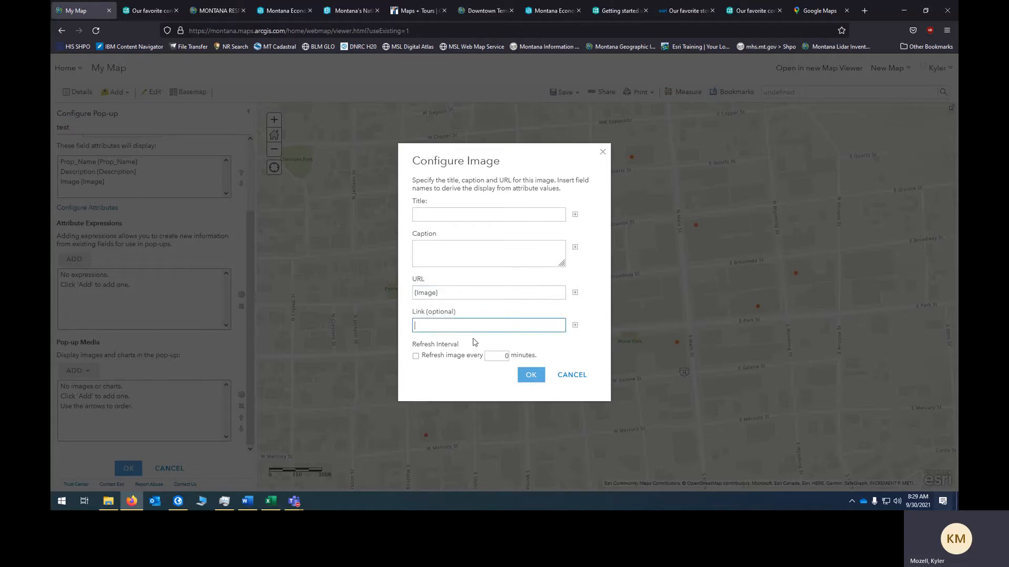
pyautogui.hotkey('ctrl', 'v')
pyautogui.moveTo(454, 298); pyautogui.dragTo(414, 293)
pyautogui.click(448, 293)
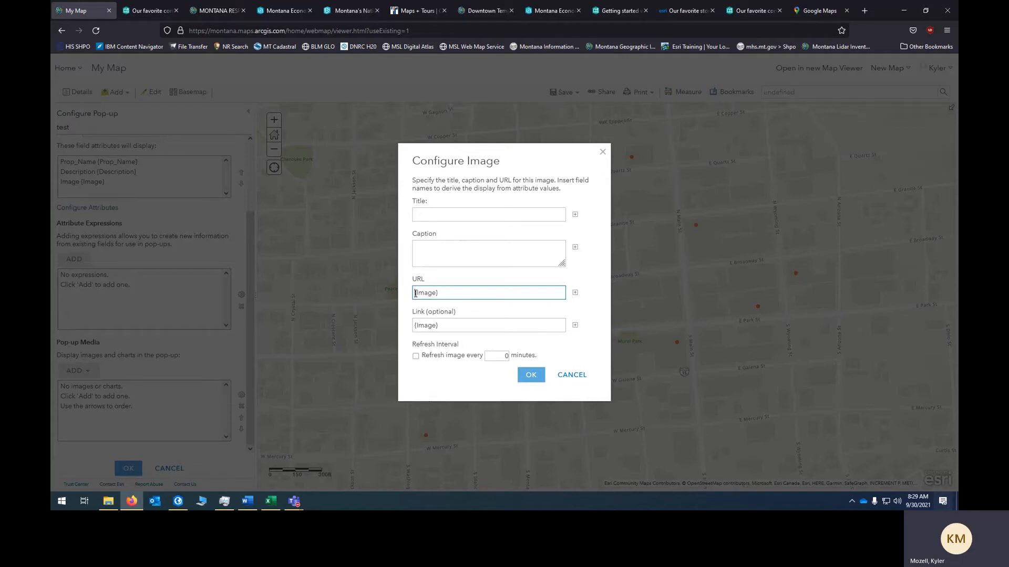
pyautogui.moveTo(415, 293); pyautogui.dragTo(448, 292)
pyautogui.click(452, 294)
# Switch to test.csv in Excel, examine the Image field header and its URLs, and return to the image configuration
pyautogui.click(271, 501)
pyautogui.click(259, 127)
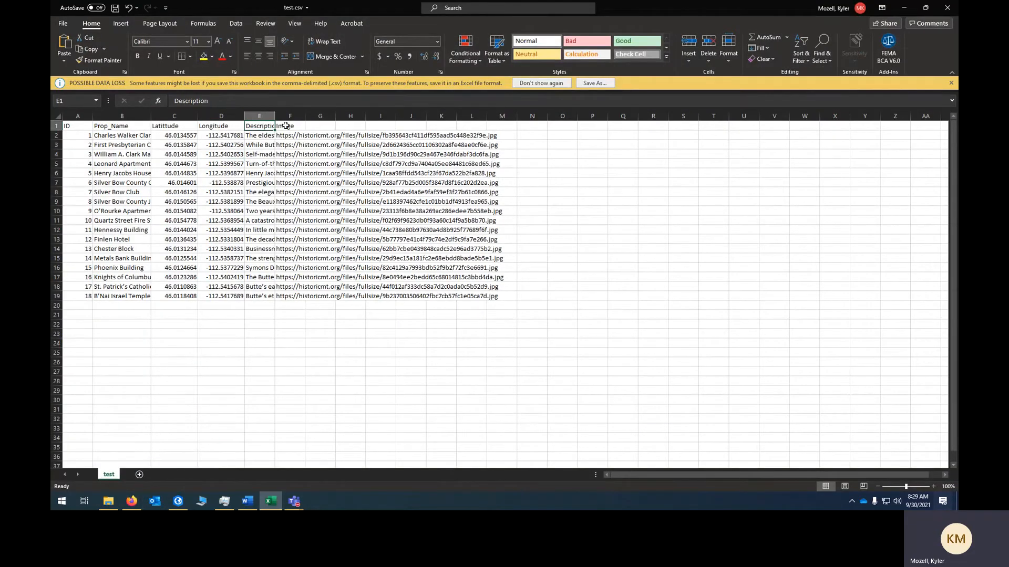
pyautogui.click(288, 128)
pyautogui.click(288, 132)
pyautogui.click(288, 130)
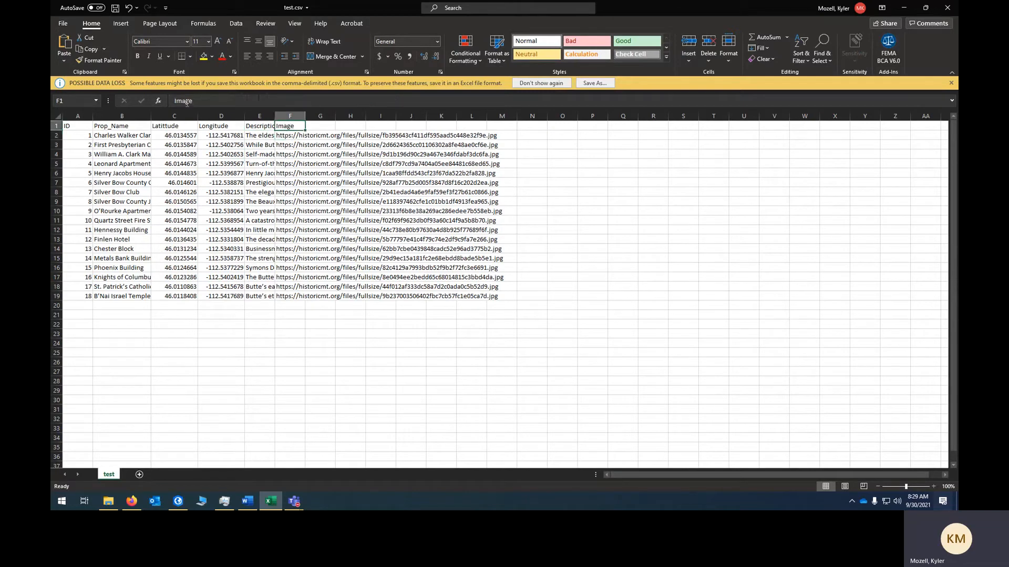
pyautogui.click(291, 173)
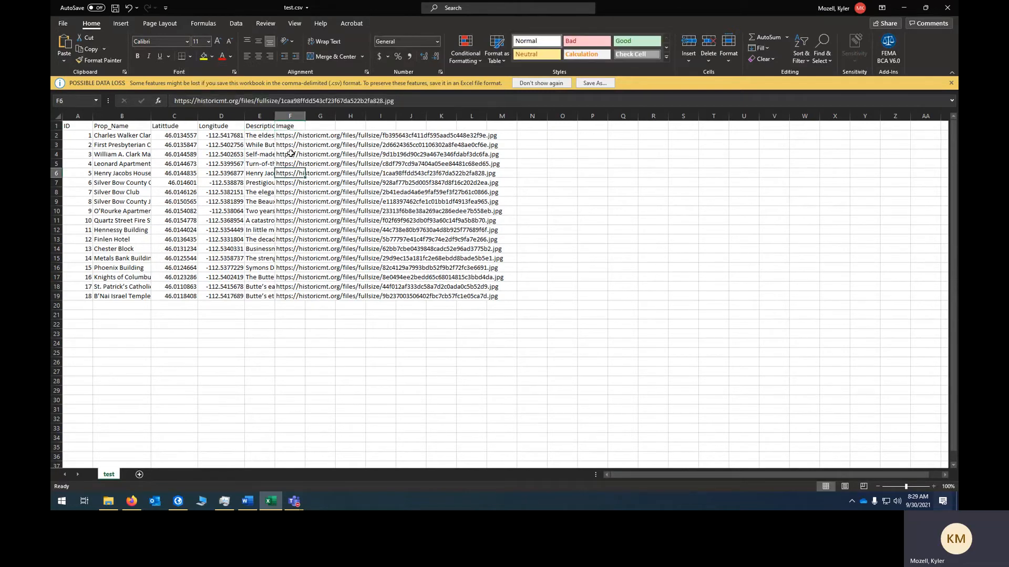
pyautogui.click(290, 128)
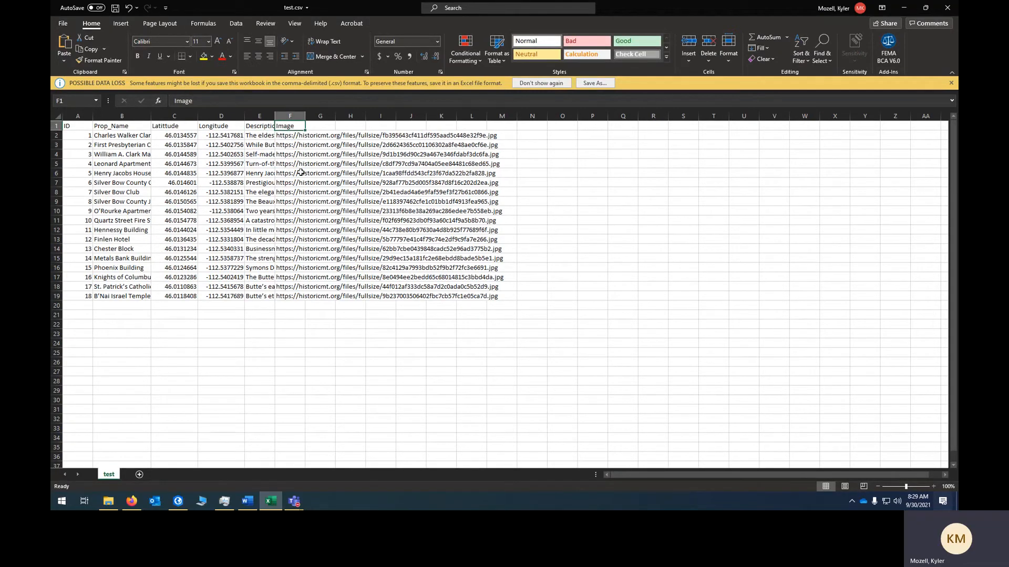
pyautogui.click(290, 145)
pyautogui.click(904, 8)
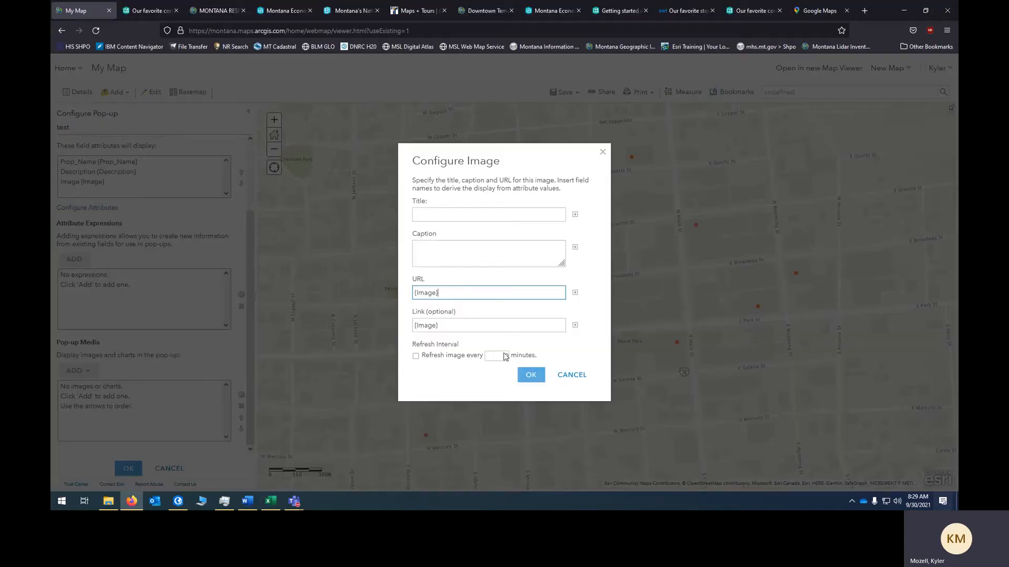
# Accept the image and pop-up configuration, and check the image in the courthouse point's pop-up
pyautogui.click(531, 375)
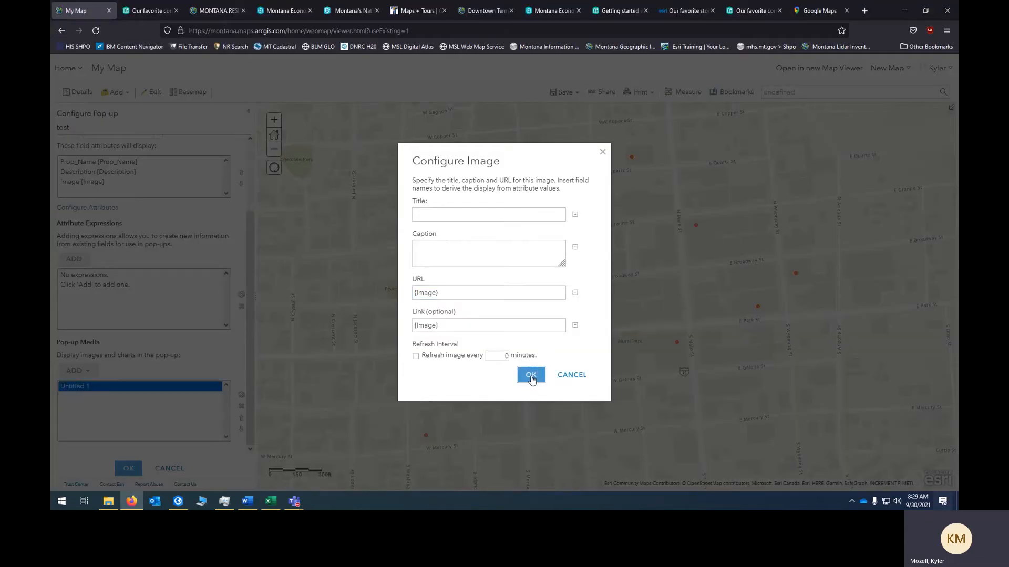
pyautogui.click(128, 469)
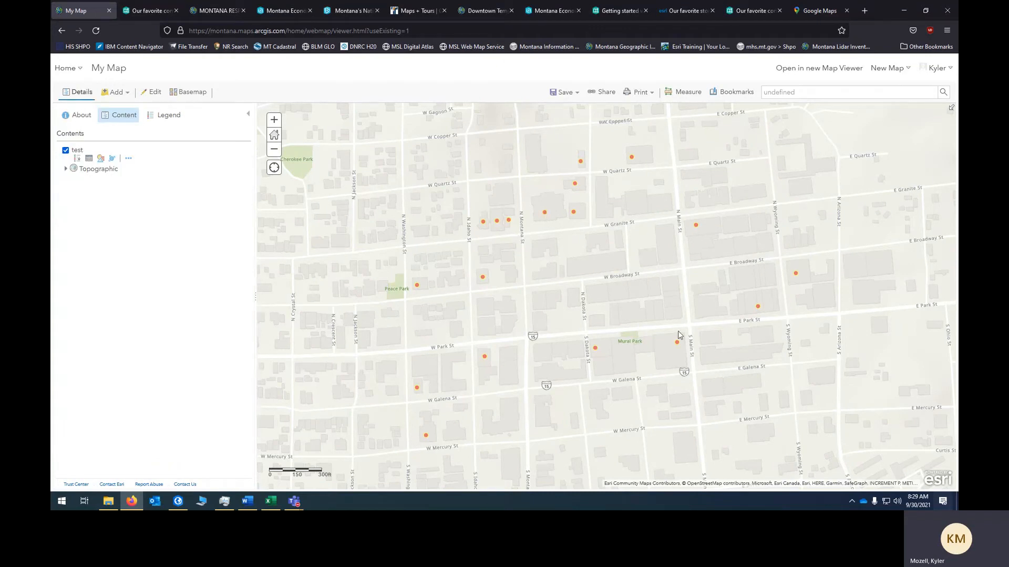
pyautogui.click(545, 213)
pyautogui.scroll(-5, 610, 247)
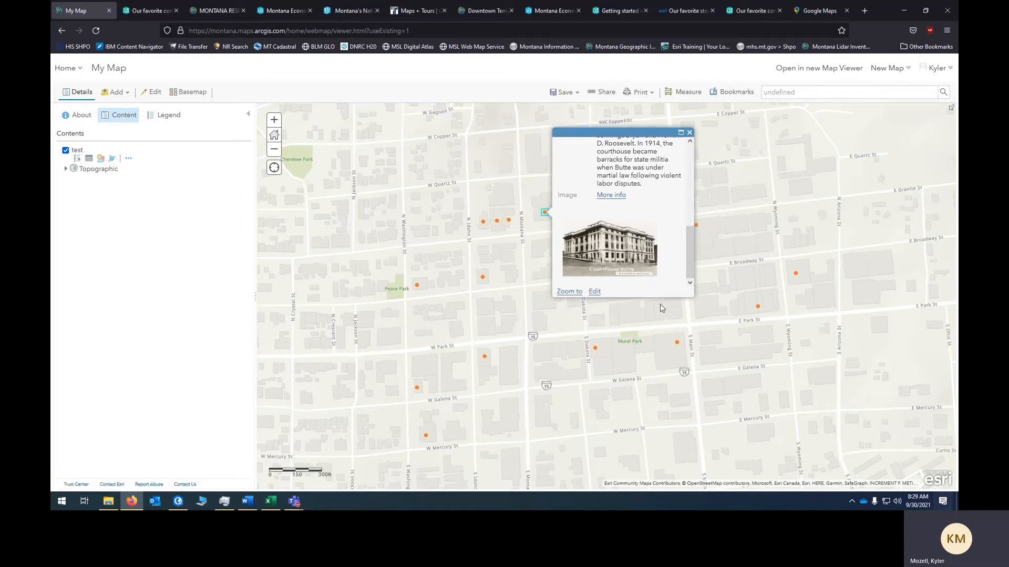
# View the full-size courthouse image through the pop-up's More info link, and return to the map
pyautogui.click(611, 196)
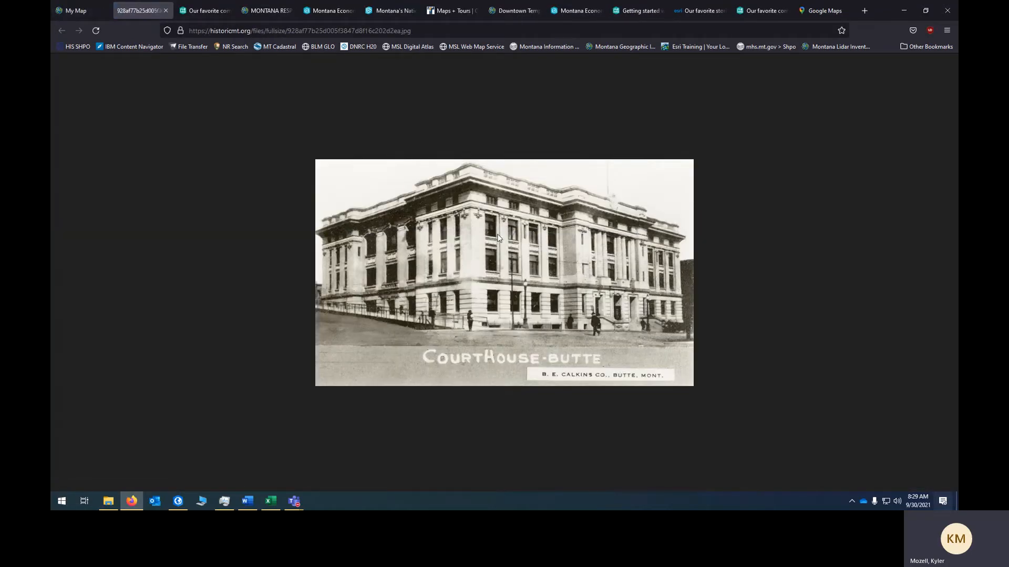
pyautogui.click(164, 12)
pyautogui.scroll(2, 628, 201)
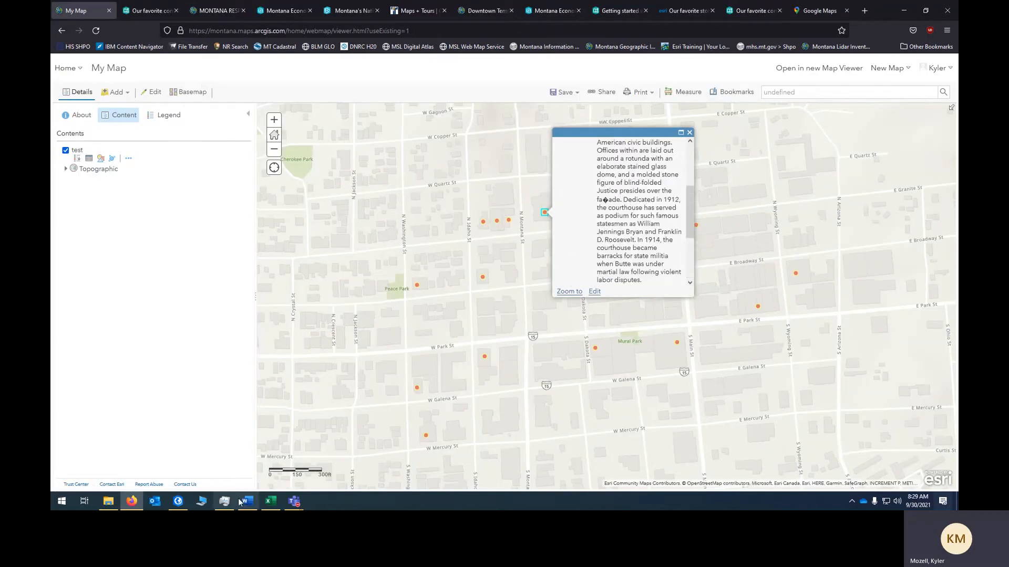
# Switch to test.csv in Excel, examine the image URLs and the empty column beside them, and return to the map
pyautogui.click(271, 501)
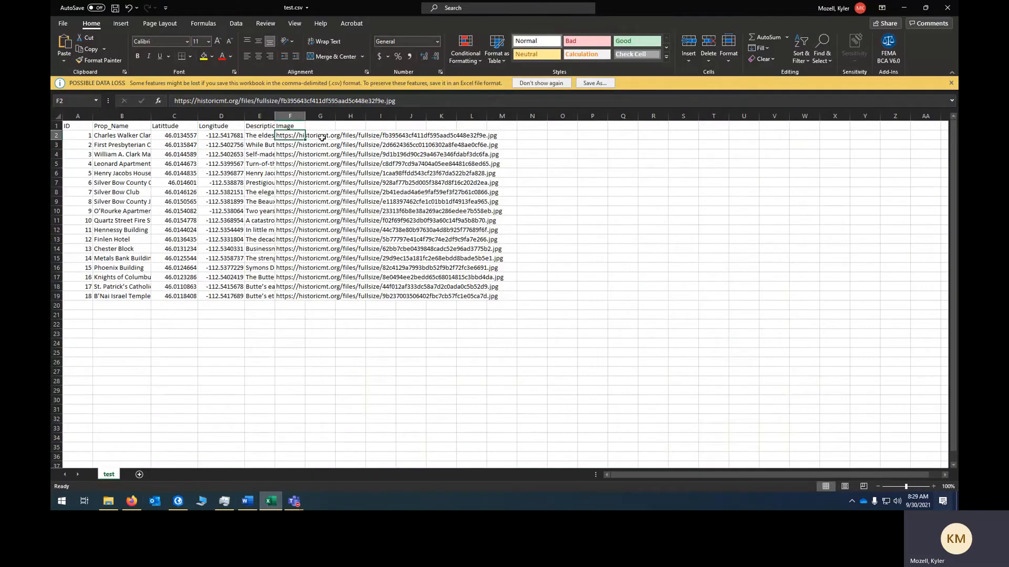
pyautogui.click(322, 137)
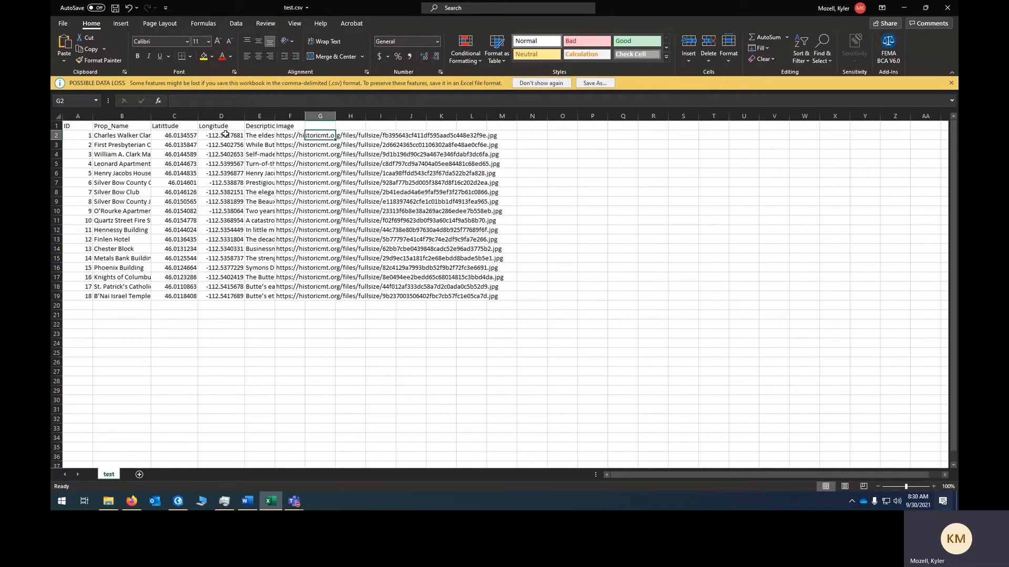
pyautogui.click(313, 124)
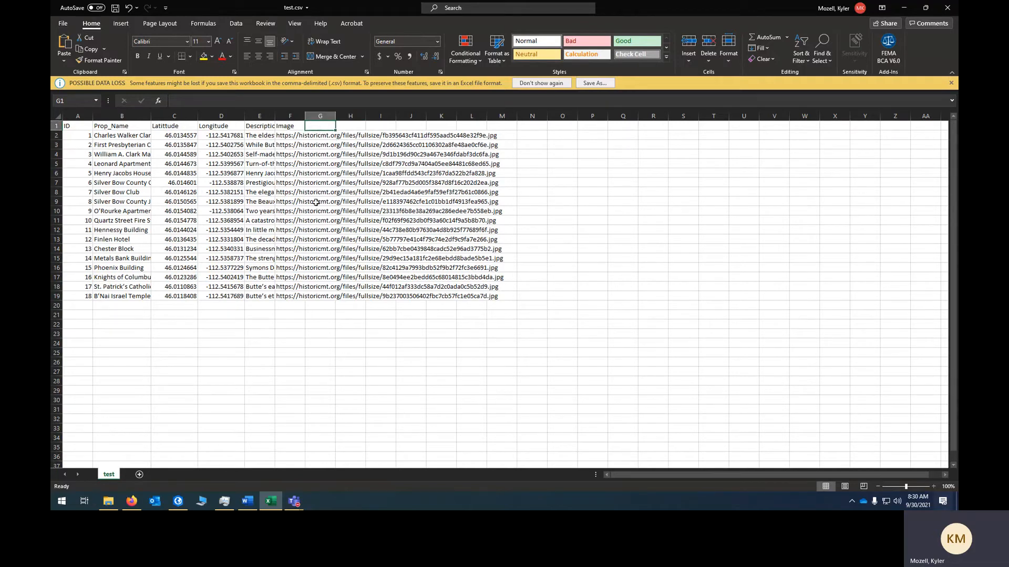
pyautogui.click(317, 116)
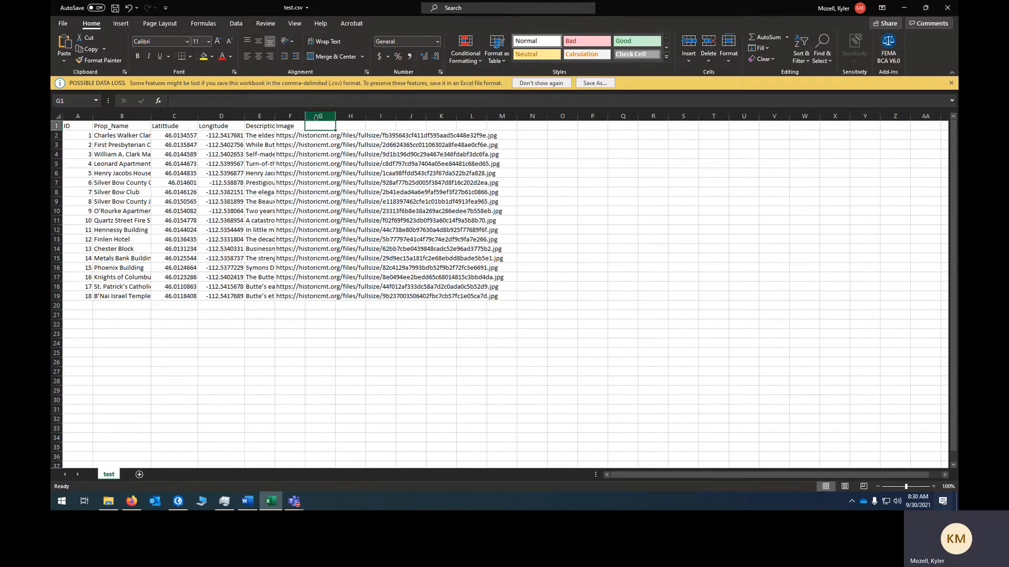
pyautogui.click(270, 503)
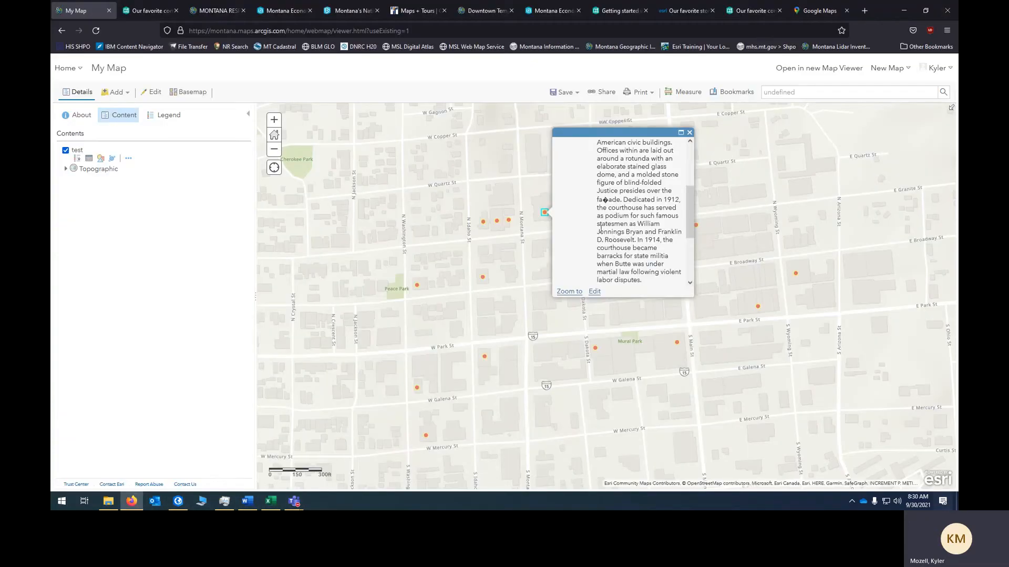
# Review the courthouse pop-up from its start down to the image and close it
pyautogui.scroll(3, 601, 228)
pyautogui.scroll(-6, 601, 226)
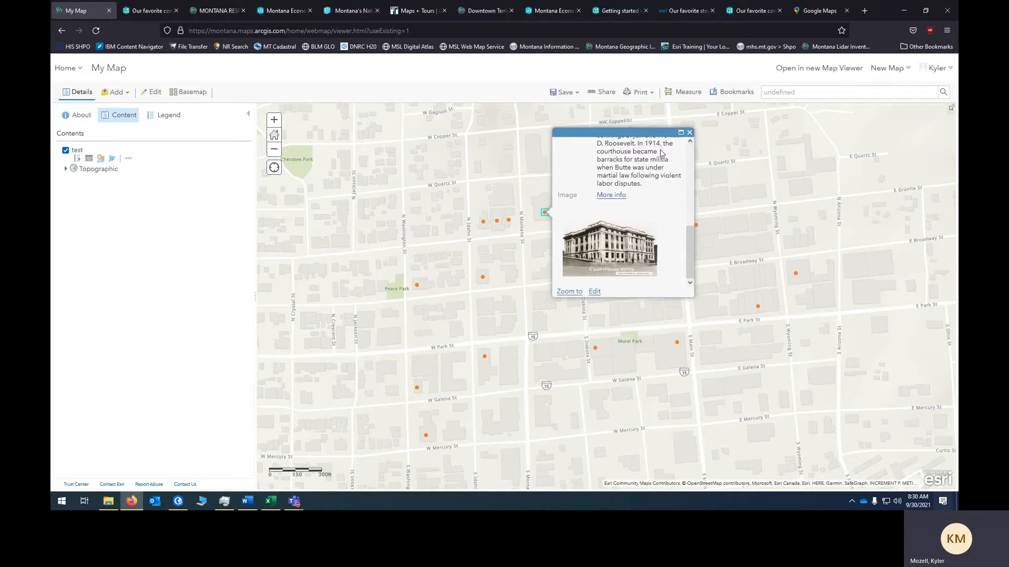
pyautogui.click(689, 133)
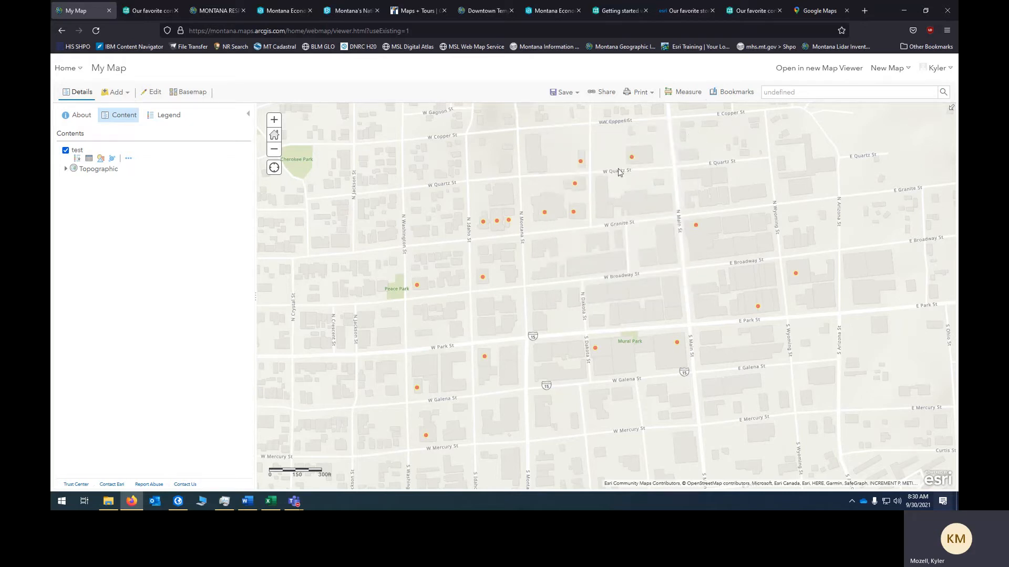
# Start saving the map with Save As and choose HCDemos as the destination folder
pyautogui.click(564, 92)
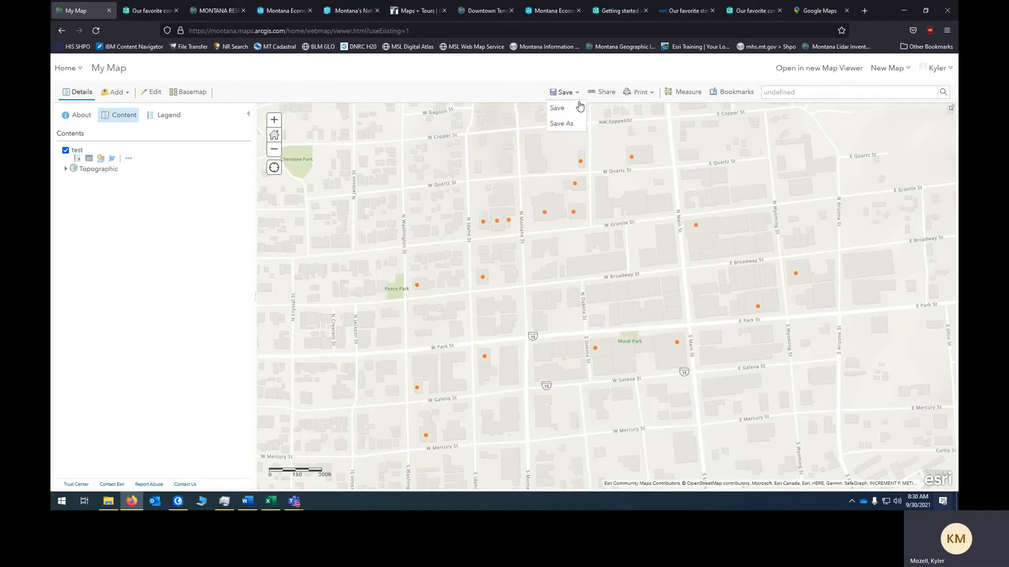
pyautogui.click(524, 80)
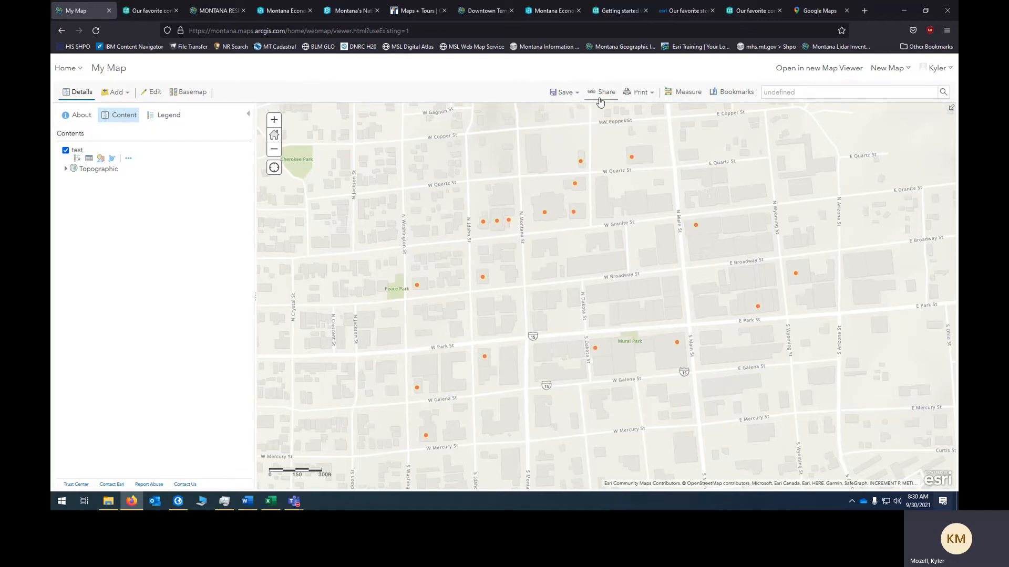
pyautogui.click(573, 98)
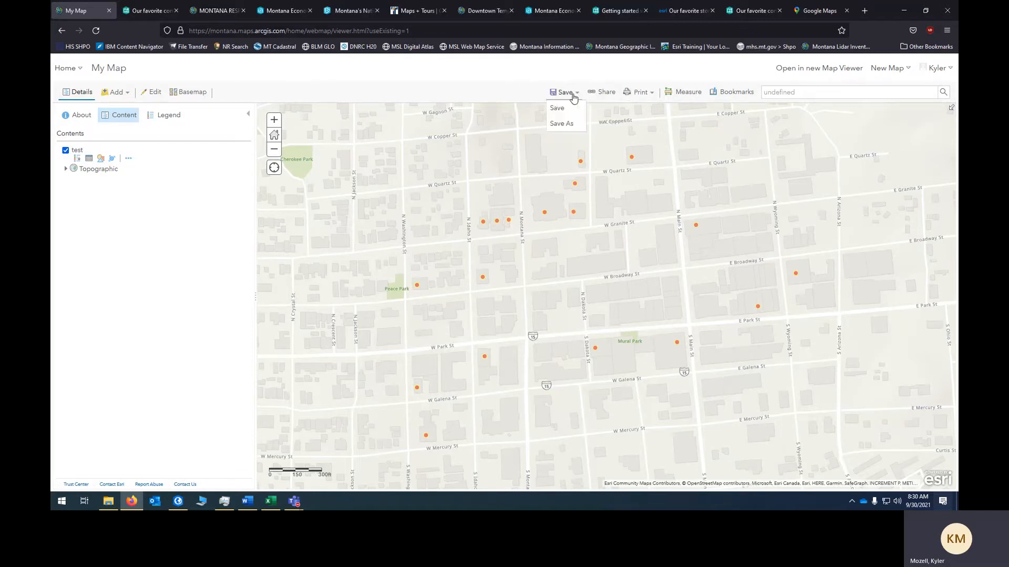
pyautogui.click(563, 124)
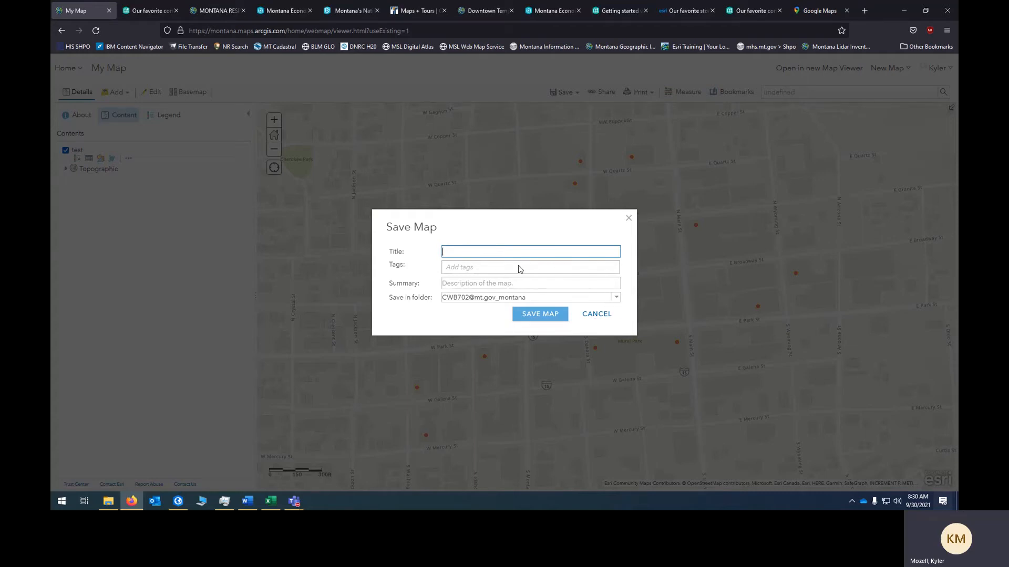
pyautogui.click(616, 297)
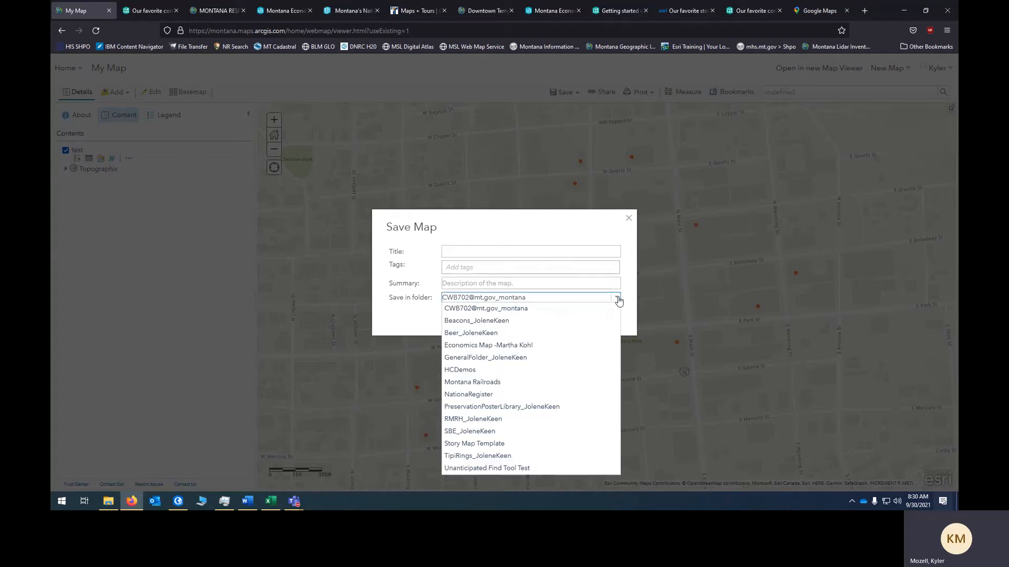
pyautogui.click(615, 298)
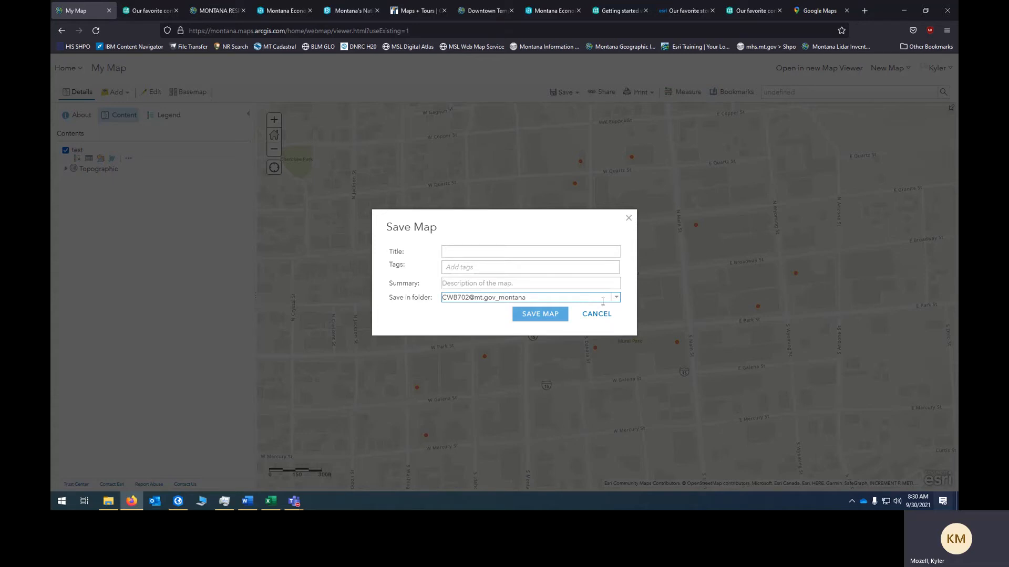
pyautogui.click(616, 298)
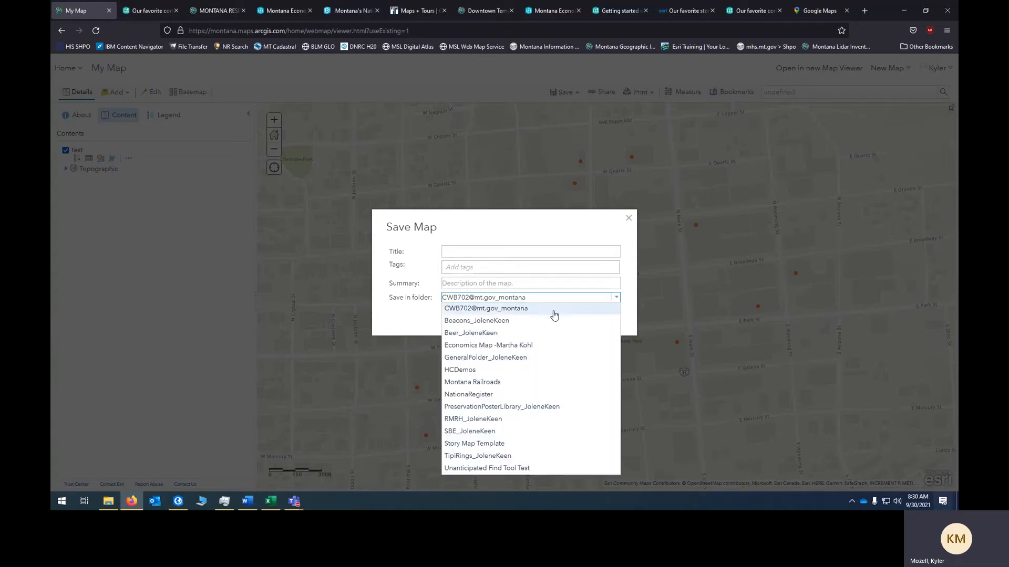
pyautogui.click(491, 371)
# Title the map Test, enter Test map as its summary, and save it
pyautogui.click(451, 253)
pyautogui.write('Test')
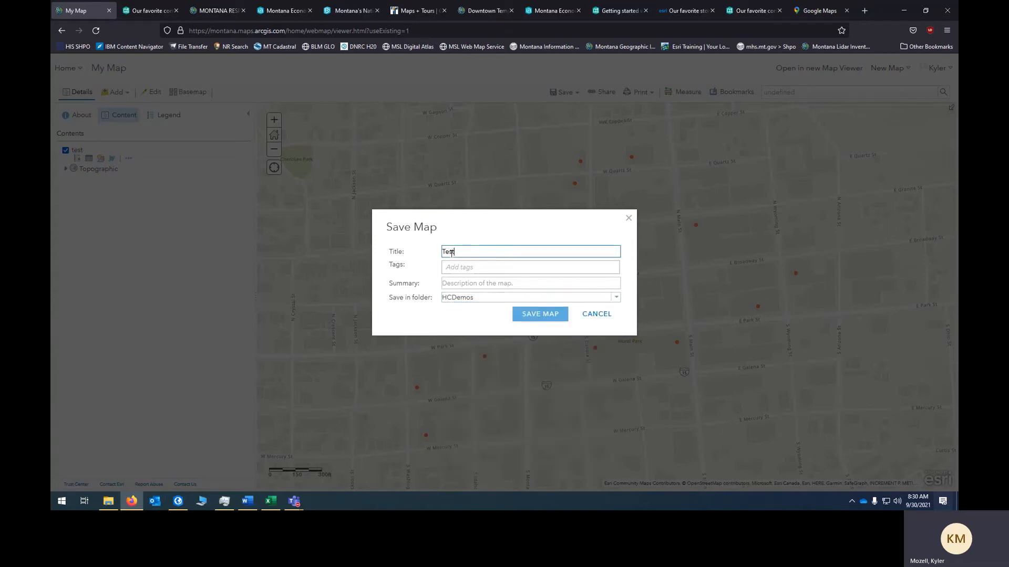
pyautogui.click(504, 283)
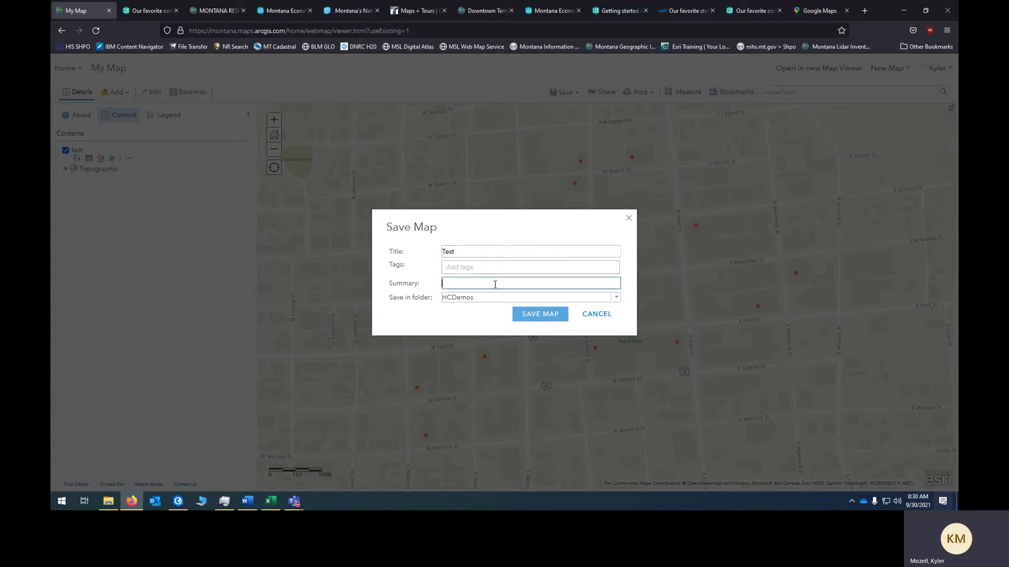
pyautogui.click(558, 313)
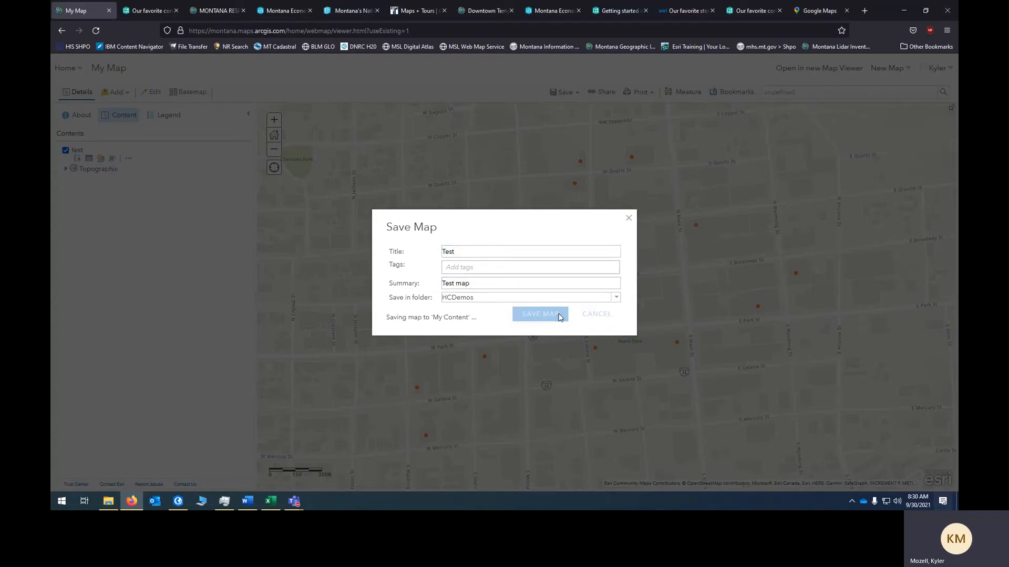
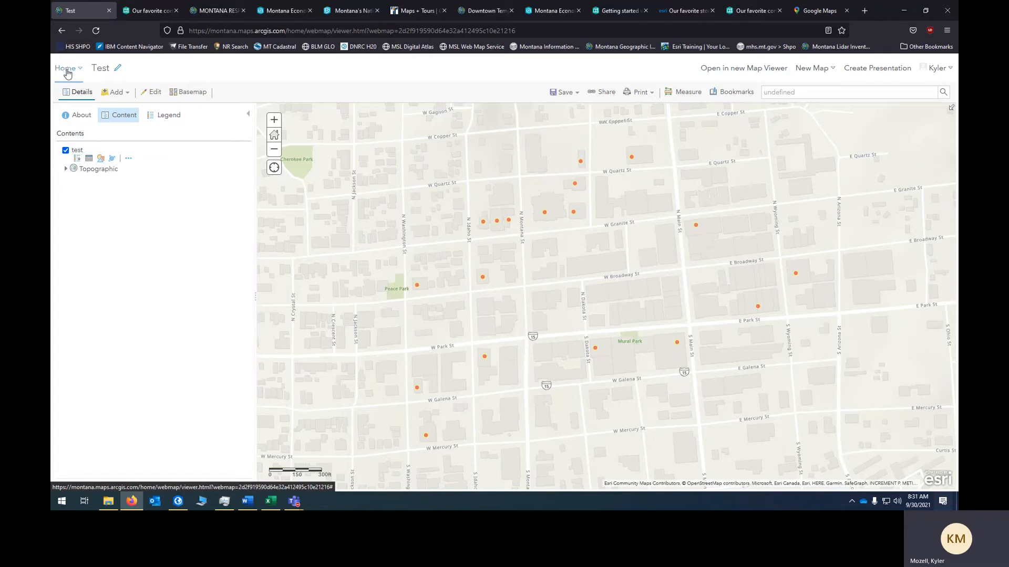
# Leave the saved Test map and go to the organization's home page
pyautogui.click(68, 72)
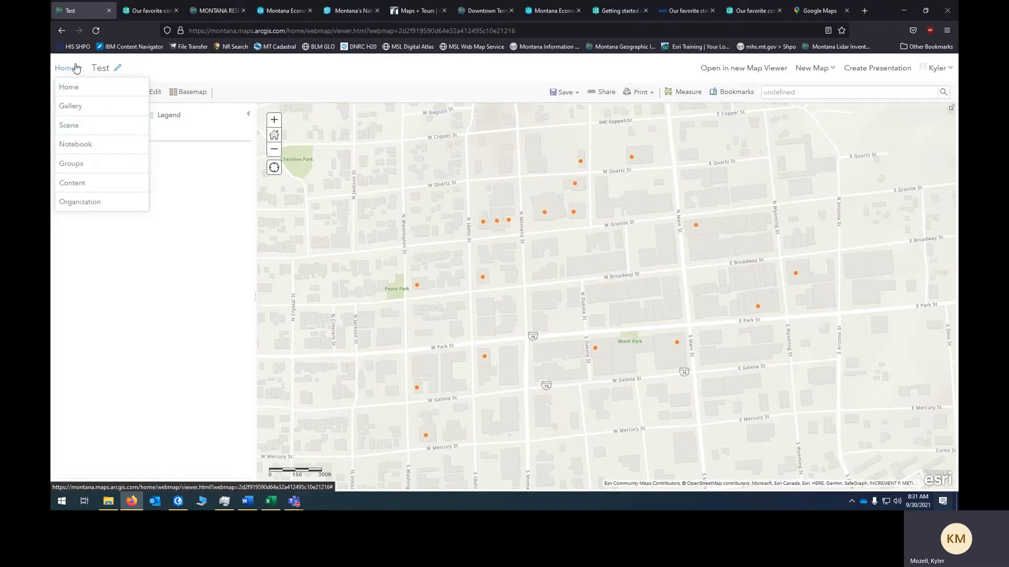
pyautogui.click(82, 91)
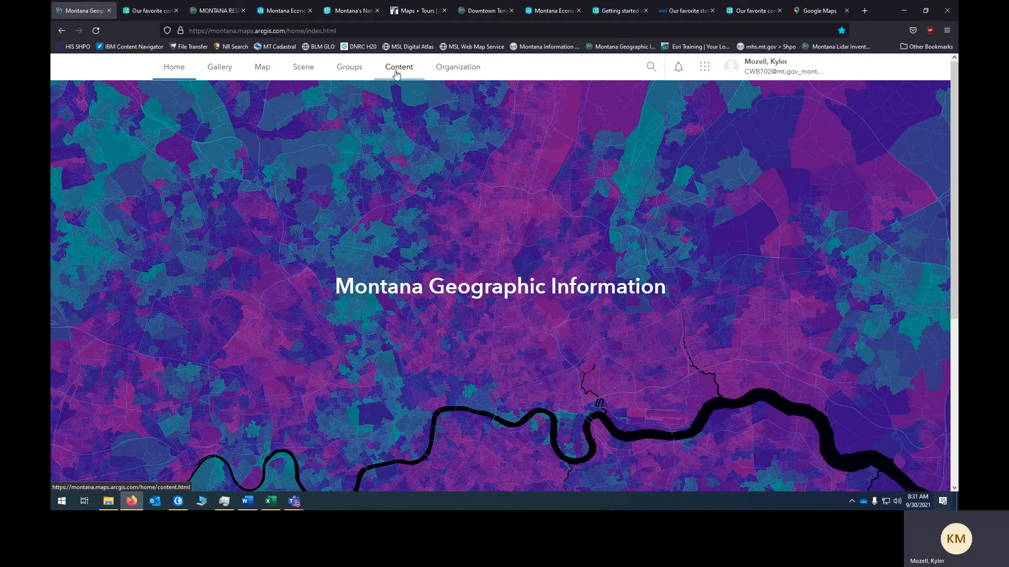
# Start creating a Web AppBuilder app from the content page
pyautogui.click(400, 76)
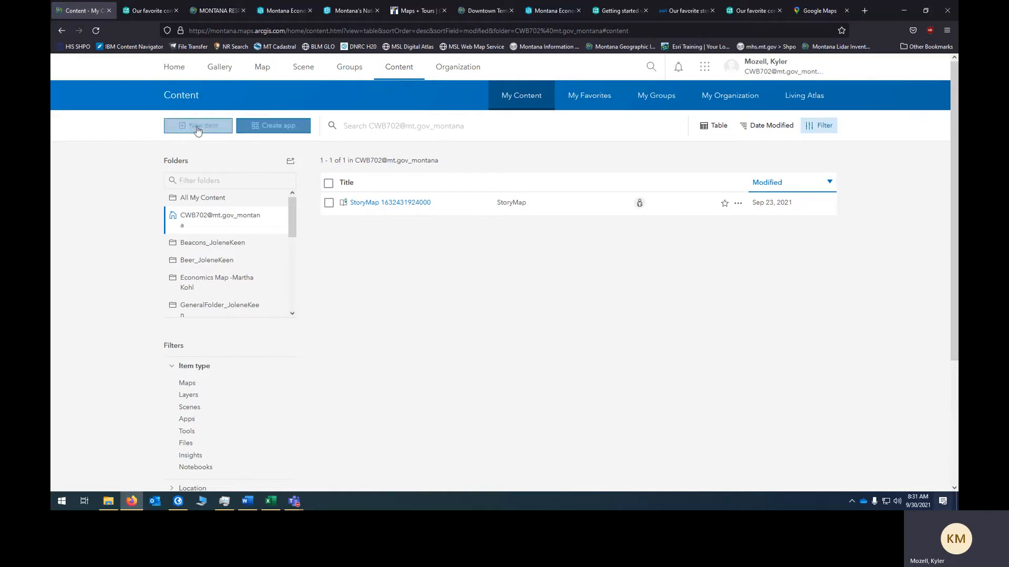
pyautogui.click(259, 135)
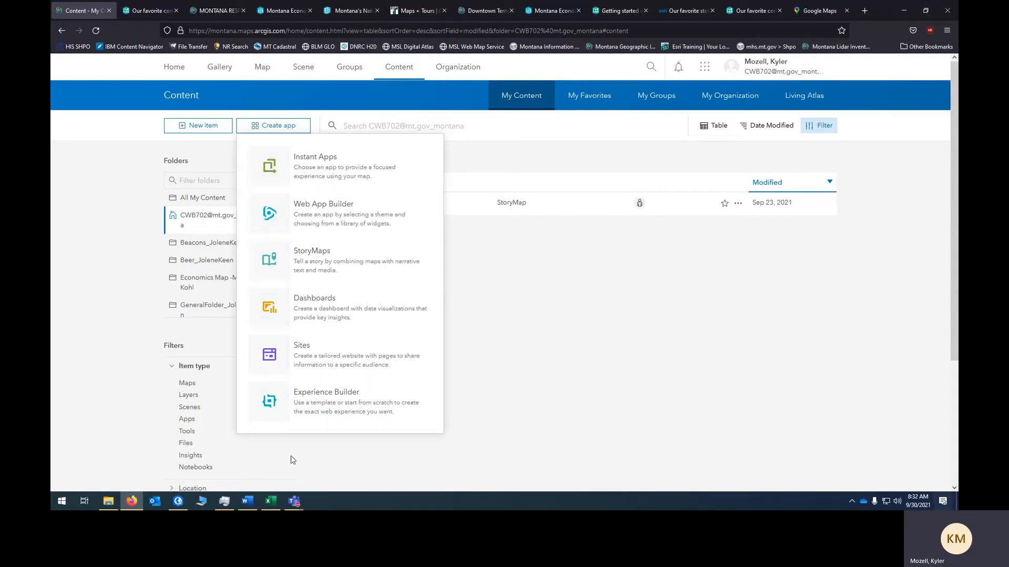
pyautogui.click(286, 216)
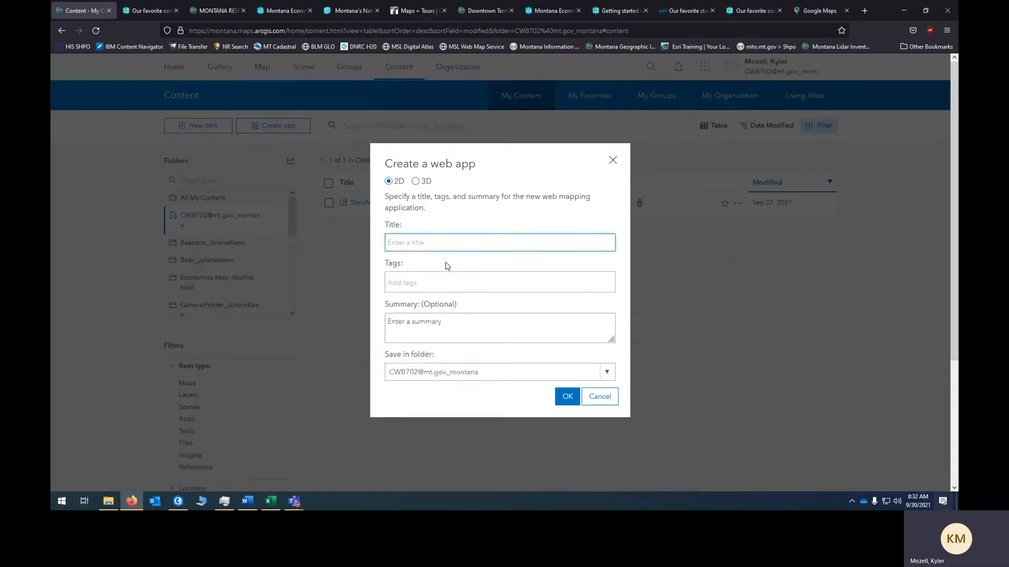
# Title the 2D web app test, choose HCDemos as its folder, and try to create it
pyautogui.write('test')
pyautogui.click(606, 374)
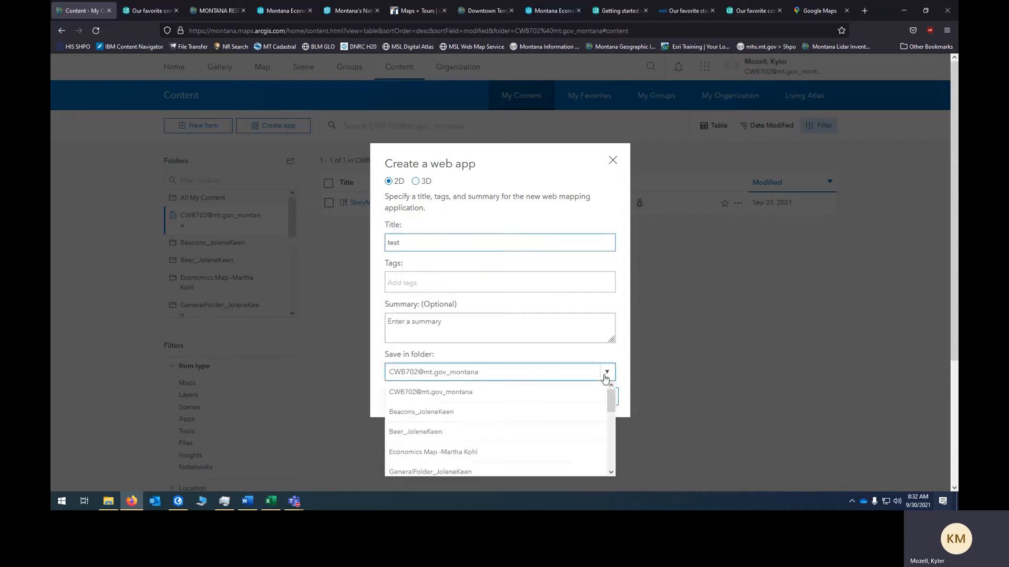
pyautogui.scroll(-4, 465, 432)
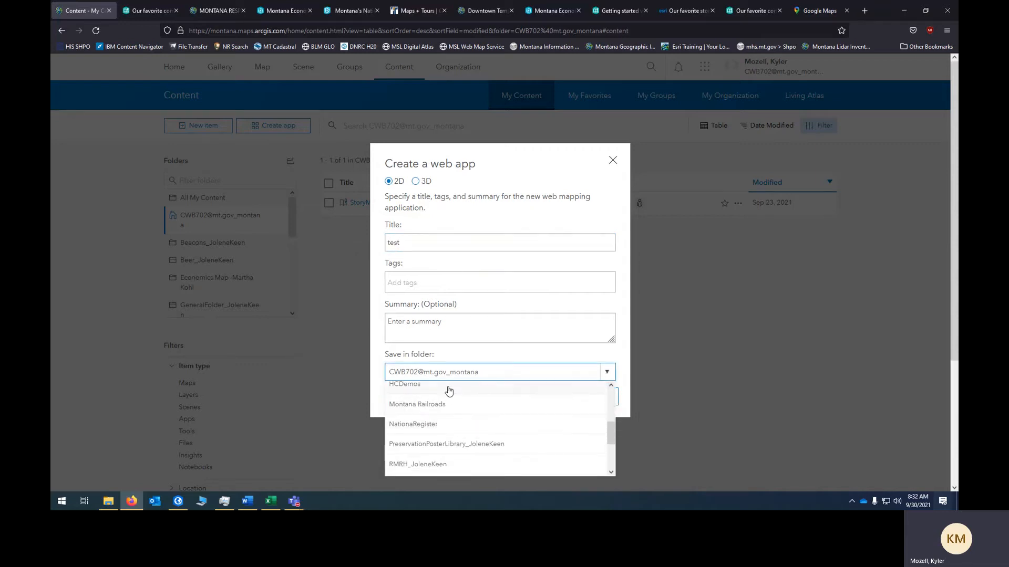
pyautogui.click(420, 384)
pyautogui.click(567, 396)
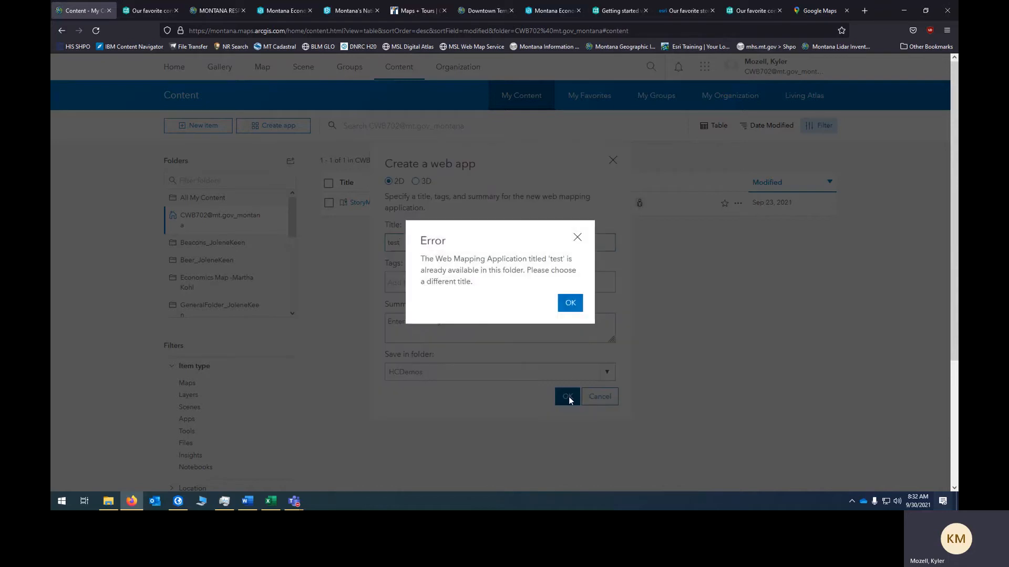
# Change the web app's title to test2 and create it
pyautogui.click(569, 301)
pyautogui.write('2')
pyautogui.click(568, 397)
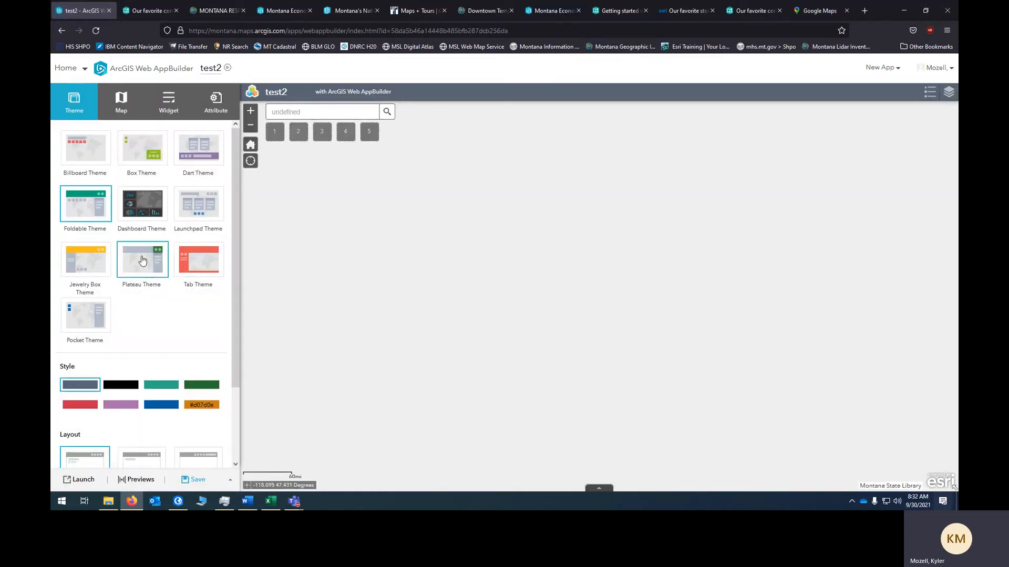
# Try the Jewelry Box theme, switch to the Plateau theme, and set the Test map as the app's web map
pyautogui.click(92, 270)
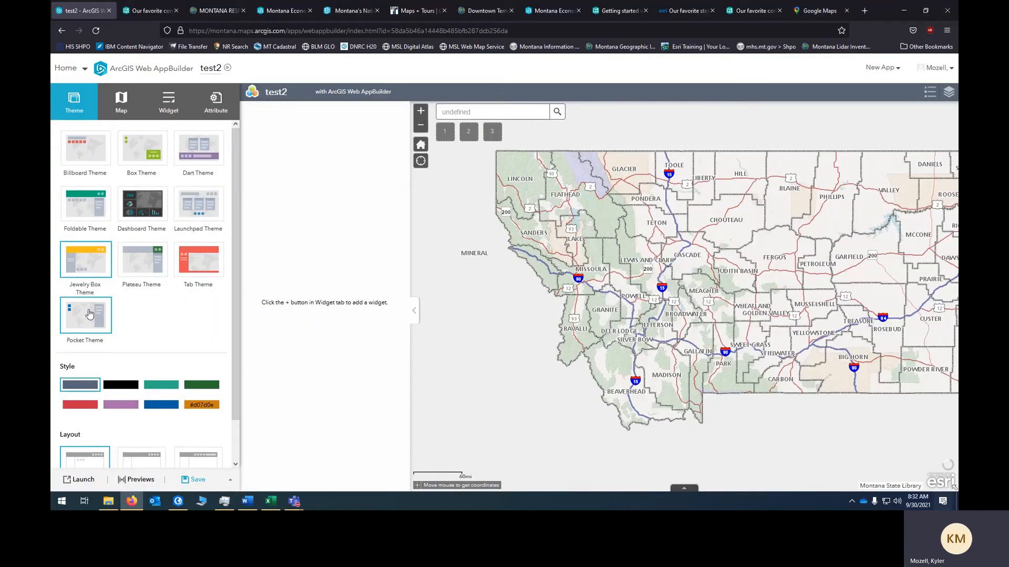
pyautogui.click(134, 245)
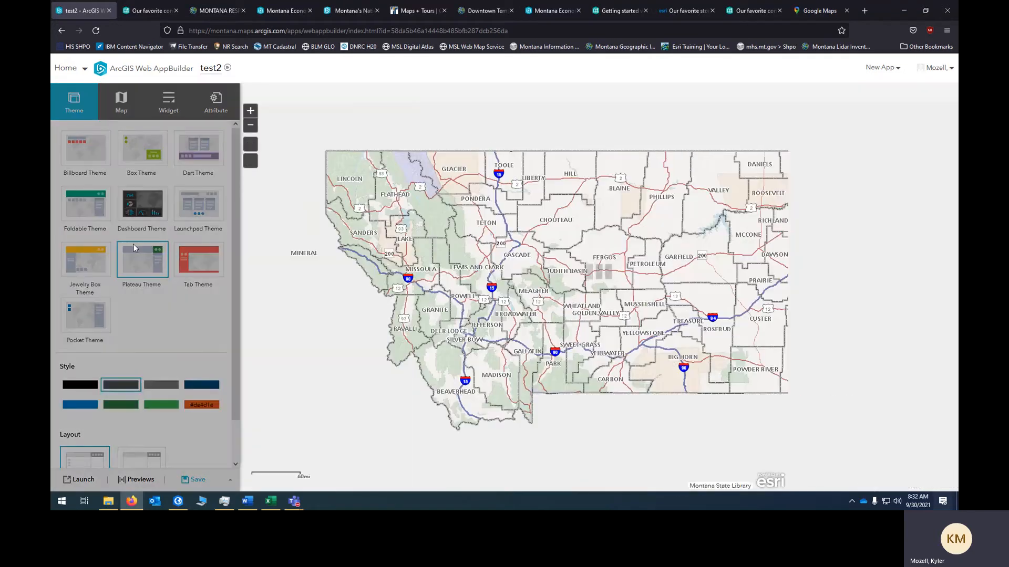
pyautogui.click(117, 111)
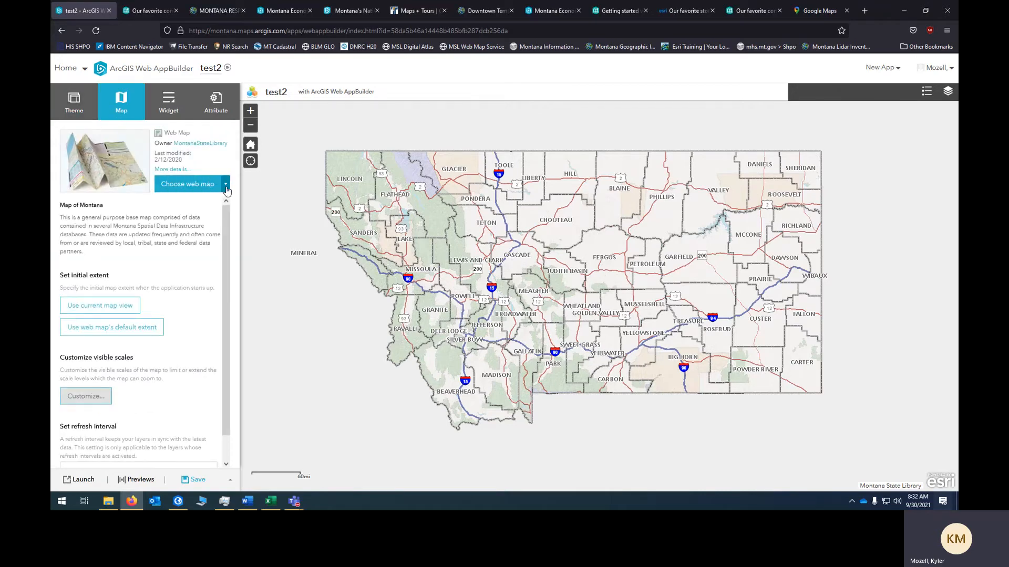
pyautogui.click(212, 185)
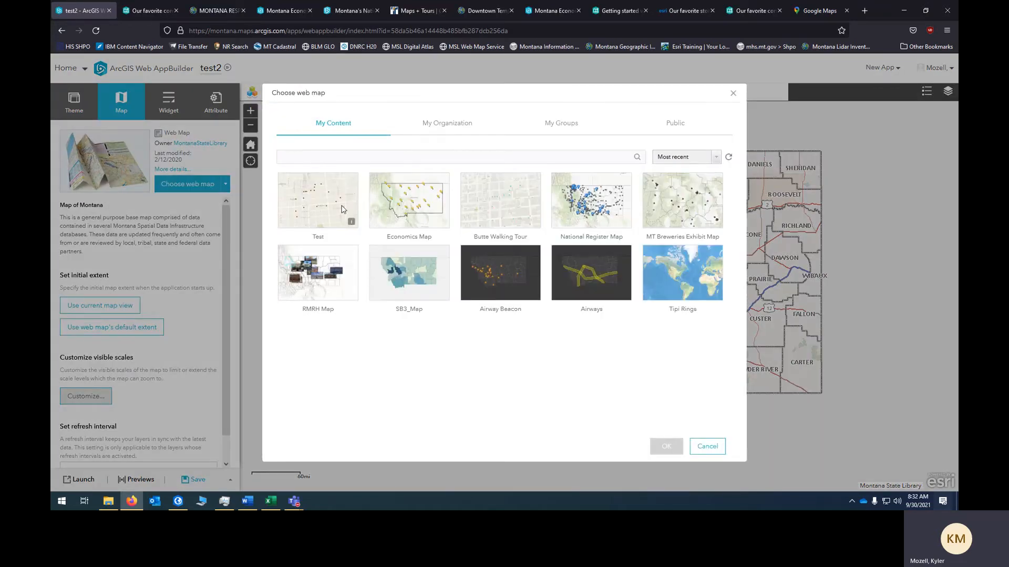
pyautogui.click(324, 197)
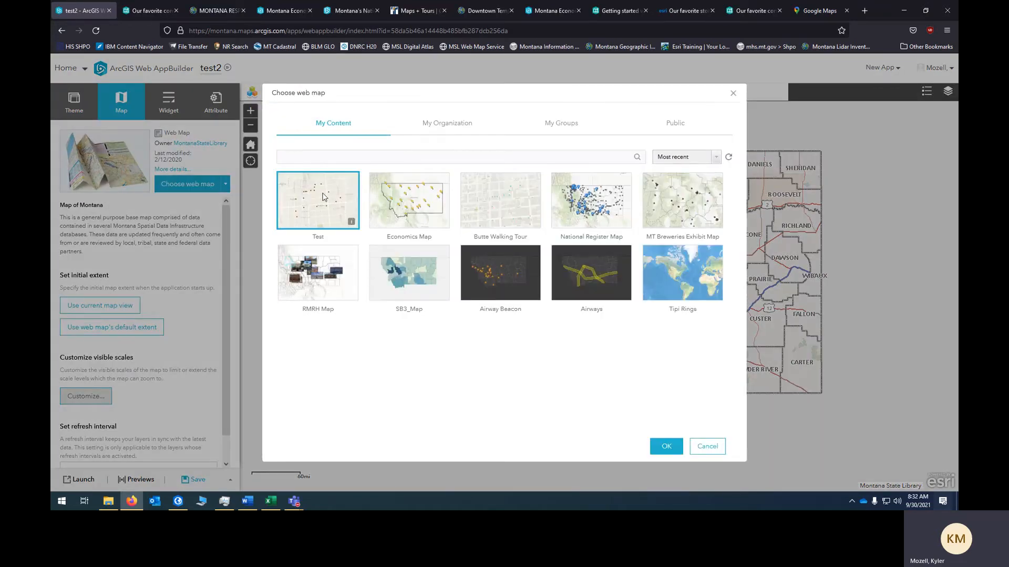
pyautogui.click(667, 448)
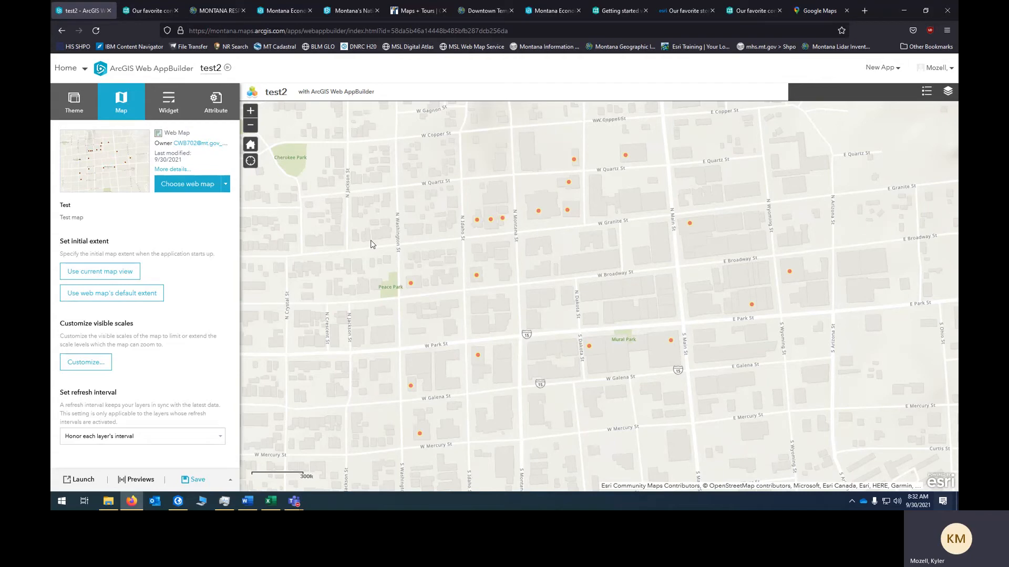
# Try the second layout of the Plateau theme and return to the first layout
pyautogui.click(90, 101)
pyautogui.scroll(-1, 192, 336)
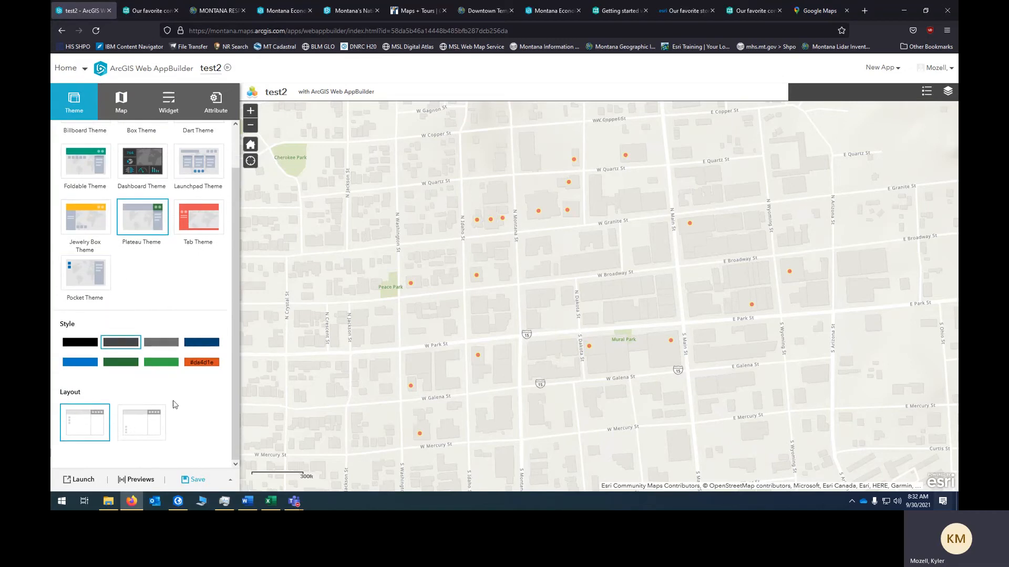
pyautogui.click(141, 421)
pyautogui.click(88, 424)
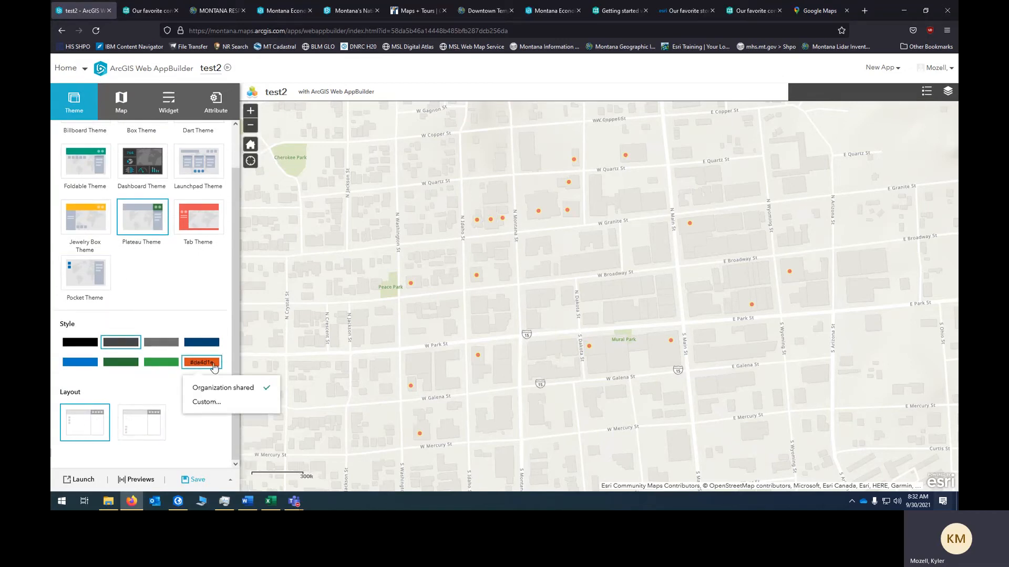
pyautogui.click(145, 426)
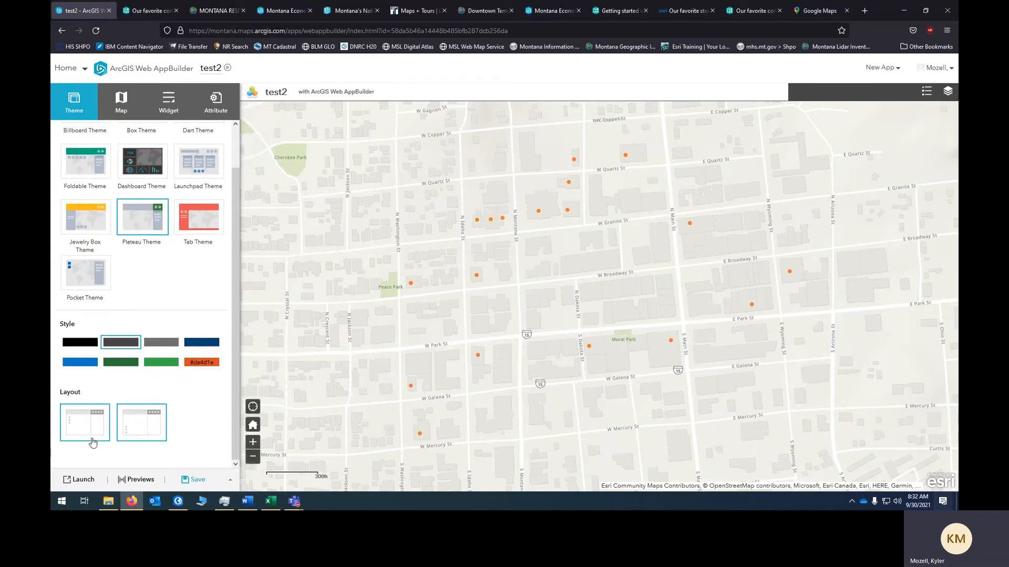
pyautogui.click(89, 436)
# Try the Pocket, Tab, Launchpad, Billboard and Dart themes on the app in turn
pyautogui.scroll(1, 150, 304)
pyautogui.scroll(1, 151, 304)
pyautogui.click(97, 328)
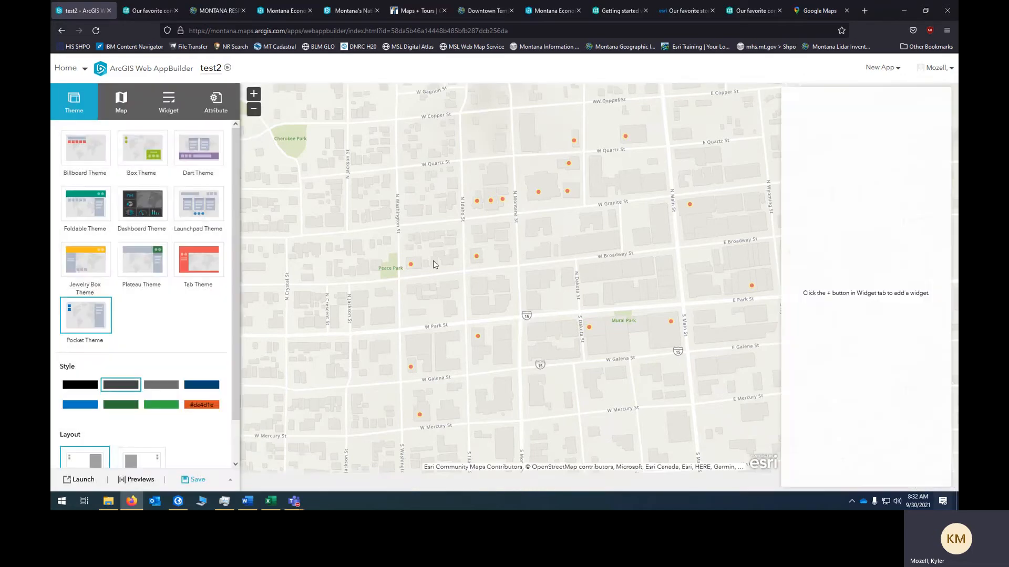
pyautogui.click(206, 260)
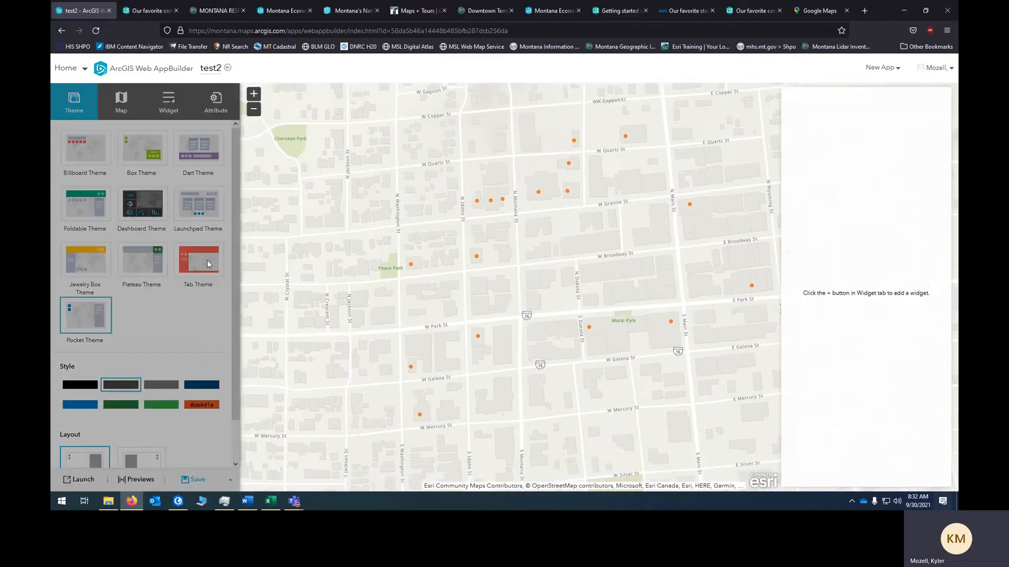
pyautogui.click(193, 213)
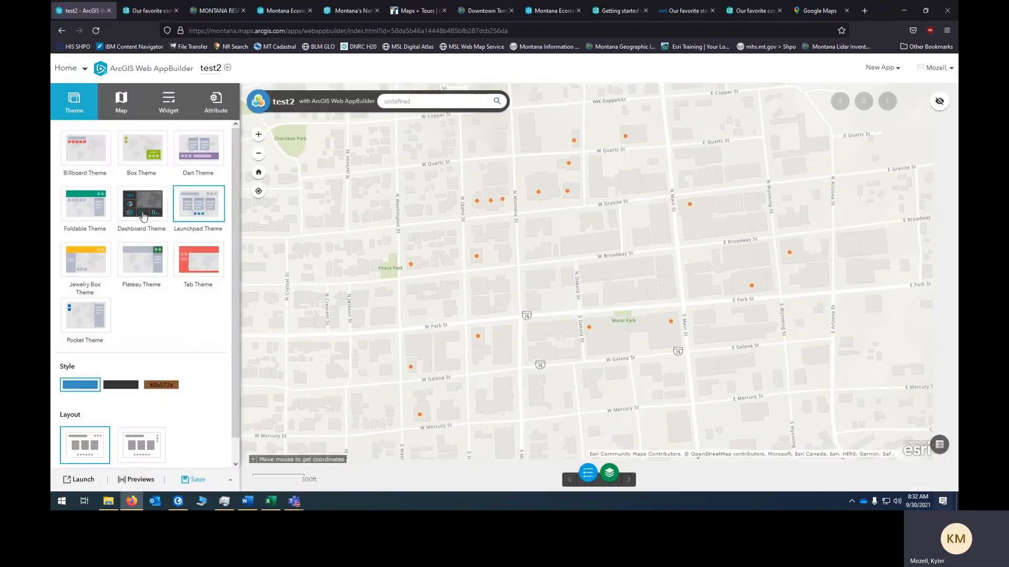
pyautogui.click(87, 149)
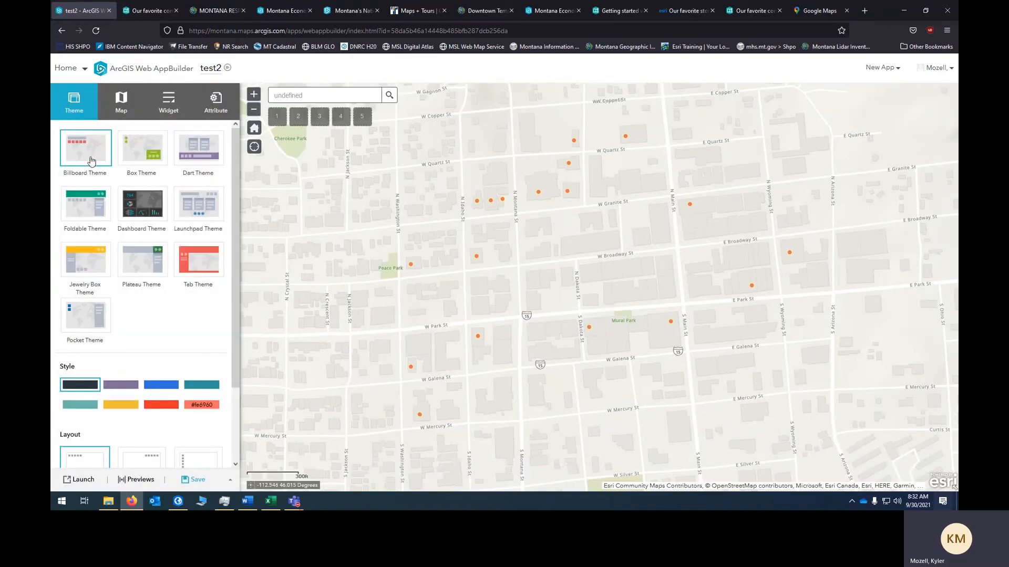
pyautogui.click(203, 173)
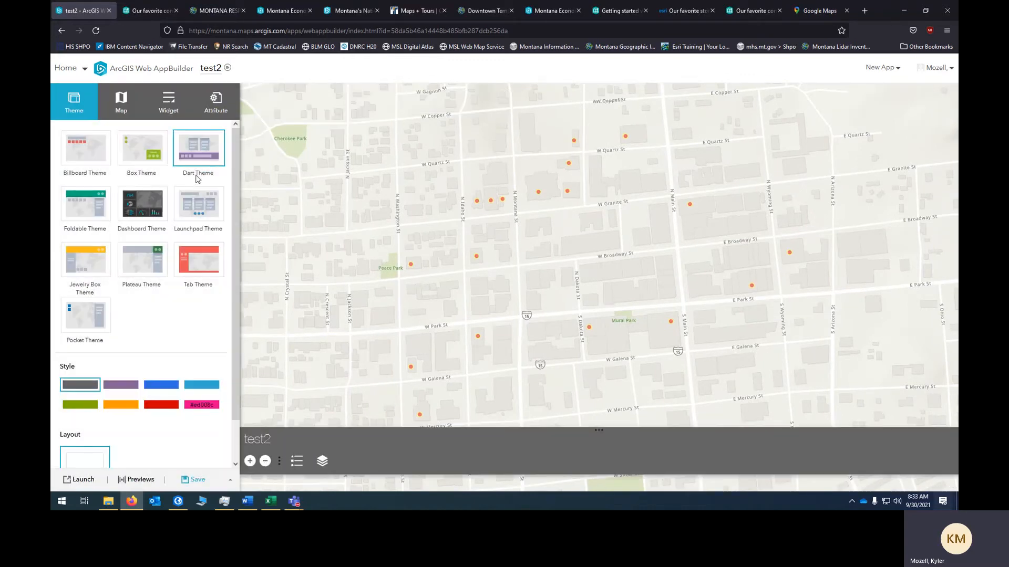
# Compare the Billboard, Jewelry Box and Foldable themes and apply the Jewelry Box theme to the app
pyautogui.click(95, 150)
pyautogui.click(92, 261)
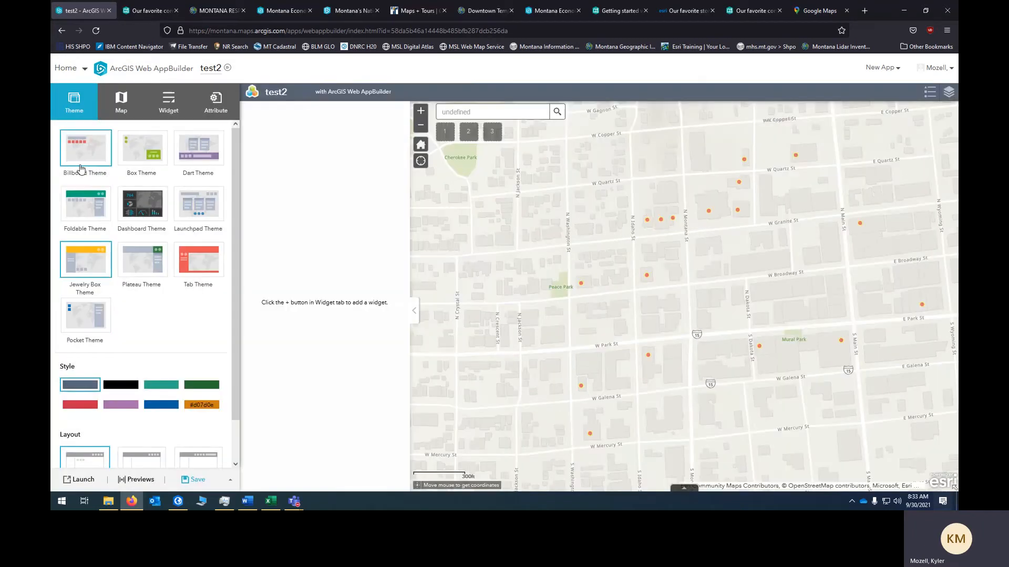
pyautogui.click(82, 166)
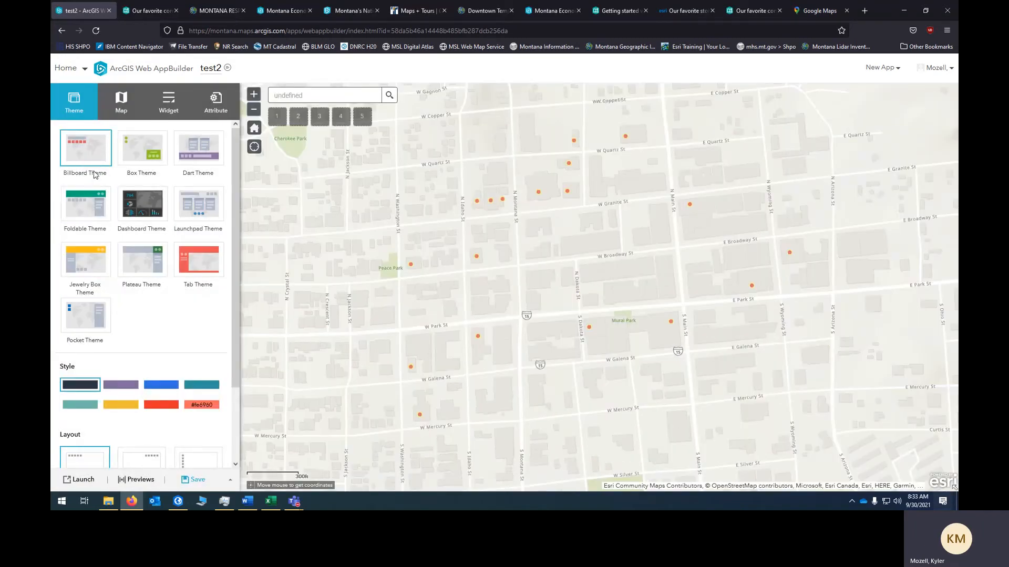
pyautogui.click(89, 212)
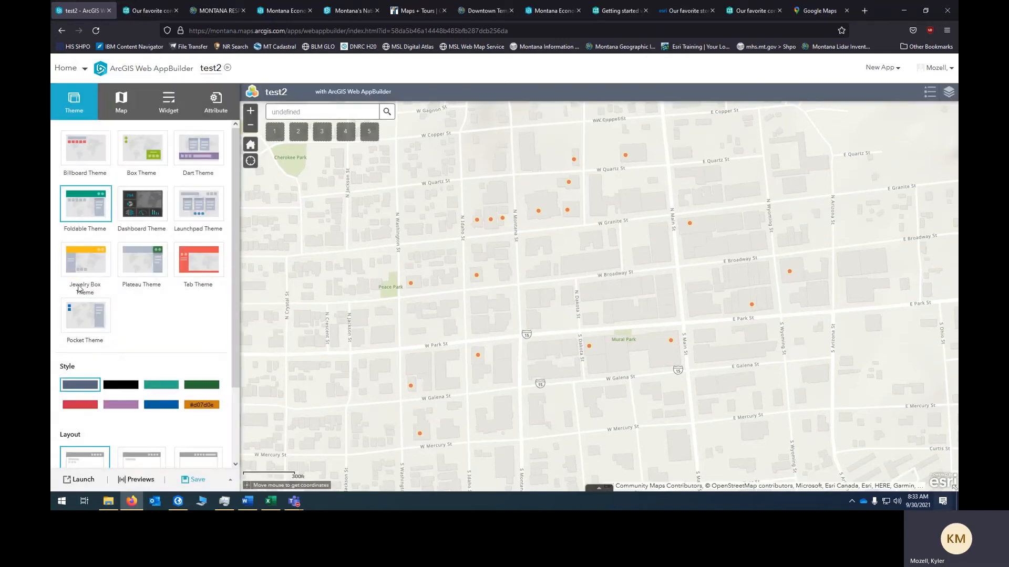
pyautogui.click(79, 288)
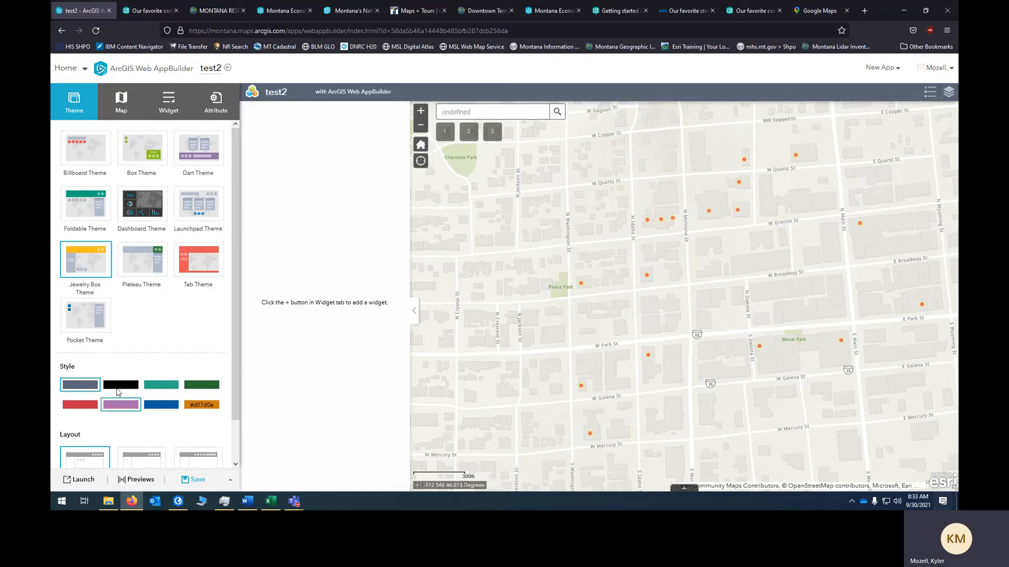
# Go through the map settings to the widget settings and open the widget chooser for the first empty widget slot
pyautogui.click(131, 109)
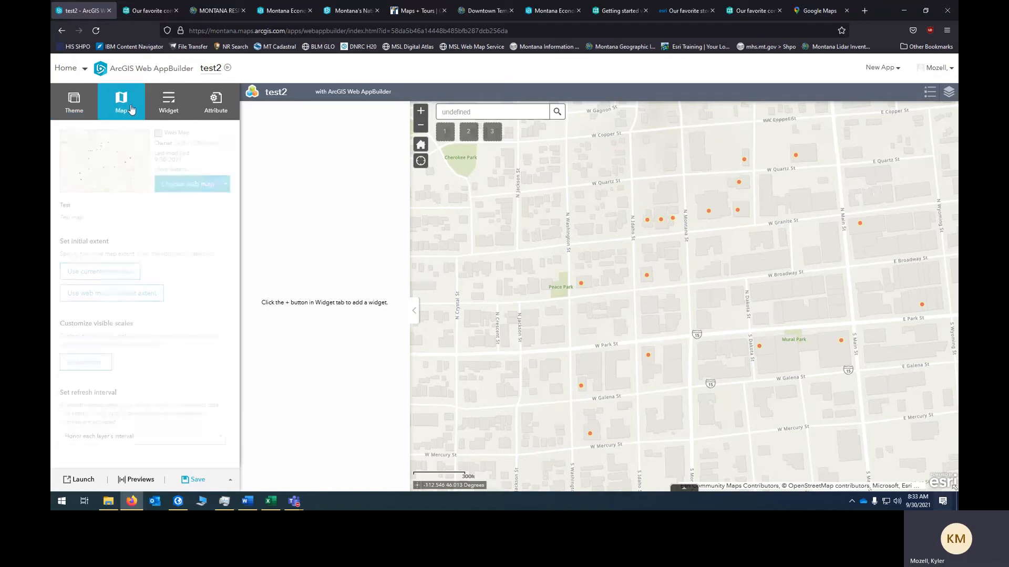
pyautogui.click(161, 109)
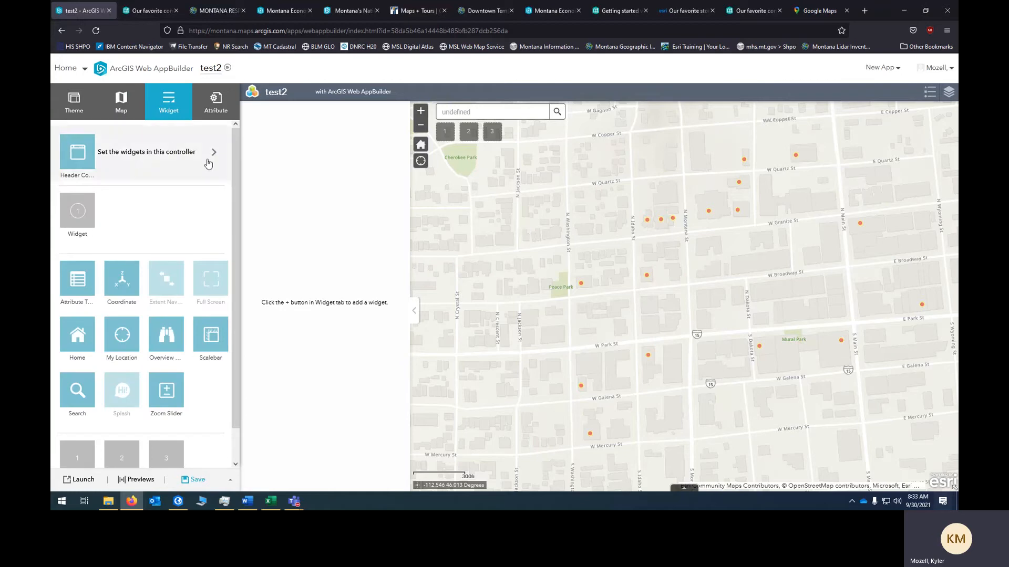
pyautogui.click(78, 211)
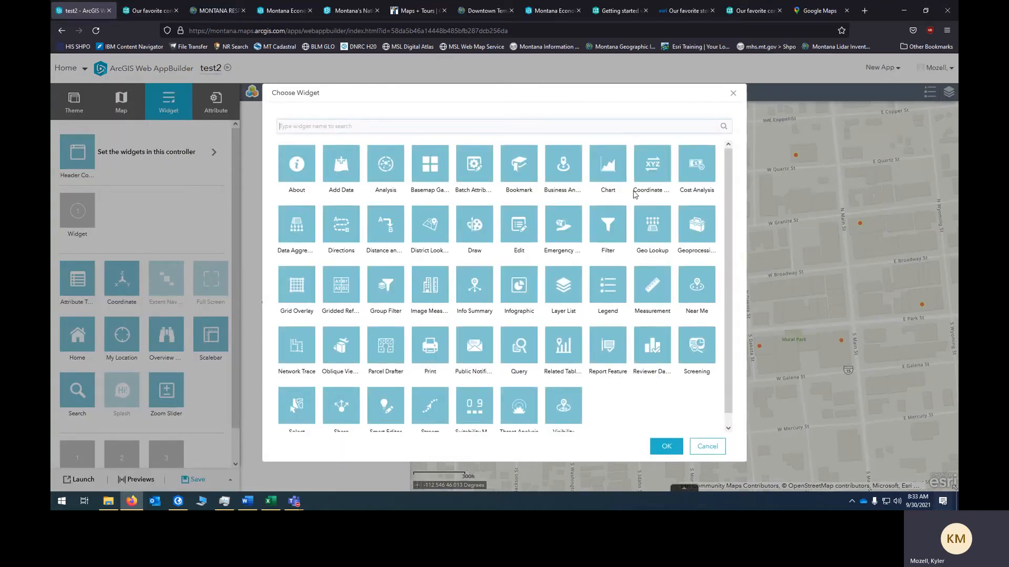
# Choose the About widget for the side panel's empty slot and open its configuration
pyautogui.click(291, 165)
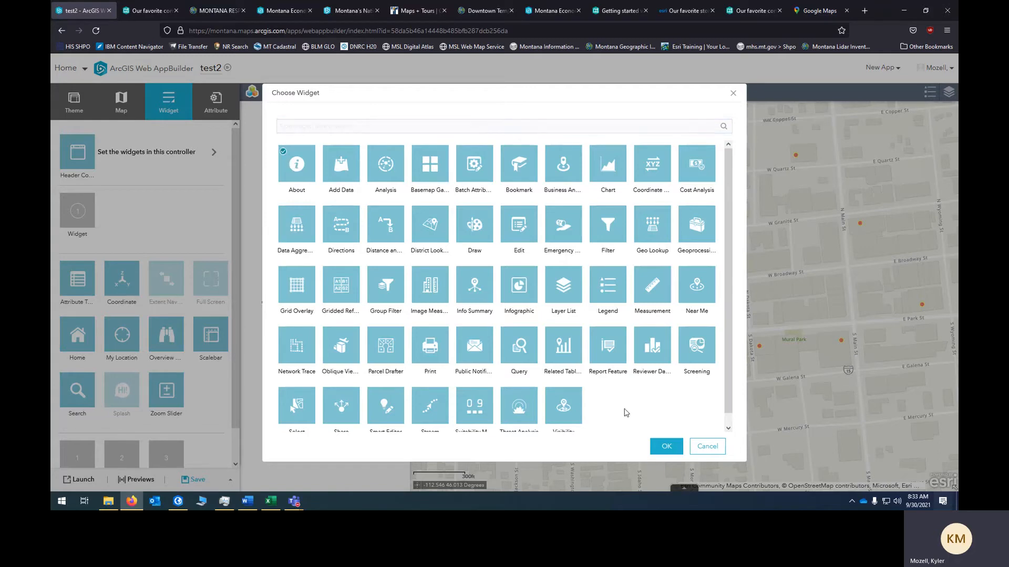
pyautogui.click(666, 446)
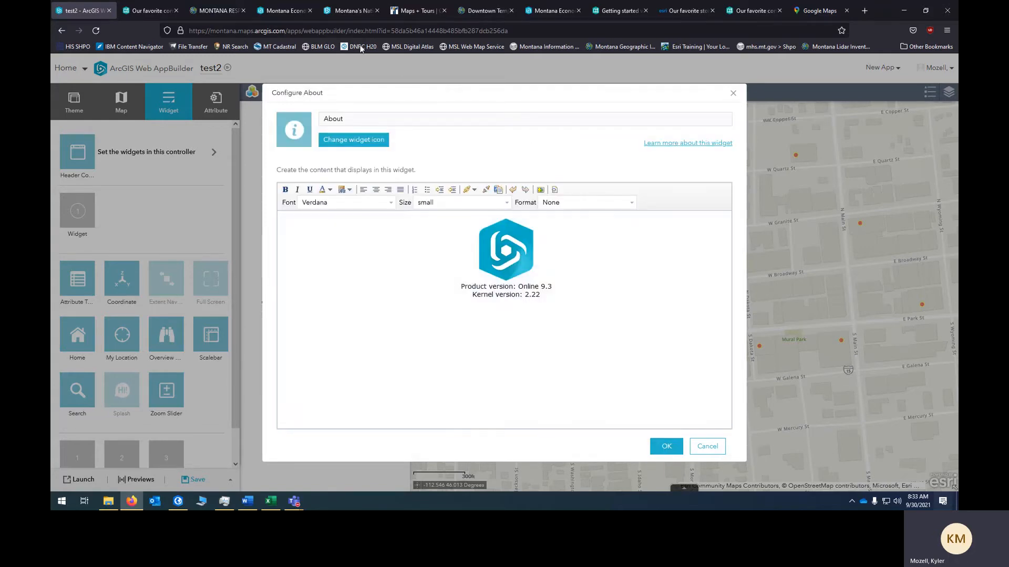
# Examine the full About panel in the Montana's National Register of Historic Places app, minimize and restore it, and return to the test2 builder
pyautogui.click(348, 19)
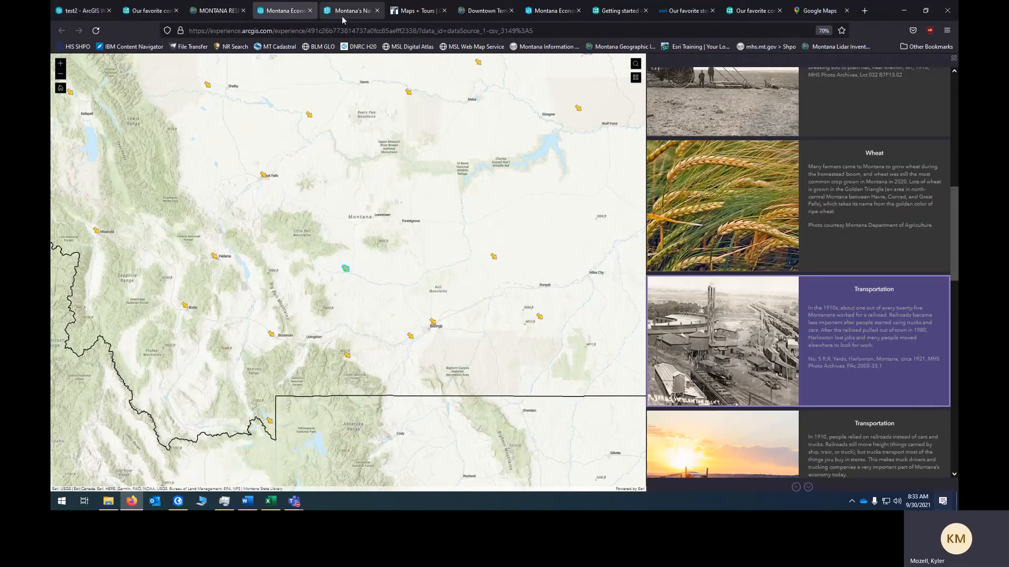
pyautogui.click(339, 9)
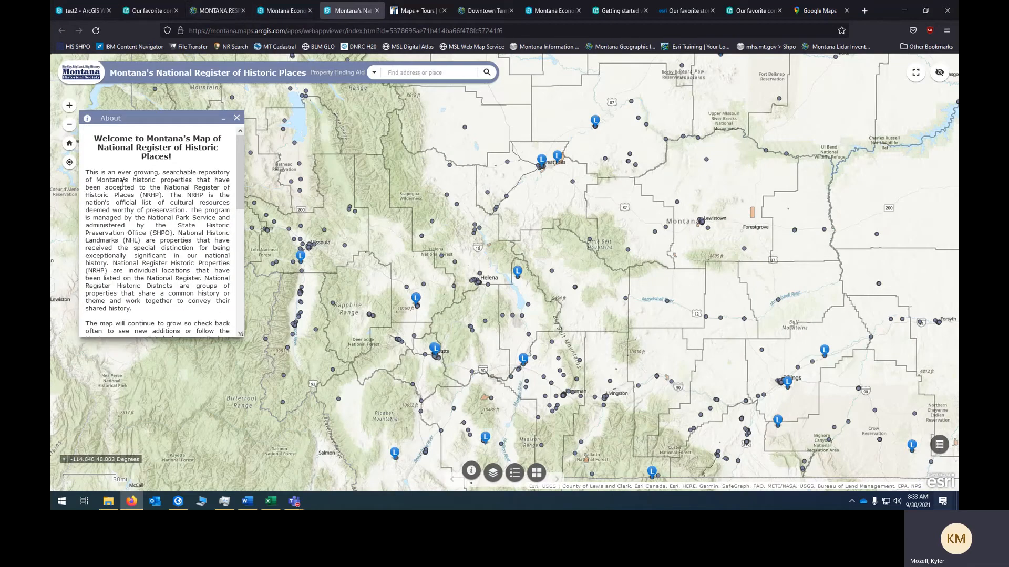
pyautogui.scroll(-5, 210, 216)
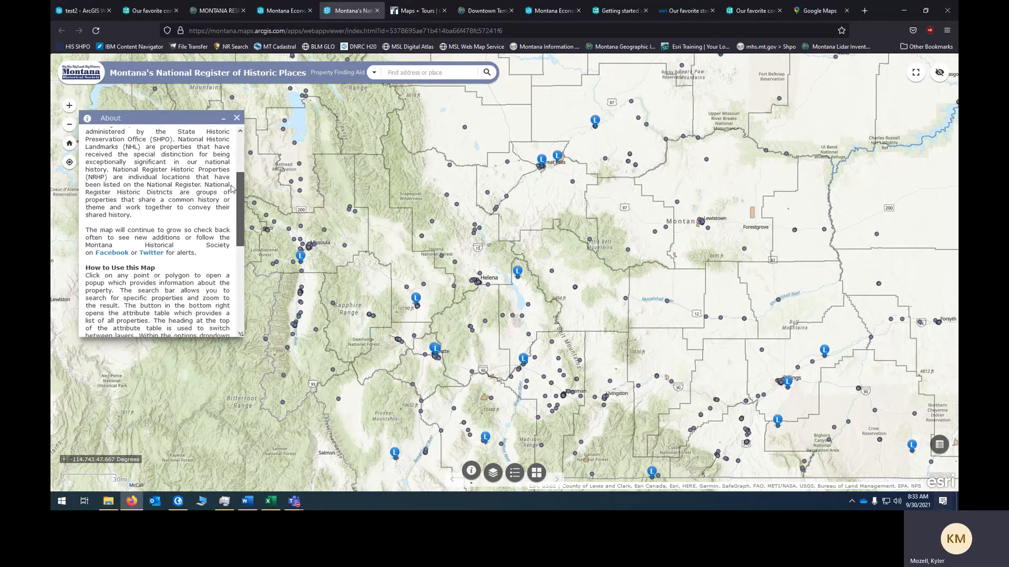
pyautogui.scroll(-1, 222, 223)
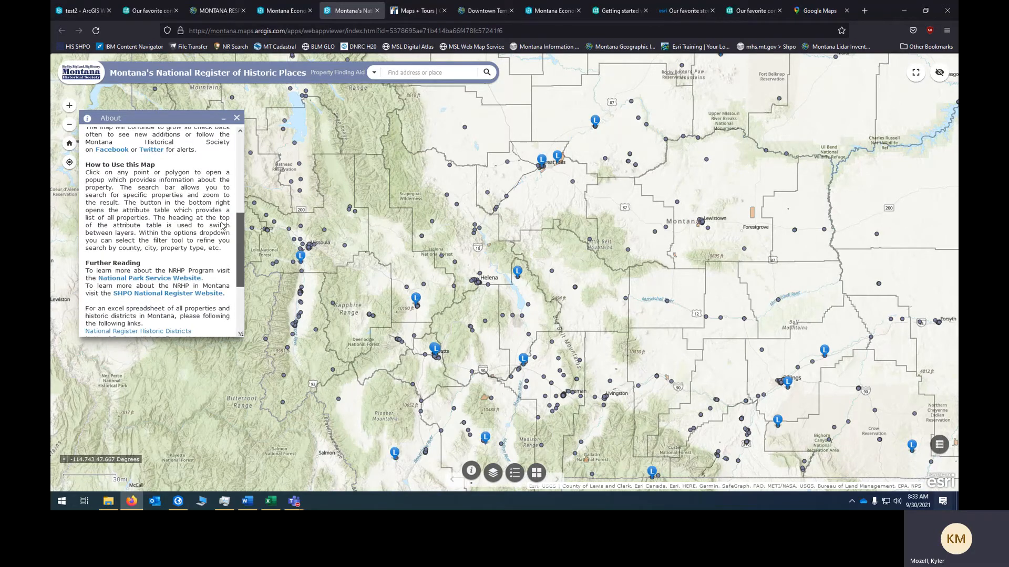
pyautogui.scroll(-4, 221, 225)
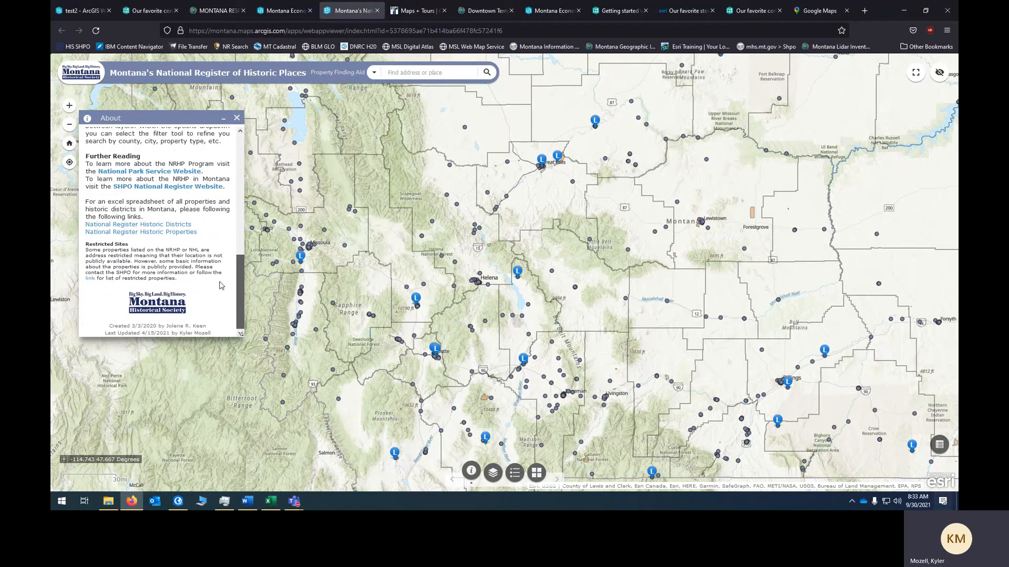
pyautogui.scroll(10, 221, 282)
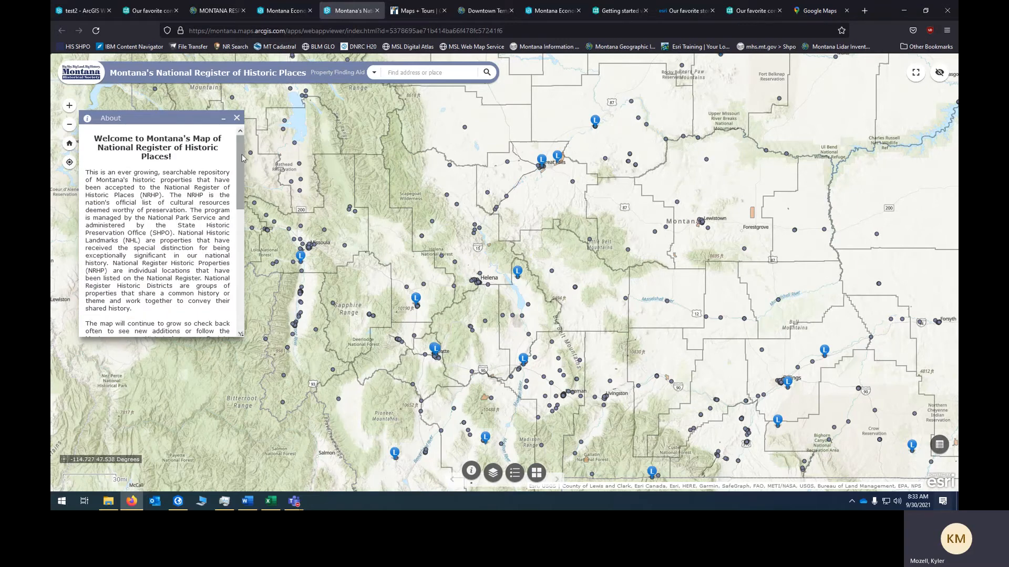
pyautogui.moveTo(241, 140); pyautogui.dragTo(241, 139)
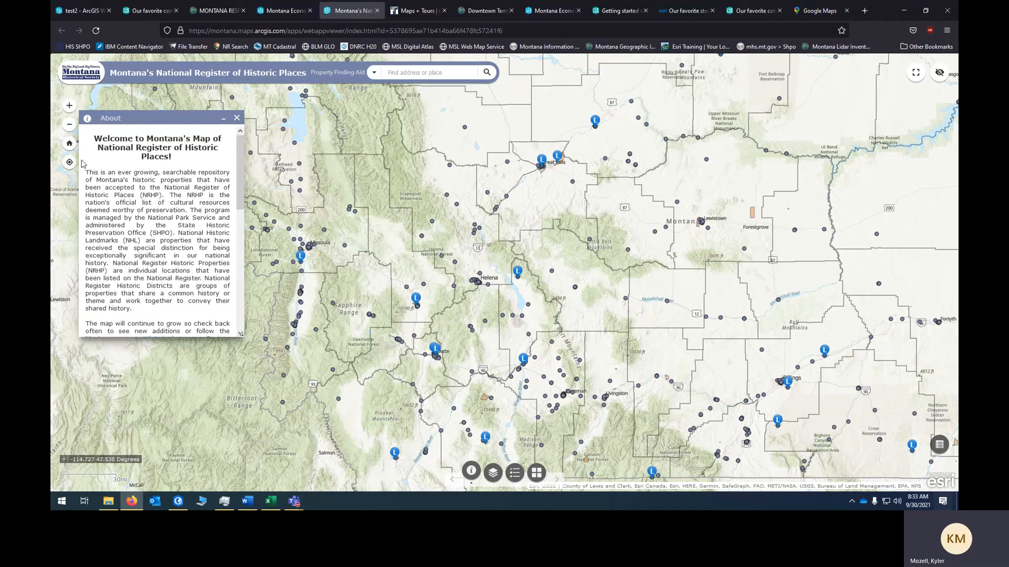
pyautogui.click(223, 118)
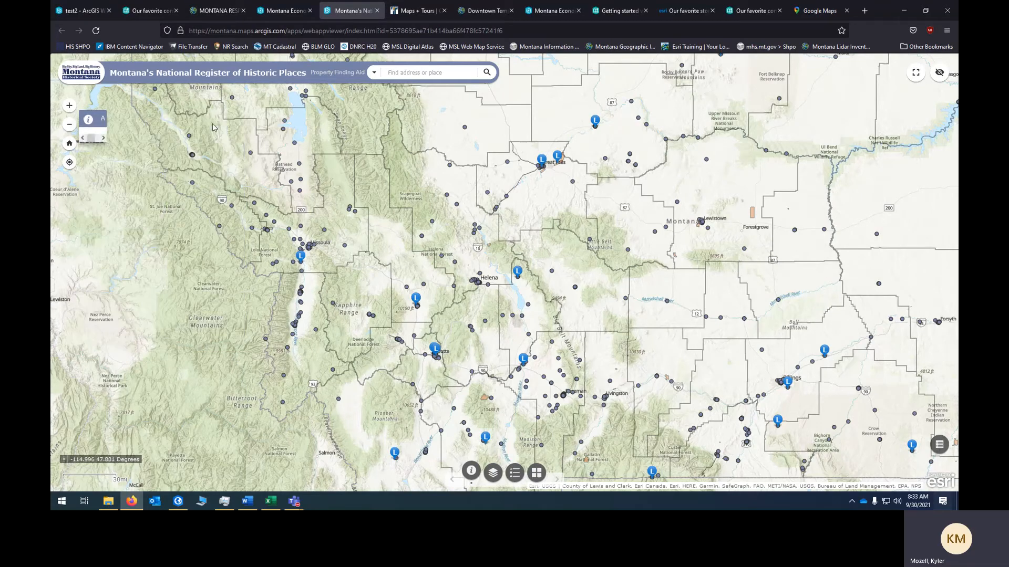
pyautogui.click(88, 120)
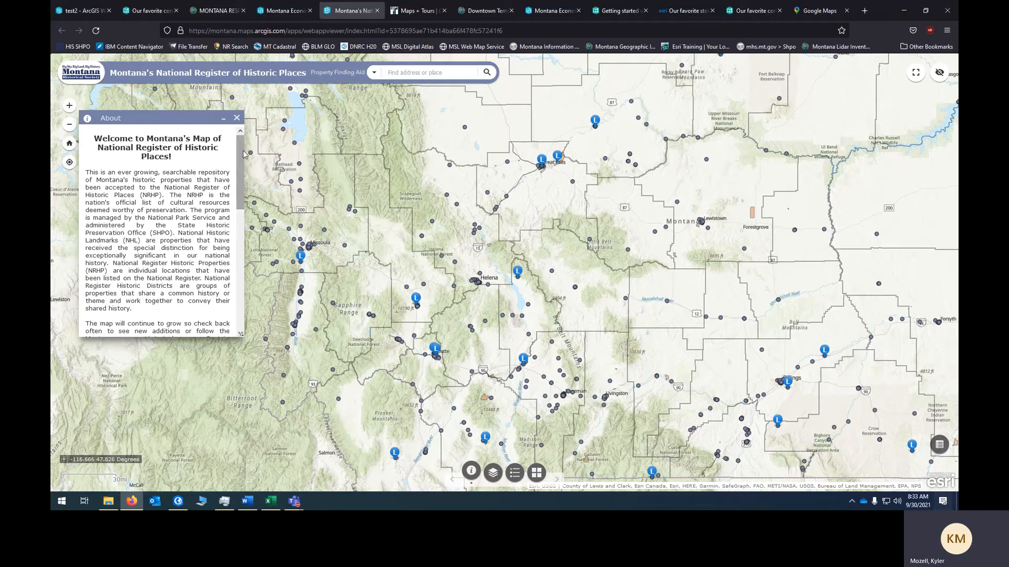
pyautogui.scroll(-10, 231, 221)
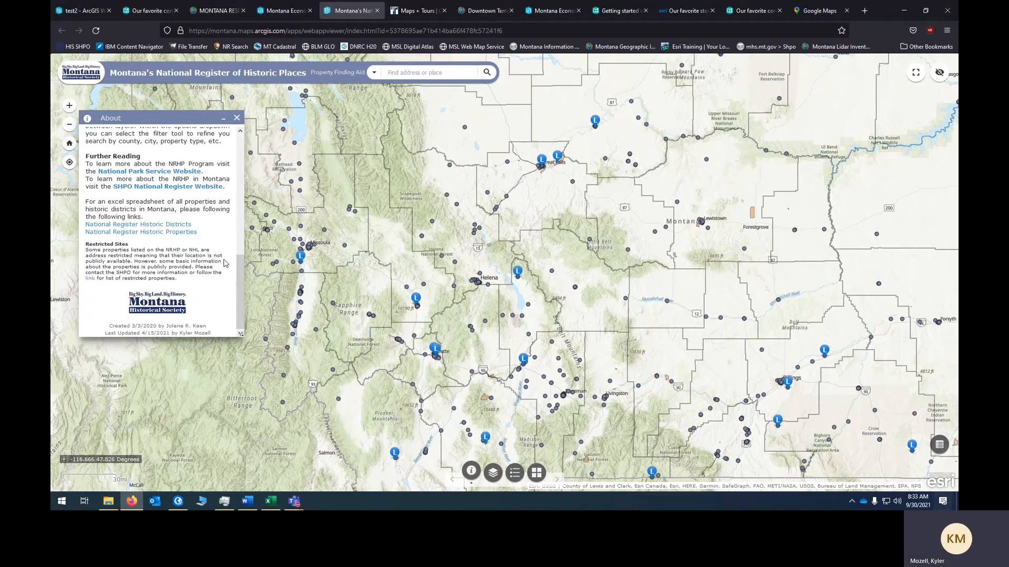
pyautogui.click(82, 11)
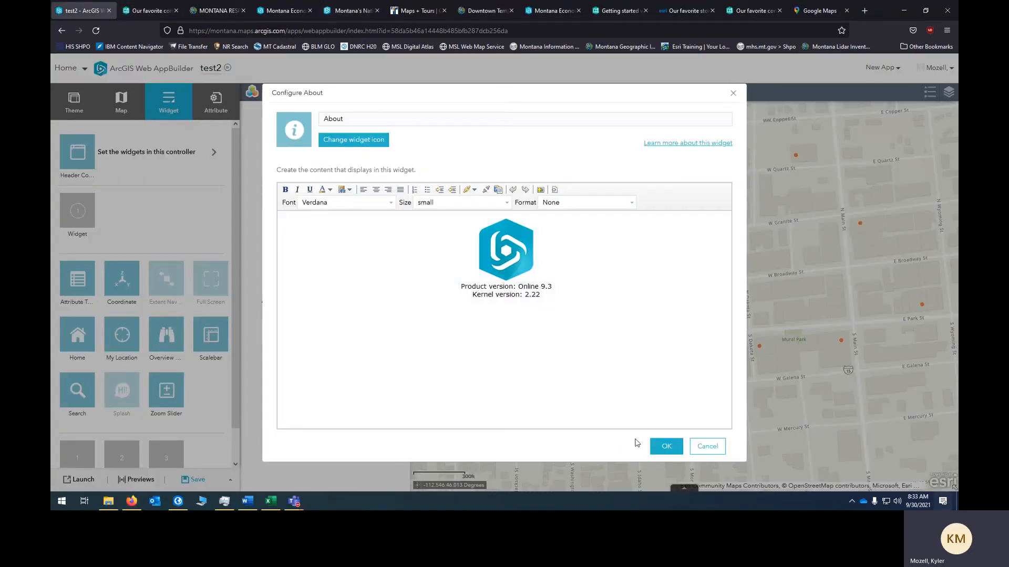
pyautogui.click(709, 448)
pyautogui.click(78, 211)
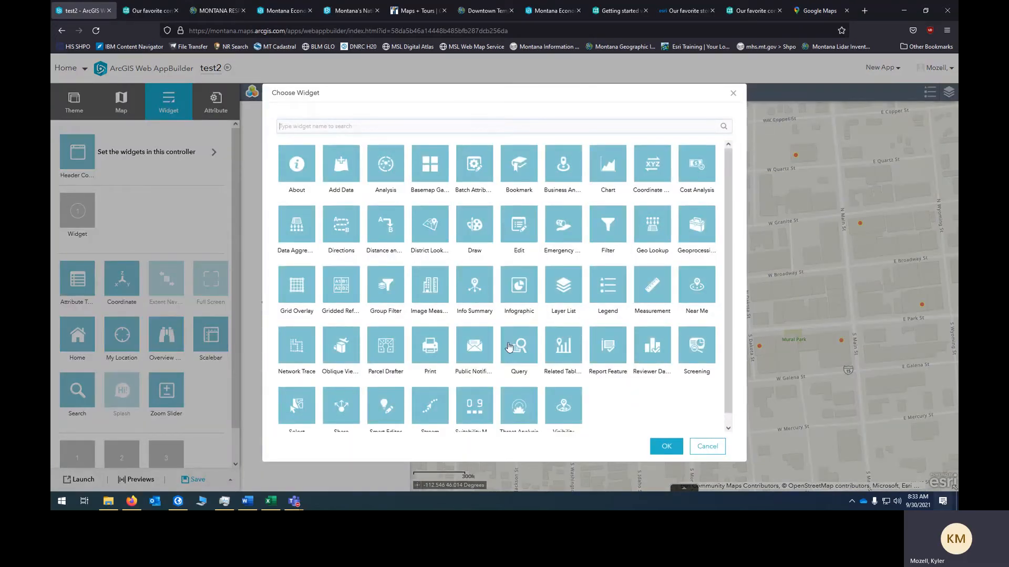
pyautogui.click(707, 447)
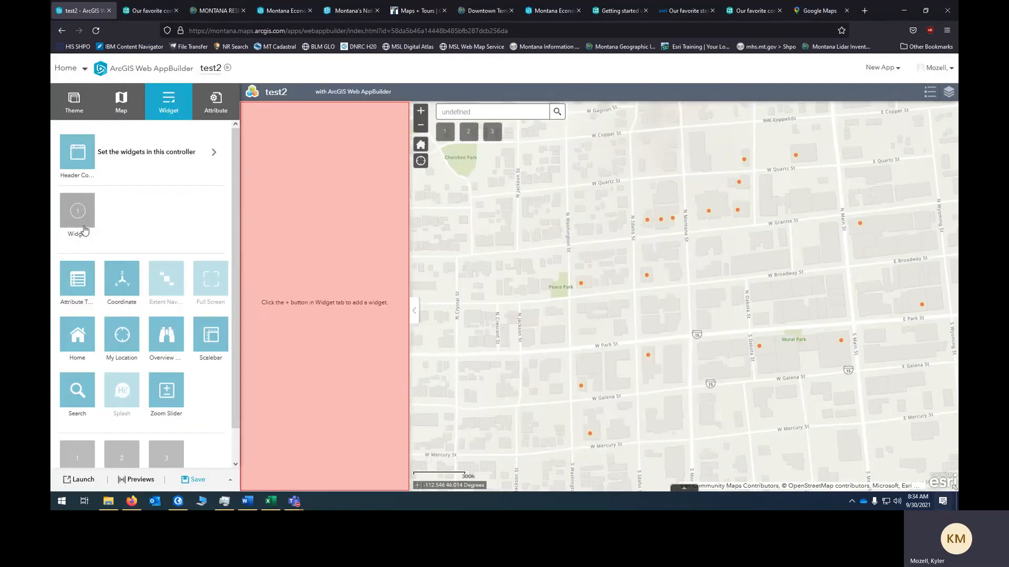
# Add the About widget with its default content to the side panel, and test collapsing and expanding that panel
pyautogui.click(77, 211)
pyautogui.click(667, 446)
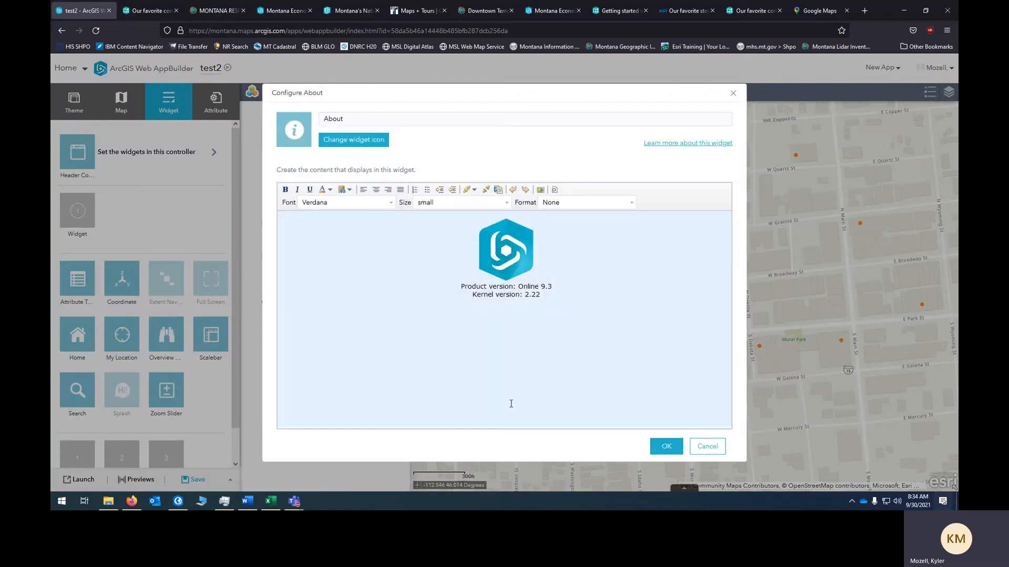
pyautogui.click(667, 446)
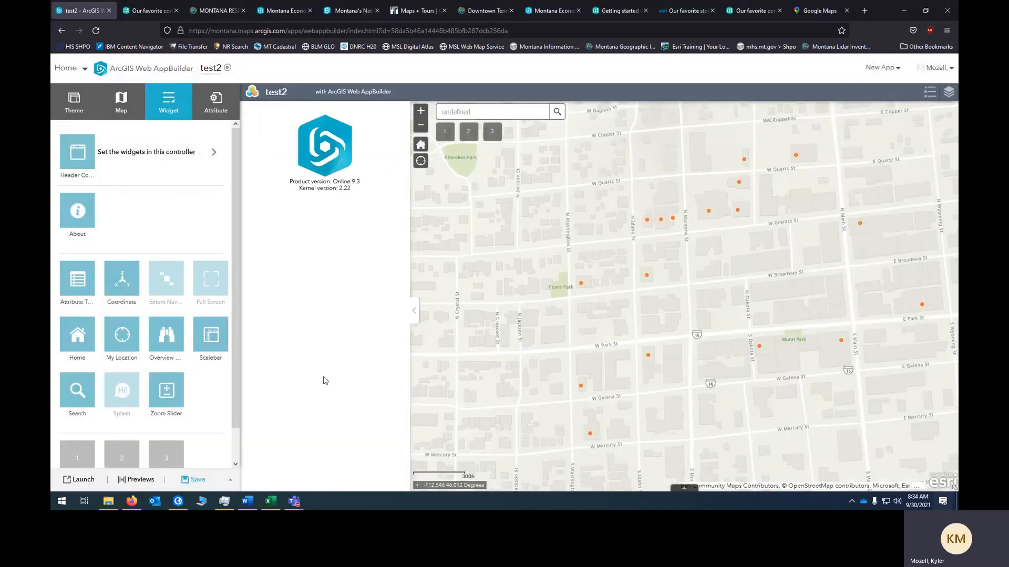
pyautogui.click(415, 311)
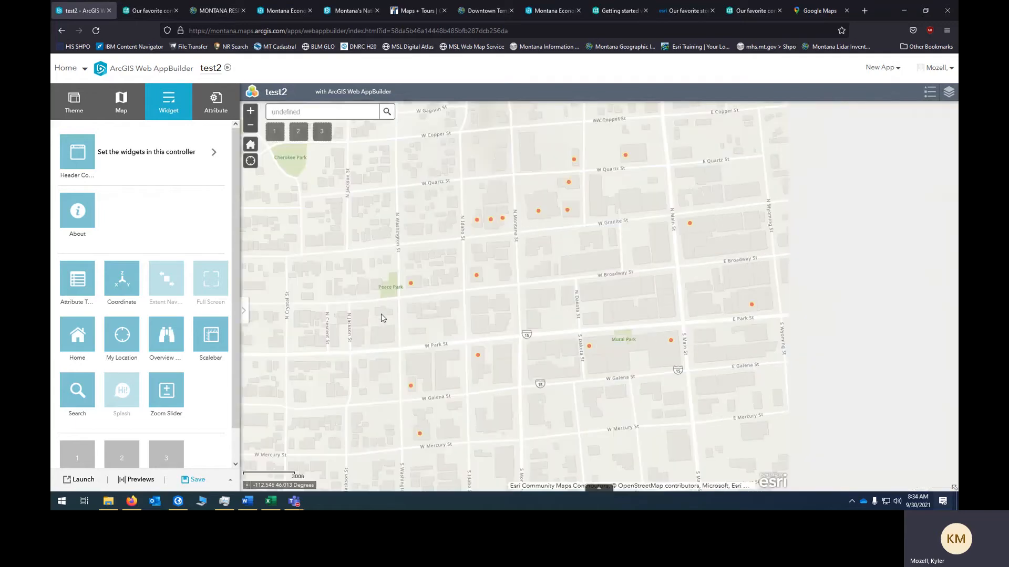
pyautogui.click(245, 311)
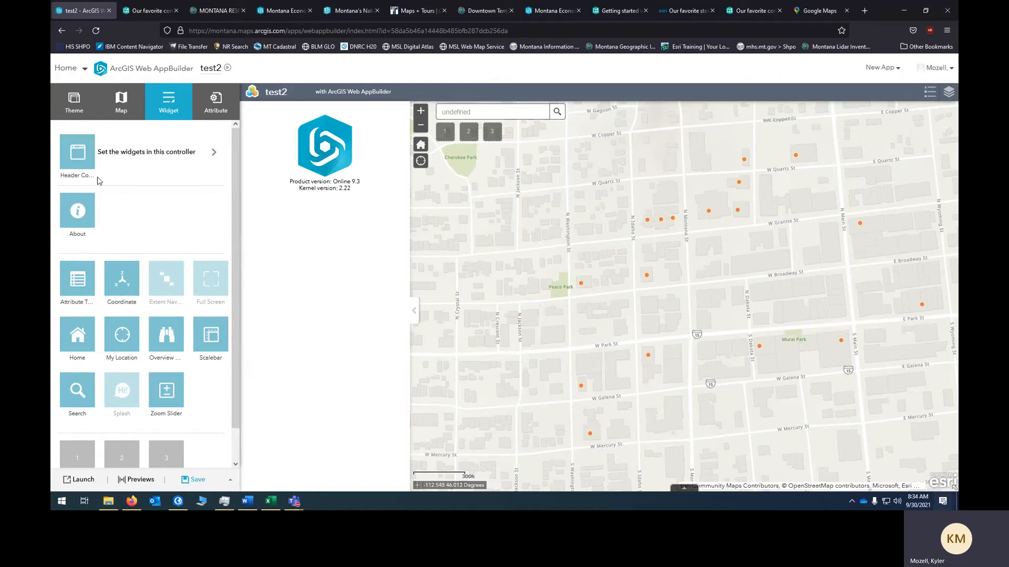
# Browse the widgets available for the first numbered on-map widget placeholder without adding one
pyautogui.scroll(-1, 78, 421)
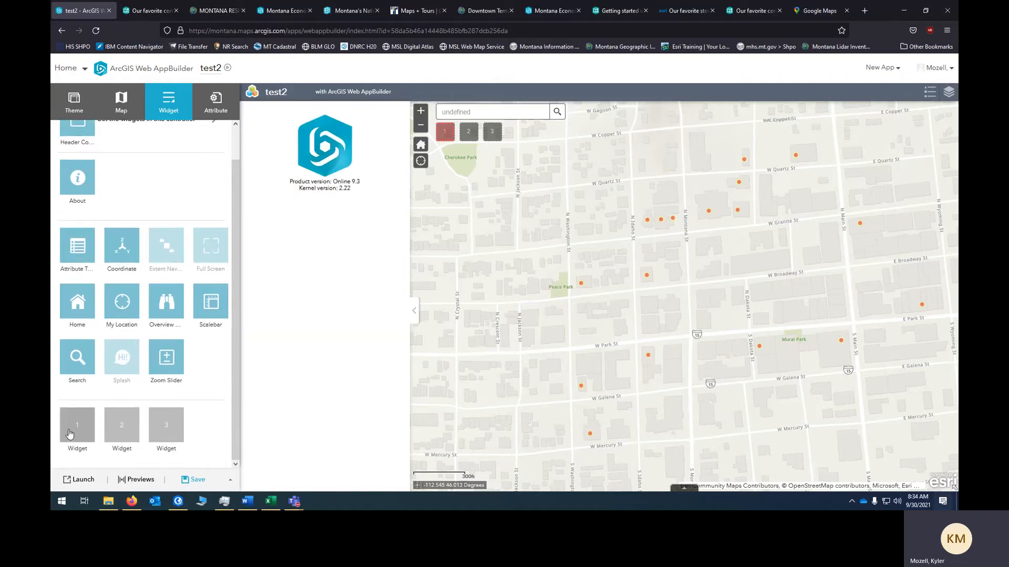
pyautogui.click(77, 426)
pyautogui.click(702, 447)
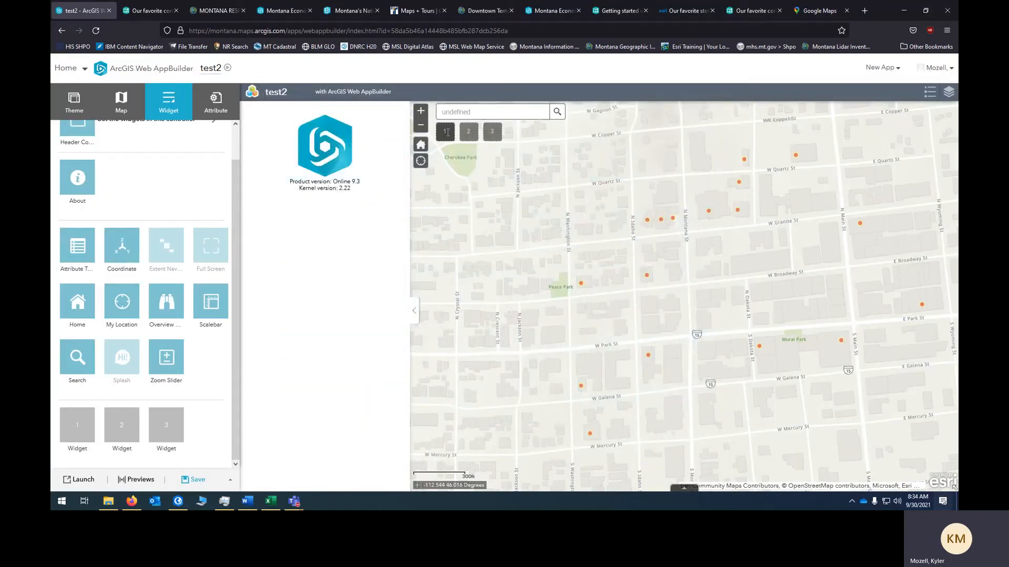
pyautogui.click(70, 433)
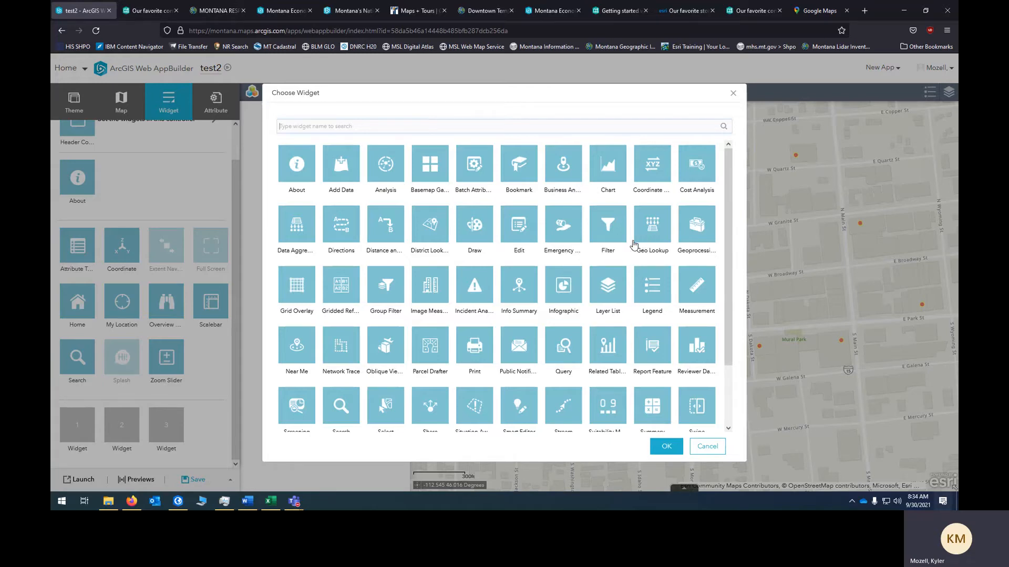
pyautogui.scroll(-2, 626, 246)
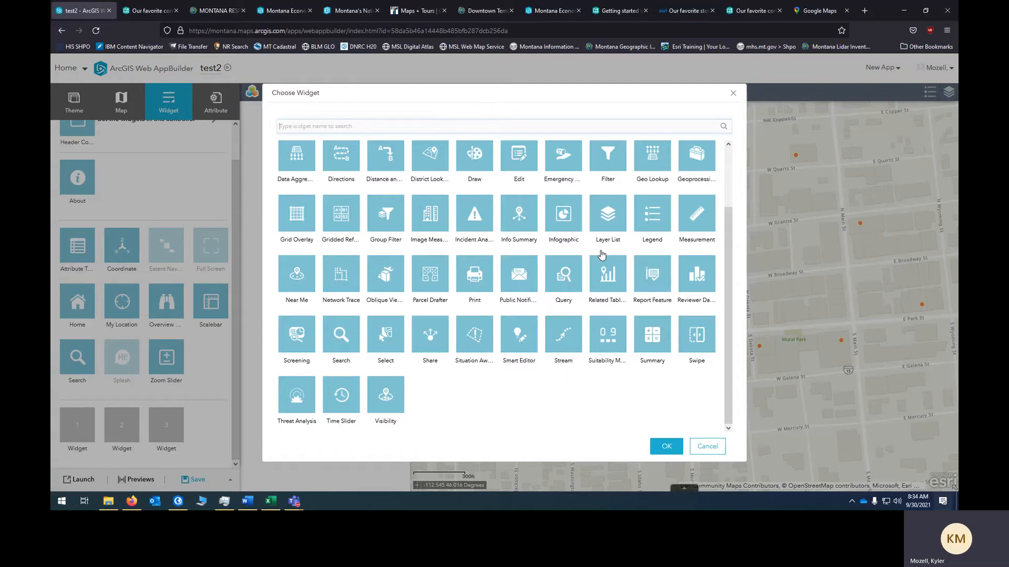
pyautogui.click(708, 446)
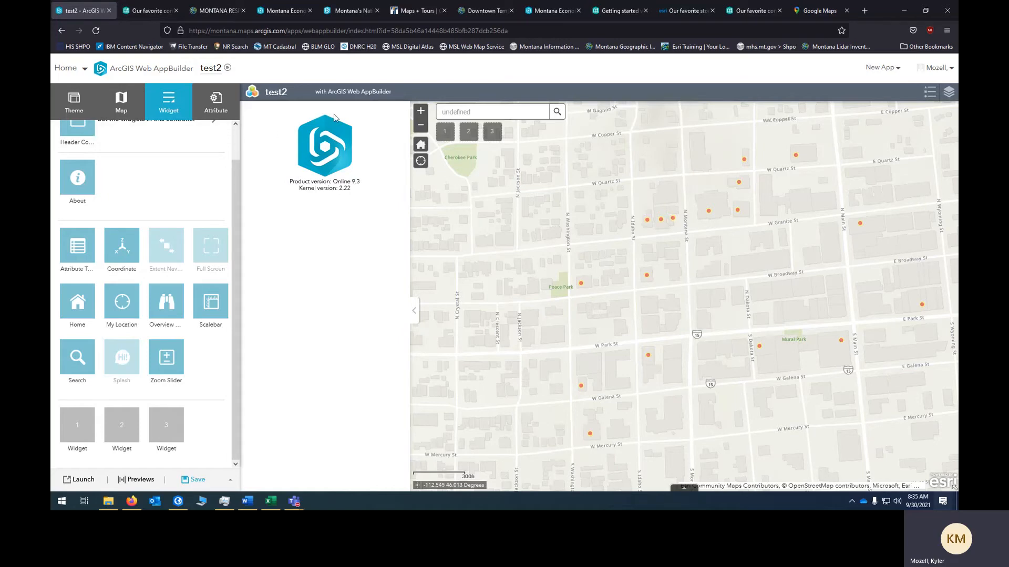
# Collapse the About side panel, and save the app while reviewing its theme settings
pyautogui.scroll(2, 232, 120)
pyautogui.click(414, 311)
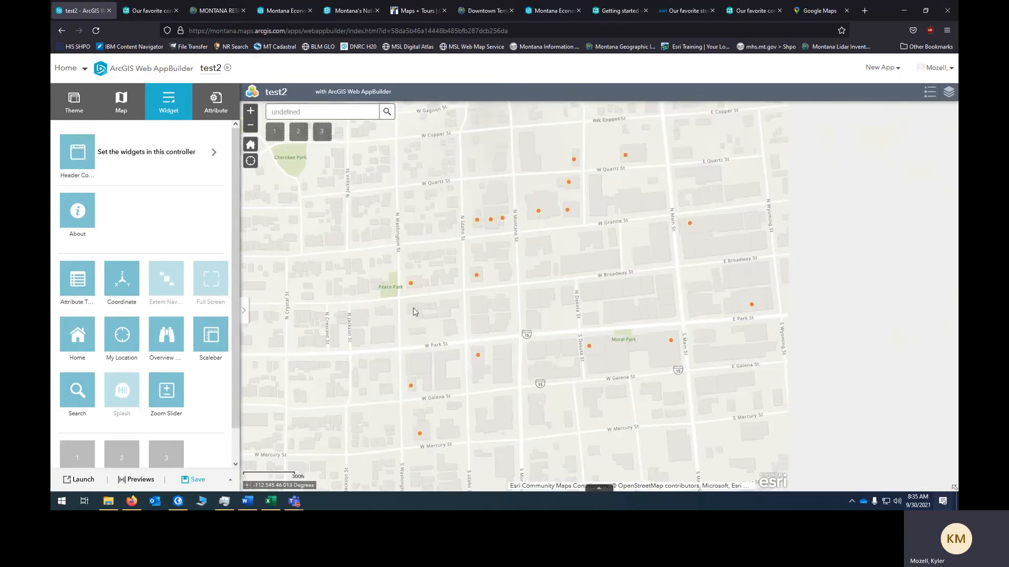
pyautogui.click(93, 108)
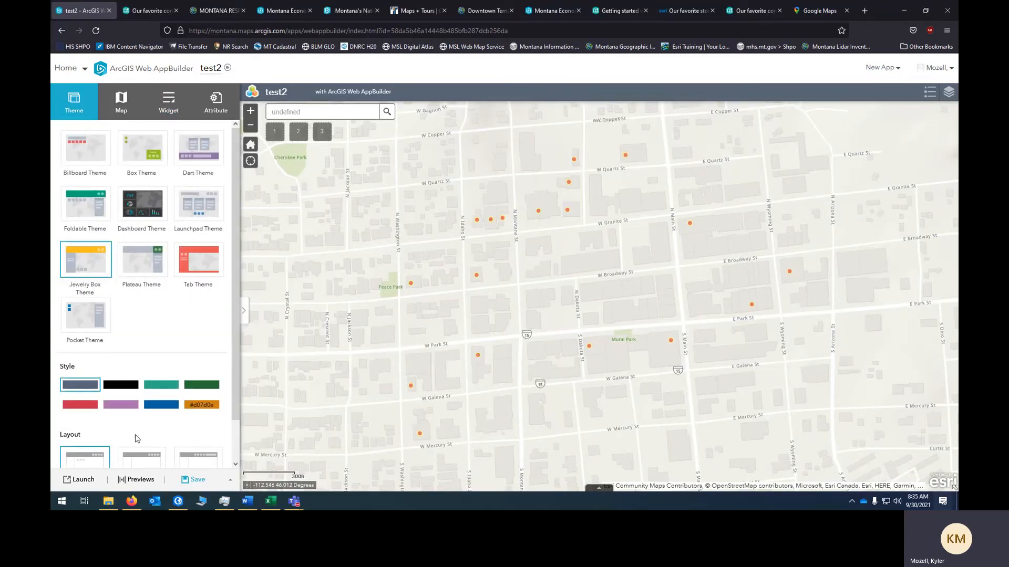
pyautogui.scroll(-1, 158, 430)
pyautogui.click(191, 480)
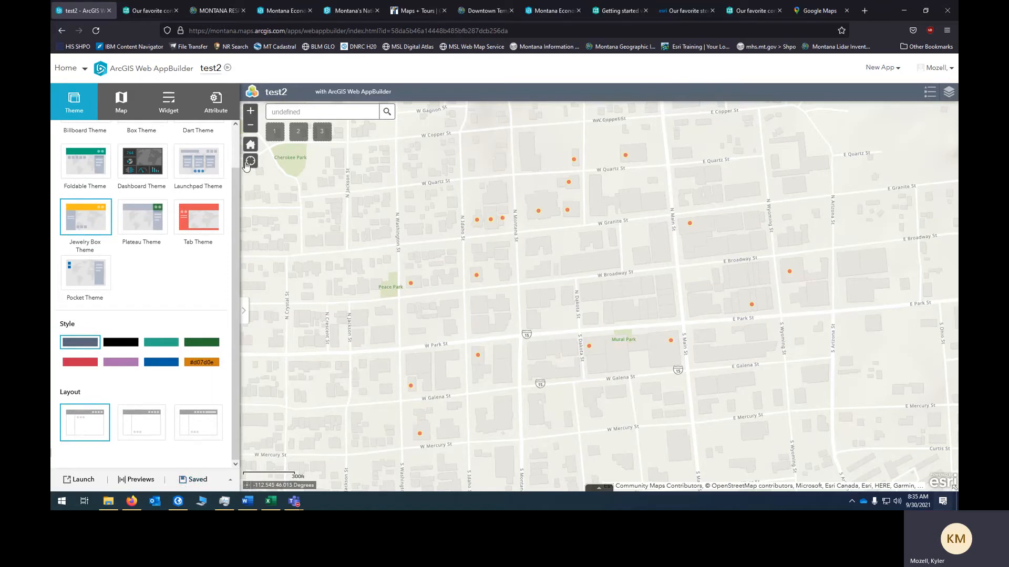
# Open the item page of the test2 web mapping application from the HCDemos content folder
pyautogui.click(72, 70)
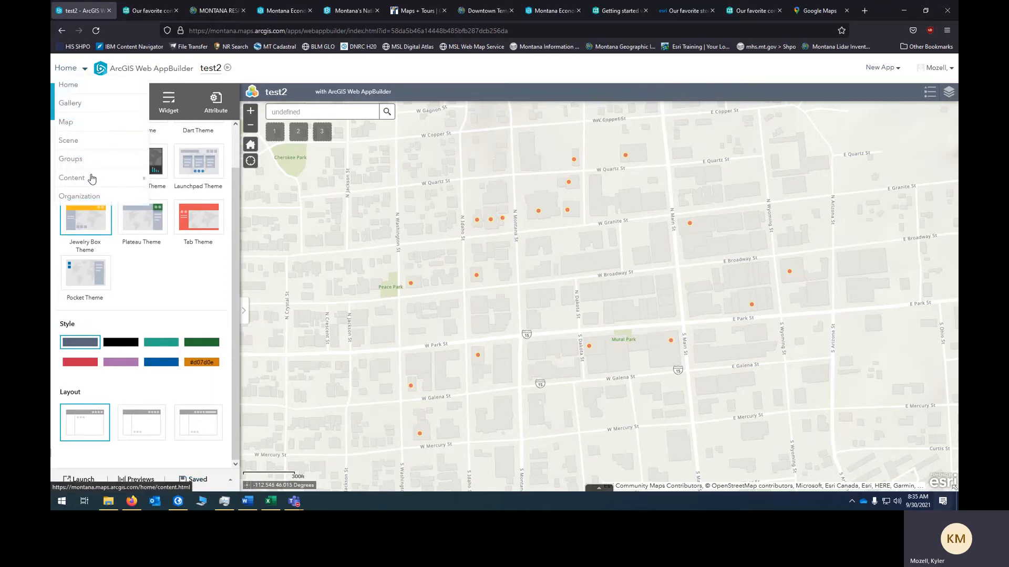
pyautogui.click(89, 177)
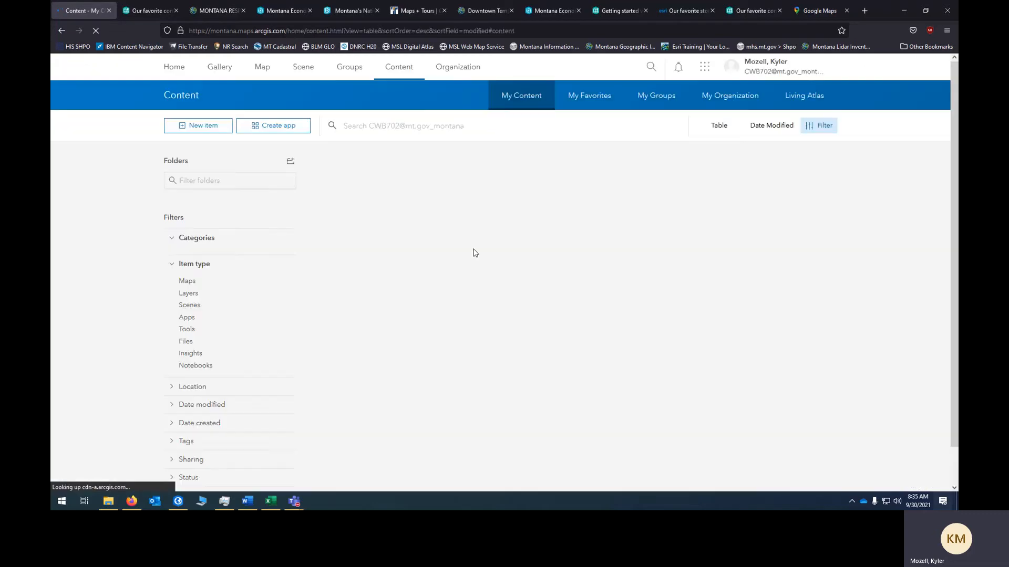
pyautogui.scroll(-4, 226, 268)
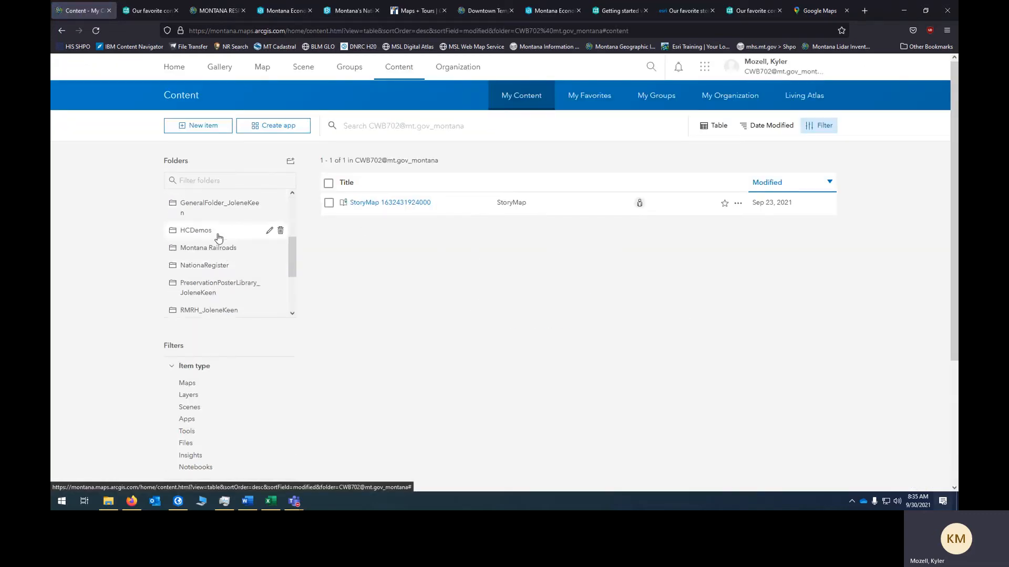
pyautogui.click(217, 235)
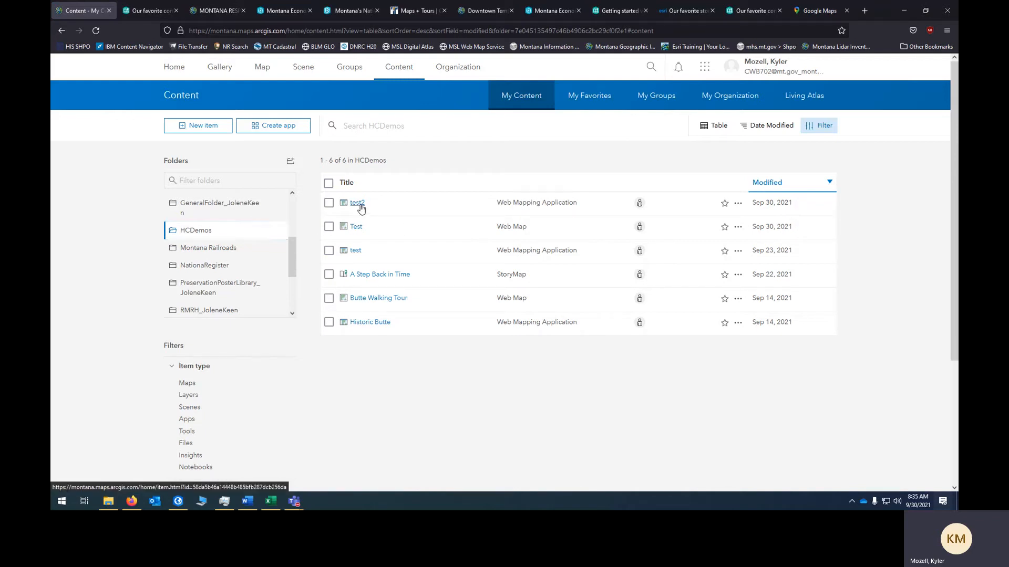
pyautogui.click(359, 203)
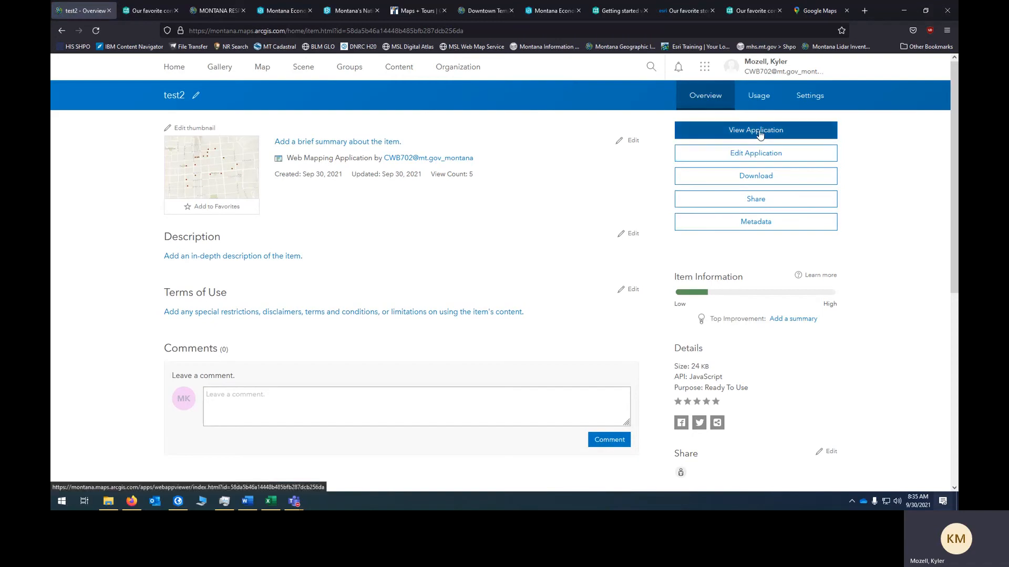
# Review the test2 item's details and sharing levels, trying Everyone (public) and cancelling the sharing change
pyautogui.scroll(-6, 835, 253)
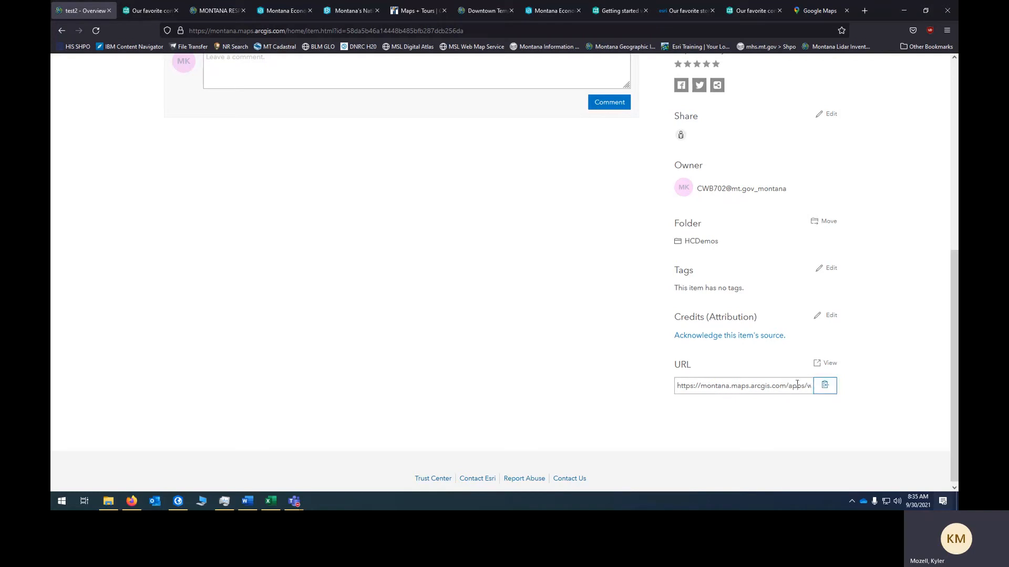
pyautogui.scroll(3, 750, 382)
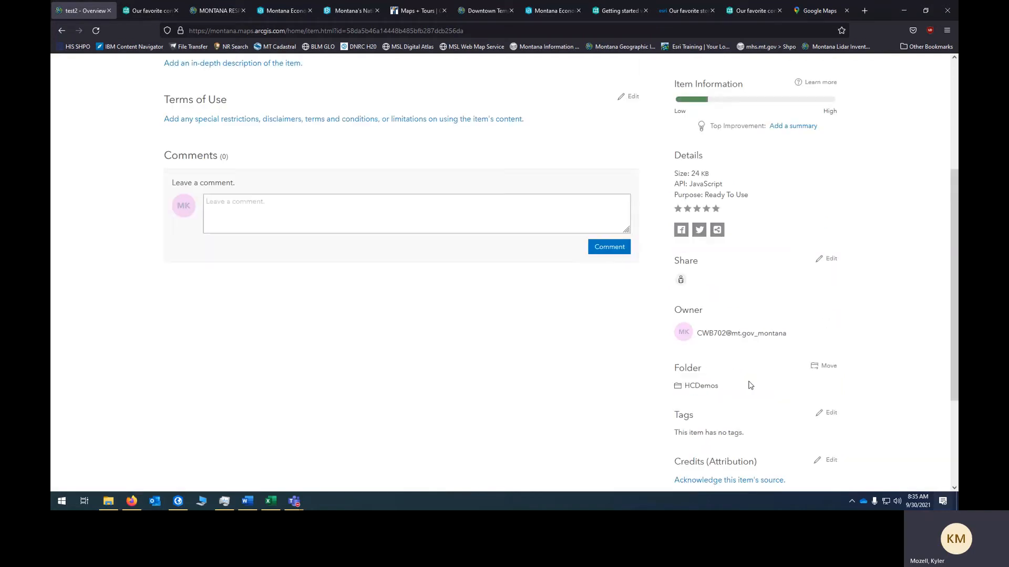
pyautogui.click(827, 260)
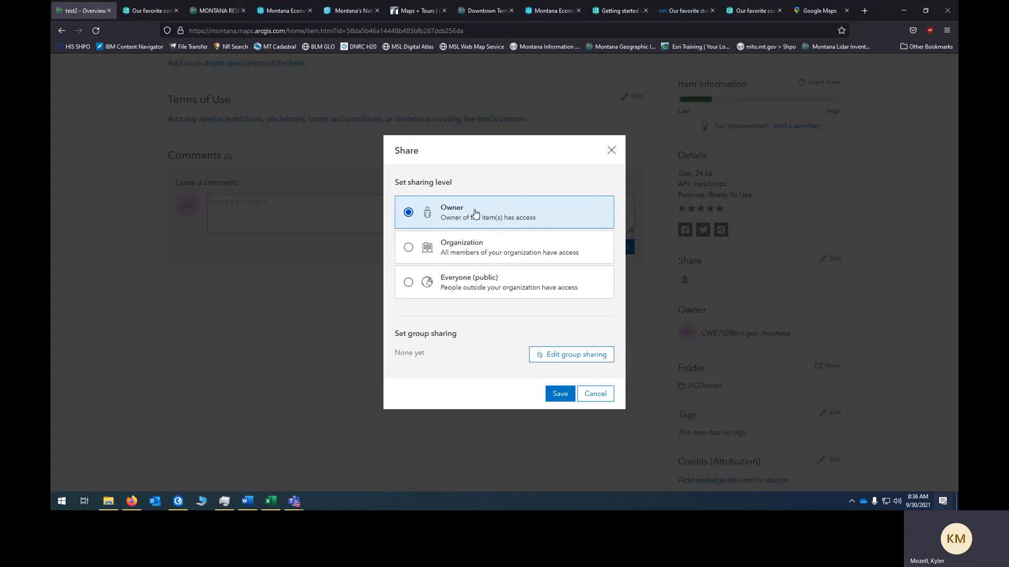
pyautogui.click(455, 283)
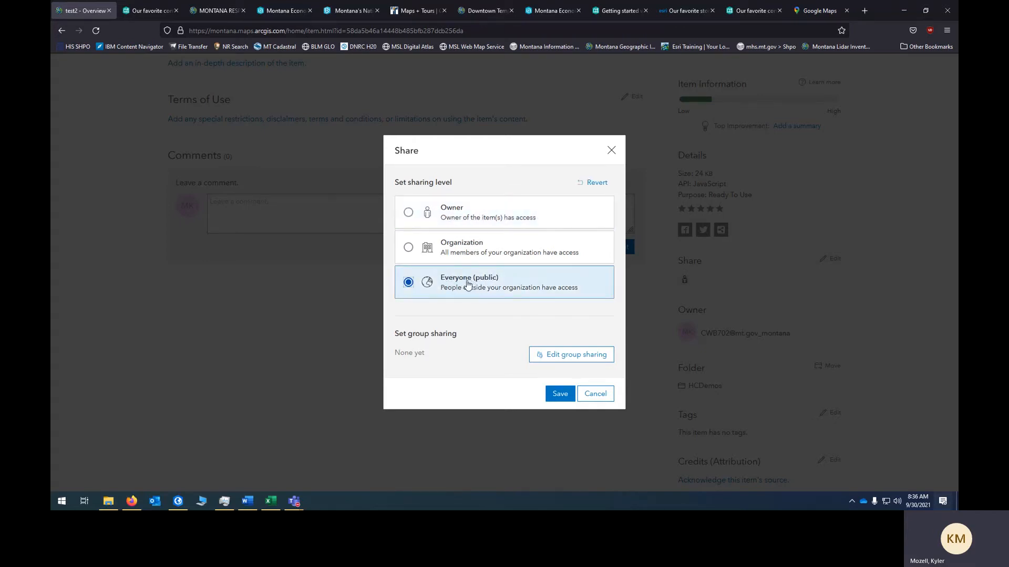
pyautogui.click(599, 394)
pyautogui.scroll(-3, 819, 389)
pyautogui.scroll(3, 821, 380)
pyautogui.scroll(4, 821, 380)
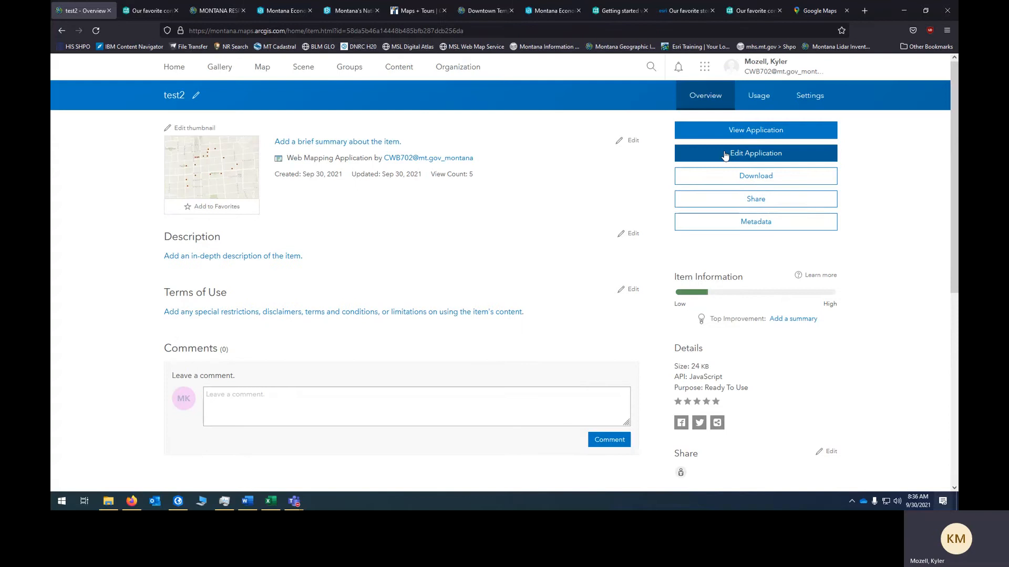
# View the test2 item's usage statistics and check the available reporting periods without choosing another one
pyautogui.click(757, 99)
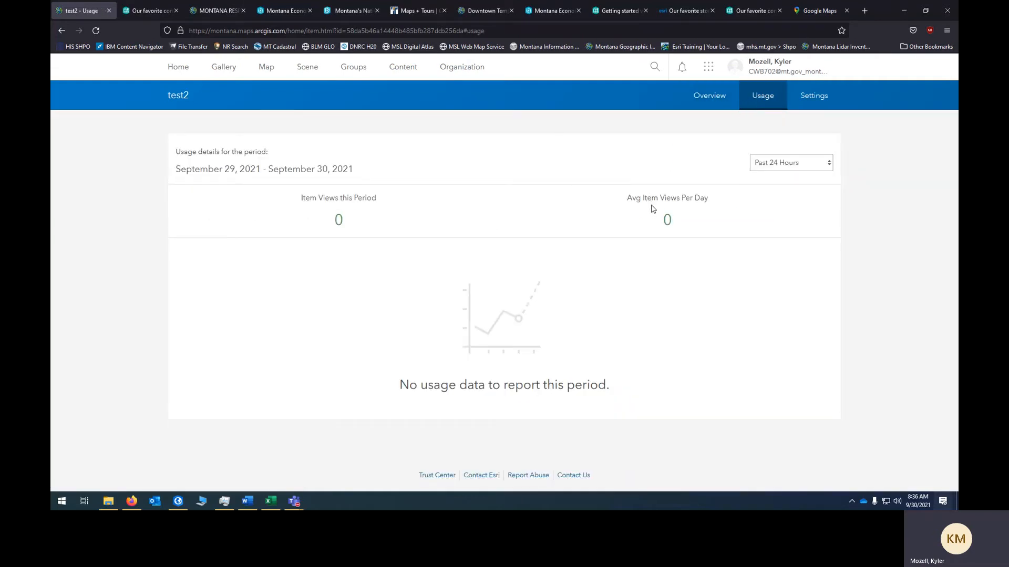
pyautogui.click(829, 164)
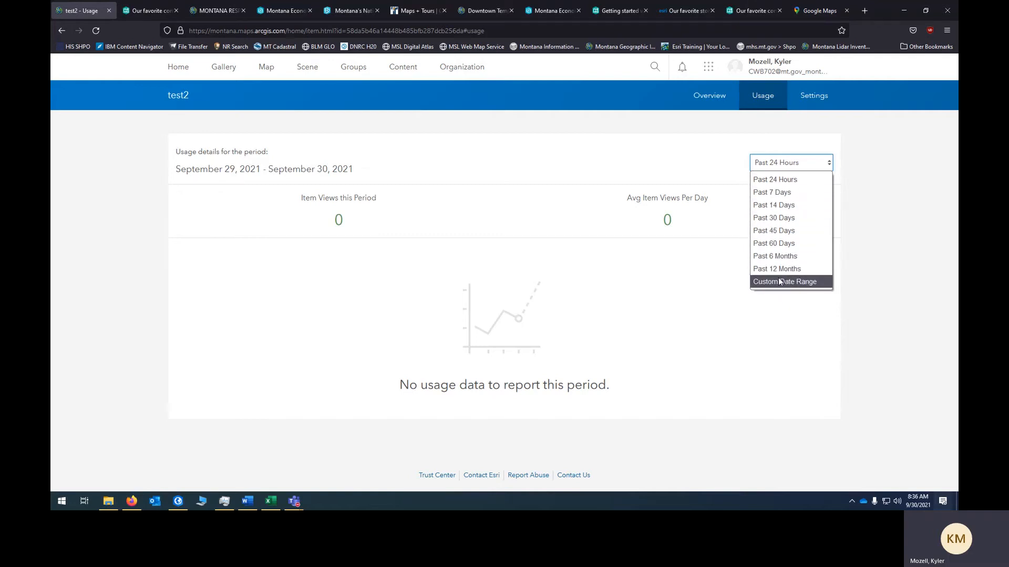
pyautogui.click(872, 226)
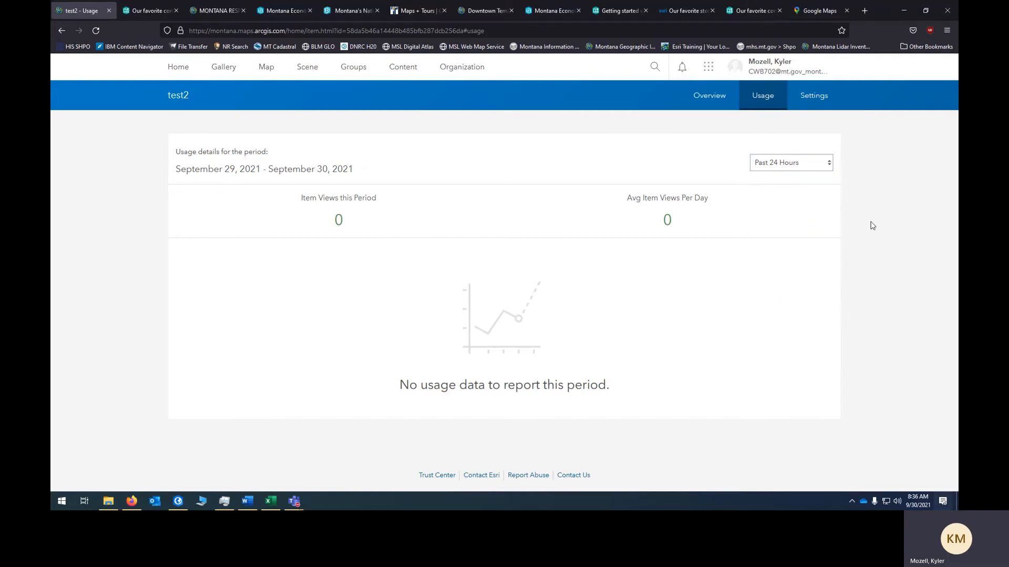
# Look at the open Montana COVID-19 and National Register of Historic Places example apps, and return to the test2 item overview
pyautogui.click(268, 4)
pyautogui.click(218, 7)
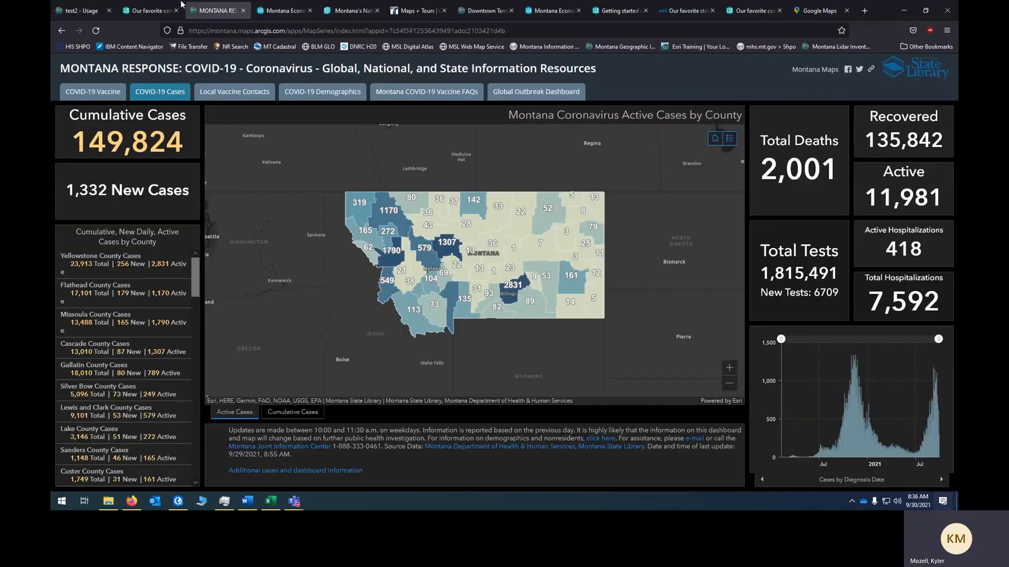
pyautogui.click(153, 7)
pyautogui.click(326, 11)
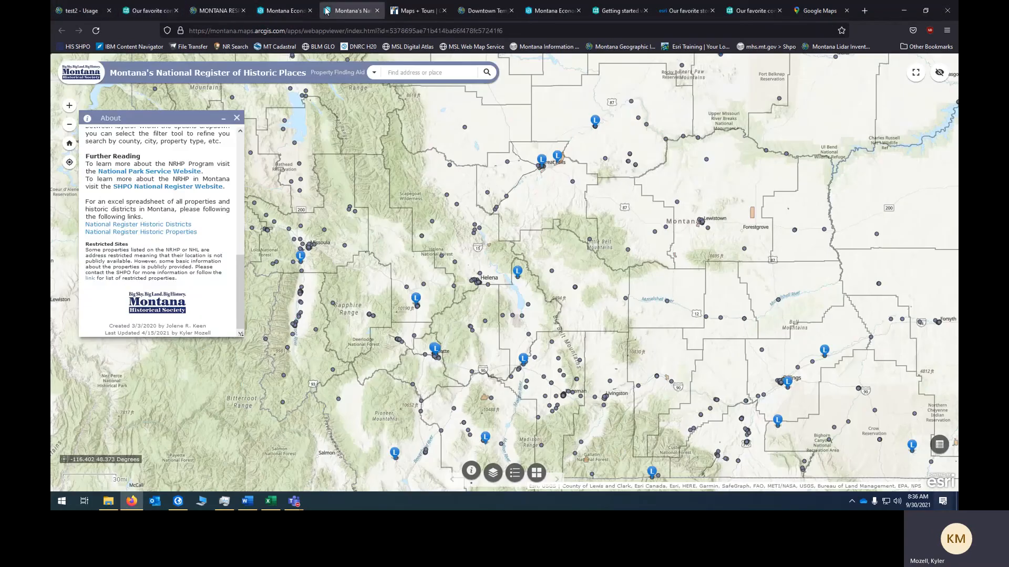
pyautogui.click(82, 12)
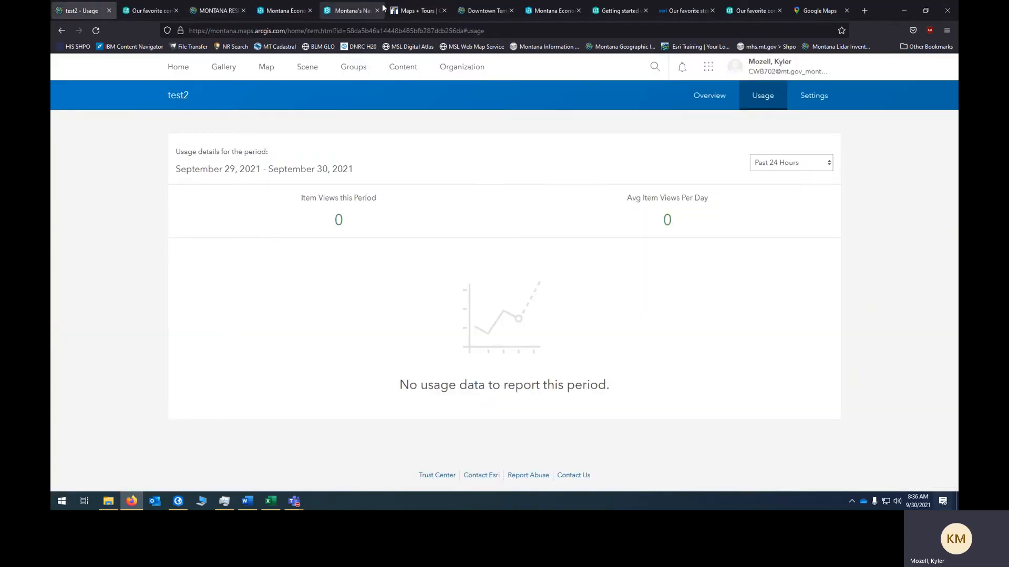
pyautogui.click(720, 100)
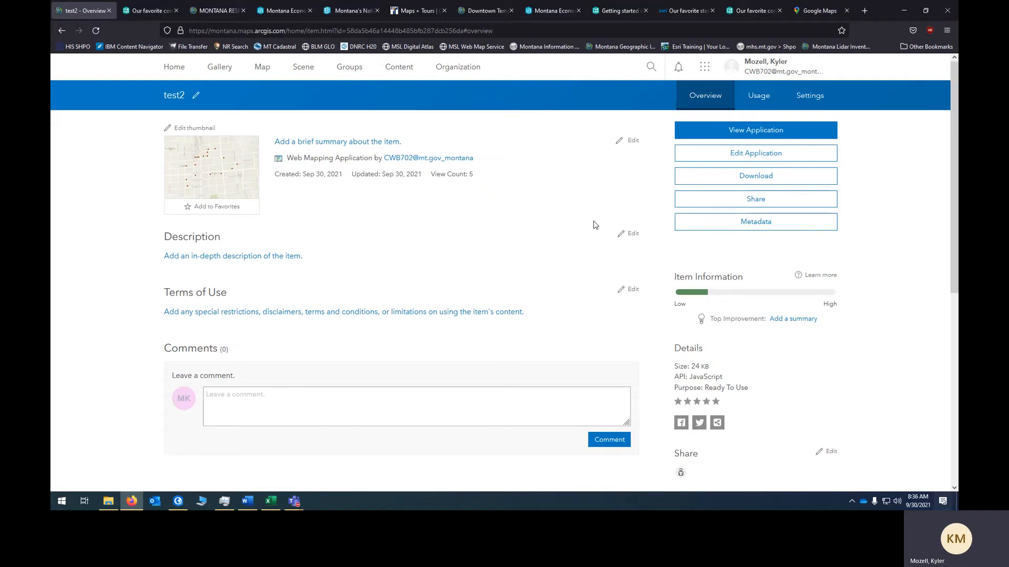
pyautogui.hotkey('alt', 'Tab')
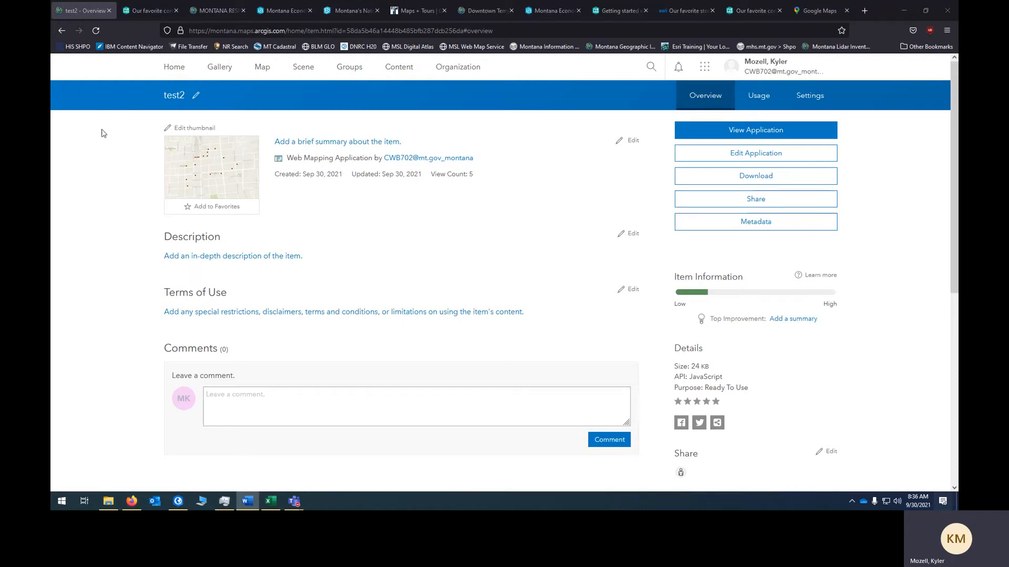
# Launch Experience Builder as a new app from the organization's content page, and start a new experience
pyautogui.click(175, 66)
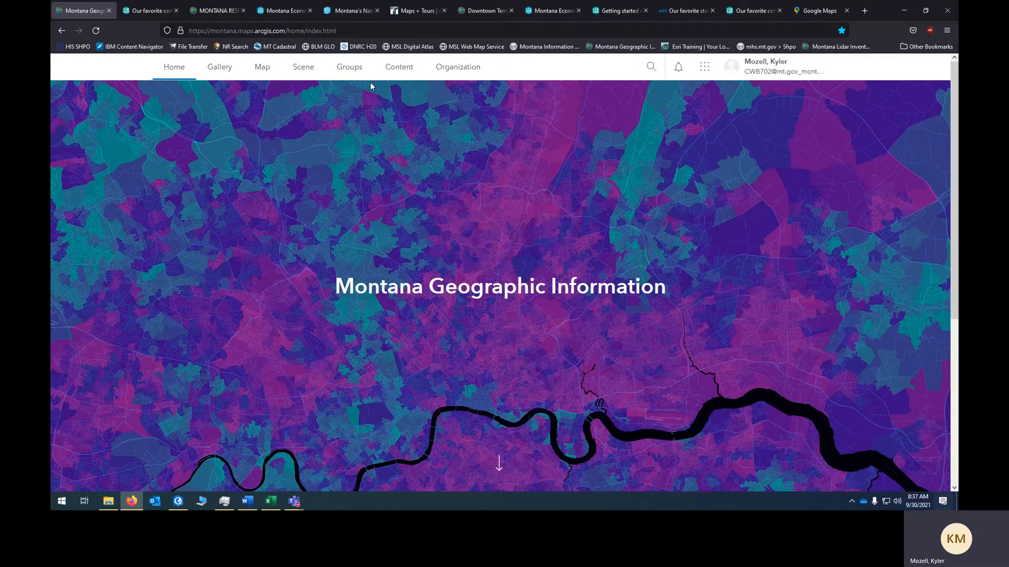
pyautogui.click(387, 66)
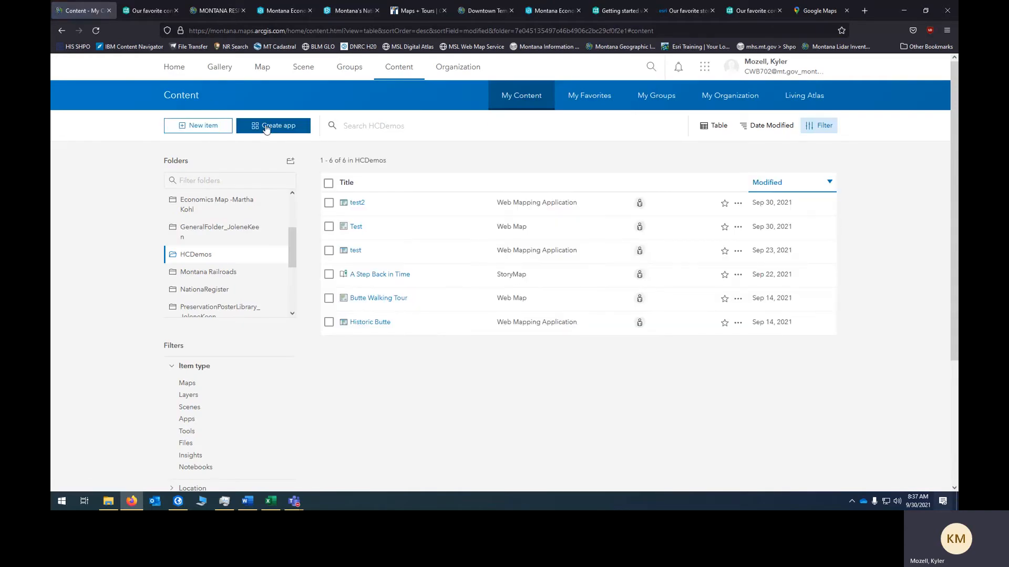
pyautogui.click(266, 128)
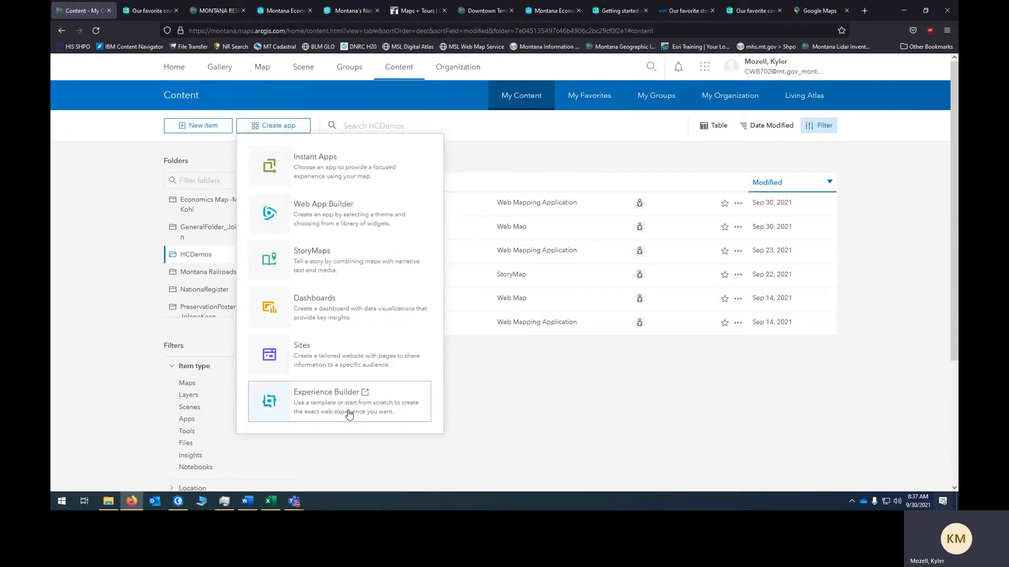
pyautogui.click(302, 408)
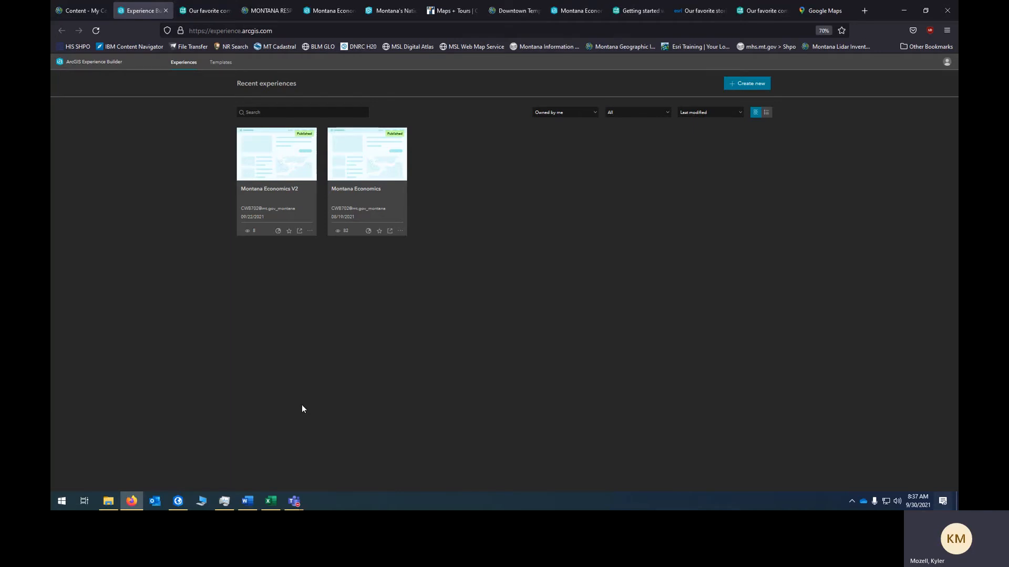
pyautogui.click(731, 84)
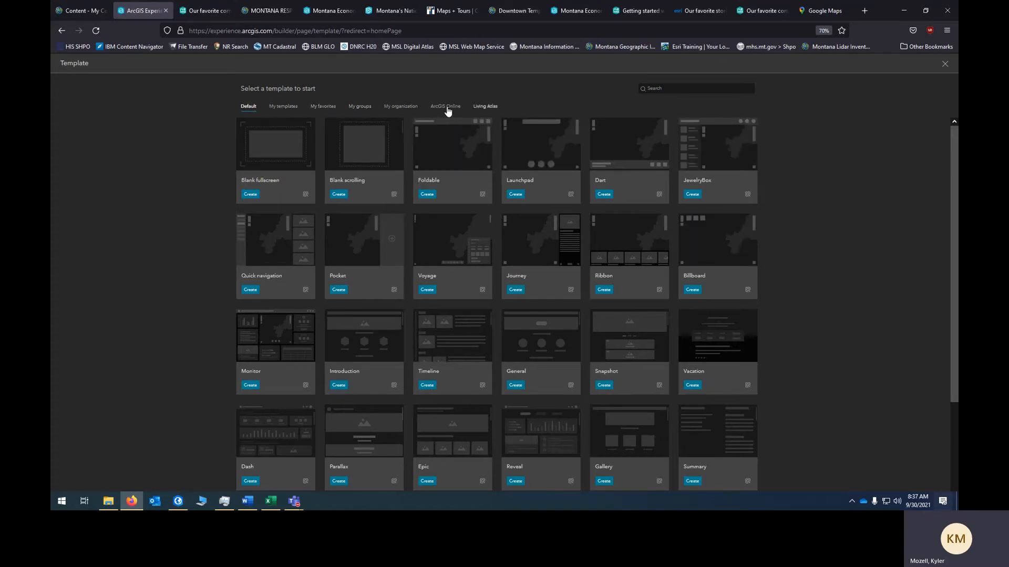
# Compare the organization, ArcGIS Online and default template collections, looking through the full set of default templates
pyautogui.click(395, 107)
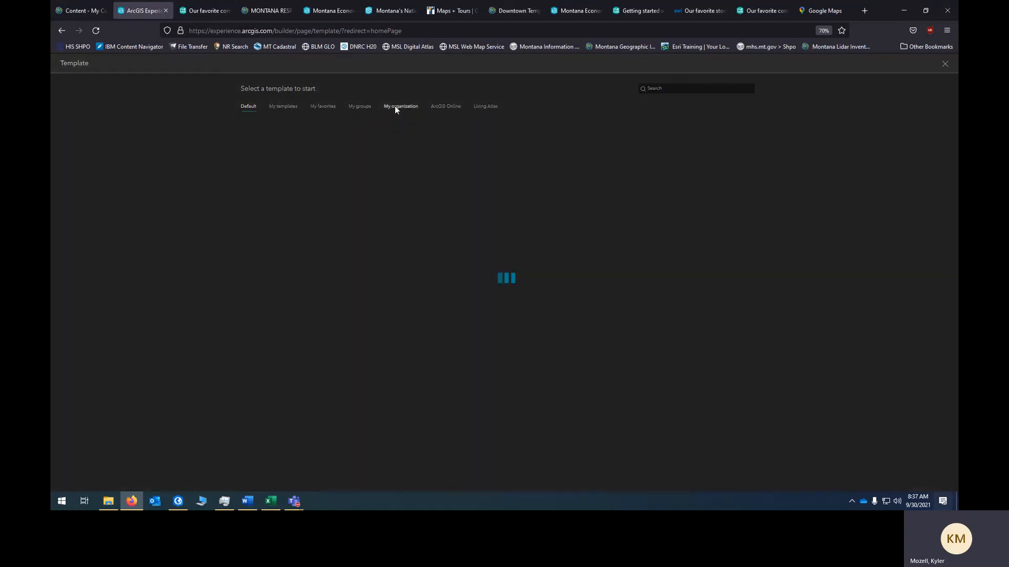
pyautogui.click(449, 107)
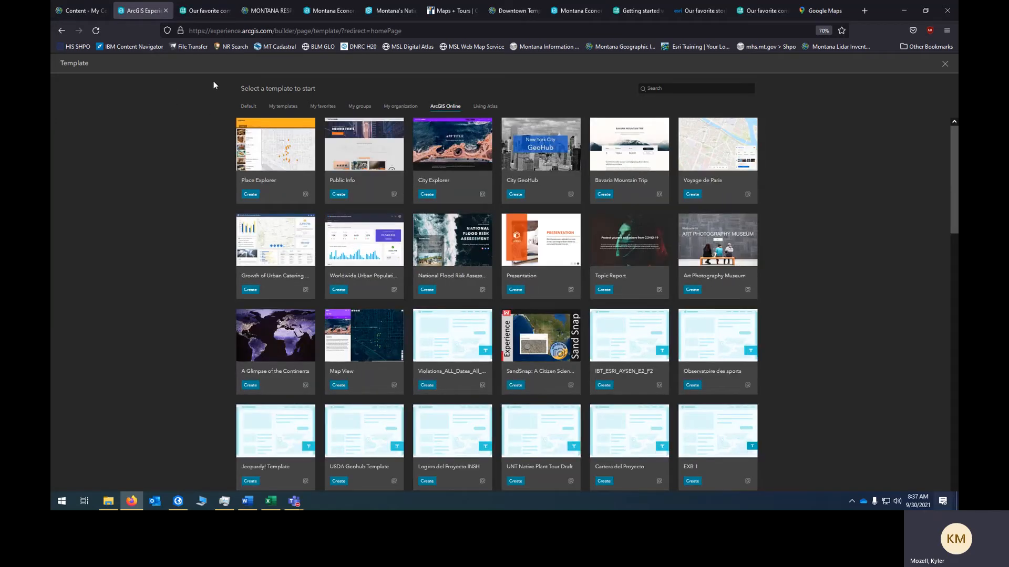
pyautogui.click(249, 107)
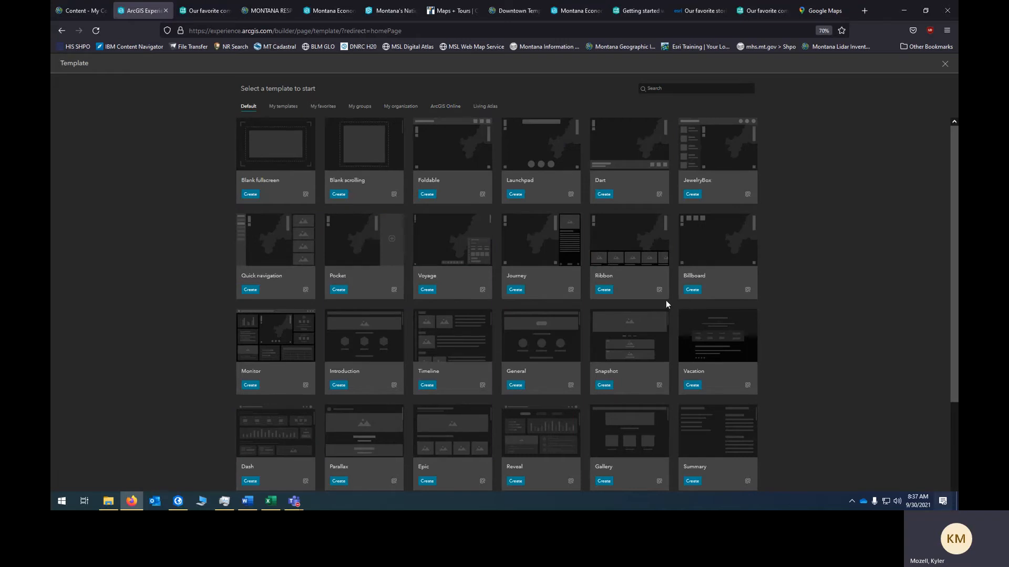
pyautogui.scroll(-3, 600, 301)
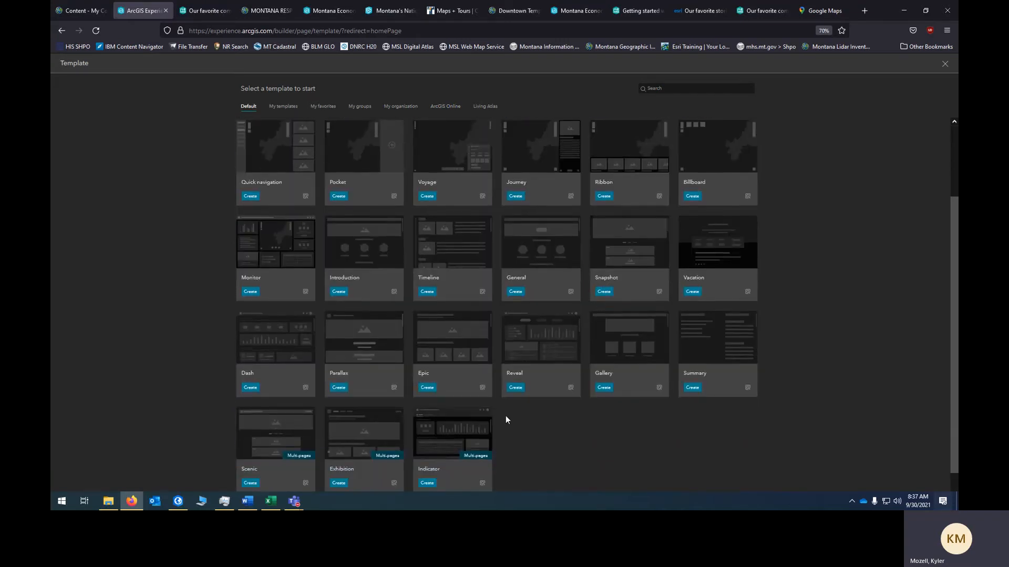
pyautogui.scroll(-1, 580, 422)
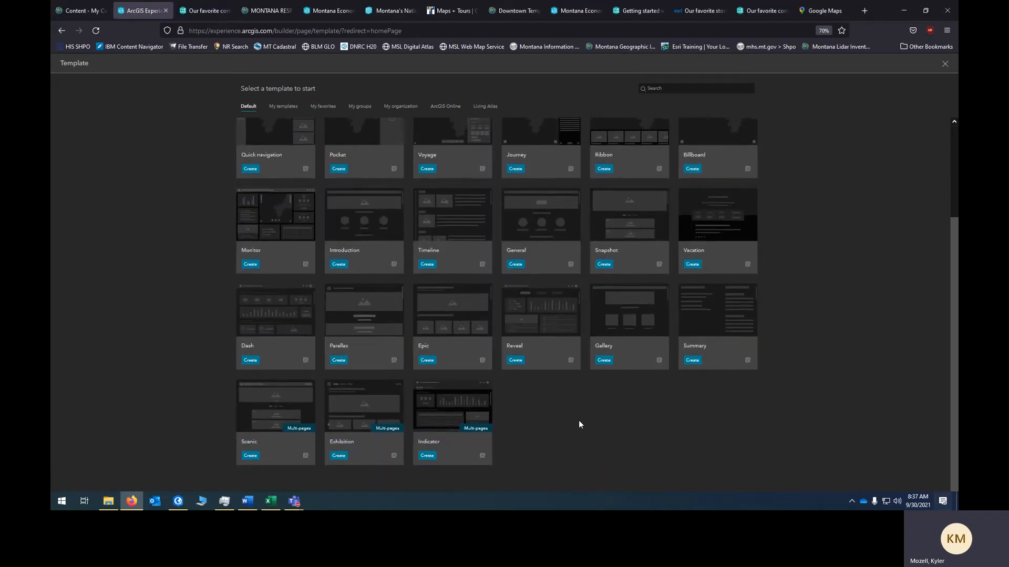
pyautogui.scroll(3, 572, 412)
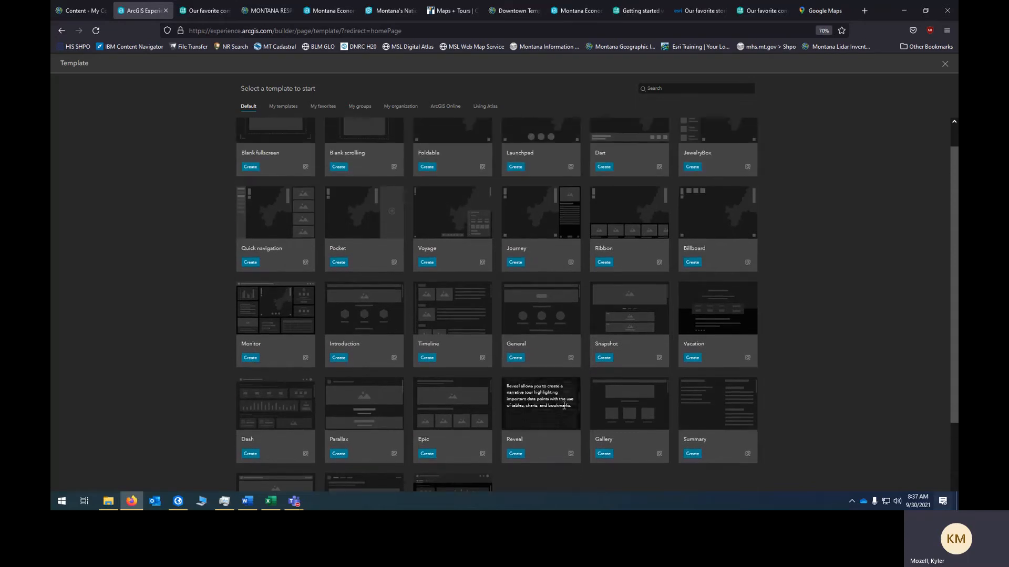
pyautogui.scroll(1, 565, 407)
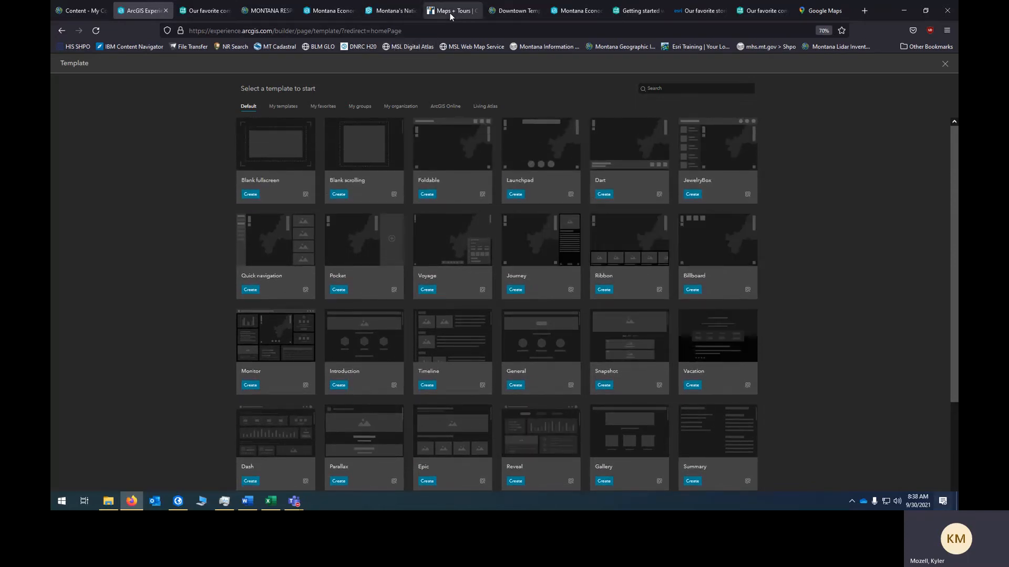
# Try the Montana Economics example experience by selecting the truck Transportation and Cattle Ranching entries, and return to the template gallery
pyautogui.click(368, 12)
pyautogui.click(343, 13)
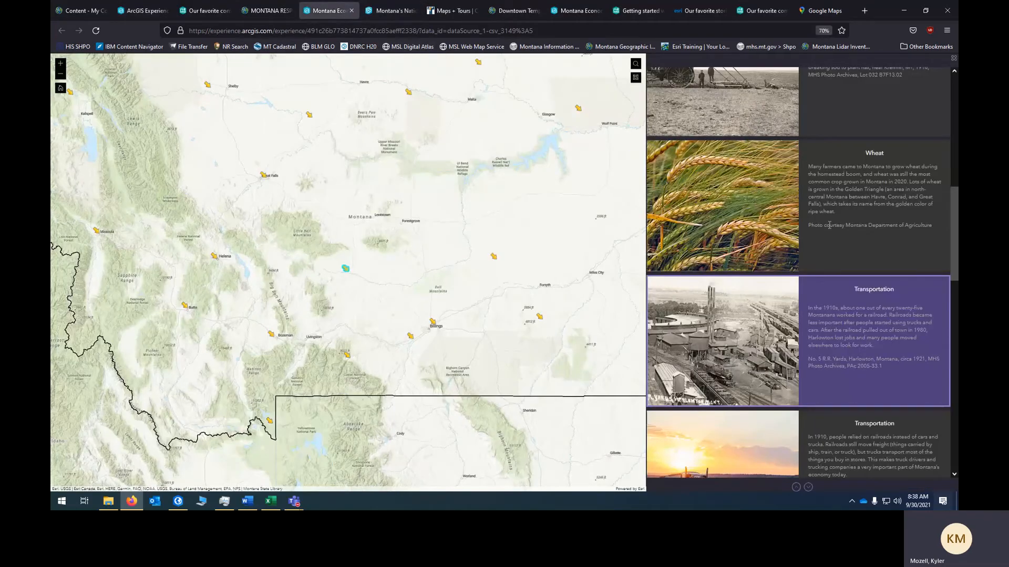
pyautogui.click(837, 450)
pyautogui.scroll(-3, 836, 450)
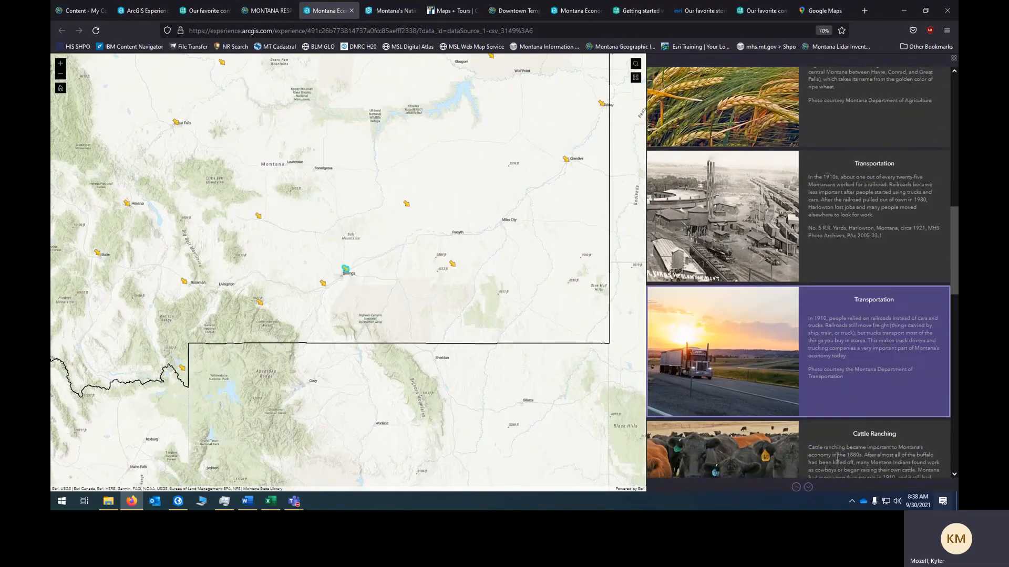
pyautogui.click(830, 455)
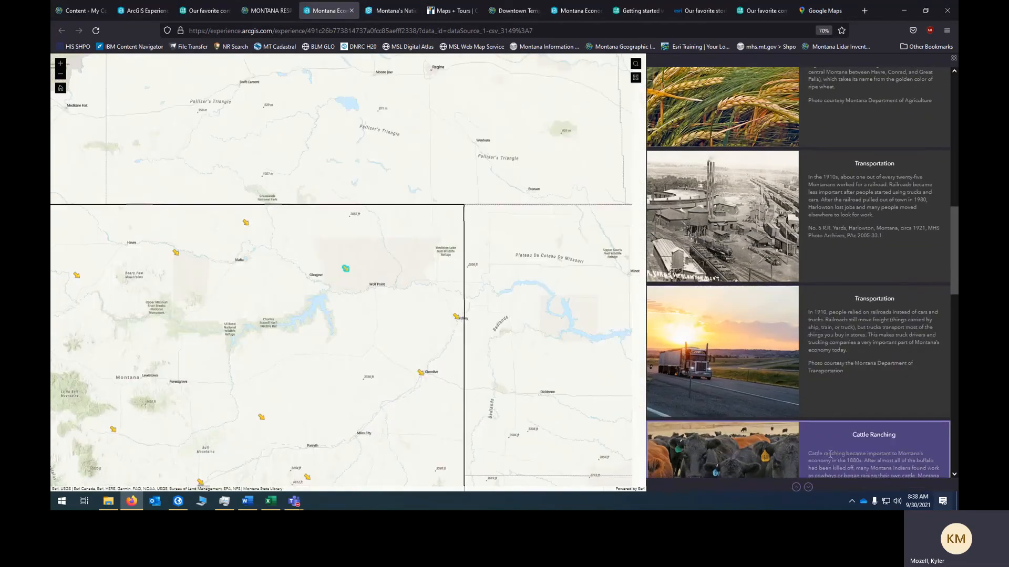
pyautogui.click(143, 12)
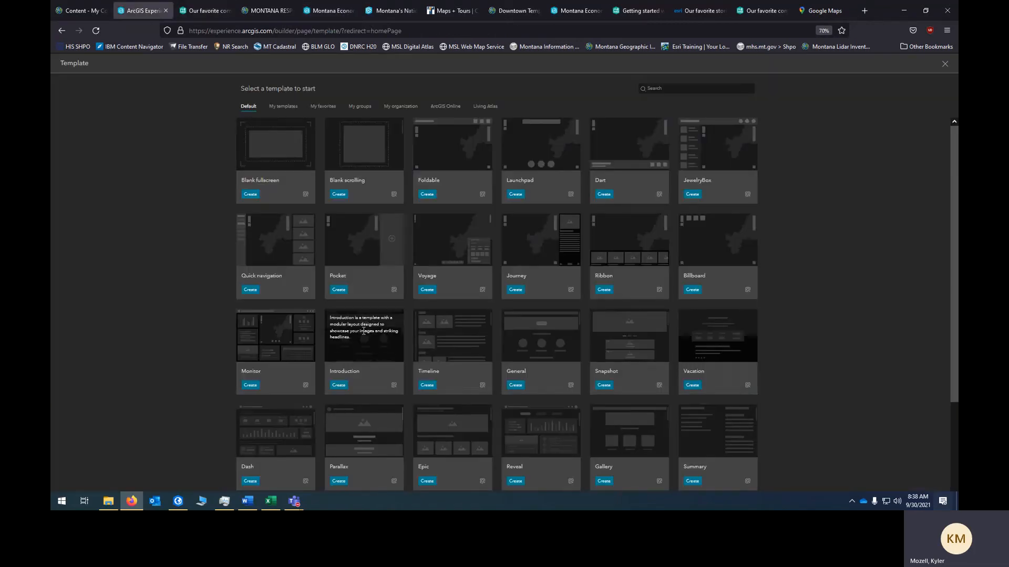
# Examine the layouts of the default Experience Builder templates, from JewelryBox down to the multi-page ones
pyautogui.moveTo(698, 159)
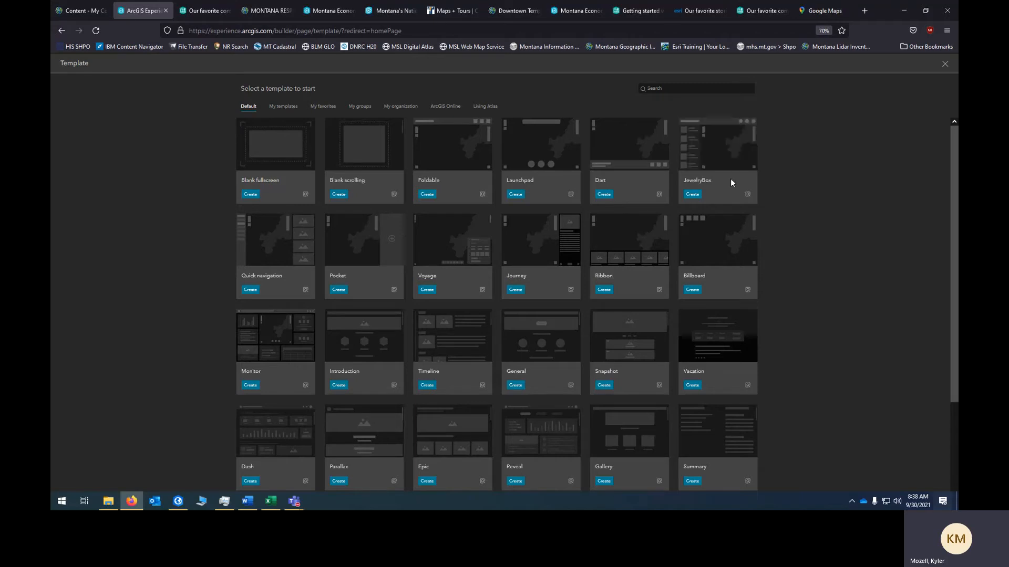
pyautogui.scroll(-3, 738, 209)
pyautogui.scroll(-5, 739, 209)
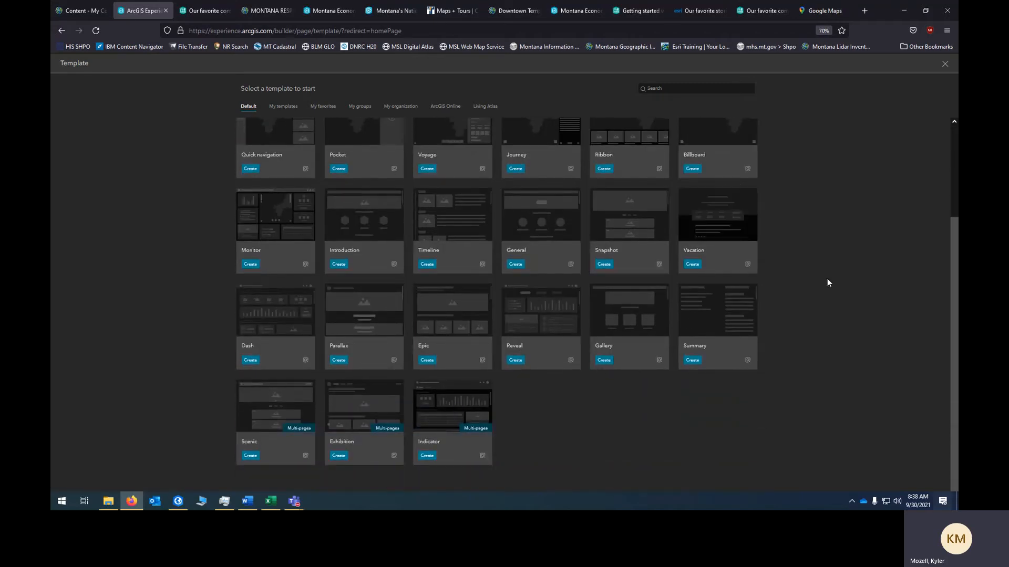
pyautogui.scroll(5, 818, 281)
pyautogui.moveTo(714, 290)
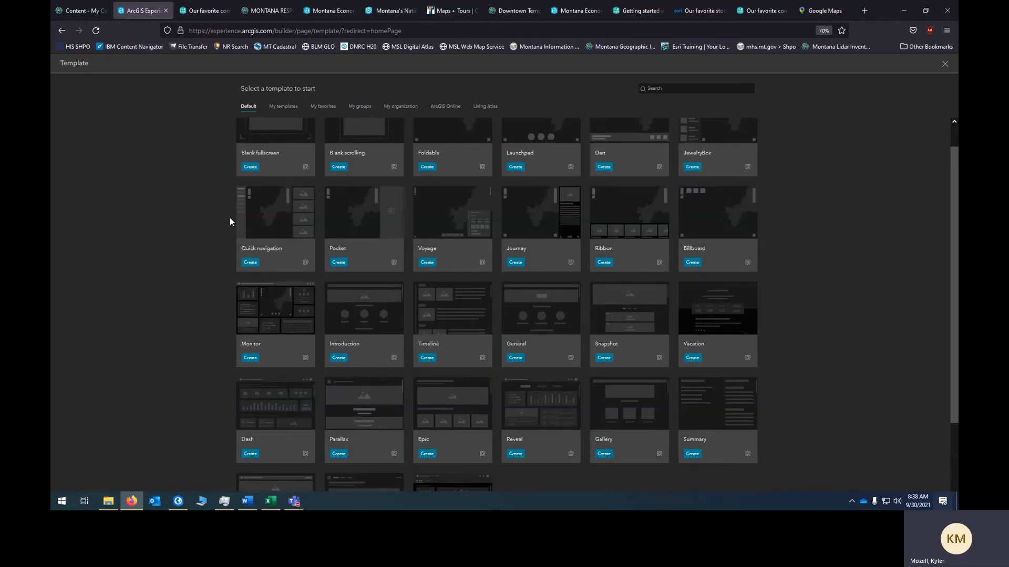
# Preview the Quick navigation template and test its third and first bookmarks on the map
pyautogui.click(306, 262)
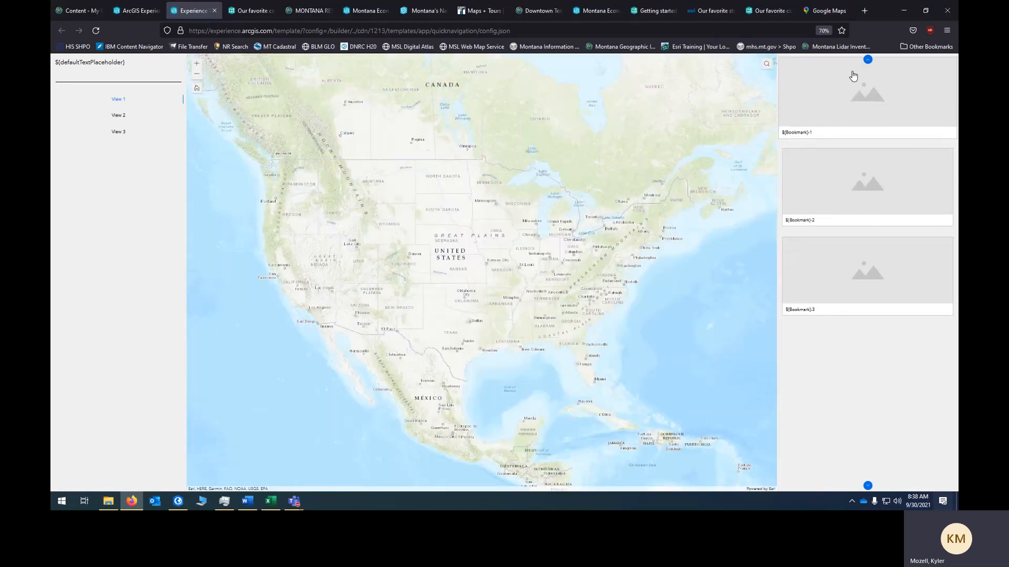
pyautogui.click(833, 286)
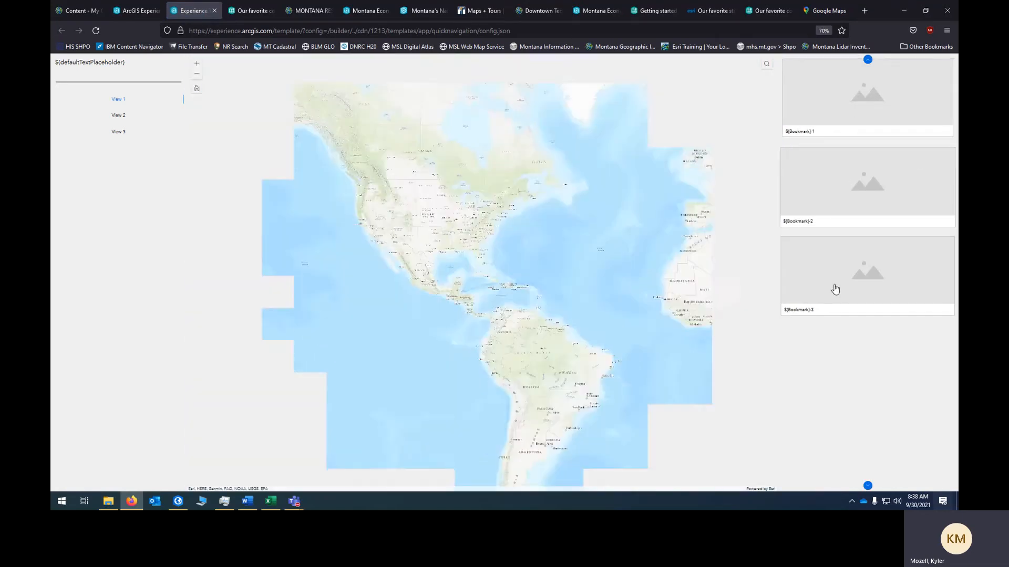
pyautogui.click(869, 104)
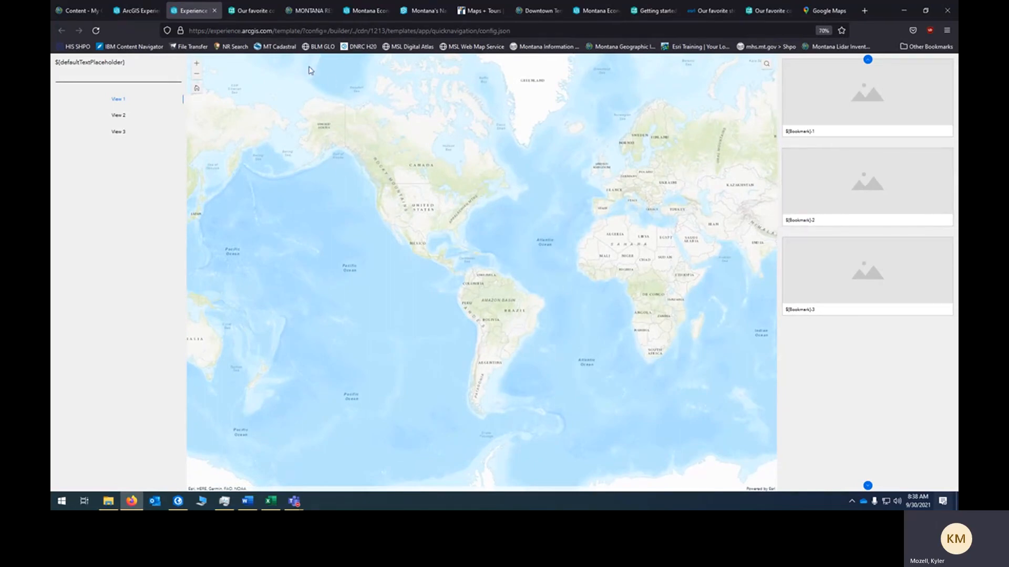
# Close the template preview, open the Montana Economics V2 experience, and inspect the settings of its list and map widgets
pyautogui.click(214, 11)
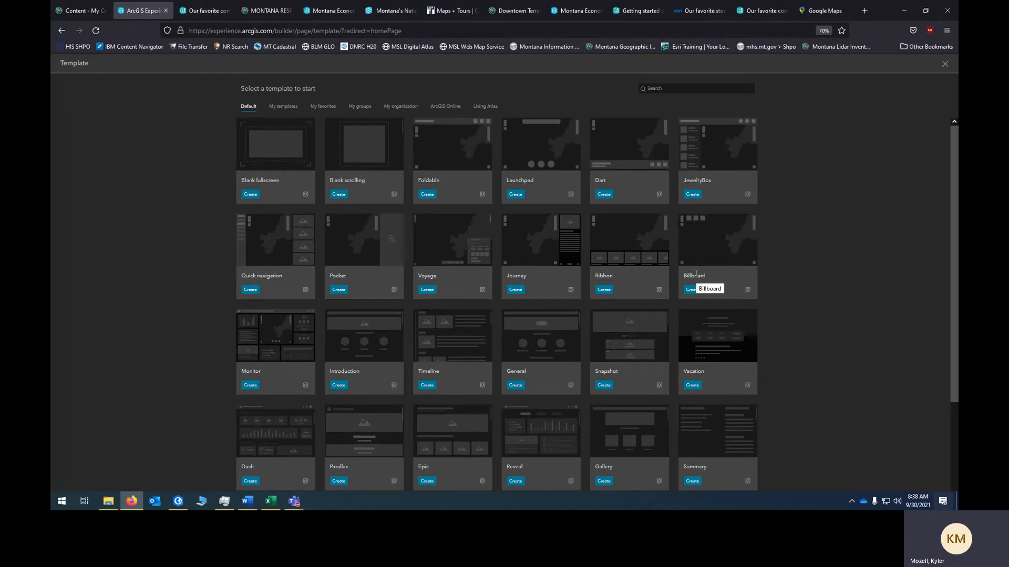
pyautogui.hotkey('alt', 'Left')
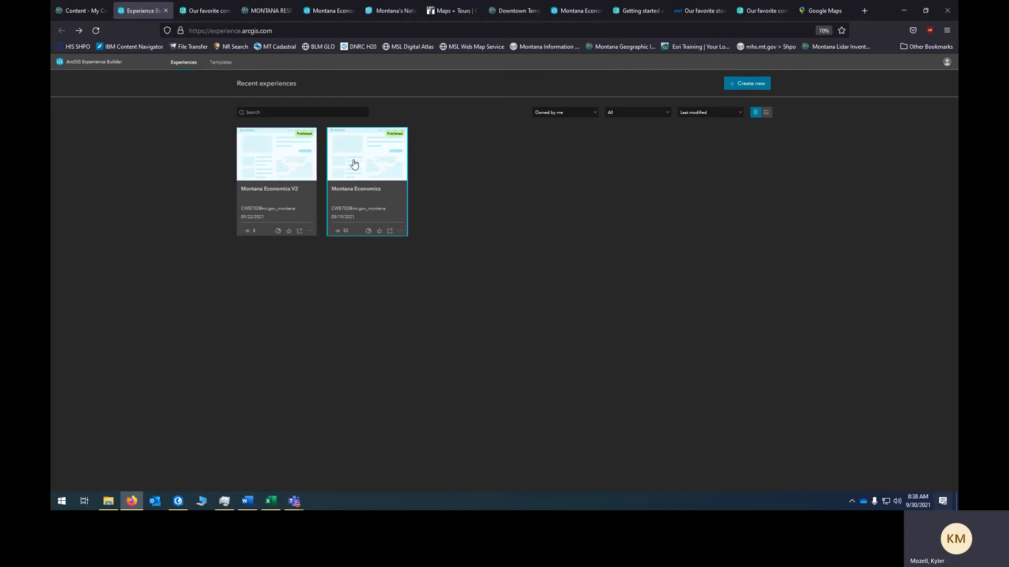
pyautogui.click(266, 160)
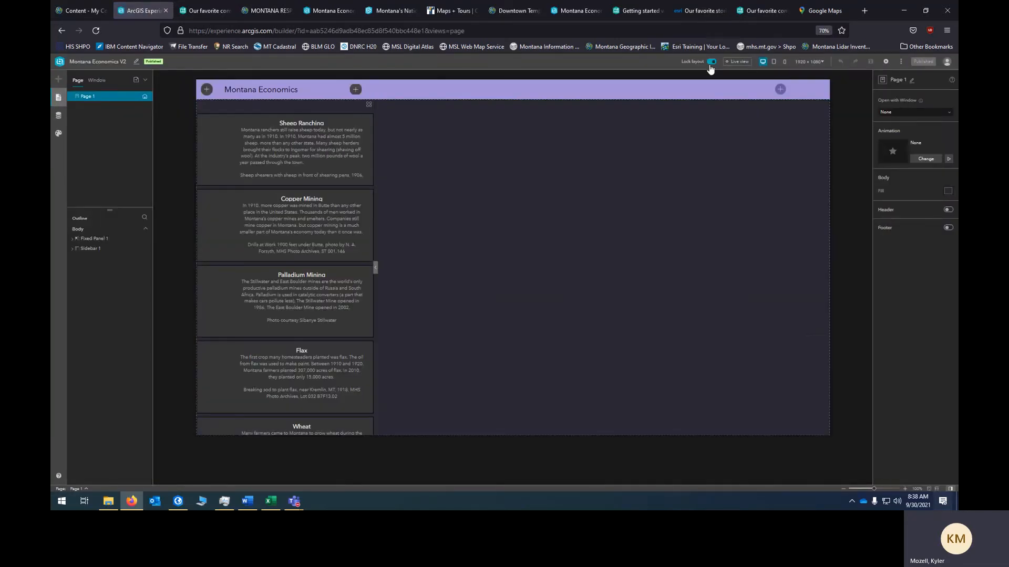
pyautogui.click(281, 164)
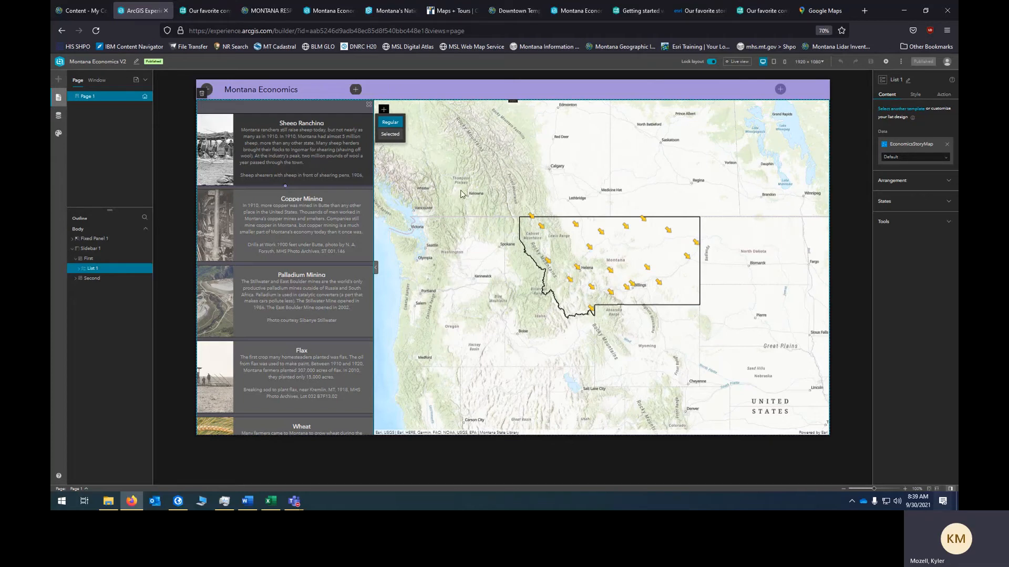
pyautogui.click(476, 188)
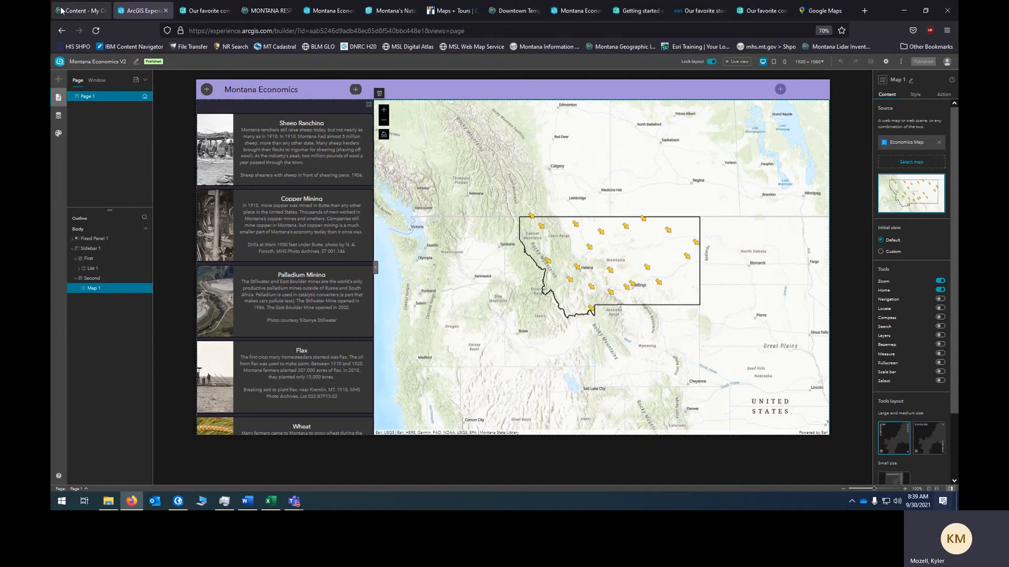
# Create a new StoryMaps story from the My Content page and close the Experience Builder page
pyautogui.click(84, 10)
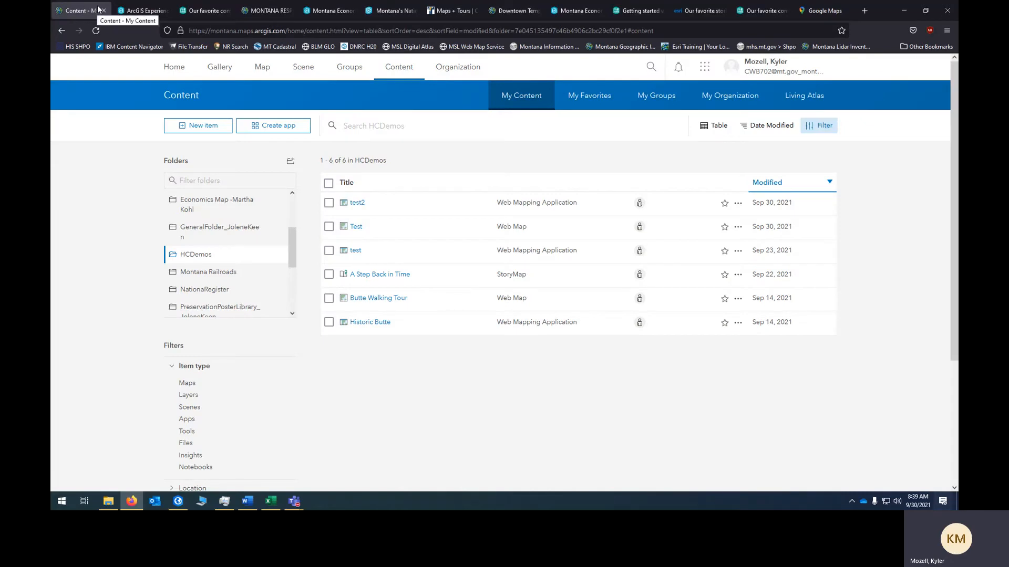
pyautogui.click(287, 127)
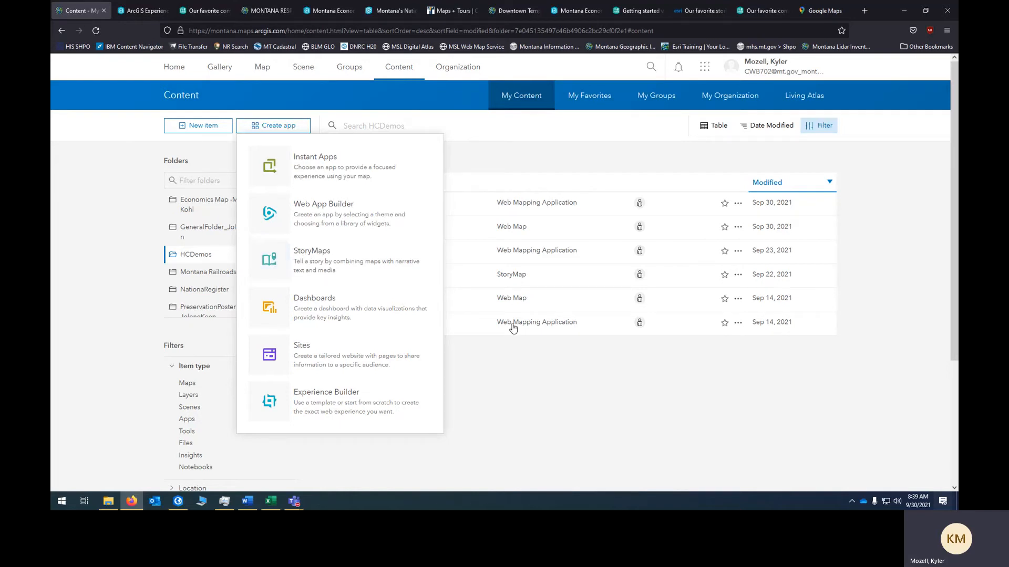
pyautogui.click(489, 389)
pyautogui.click(288, 126)
pyautogui.click(279, 257)
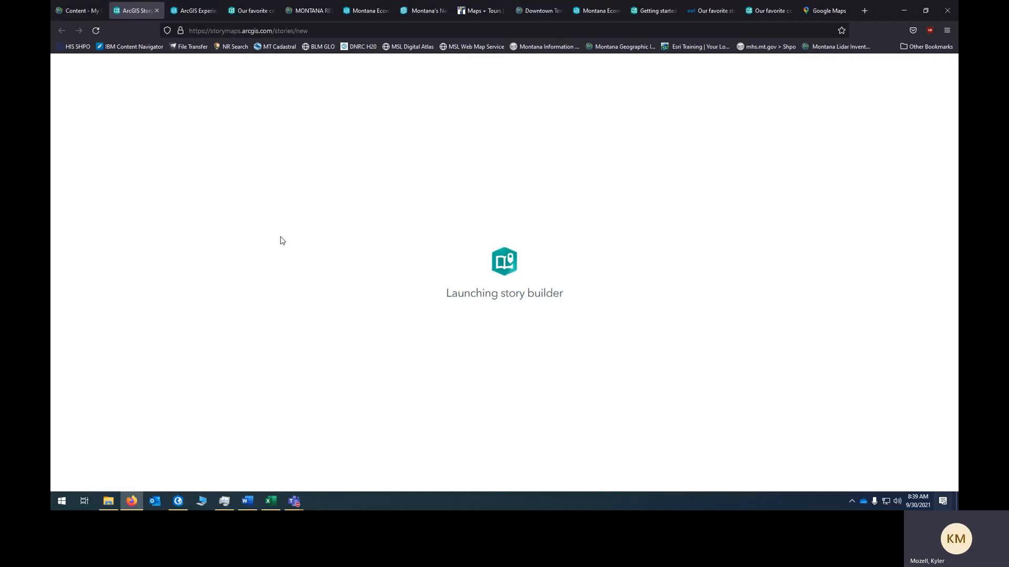
pyautogui.click(213, 7)
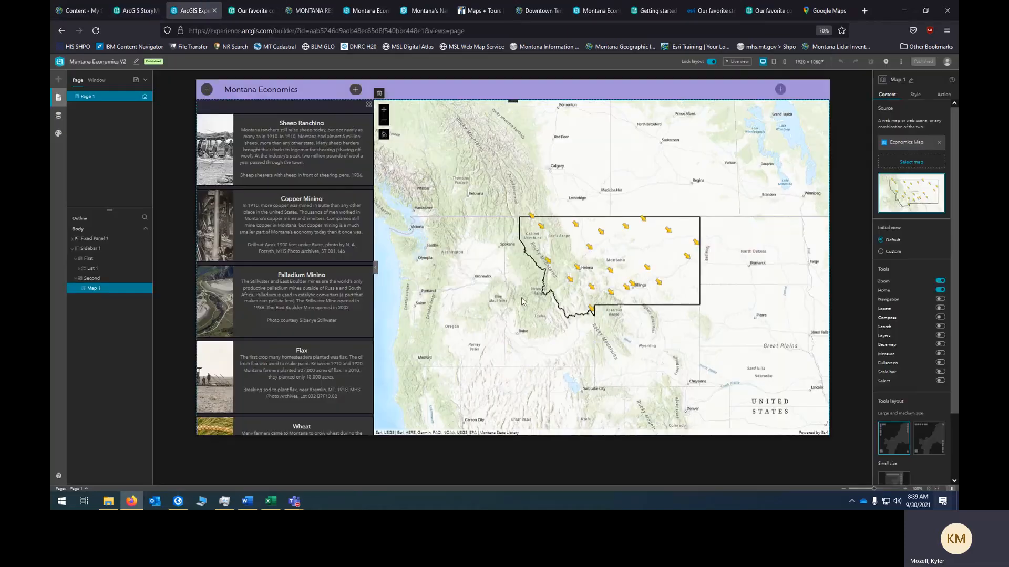
pyautogui.click(214, 10)
# Look through the map tour in the Orkney 5,000 Years Ago section of the community story, and return to the untitled story
pyautogui.scroll(-10, 505, 243)
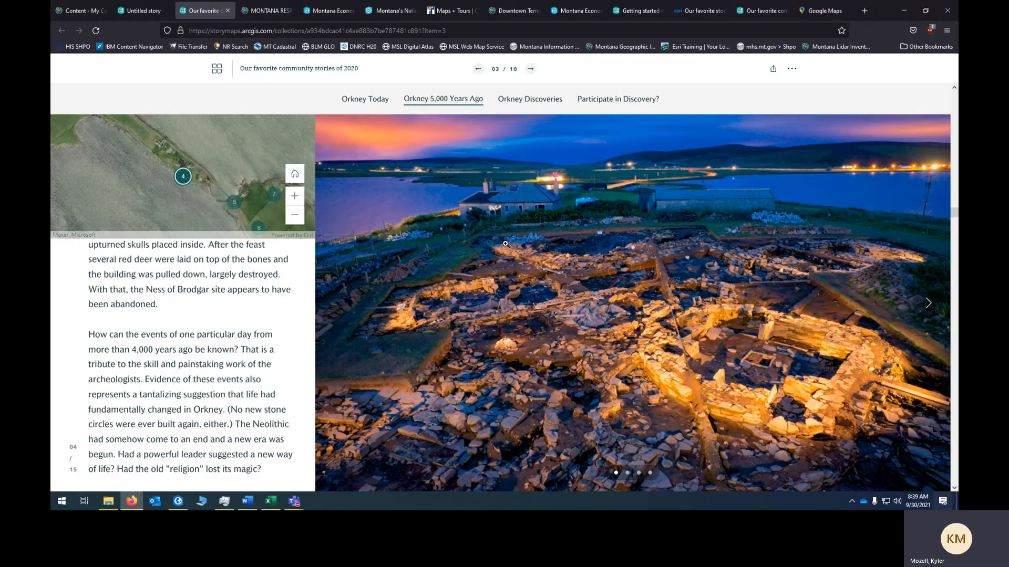
pyautogui.scroll(-10, 505, 243)
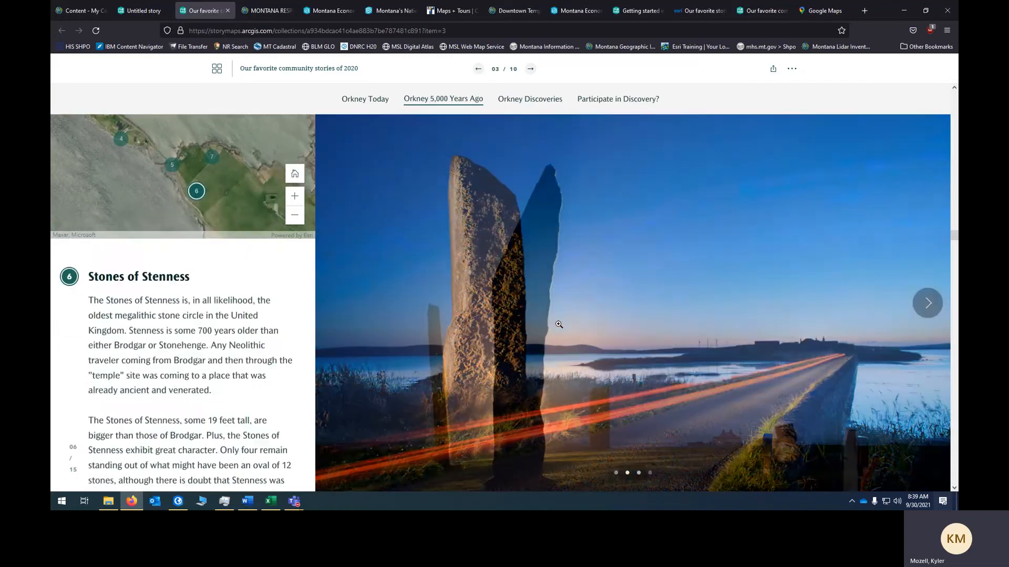
pyautogui.scroll(-10, 521, 340)
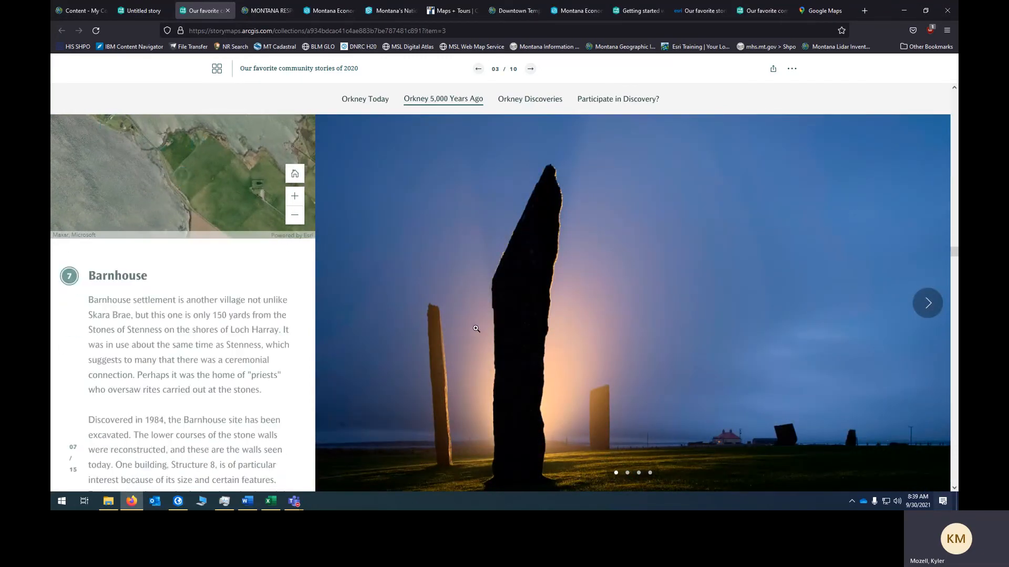
pyautogui.scroll(-10, 470, 326)
pyautogui.hotkey('ctrl', 'pageup')
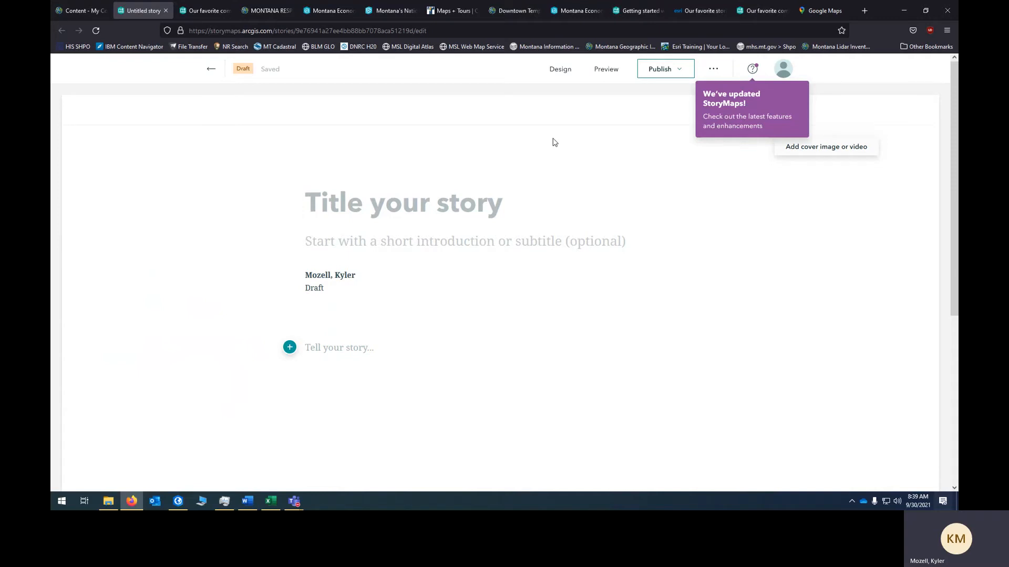
# Try a button block in the body of the untitled story and remove it
pyautogui.click(291, 349)
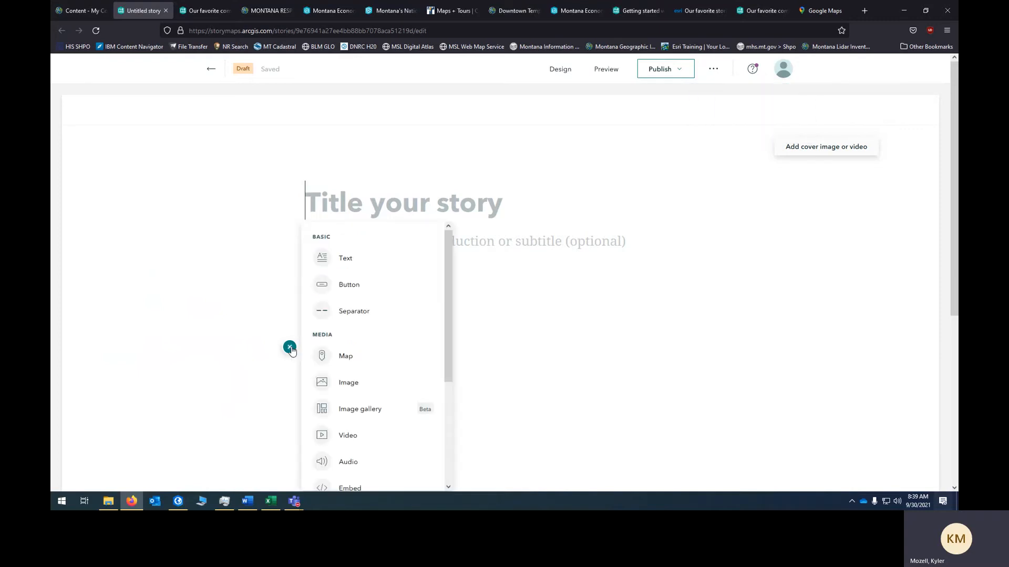
pyautogui.scroll(-2, 562, 275)
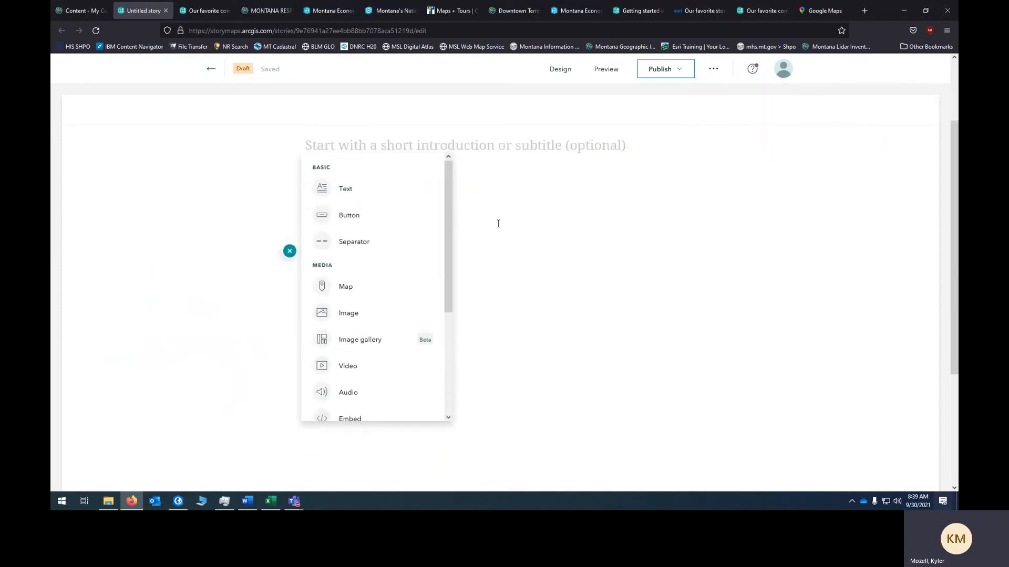
pyautogui.scroll(1, 492, 236)
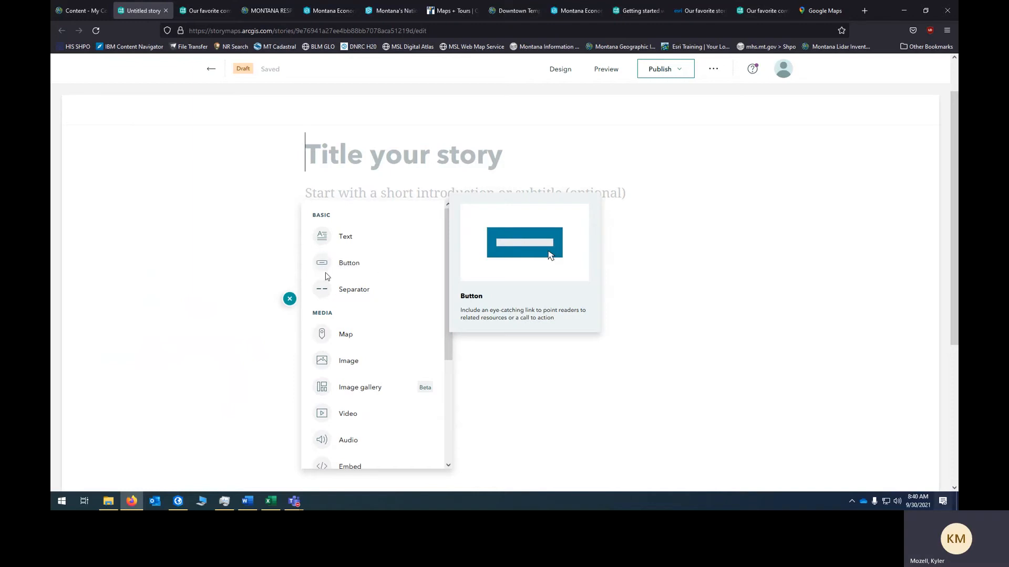
pyautogui.click(344, 264)
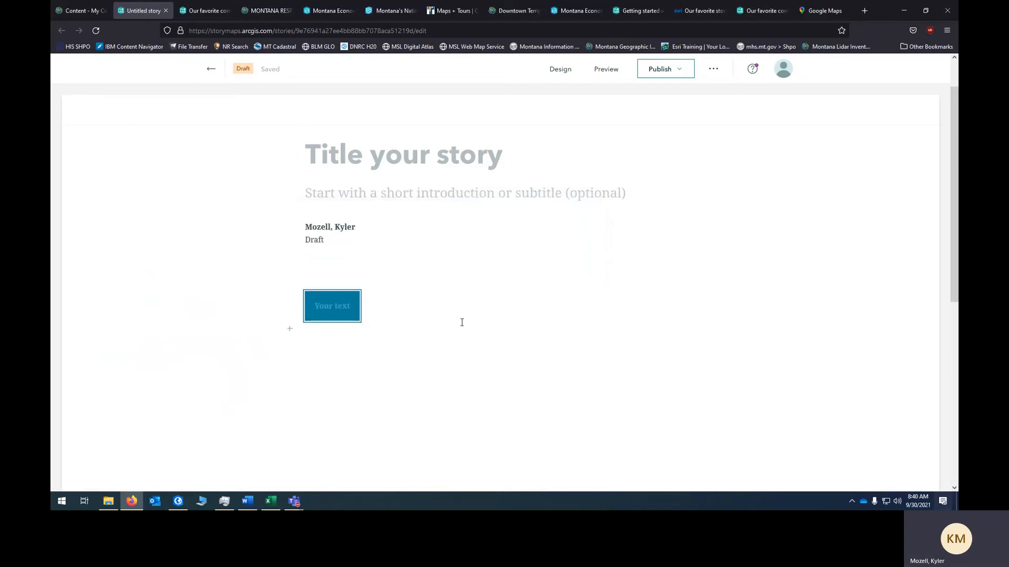
pyautogui.click(339, 318)
pyautogui.click(352, 336)
# Try a separator block in the story body and delete it
pyautogui.click(290, 300)
pyautogui.click(367, 294)
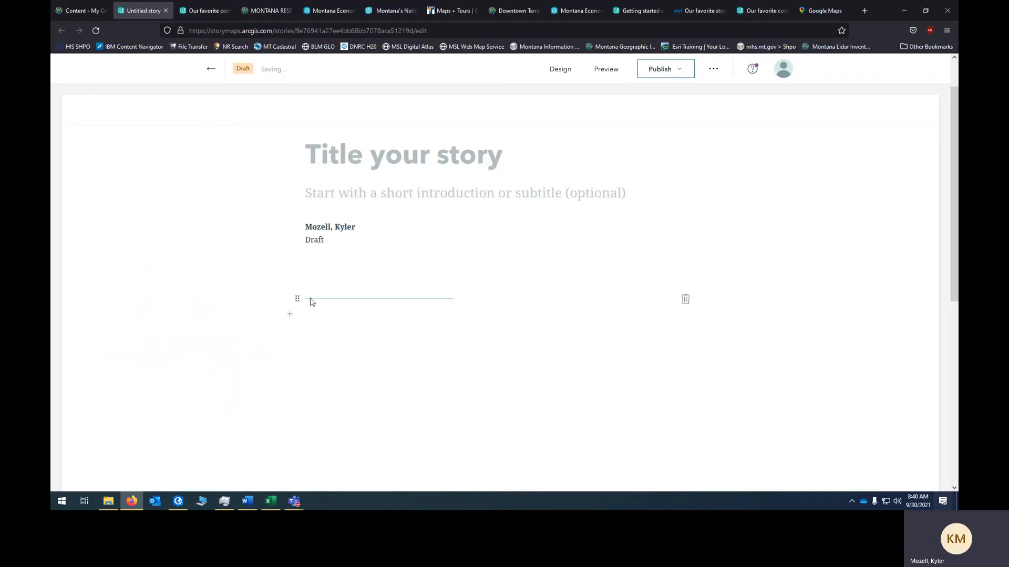
pyautogui.moveTo(297, 299); pyautogui.dragTo(451, 299)
pyautogui.click(686, 300)
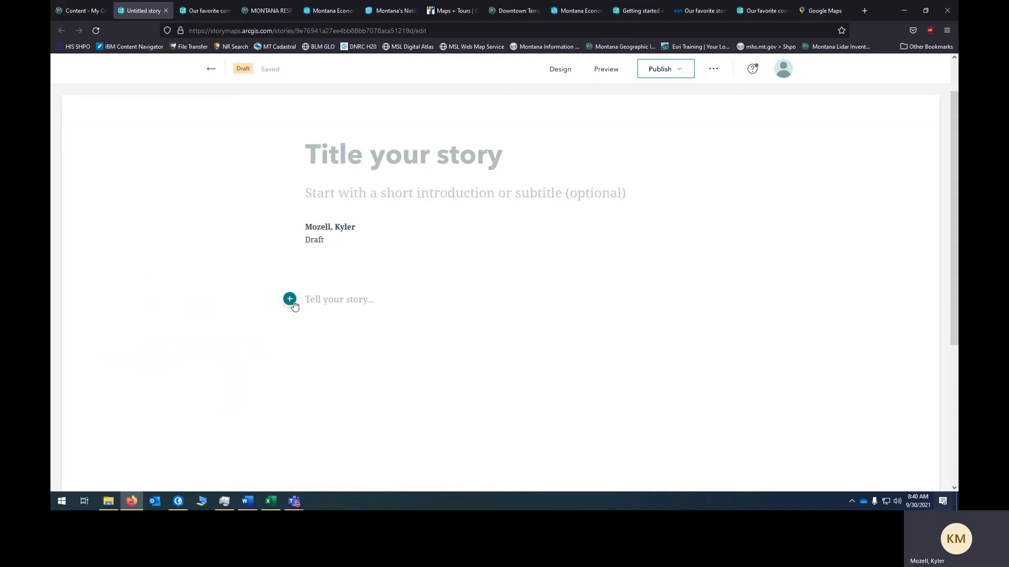
# Start an image gallery block to show its photo upload page, and close it without adding images
pyautogui.click(290, 299)
pyautogui.scroll(-1, 383, 317)
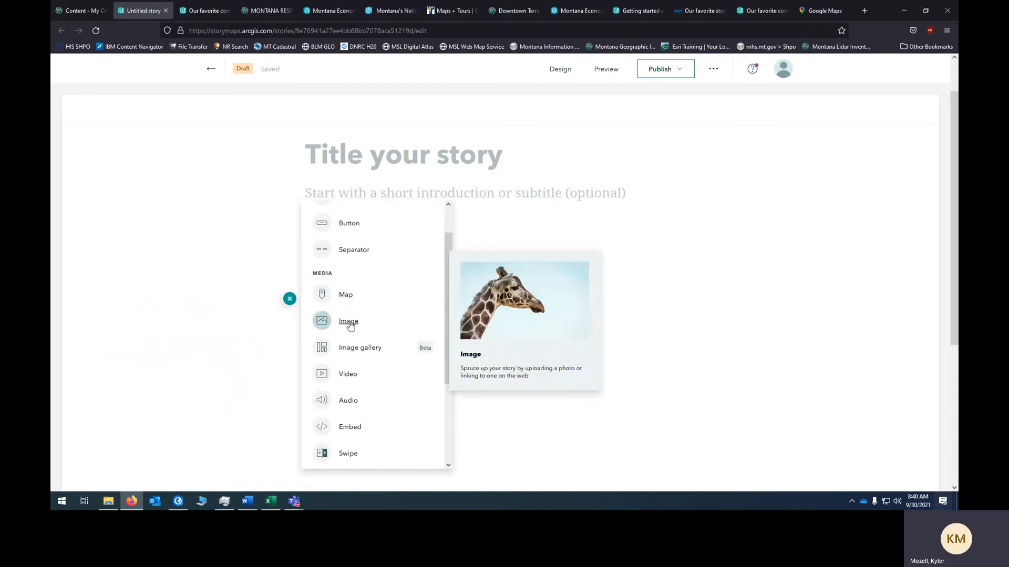
pyautogui.scroll(-1, 350, 327)
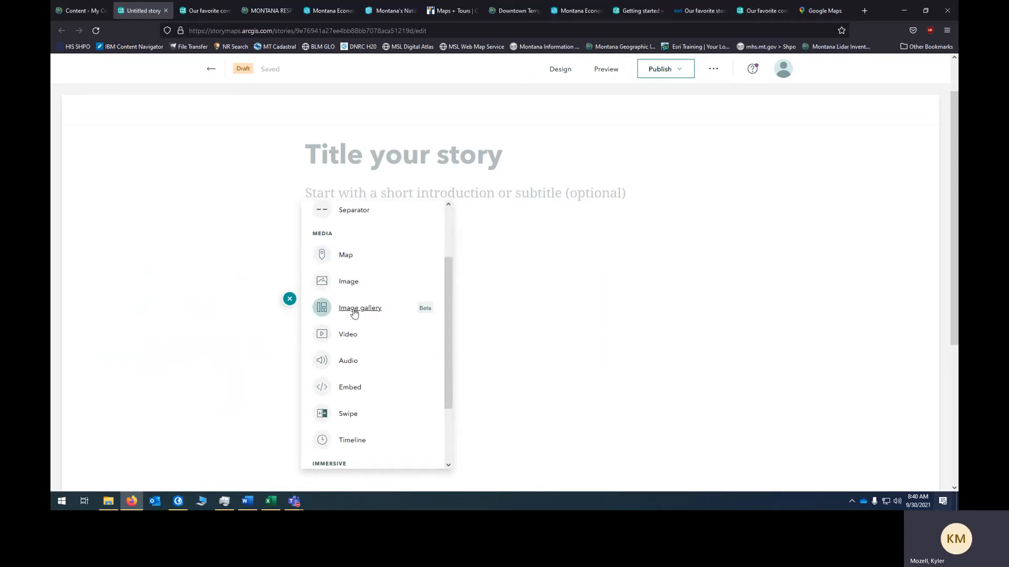
pyautogui.click(354, 311)
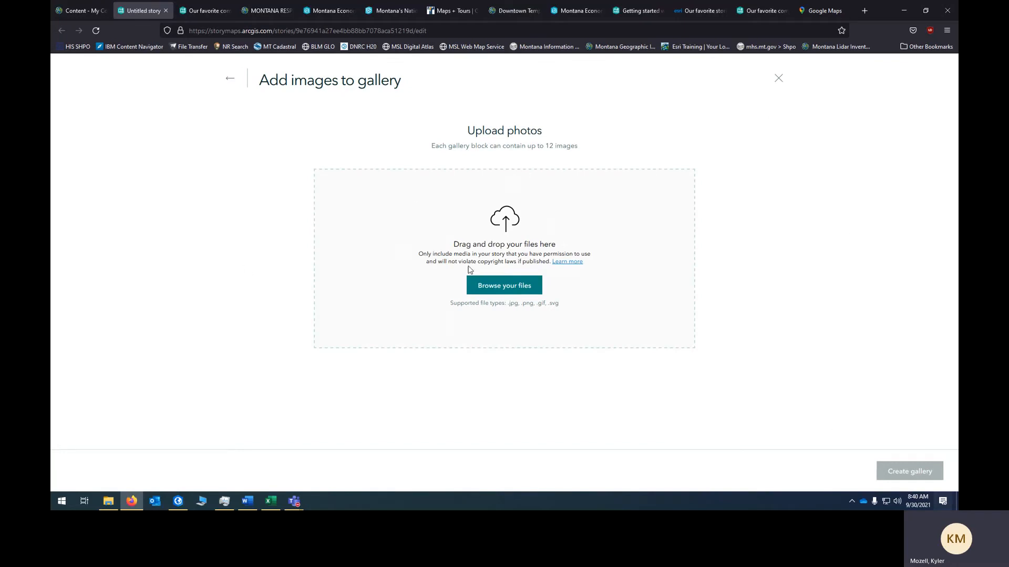
pyautogui.click(779, 80)
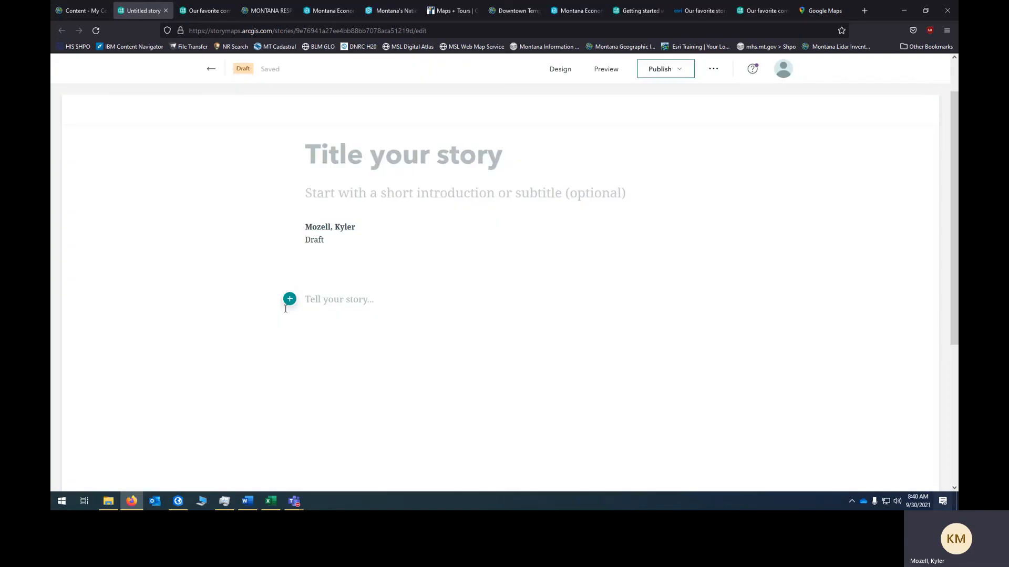
# Open the story's content block choices and browse to the media blocks
pyautogui.click(289, 298)
pyautogui.scroll(-2, 387, 321)
pyautogui.scroll(-1, 387, 321)
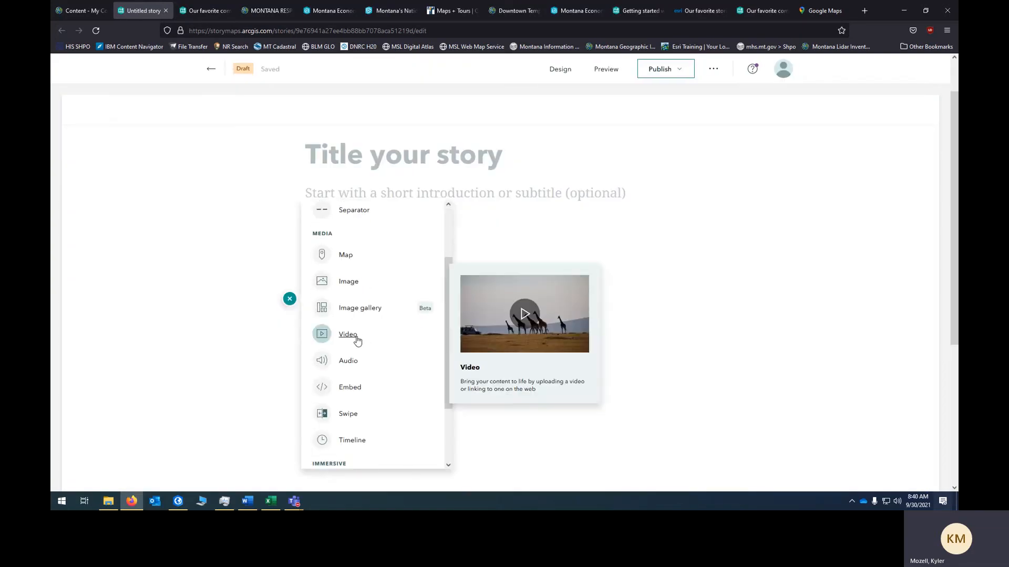
# Look through The Voices of Grand Canyon story from its cover to the first embedded audio clip
pyautogui.click(766, 6)
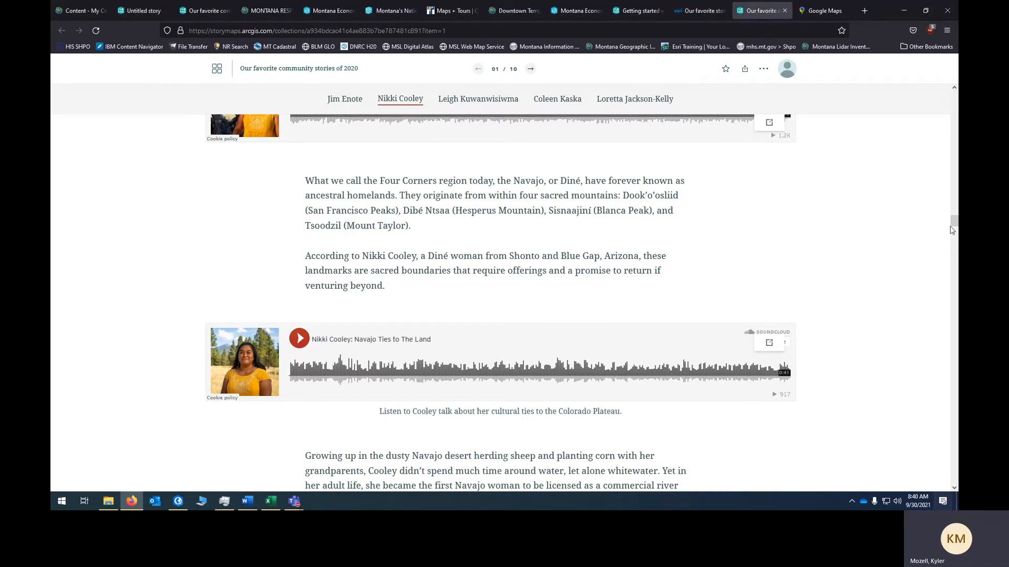
pyautogui.scroll(1, 952, 213)
pyautogui.moveTo(953, 213); pyautogui.dragTo(940, 87)
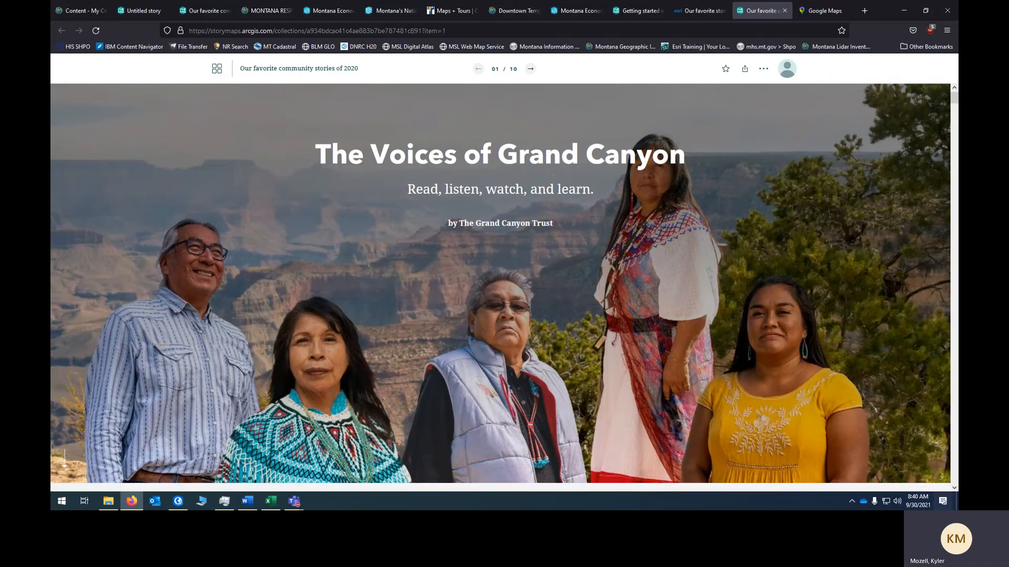
pyautogui.scroll(-10, 444, 279)
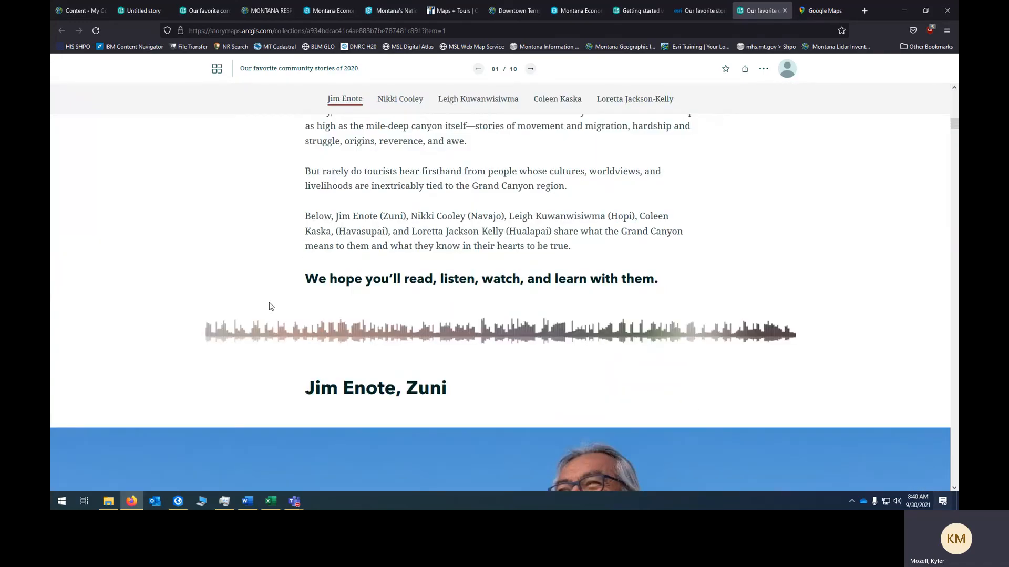
pyautogui.scroll(-15, 358, 319)
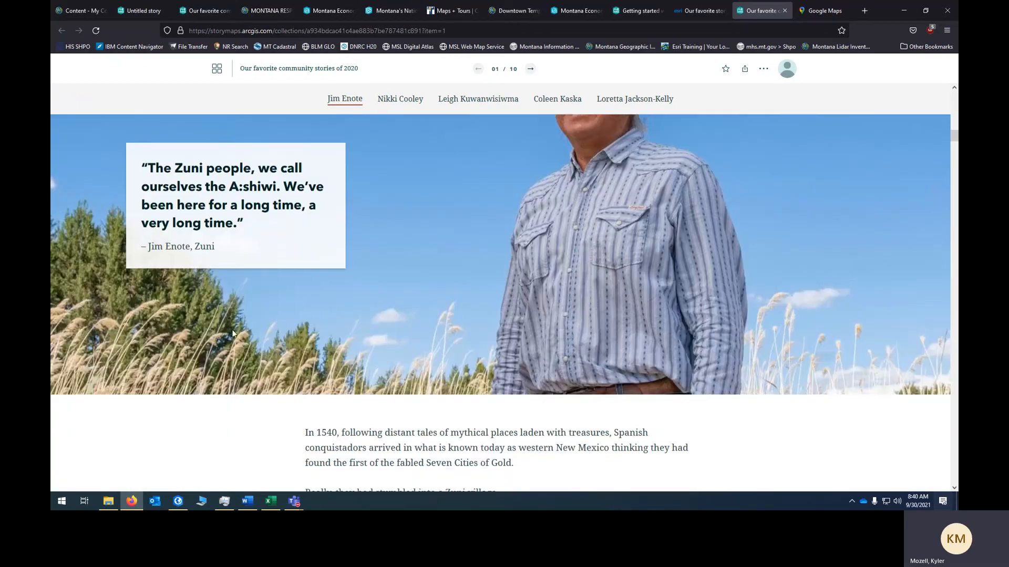
pyautogui.scroll(3, 324, 289)
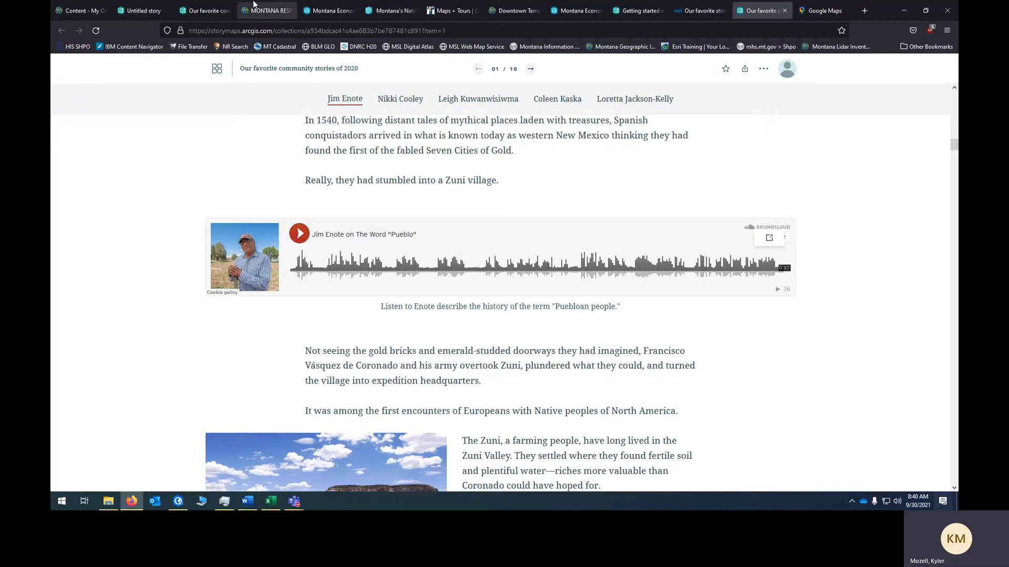
# Start an audio block in the untitled story and choose to embed audio by link or iframe code
pyautogui.click(138, 9)
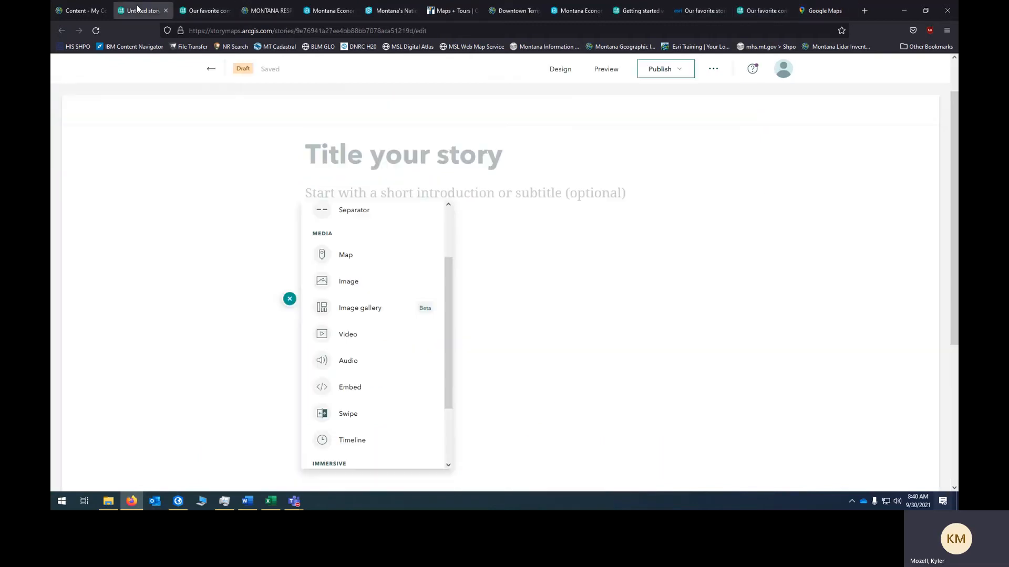
pyautogui.click(347, 362)
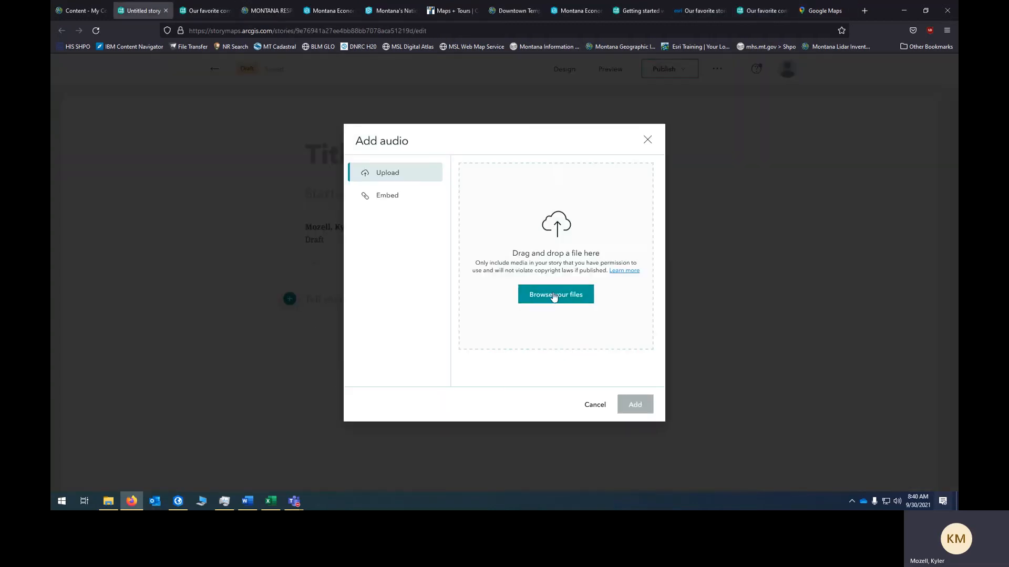
pyautogui.click(390, 193)
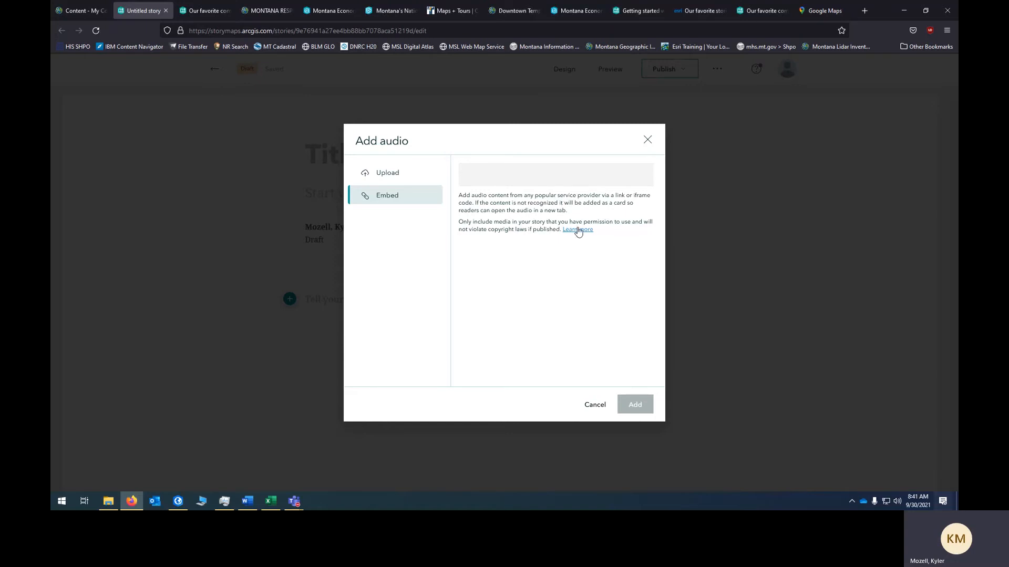
pyautogui.moveTo(527, 195); pyautogui.dragTo(572, 195)
pyautogui.click(541, 171)
# Check the SoundCloud player in the Grand Canyon story, and switch the untitled story's audio source to file upload
pyautogui.click(754, 8)
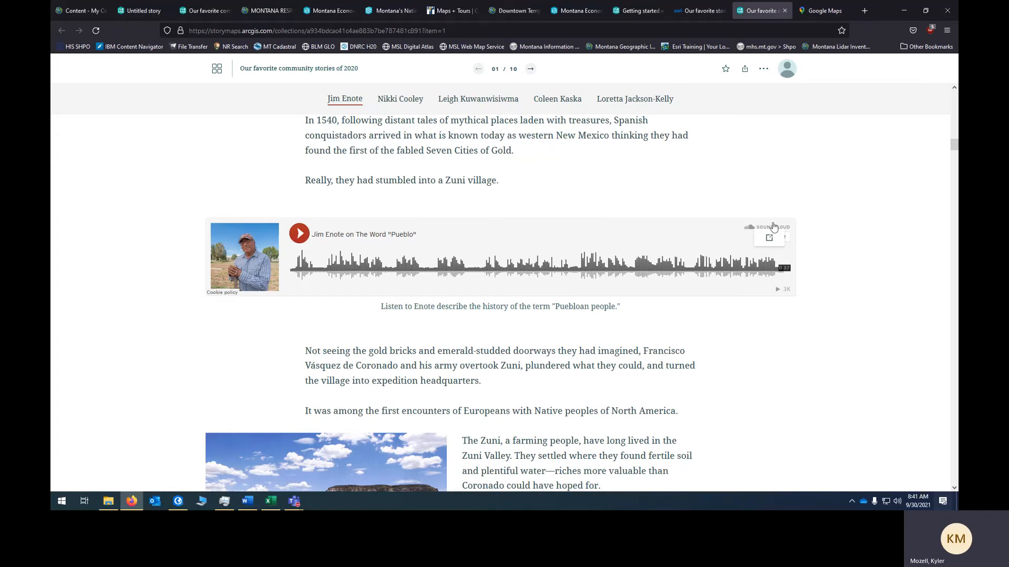
pyautogui.click(145, 11)
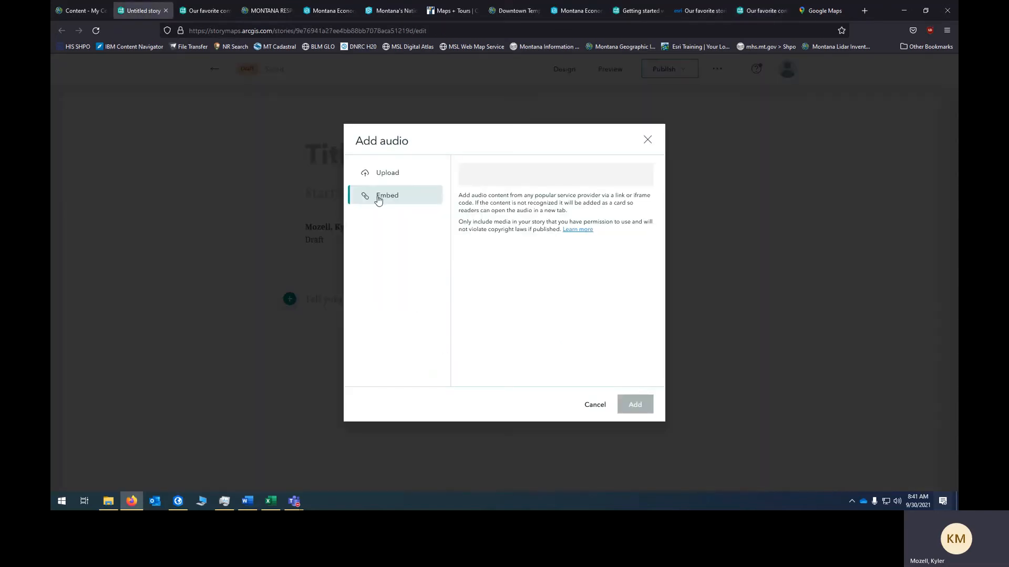
pyautogui.click(388, 172)
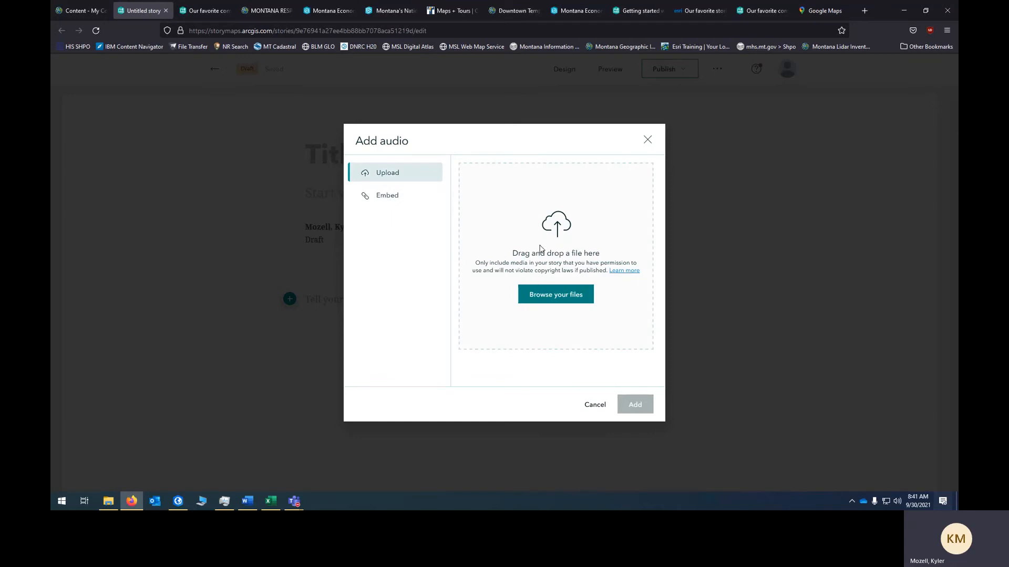
# Dismiss the untitled story's audio block setup and check the SoundCloud player in the Grand Canyon story again
pyautogui.click(649, 140)
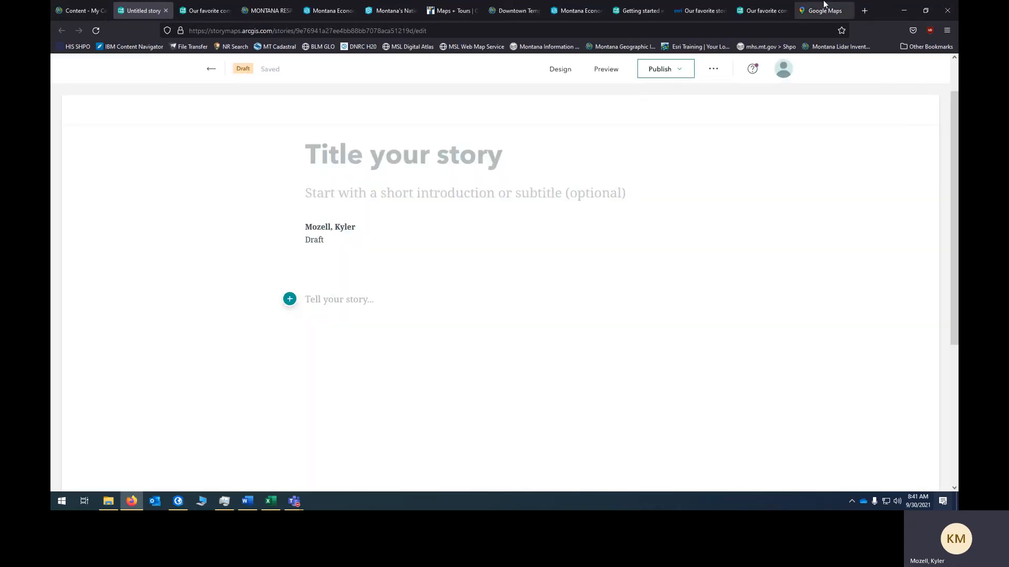
pyautogui.click(766, 9)
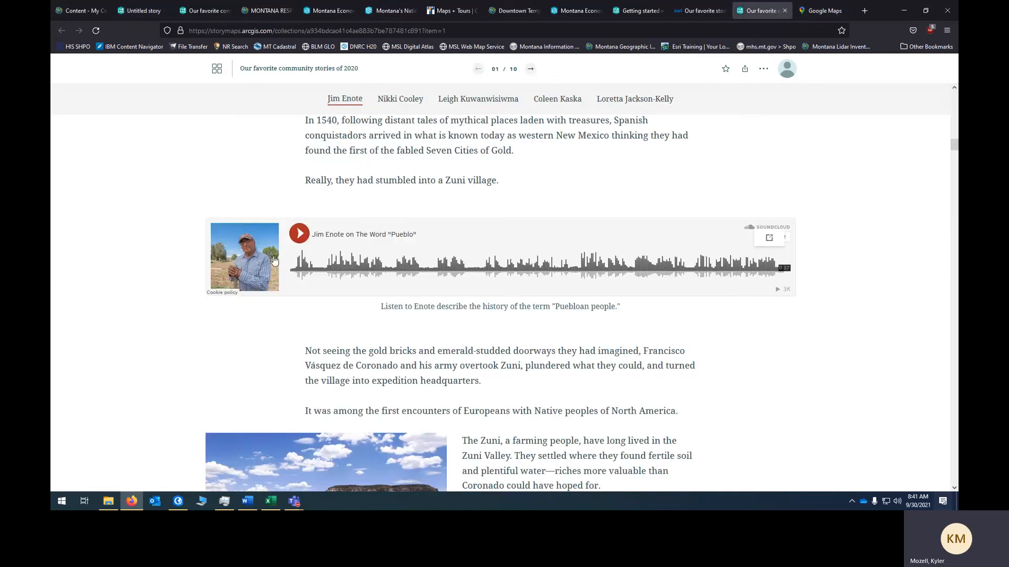
pyautogui.moveTo(309, 263)
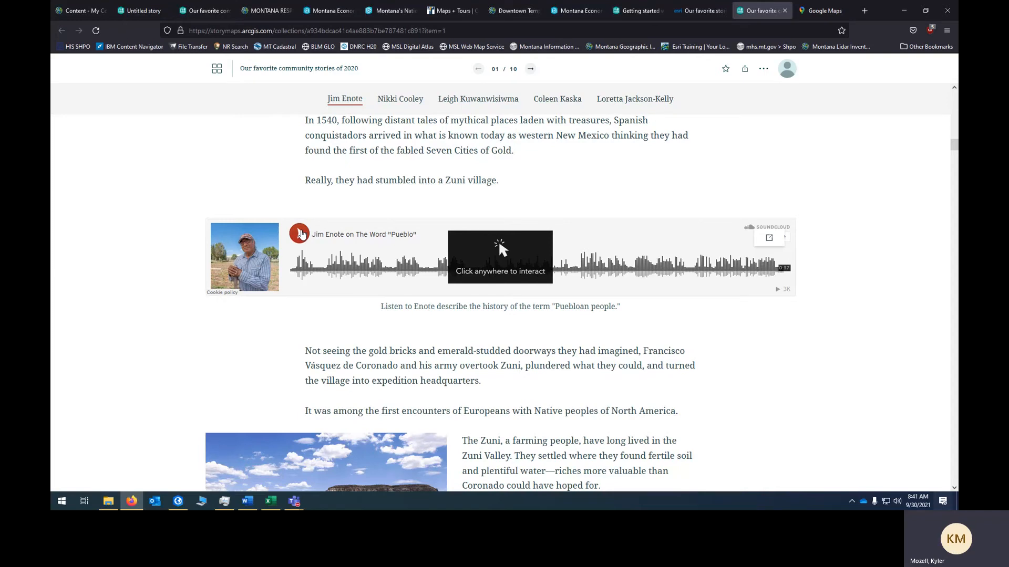
pyautogui.scroll(-1, 401, 317)
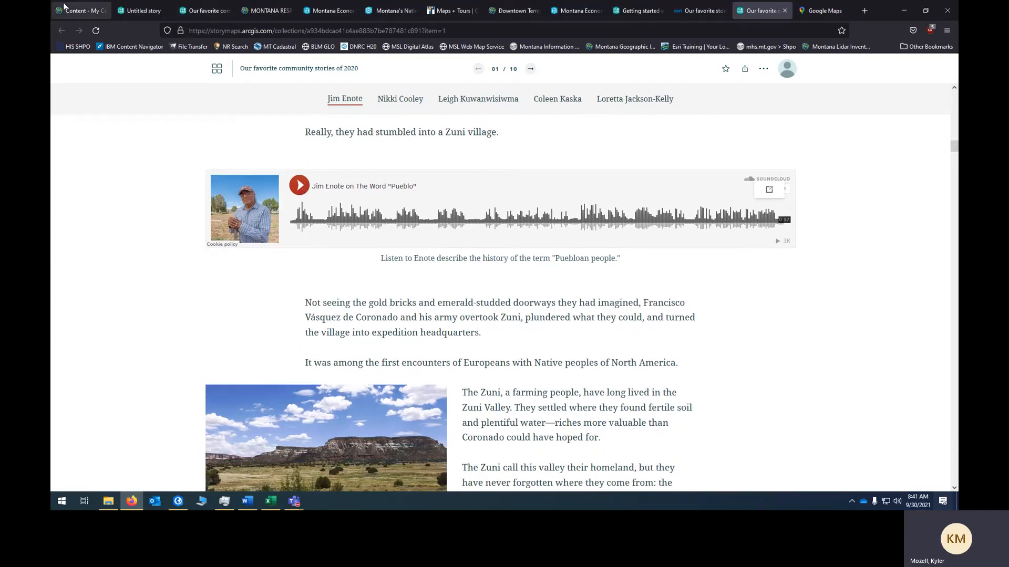
pyautogui.click(128, 6)
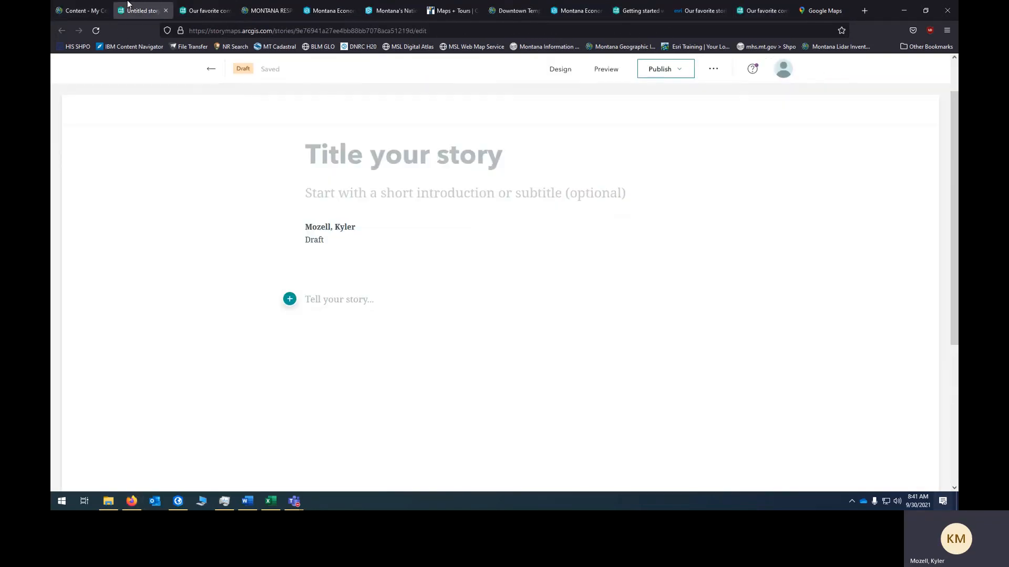
# Start a video block in the untitled story, view its option to link a web video, and leave without adding one
pyautogui.click(289, 299)
pyautogui.scroll(-2, 347, 310)
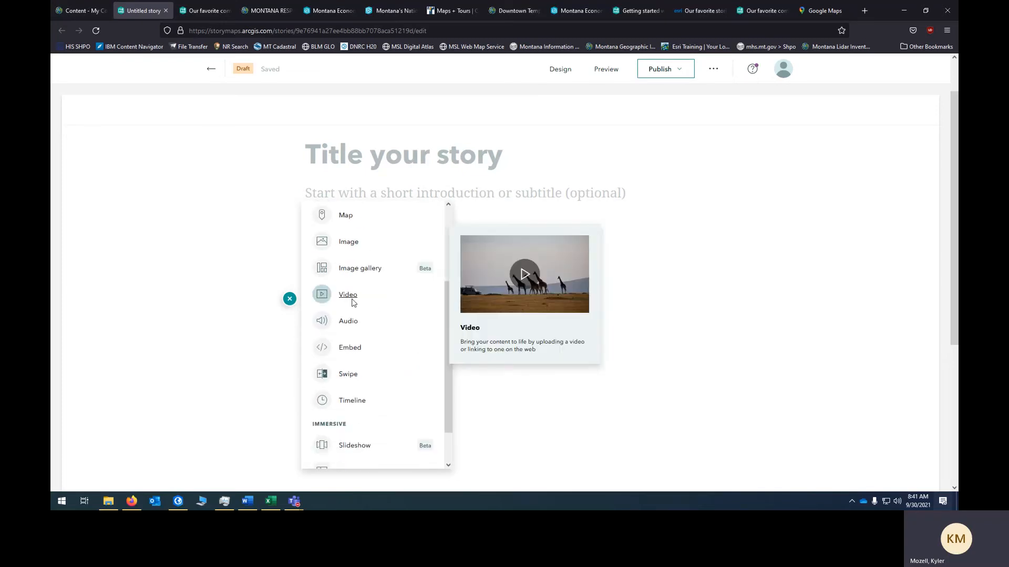
pyautogui.click(356, 306)
pyautogui.click(390, 197)
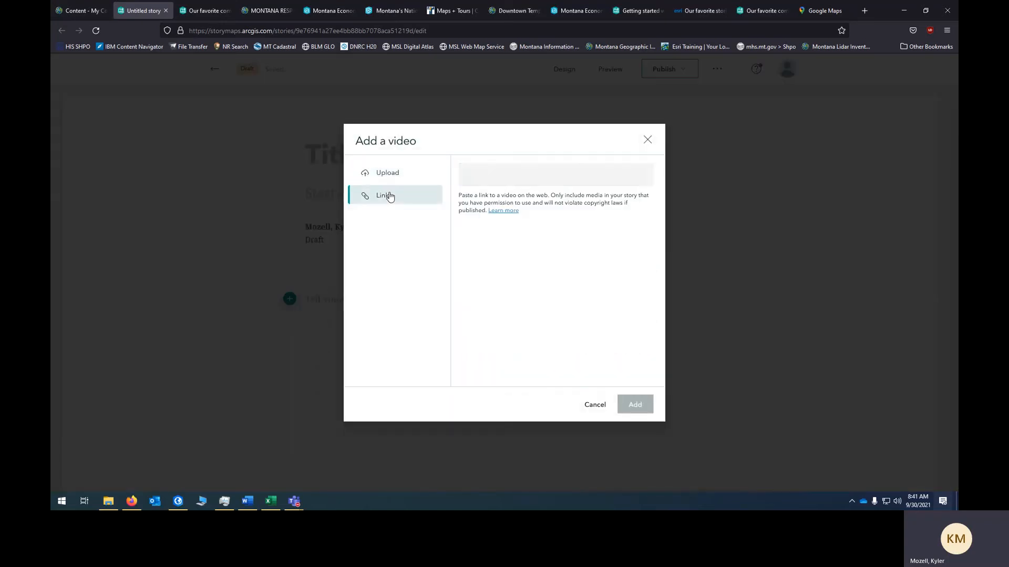
pyautogui.click(650, 140)
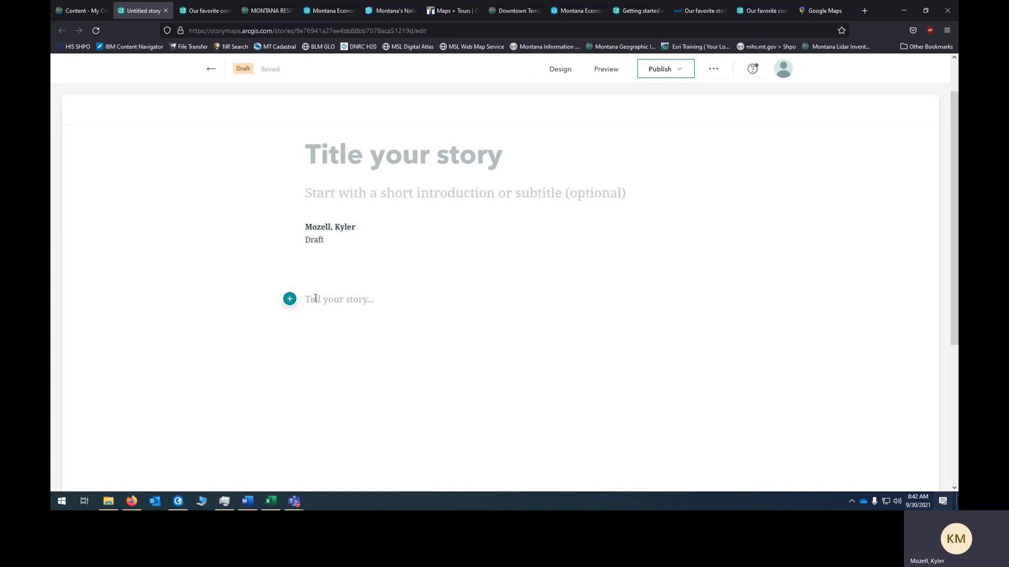
# Start an embed block to view its link and iframe code entry, and leave without adding web content
pyautogui.click(290, 298)
pyautogui.scroll(-2, 355, 313)
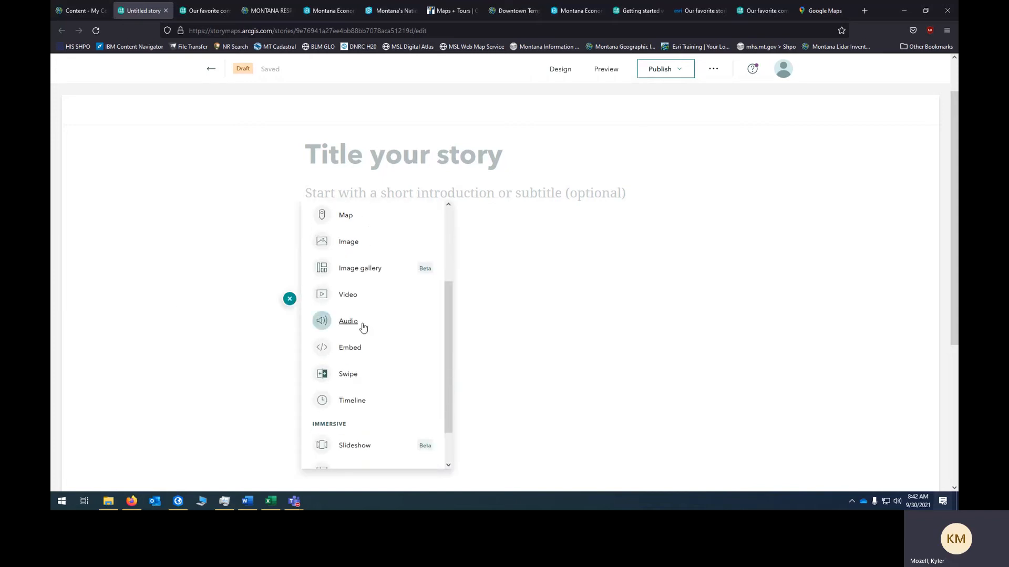
pyautogui.click(351, 347)
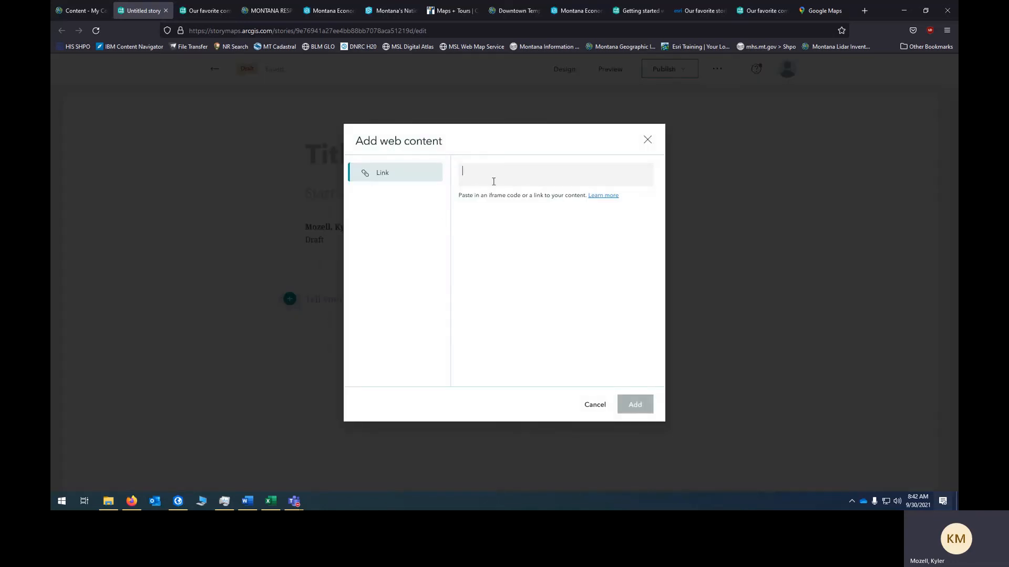
pyautogui.click(649, 142)
# Preview the swipe block among the content choices, and add a timeline block with the Single side layout
pyautogui.click(289, 299)
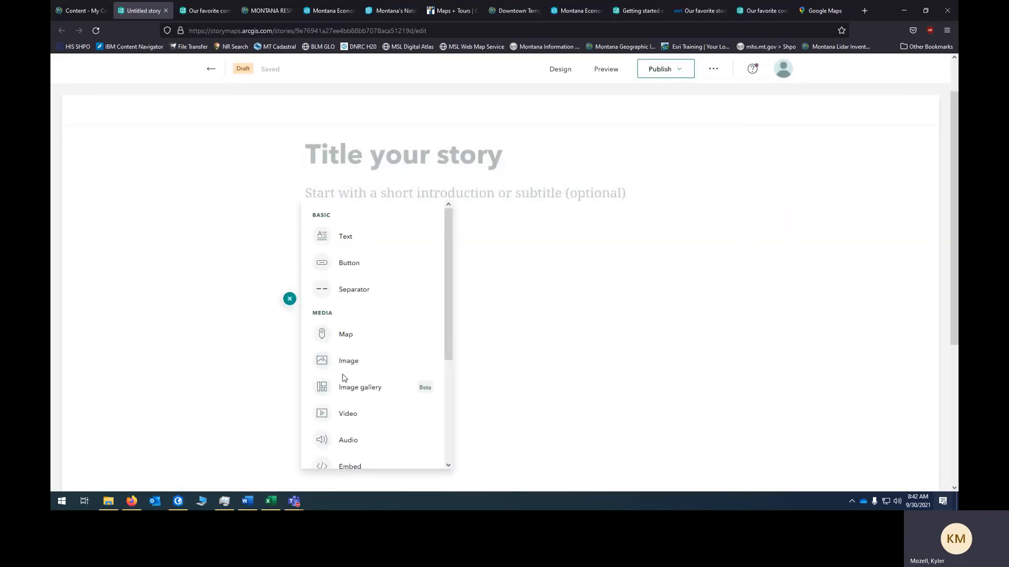
pyautogui.scroll(-3, 362, 379)
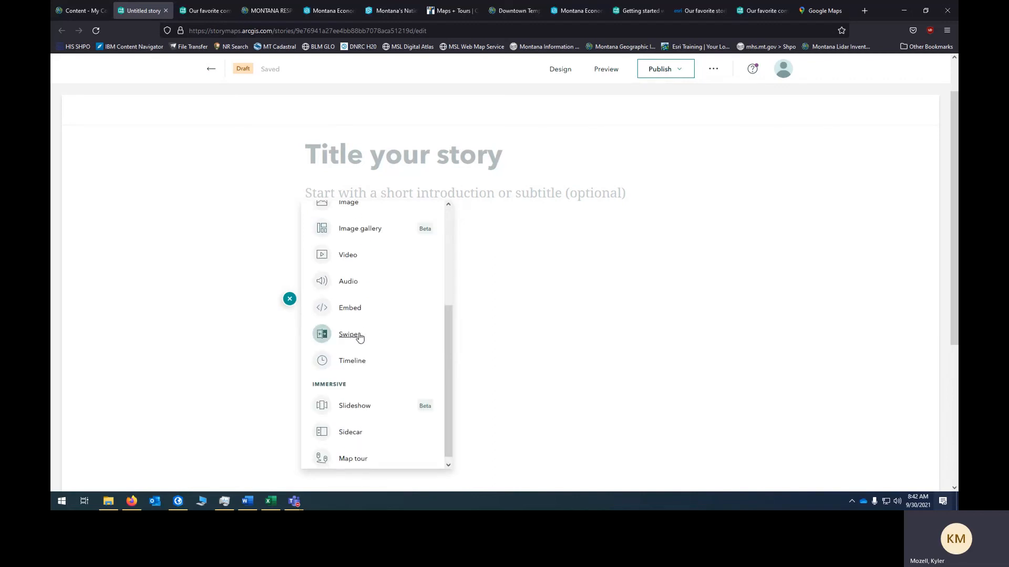
pyautogui.moveTo(360, 338)
pyautogui.click(353, 361)
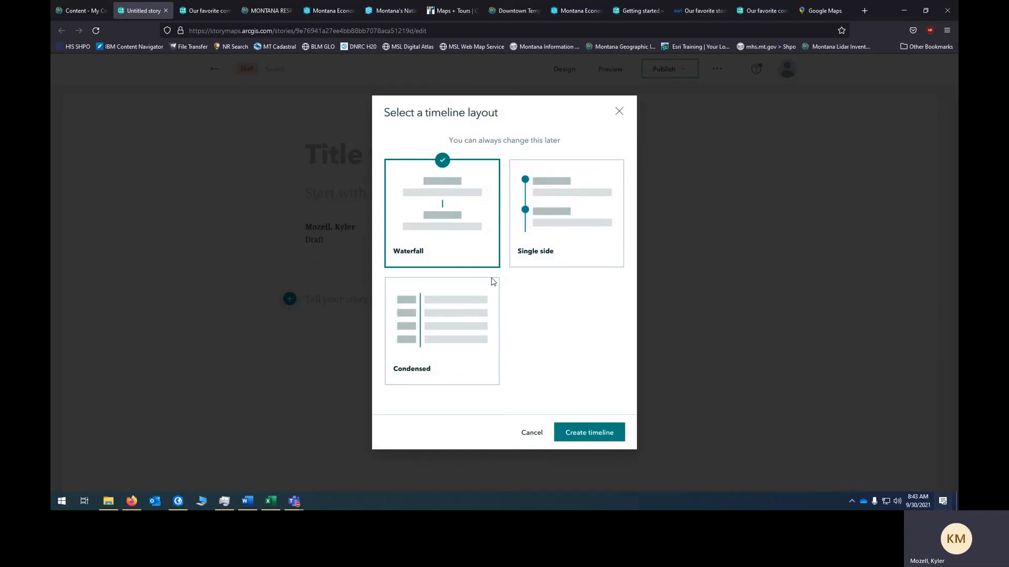
pyautogui.click(532, 256)
pyautogui.click(577, 435)
pyautogui.scroll(-3, 456, 290)
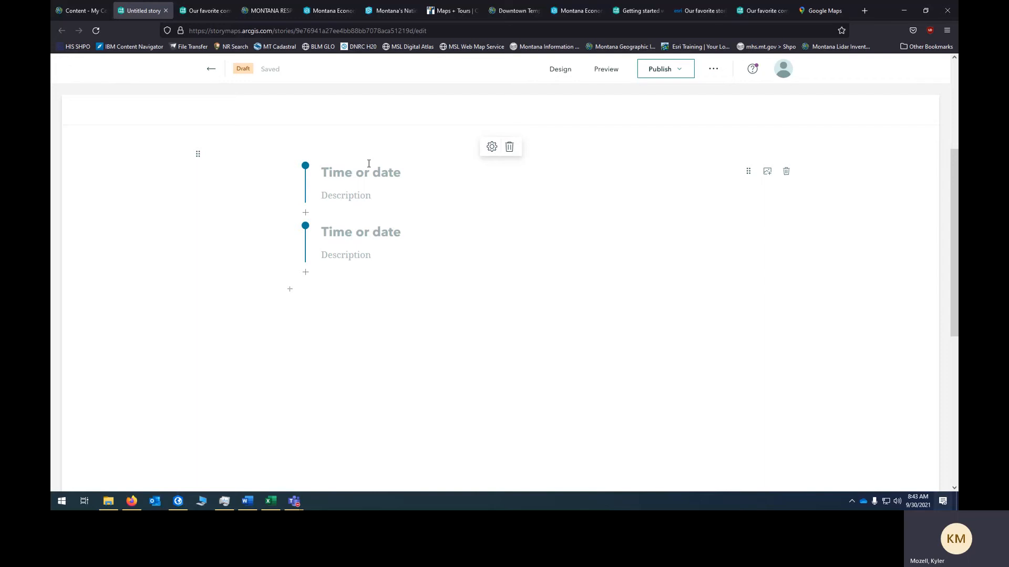
# Delete the timeline block from the untitled story and confirm its removal
pyautogui.scroll(2, 442, 256)
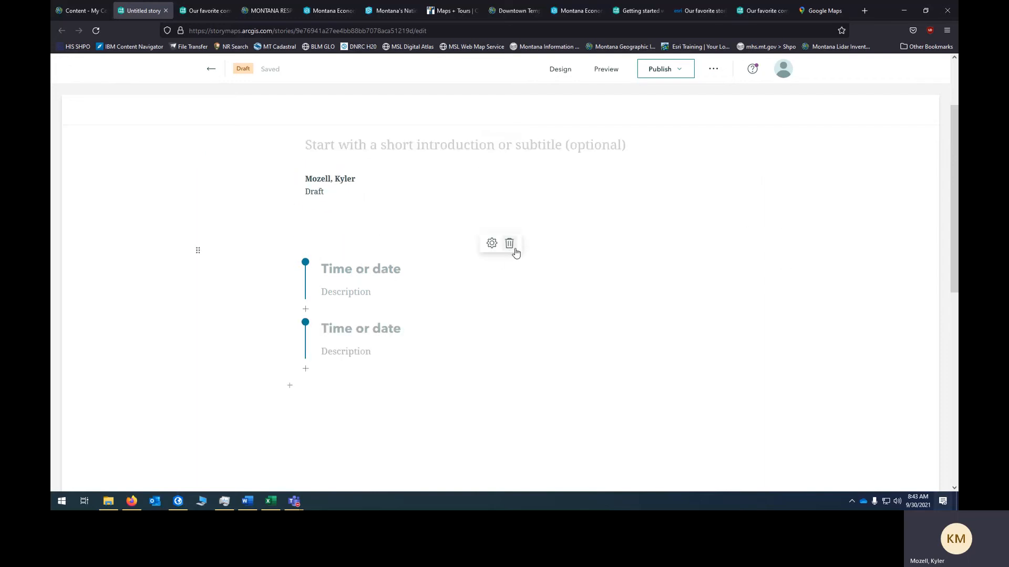
pyautogui.click(514, 249)
pyautogui.click(585, 311)
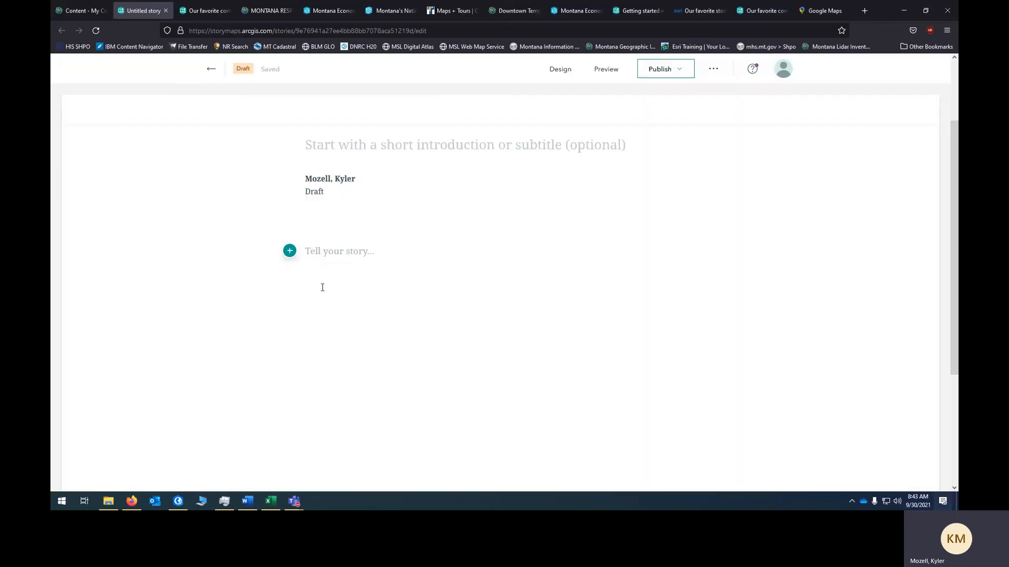
# Add an immersive slideshow block to the body of the untitled story
pyautogui.click(288, 252)
pyautogui.scroll(-5, 398, 315)
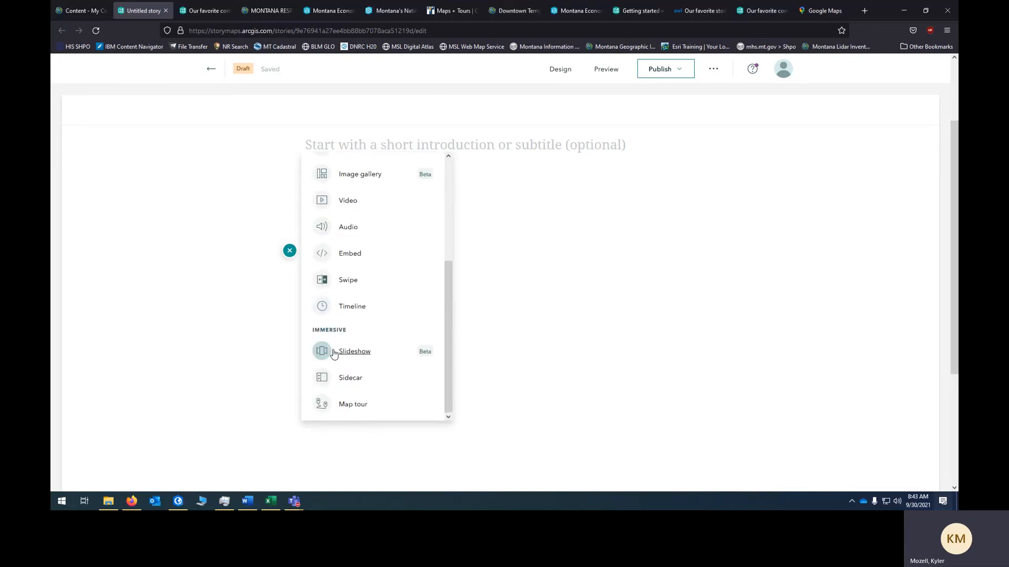
pyautogui.moveTo(362, 355)
pyautogui.click(356, 352)
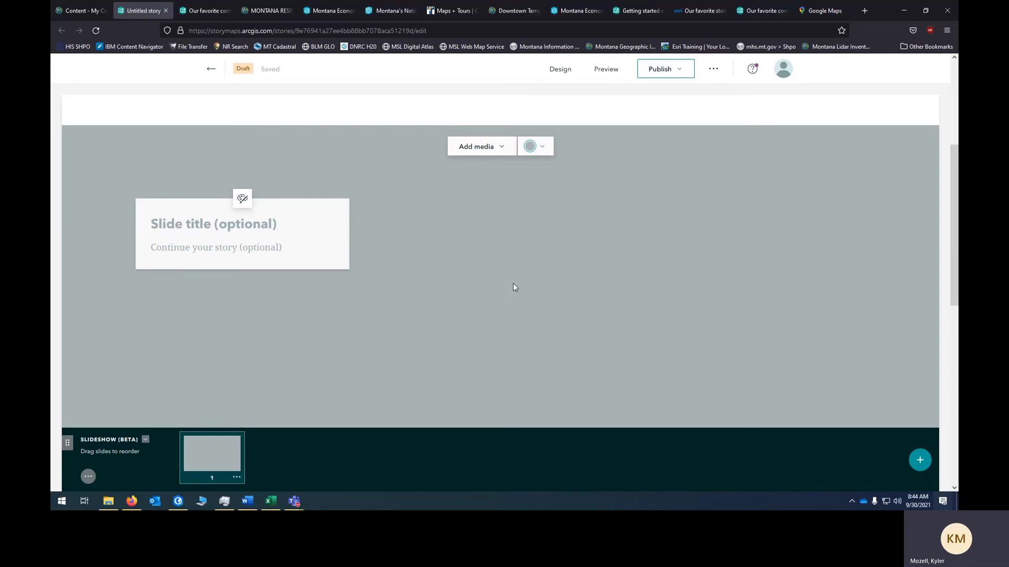
# Look through the Orkney 5,000 Years Ago map tour in the community stories collection, including the Stones of Stenness photos
pyautogui.click(205, 11)
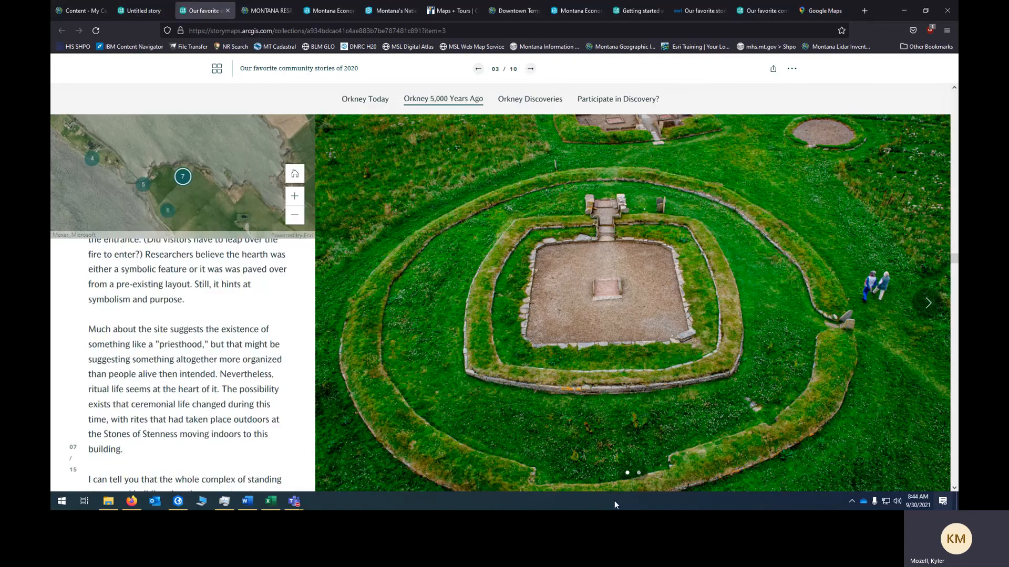
pyautogui.scroll(5, 639, 462)
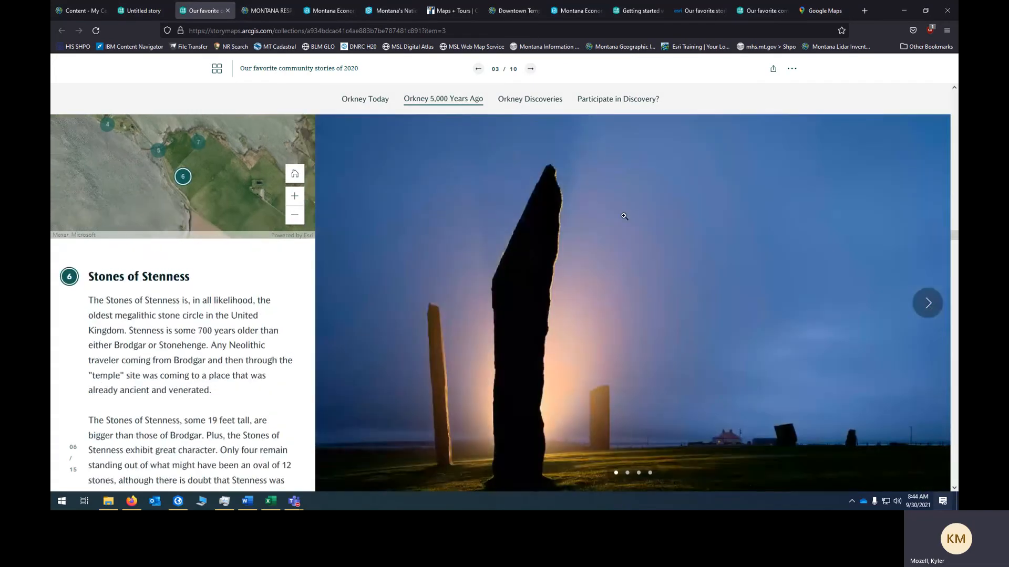
pyautogui.click(928, 303)
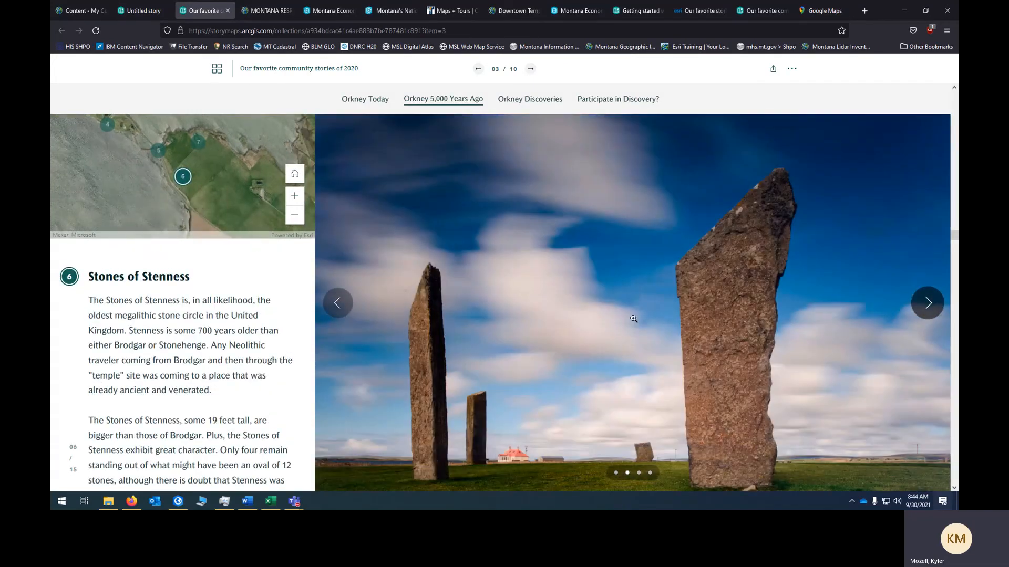
pyautogui.click(928, 303)
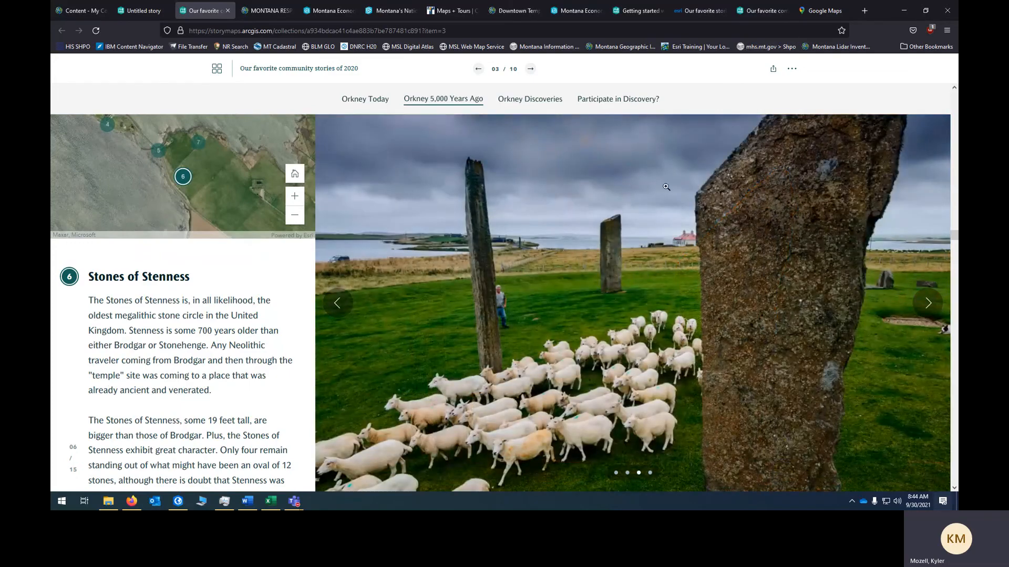
pyautogui.scroll(-10, 581, 308)
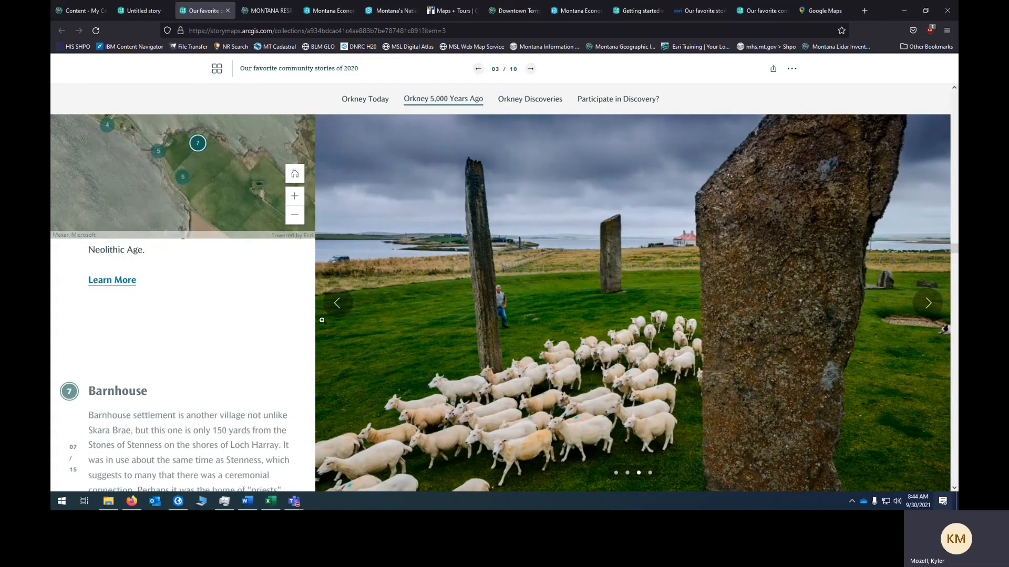
pyautogui.scroll(-10, 432, 242)
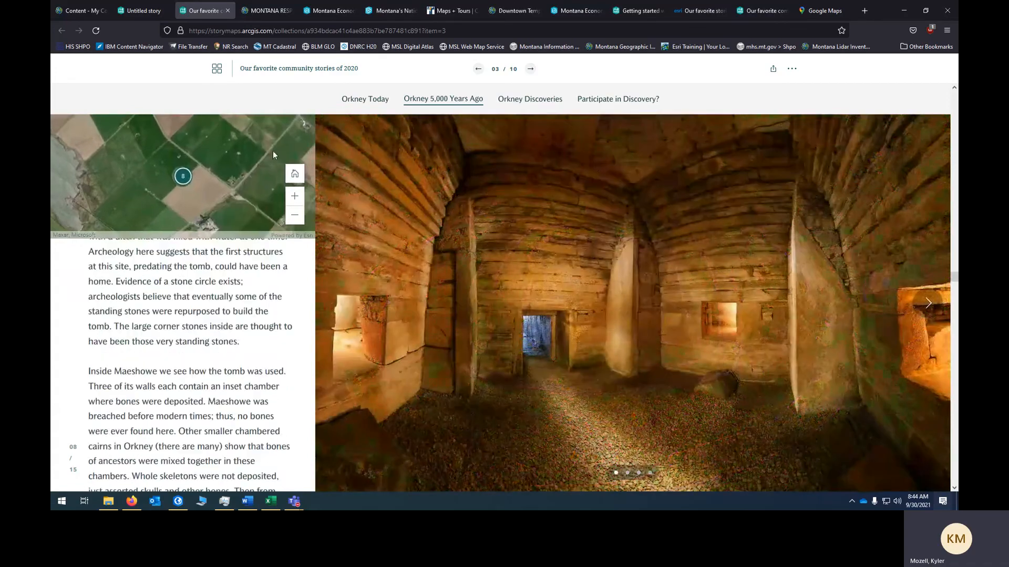
# Return to the untitled story and add a sidecar block with the Floating panel layout below the slideshow
pyautogui.click(82, 11)
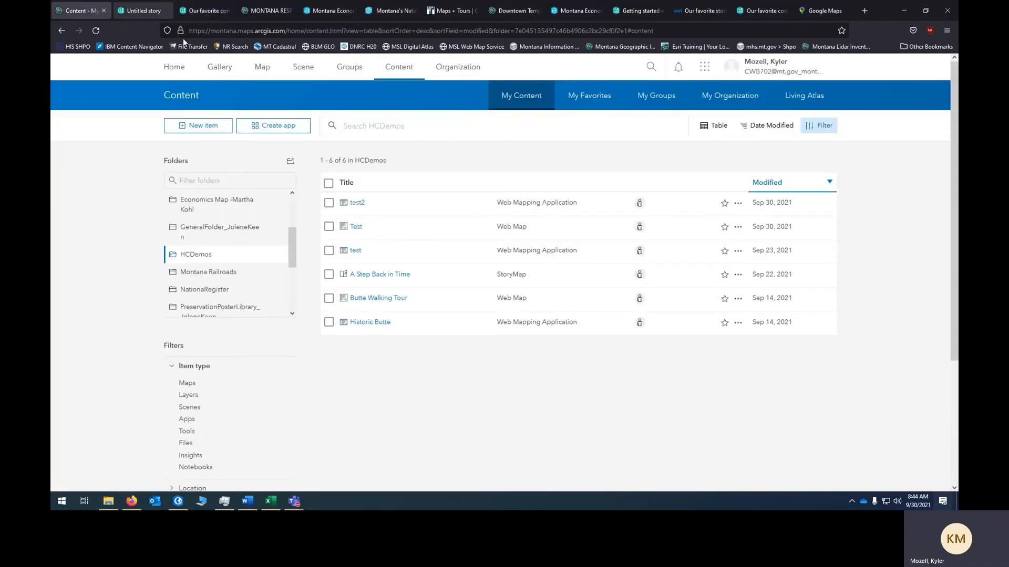
pyautogui.click(141, 10)
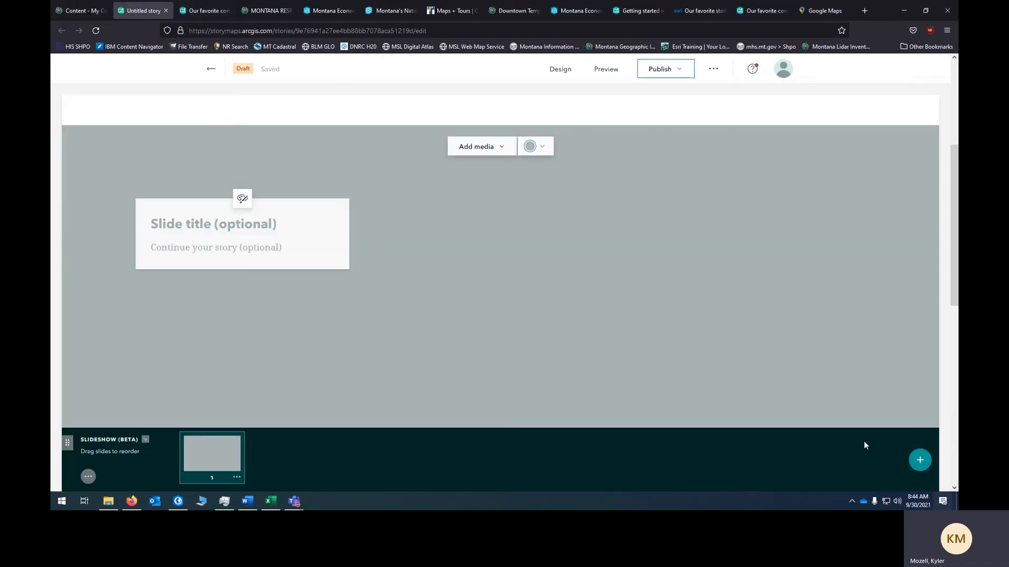
pyautogui.scroll(4, 657, 298)
pyautogui.scroll(-10, 492, 305)
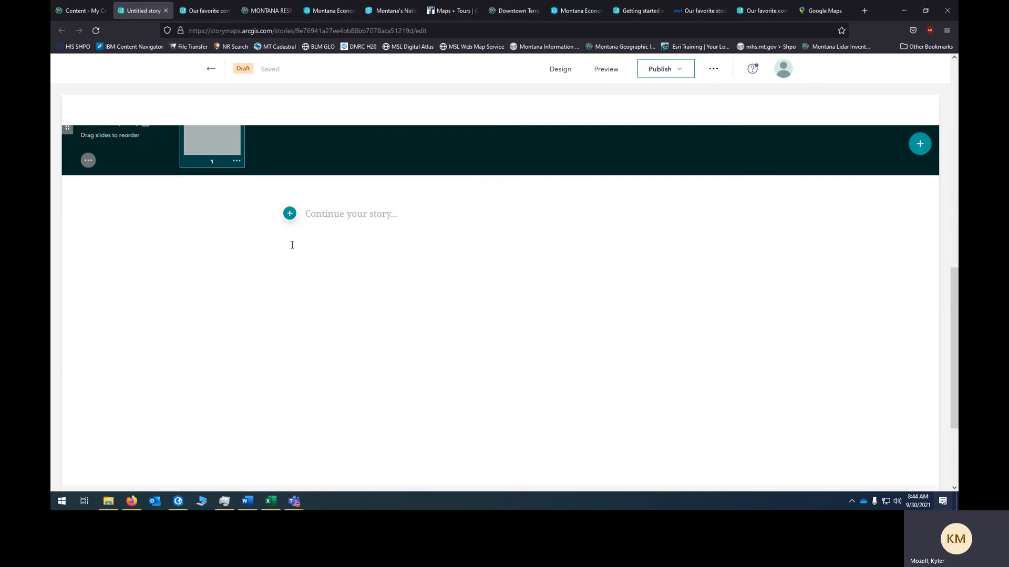
pyautogui.click(289, 213)
pyautogui.scroll(-3, 351, 339)
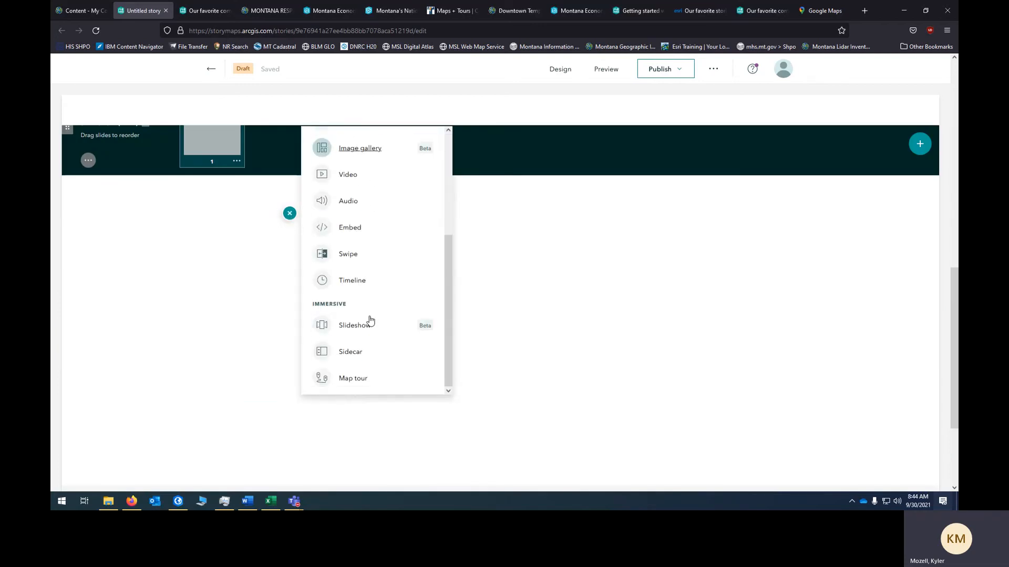
pyautogui.click(355, 351)
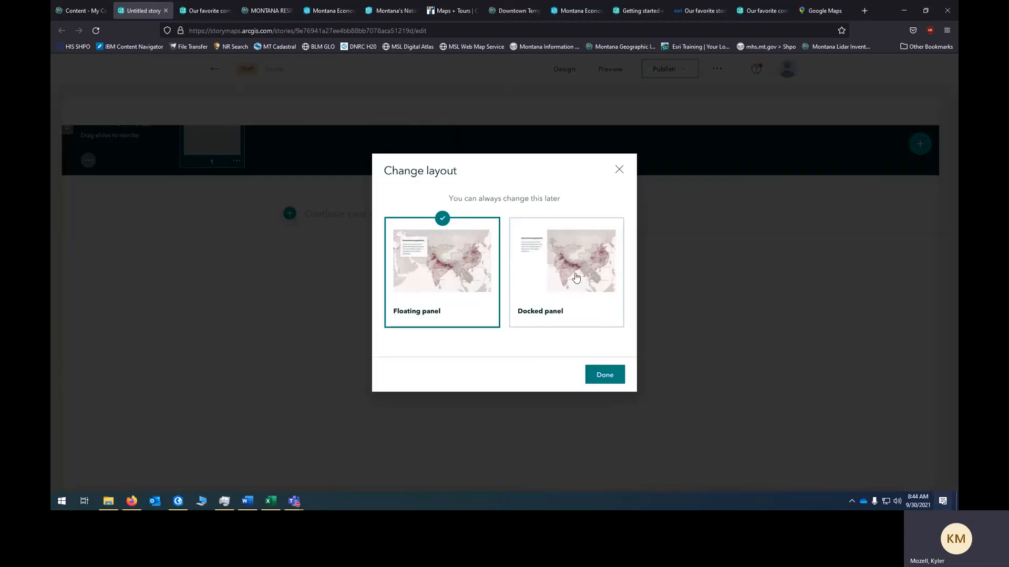
pyautogui.click(604, 374)
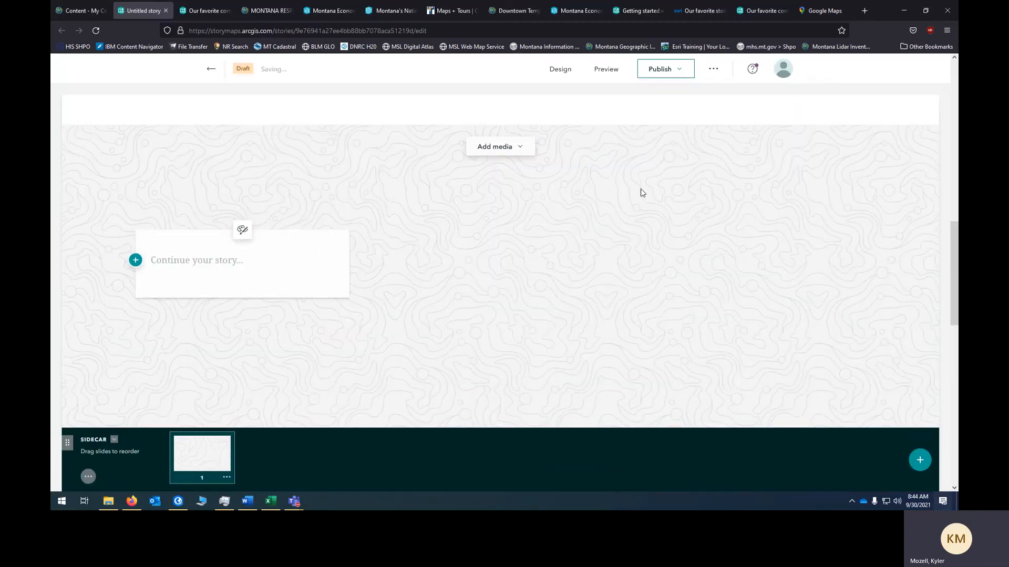
# View the media types that can be added to the sidecar's first slide
pyautogui.rightClick(639, 266)
pyautogui.click(487, 147)
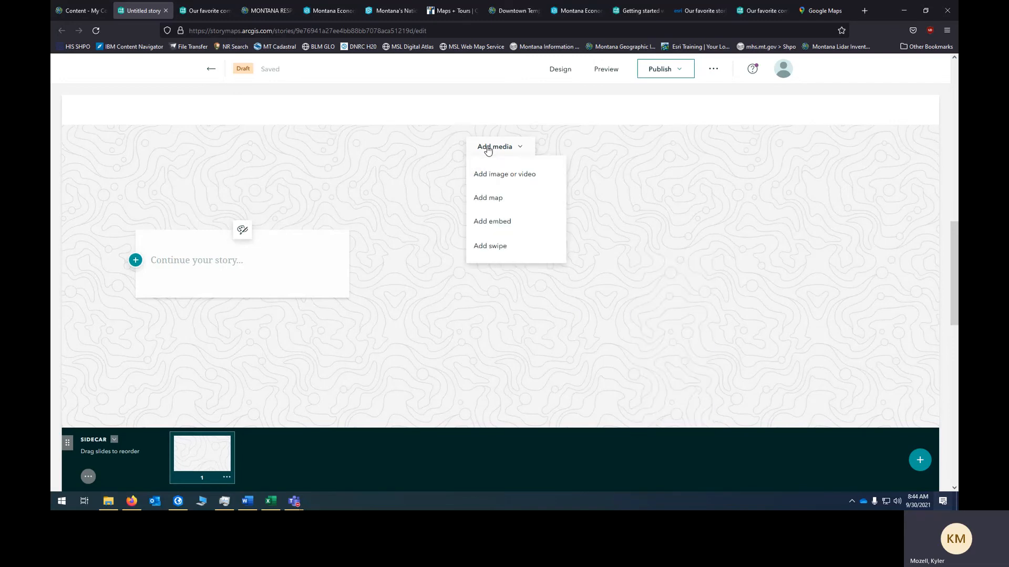
pyautogui.click(503, 104)
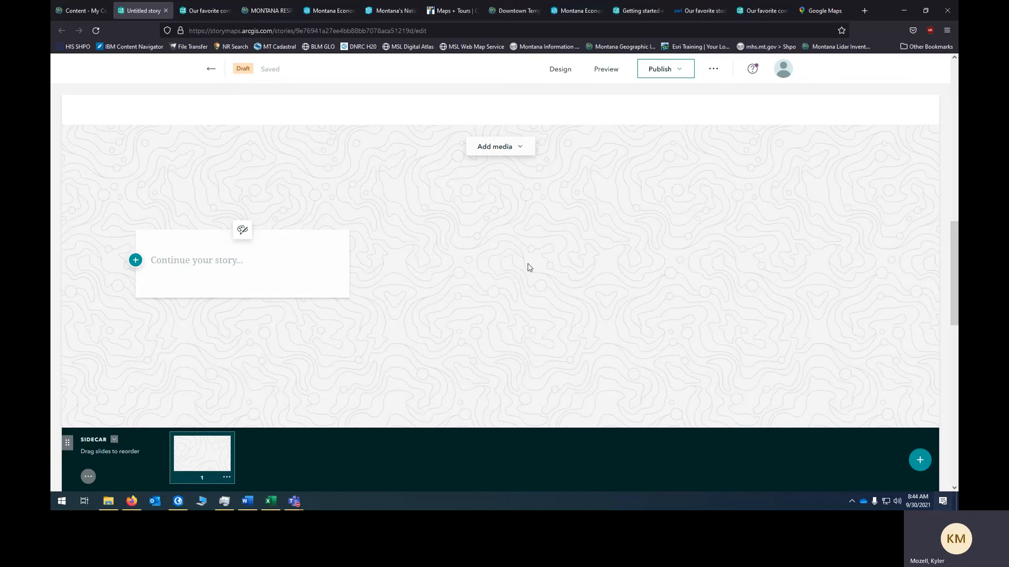
# Add a map tour block below the sidecar, starting from scratch with the Guided layout
pyautogui.scroll(-5, 464, 285)
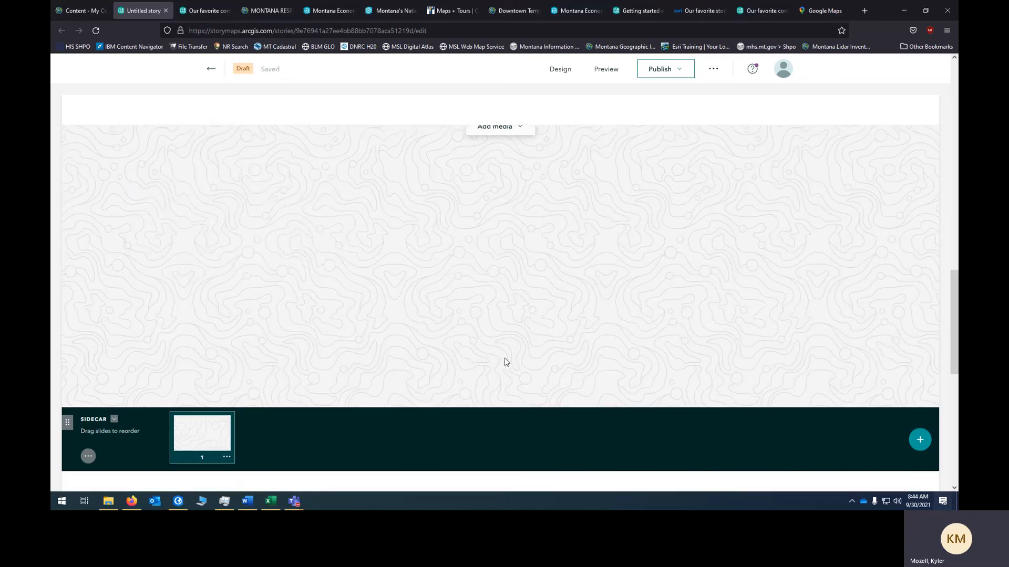
pyautogui.click(290, 316)
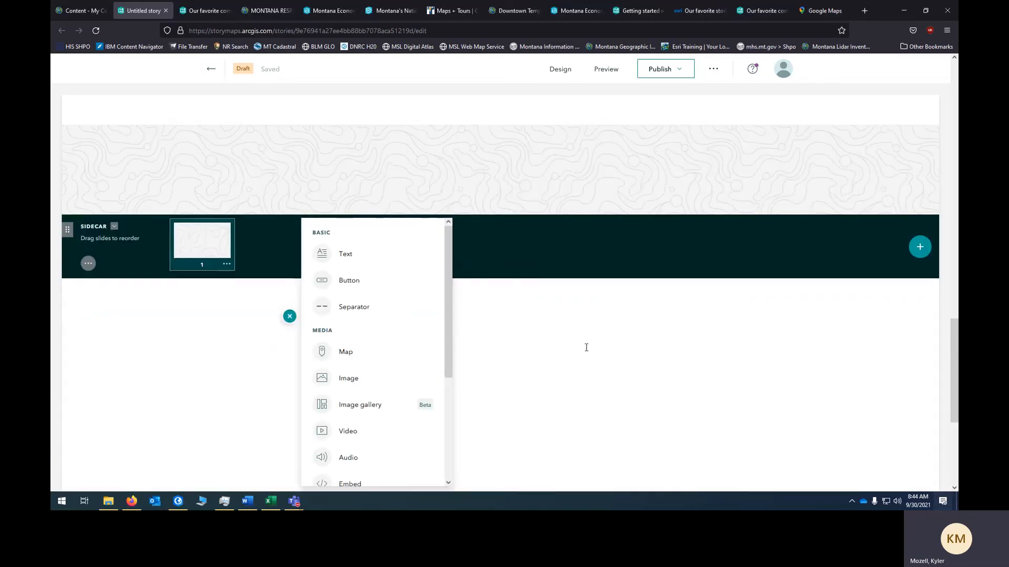
pyautogui.scroll(-3, 340, 357)
pyautogui.scroll(-3, 527, 379)
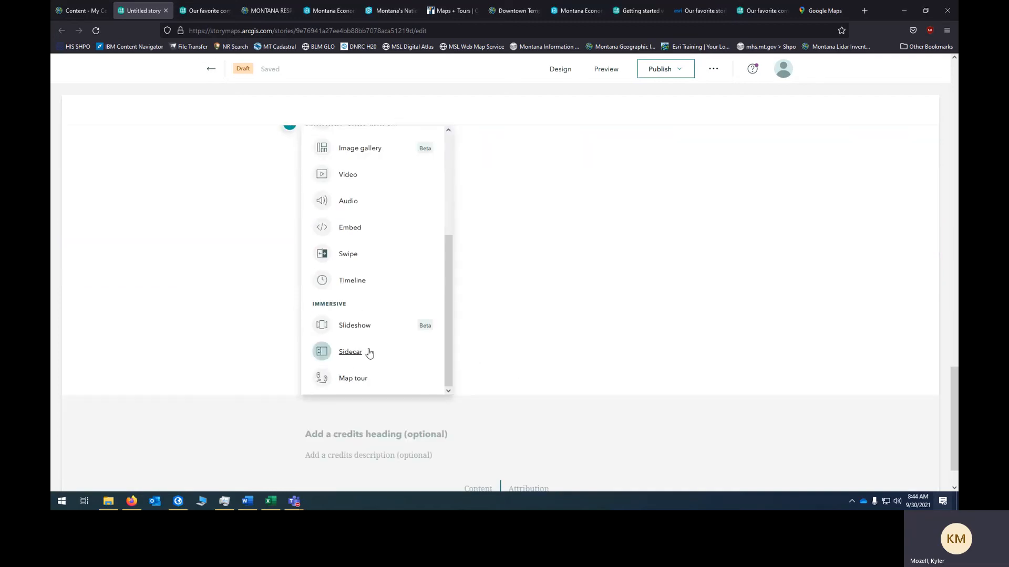
pyautogui.click(357, 383)
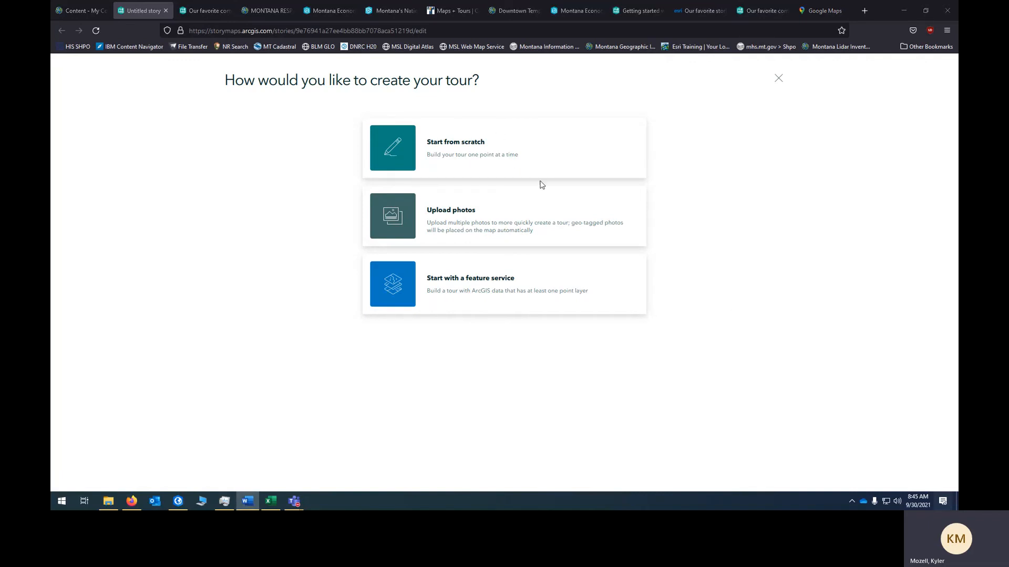
pyautogui.click(500, 159)
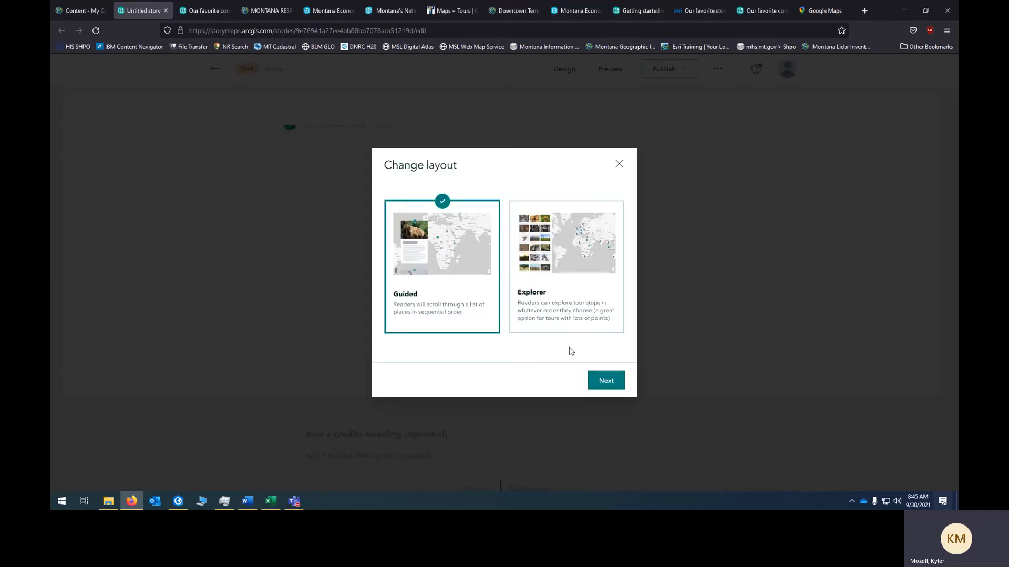
pyautogui.click(591, 380)
pyautogui.click(604, 374)
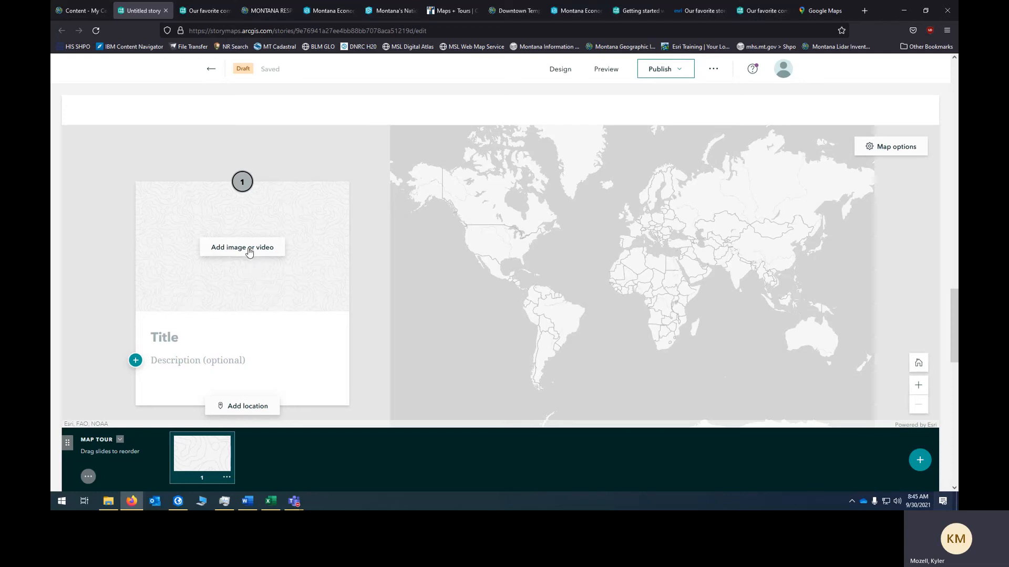
# Open the location picker for the first tour point, then switch to Excel and examine the latitude and longitude columns in test.csv
pyautogui.click(230, 407)
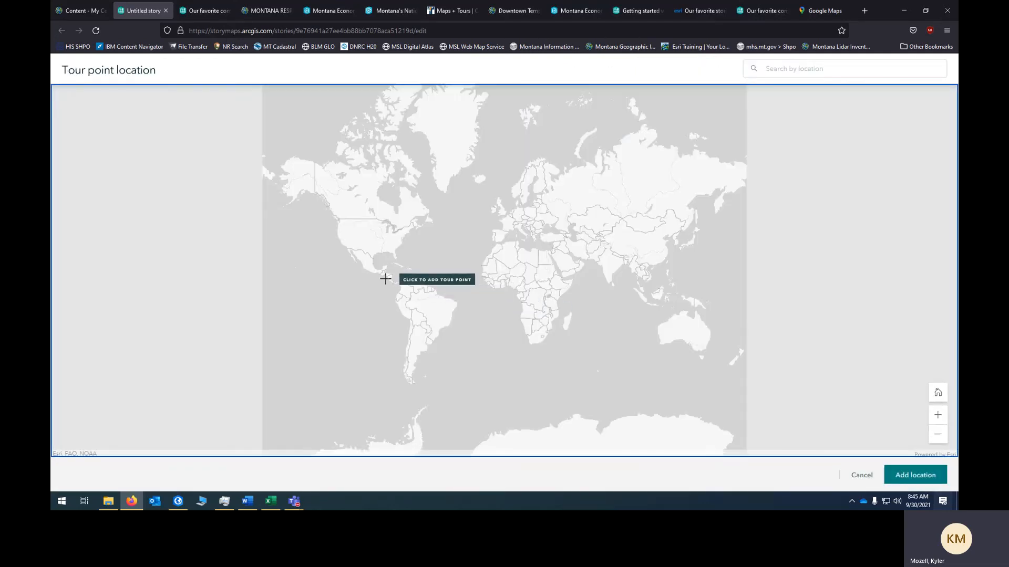
pyautogui.click(271, 501)
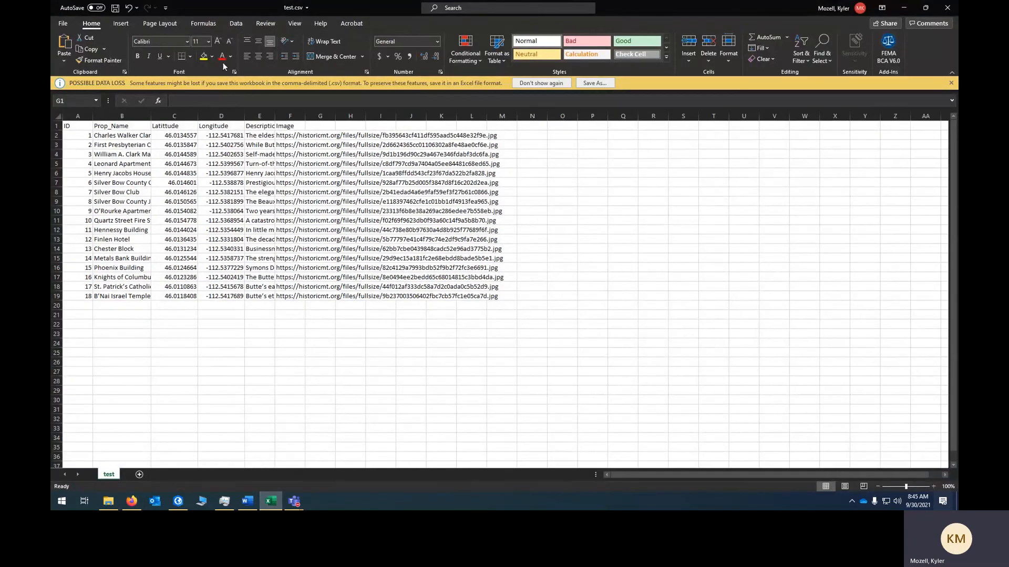
pyautogui.moveTo(176, 146); pyautogui.dragTo(224, 221)
pyautogui.click(181, 173)
pyautogui.moveTo(178, 154); pyautogui.dragTo(222, 222)
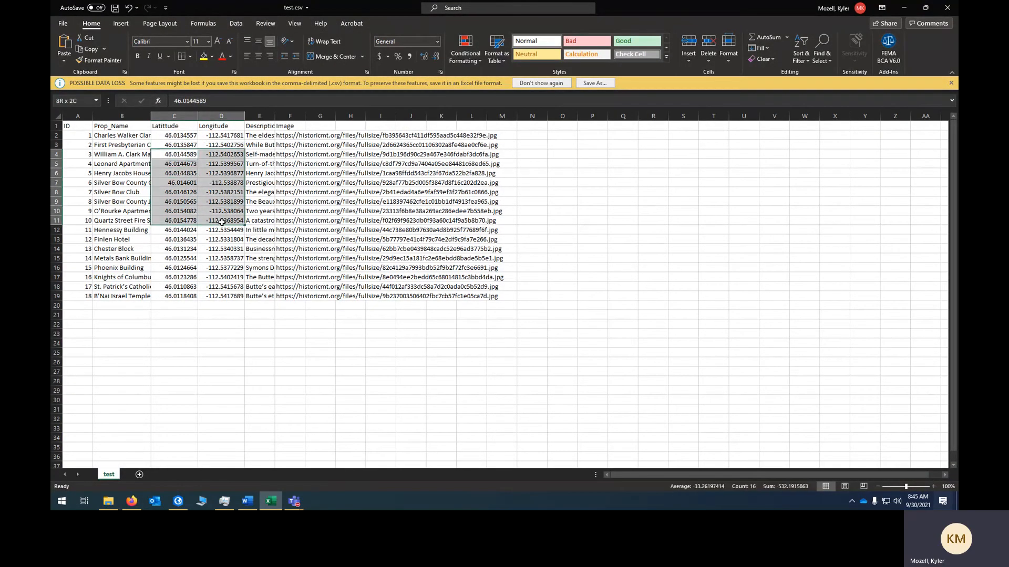
pyautogui.click(185, 145)
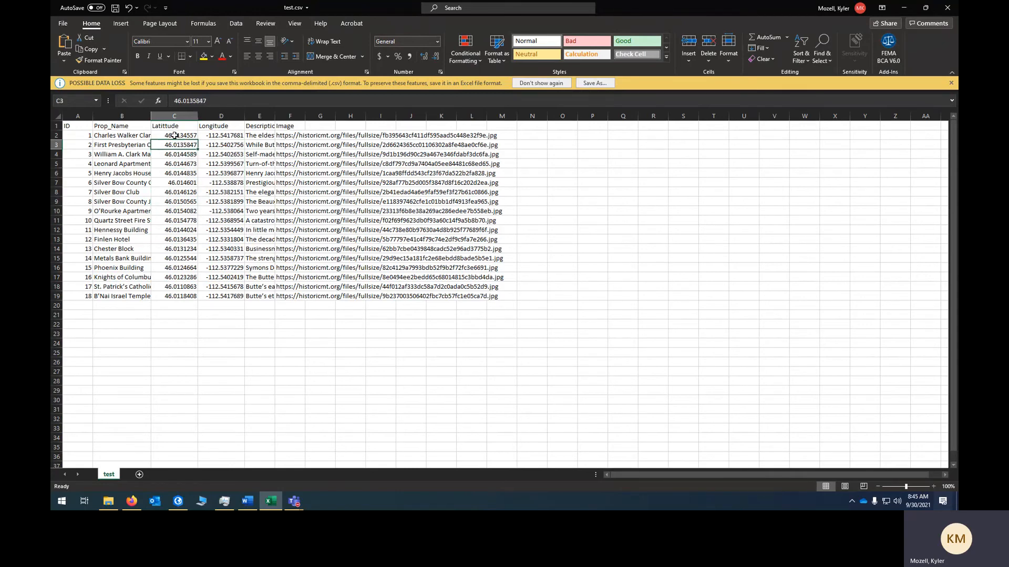
pyautogui.moveTo(176, 129); pyautogui.dragTo(221, 249)
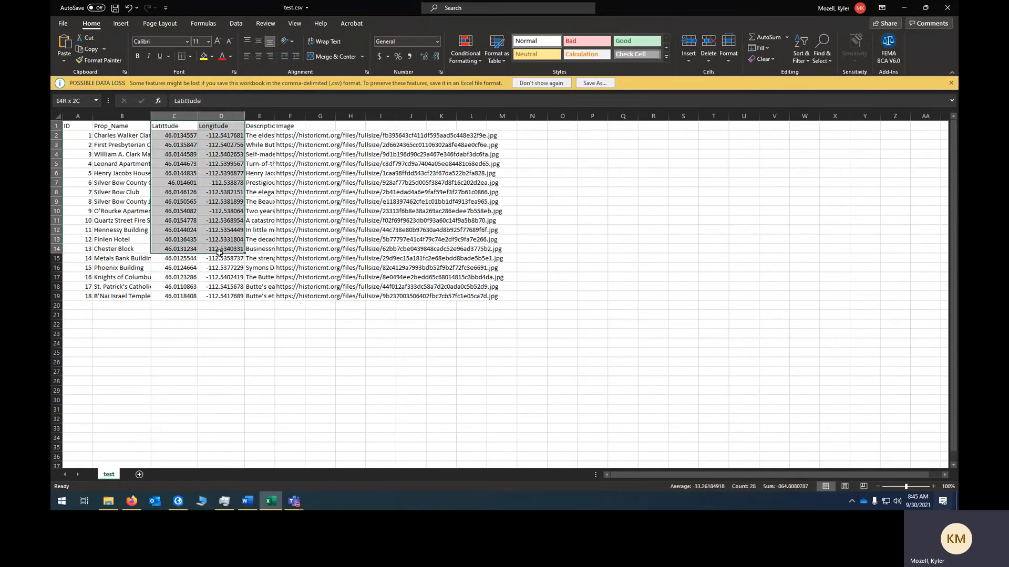
# Return to the story in Firefox and place the first tour point in Butte, just southeast of Harrison Ave and Olympia Ave
pyautogui.click(271, 498)
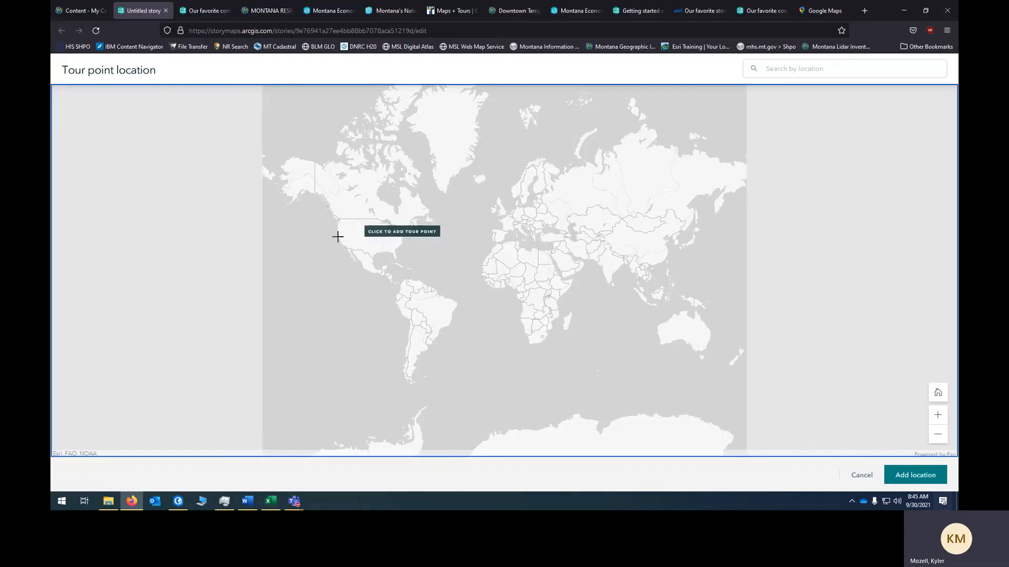
pyautogui.scroll(5, 352, 226)
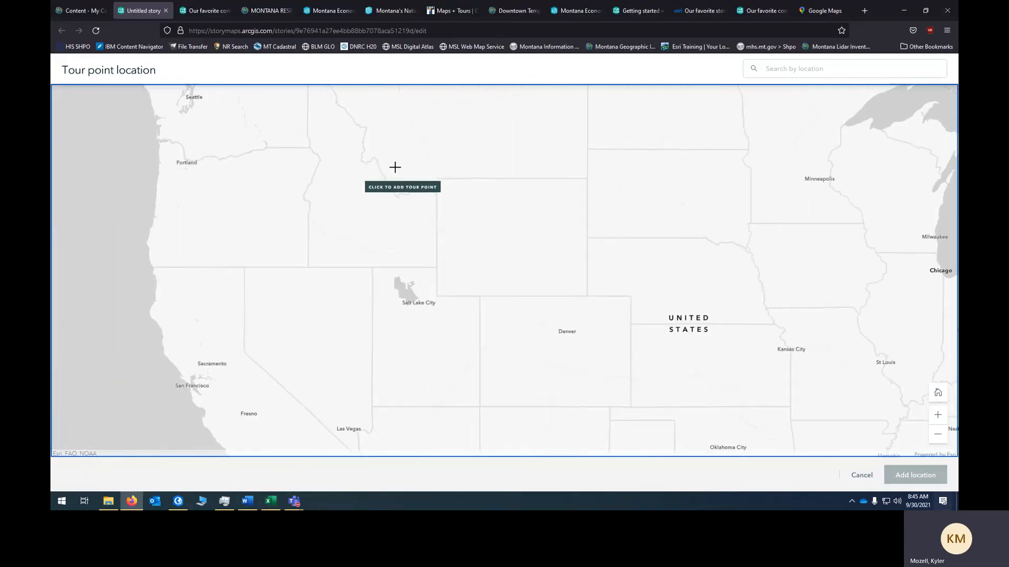
pyautogui.scroll(5, 405, 128)
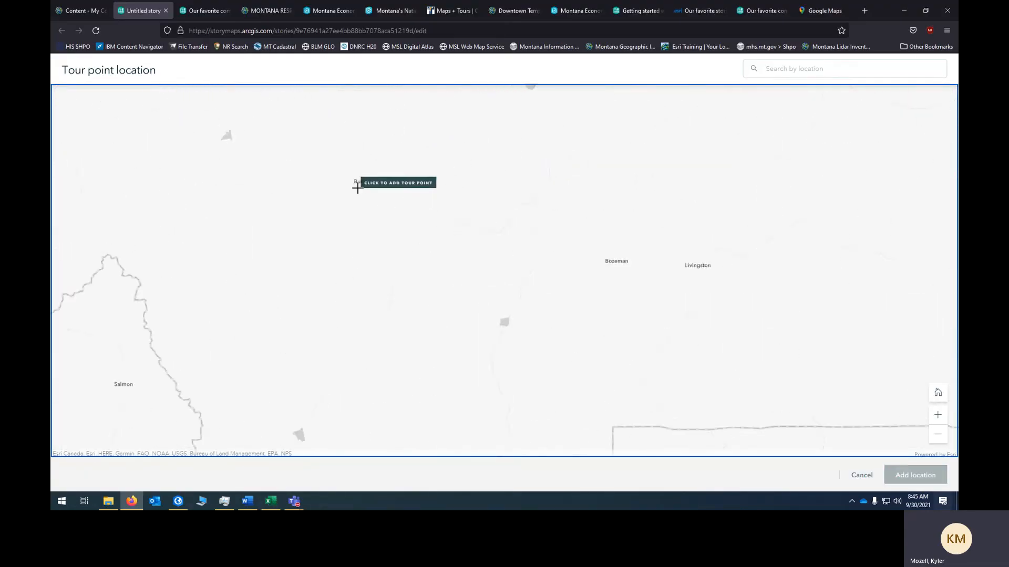
pyautogui.scroll(5, 356, 166)
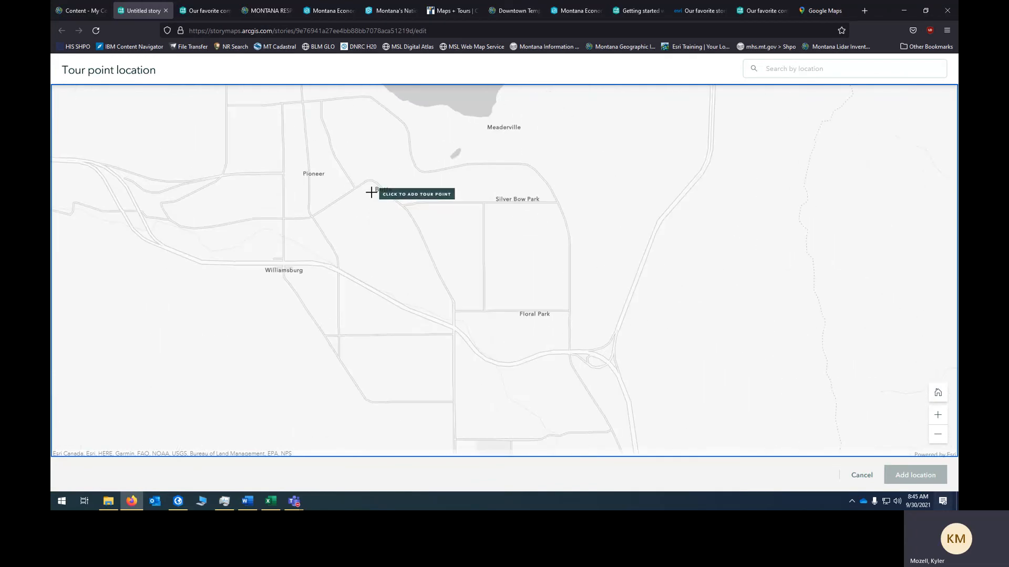
pyautogui.scroll(1, 395, 199)
pyautogui.scroll(2, 475, 260)
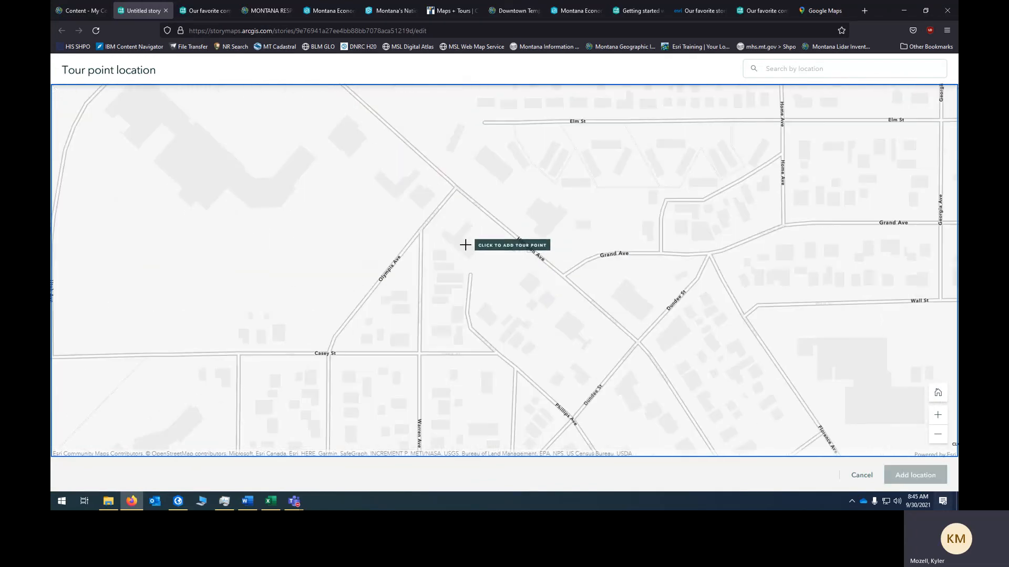
pyautogui.click(462, 245)
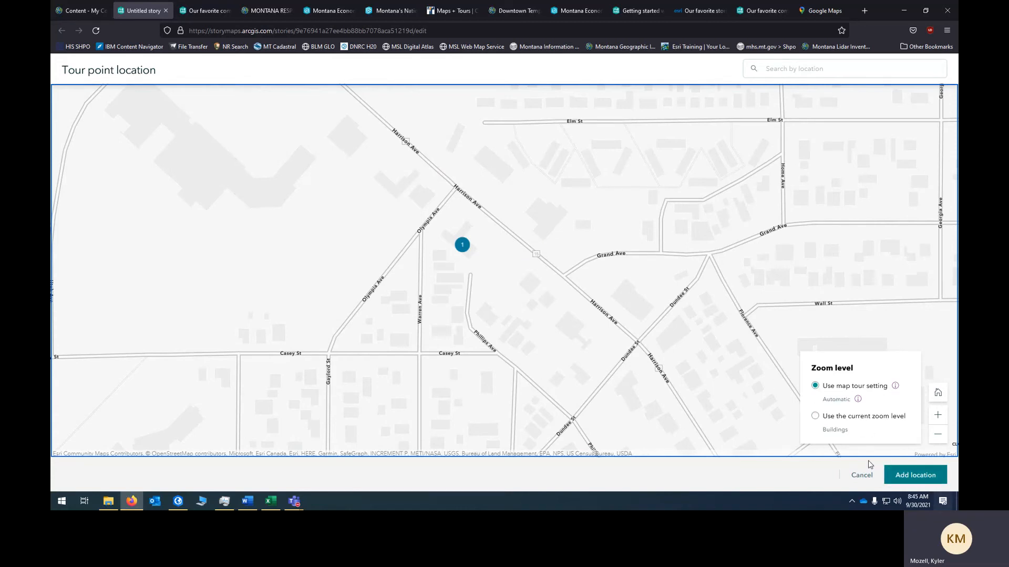
pyautogui.click(915, 475)
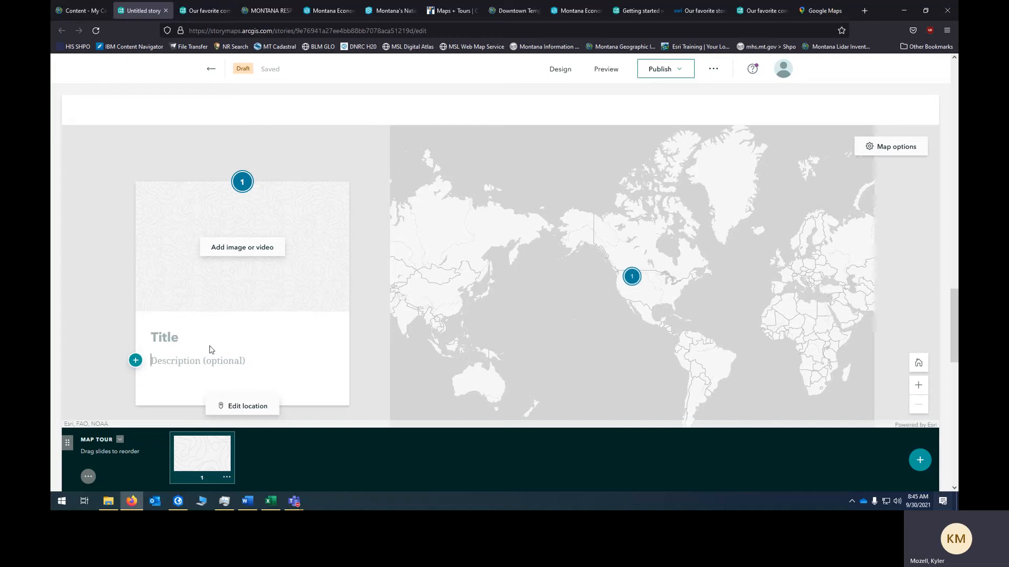
# Add a second tour point and place it on the building near Harrison Ave and Dundee St
pyautogui.click(919, 459)
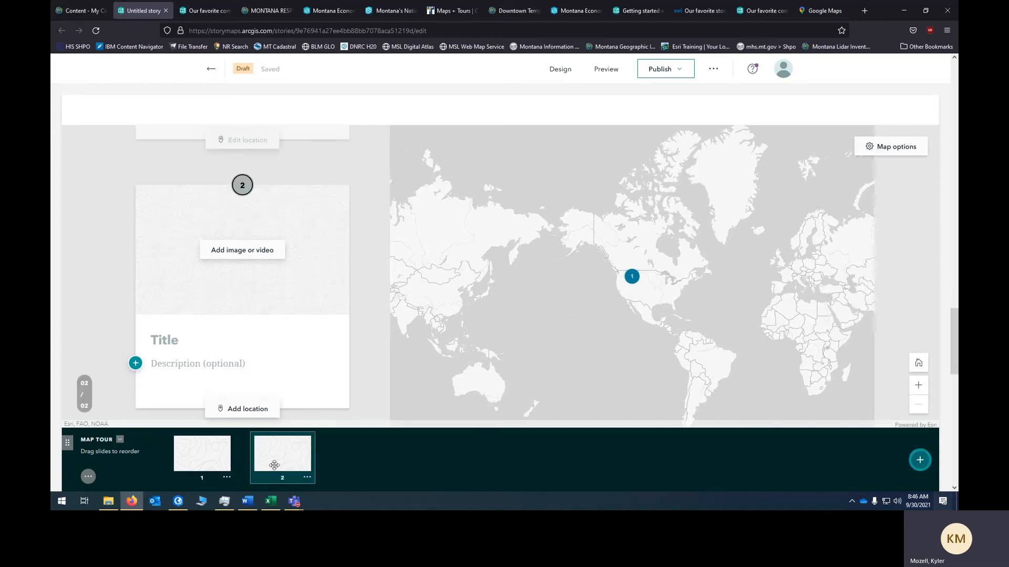
pyautogui.click(229, 410)
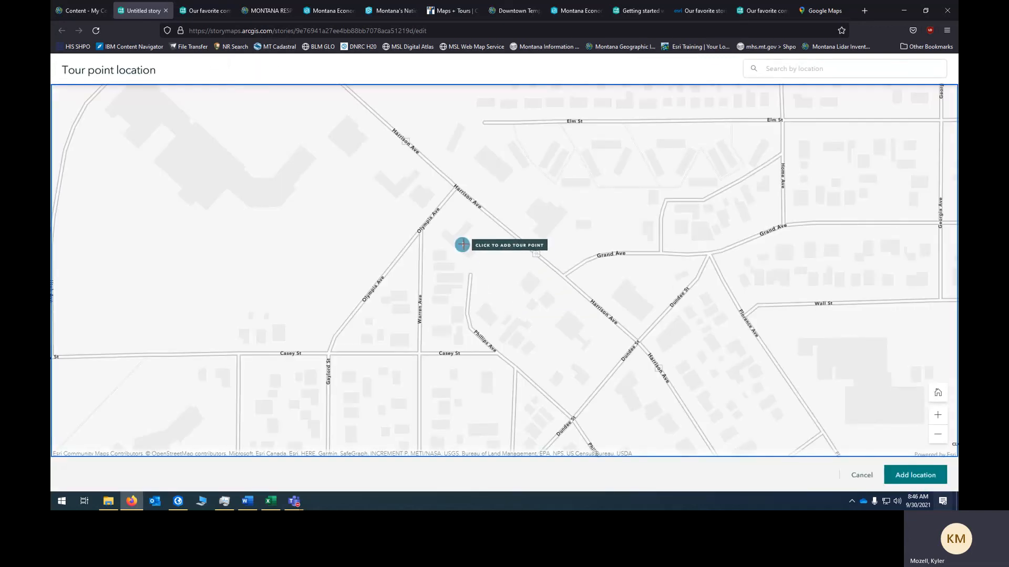
pyautogui.click(634, 300)
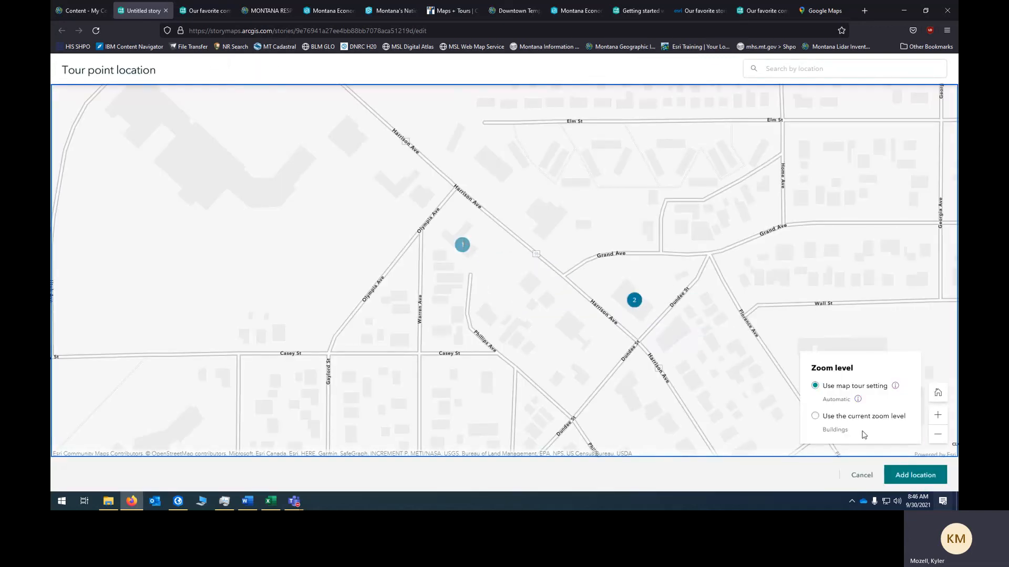
pyautogui.click(914, 475)
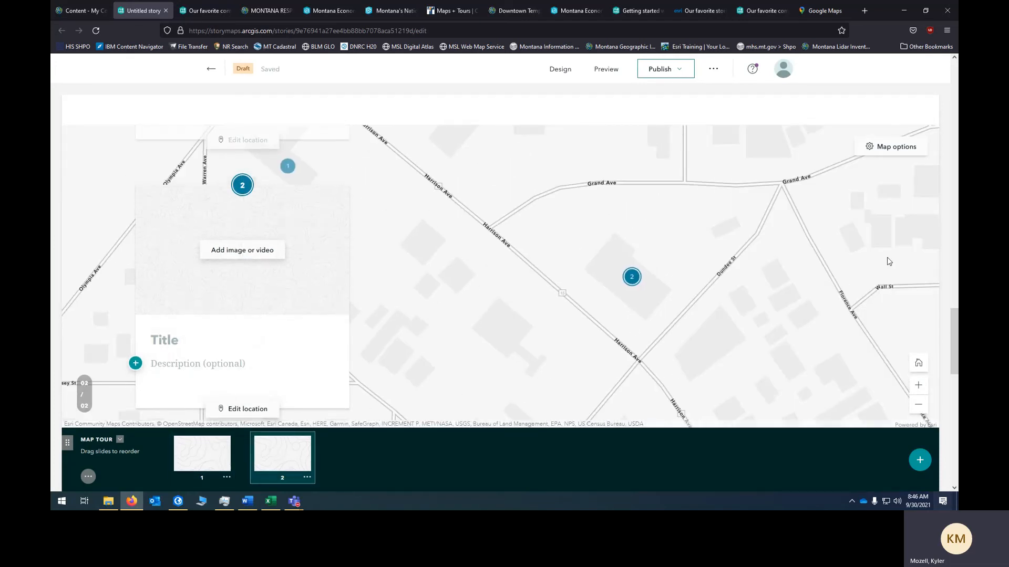
# View the link and upload options for adding an image or video to the first tour point
pyautogui.moveTo(955, 337); pyautogui.dragTo(954, 418)
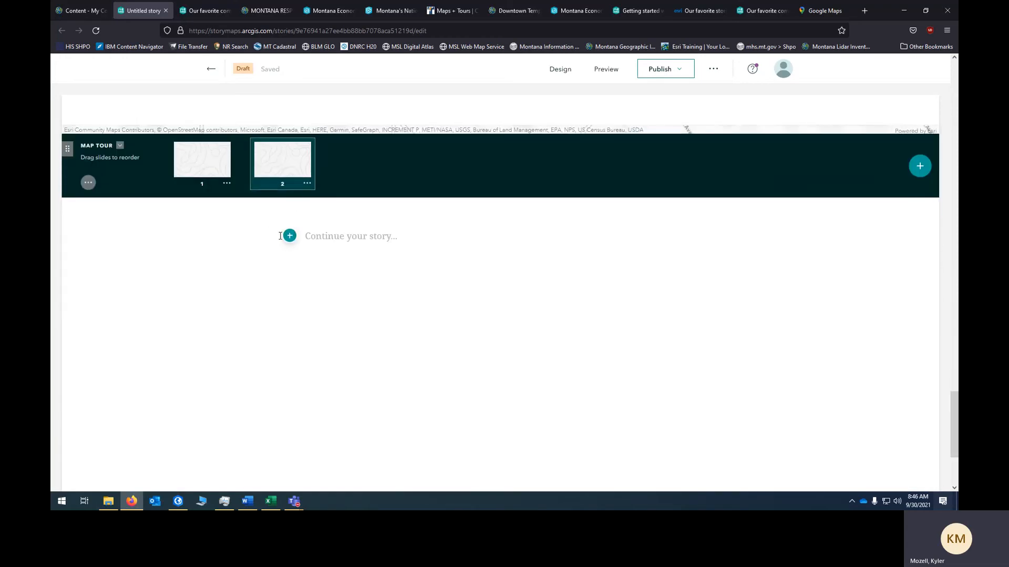
pyautogui.scroll(5, 287, 240)
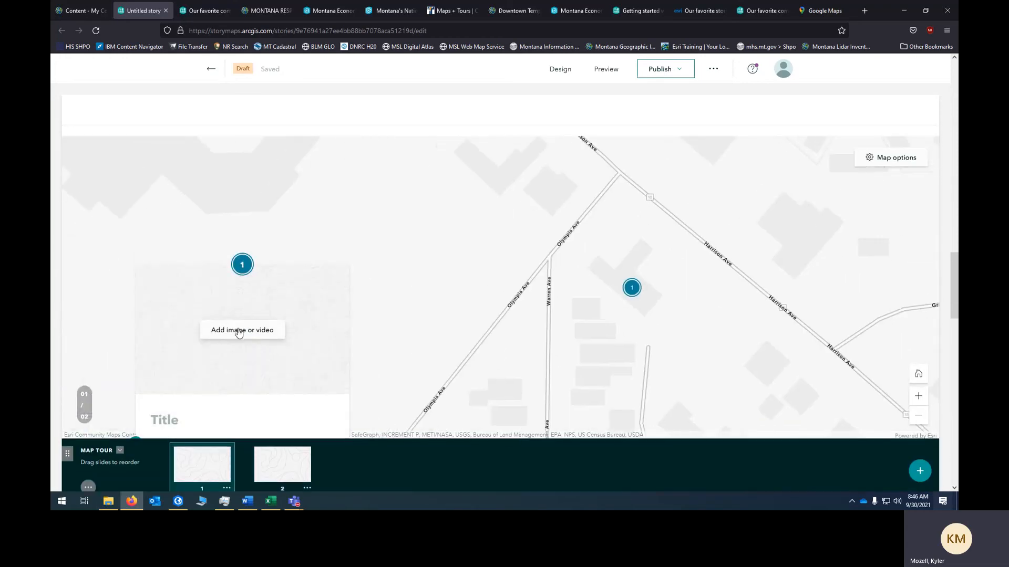
pyautogui.click(242, 330)
pyautogui.click(382, 196)
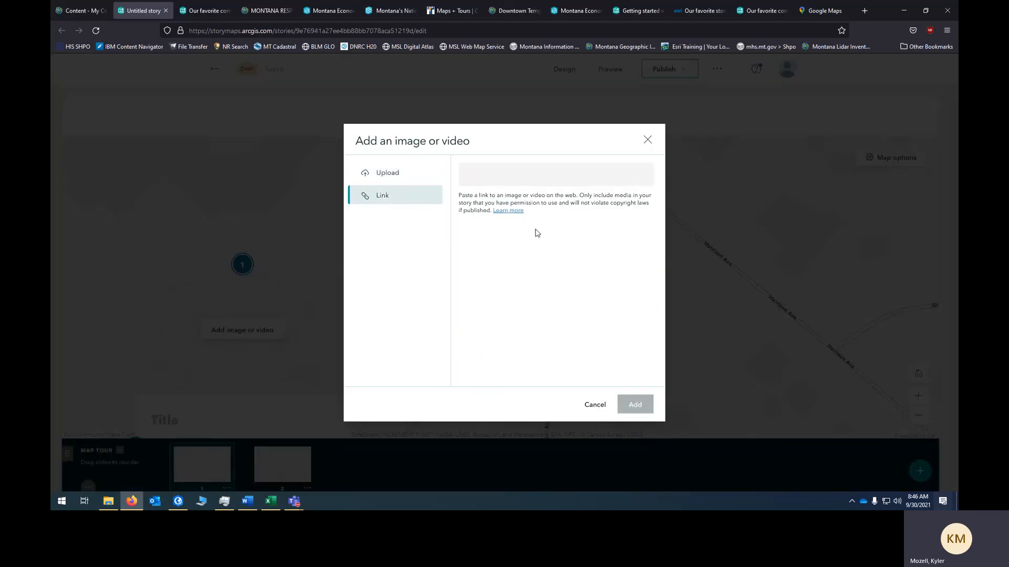
pyautogui.click(382, 176)
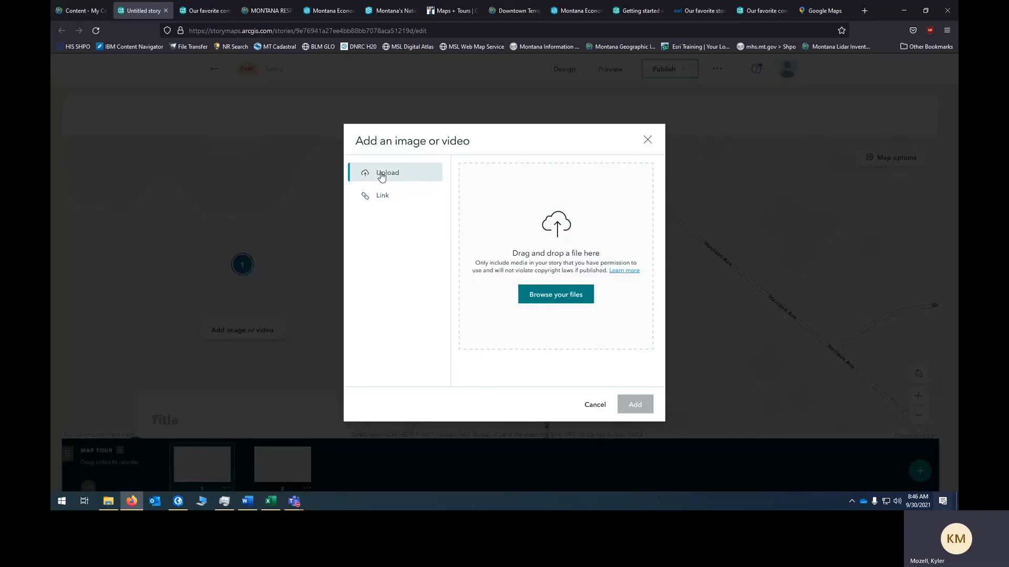
pyautogui.click(647, 141)
# Fill the first tour point's description with many repetitions of the filler text "asdaaaaaaaaaaaaaaaaa"
pyautogui.scroll(-3, 241, 289)
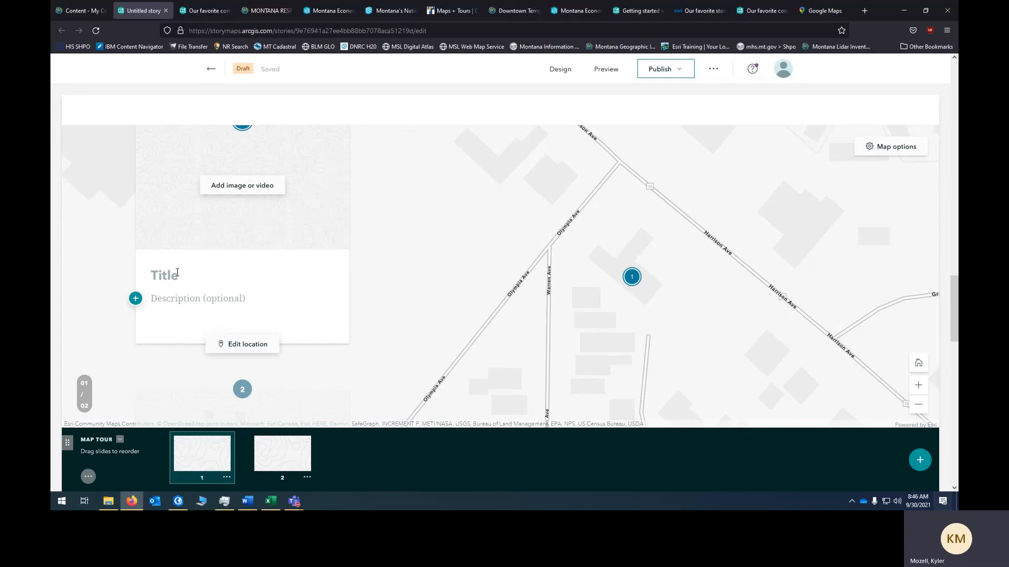
pyautogui.click(175, 275)
pyautogui.click(197, 298)
pyautogui.scroll(1, 237, 329)
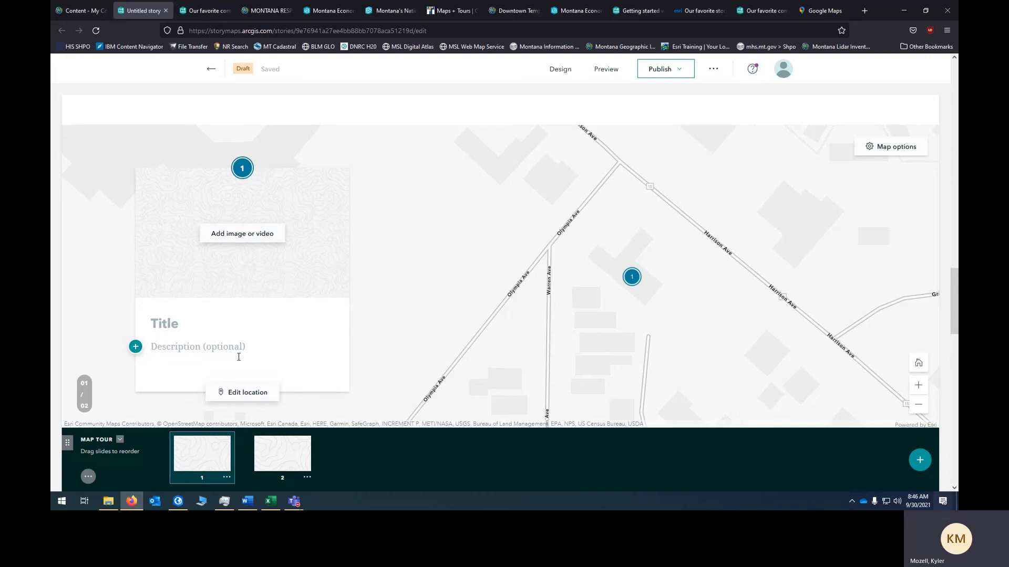
pyautogui.click(223, 342)
pyautogui.write('asdaaaaaaaaaaaaaaaaa')
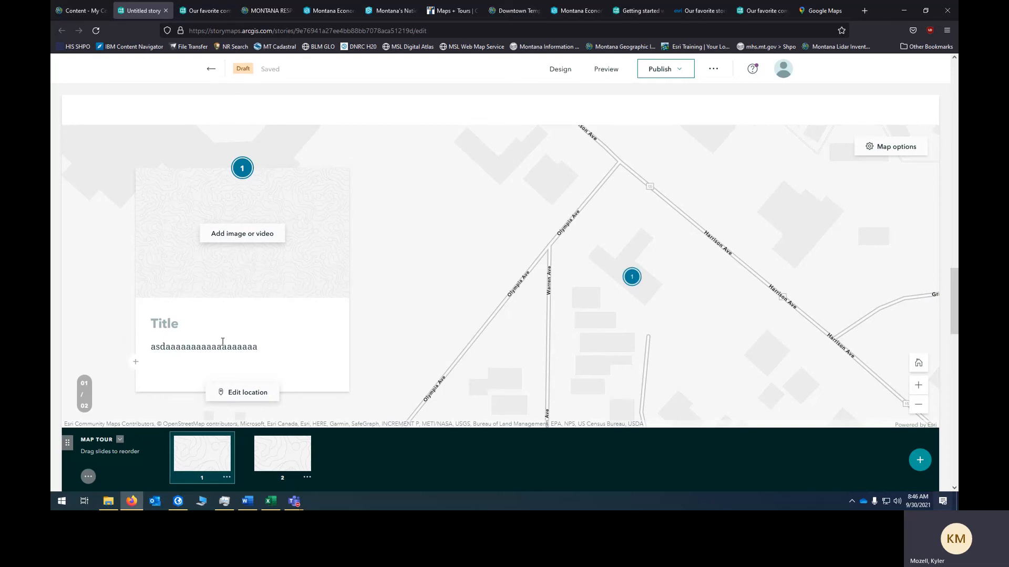
pyautogui.doubleClick(223, 342)
pyautogui.hotkey('ctrl', 'c')
pyautogui.click(258, 347)
pyautogui.hotkey('ctrl', 'v')
pyautogui.hotkey('ctrl', 'v')
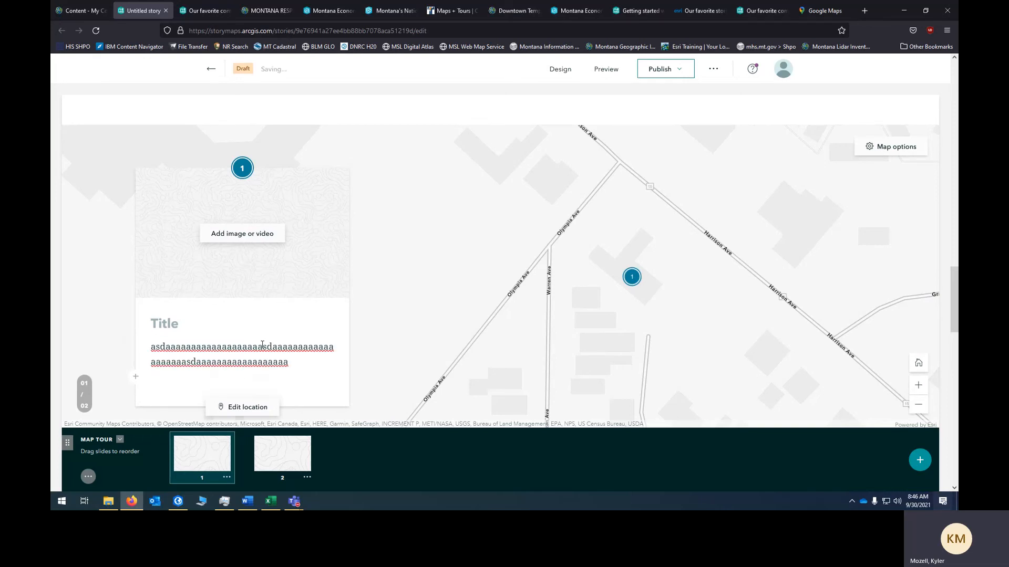
pyautogui.hotkey('ctrl', 'v')
pyautogui.hotkey('ctrl', 'v')
pyautogui.hotkey('ctrl', 'v')
pyautogui.hotkey('ctrl', 'v')
pyautogui.hotkey('ctrl', 'v')
pyautogui.hotkey('ctrl', 'v')
pyautogui.hotkey('ctrl', 'v')
pyautogui.hotkey('ctrl', 'v')
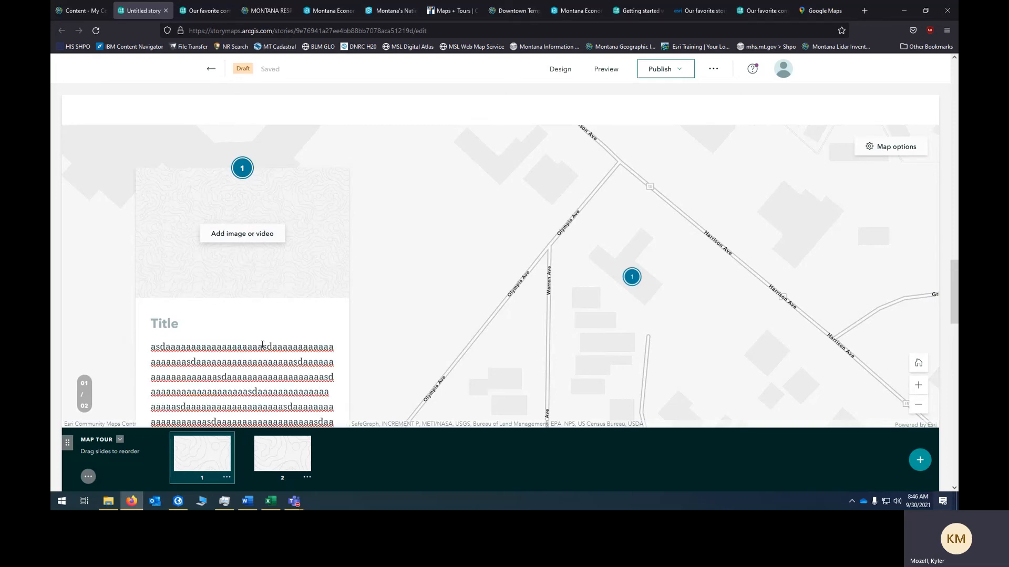
# Look over the lengthened first tour point card and clear all the filler text from its description
pyautogui.scroll(-6, 262, 345)
pyautogui.scroll(1, 200, 221)
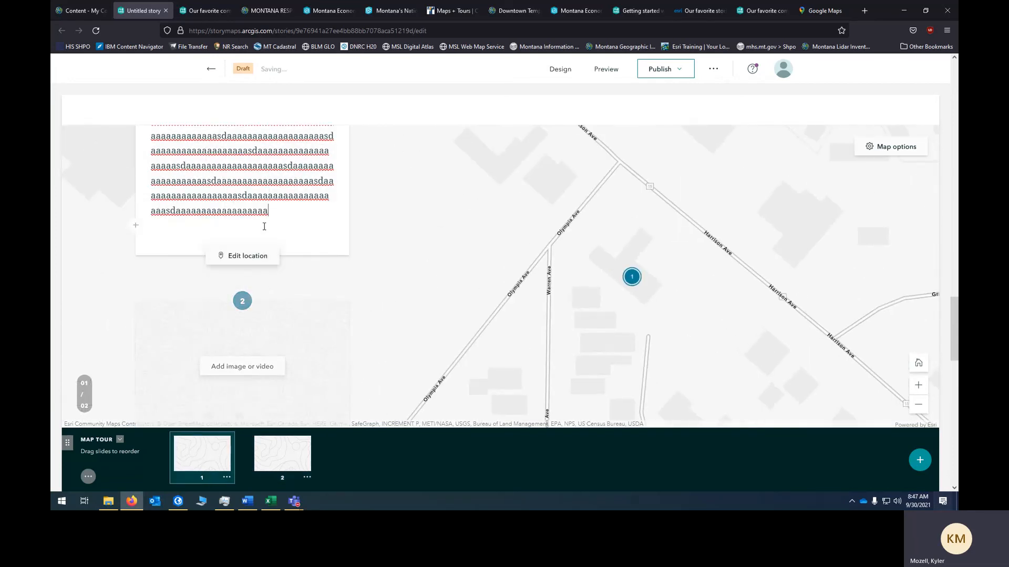
pyautogui.scroll(4, 297, 324)
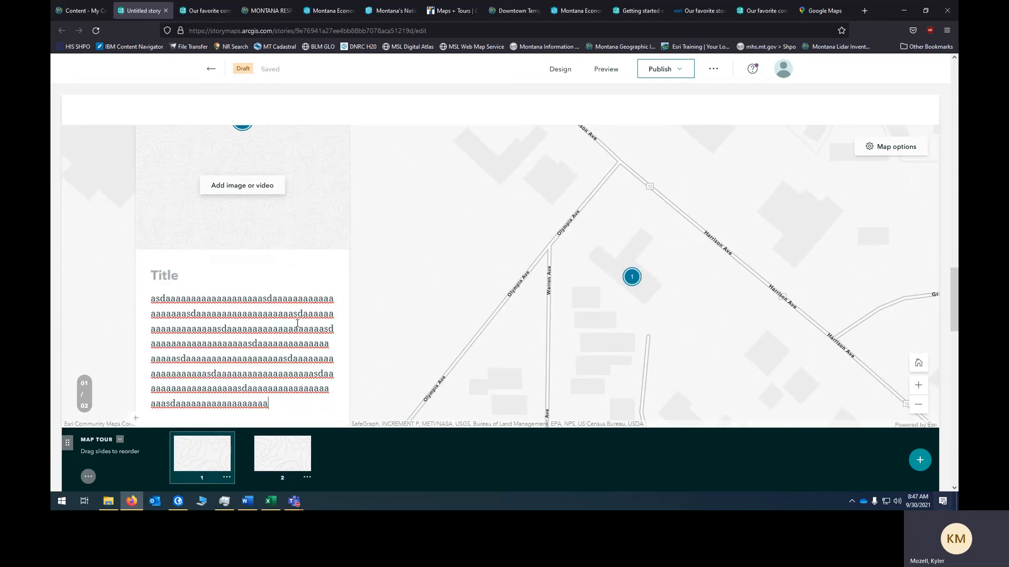
pyautogui.hotkey('ctrl', 'a')
pyautogui.press('BackSpace')
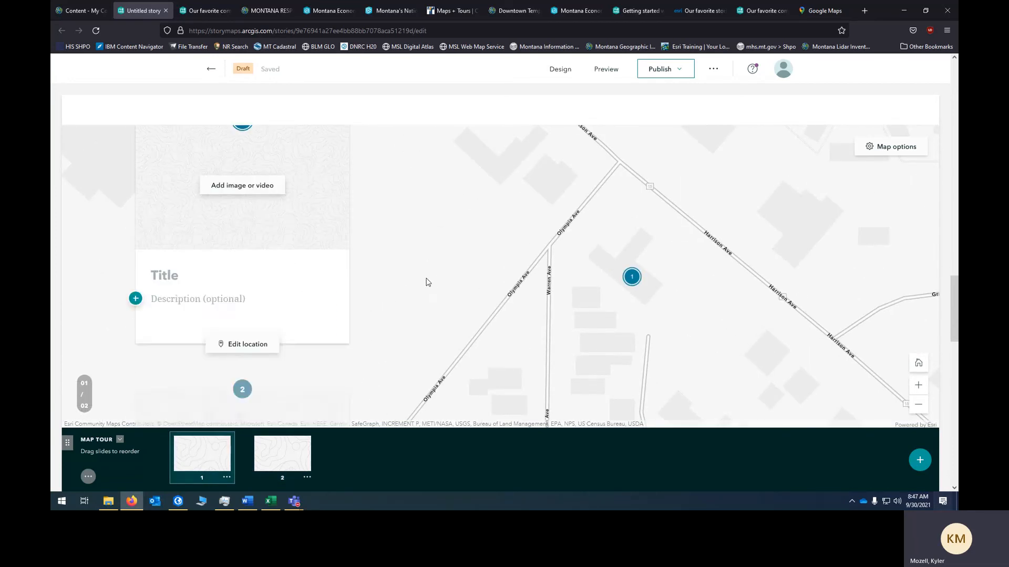
pyautogui.scroll(-2, 956, 321)
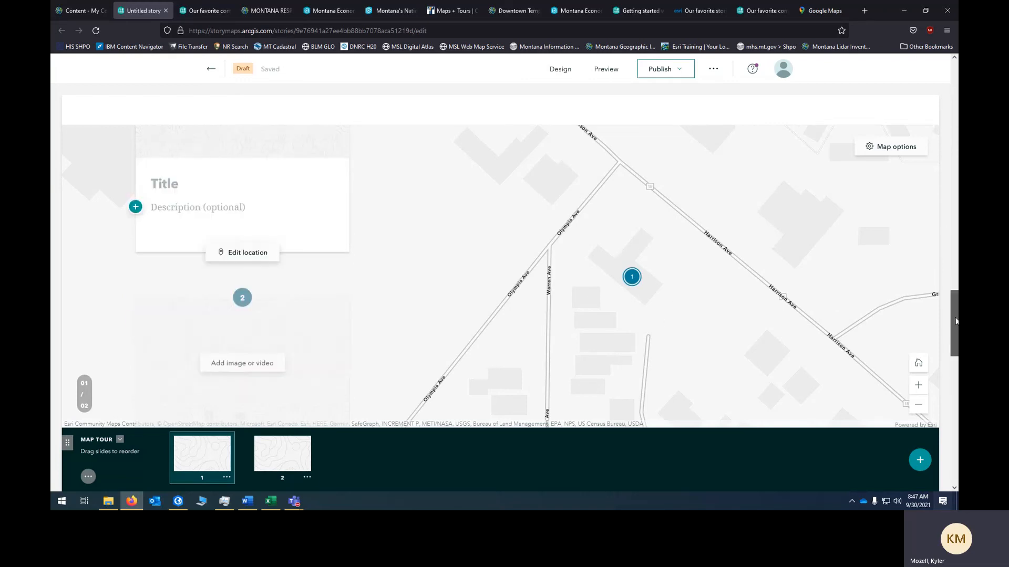
# Insert another map tour block in the empty area below the existing guided tour
pyautogui.scroll(-7, 956, 321)
pyautogui.click(289, 156)
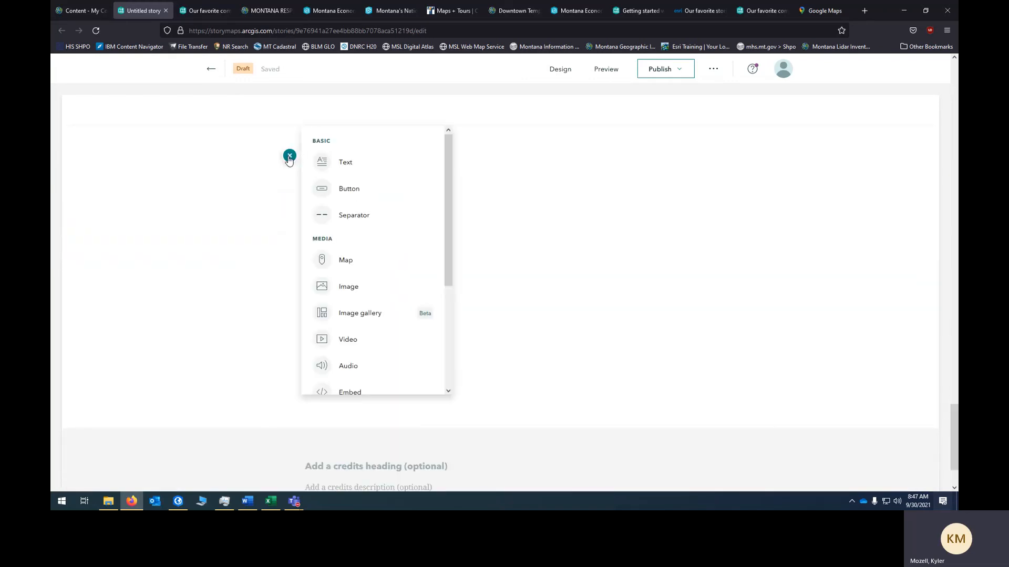
pyautogui.scroll(-3, 376, 293)
pyautogui.click(353, 378)
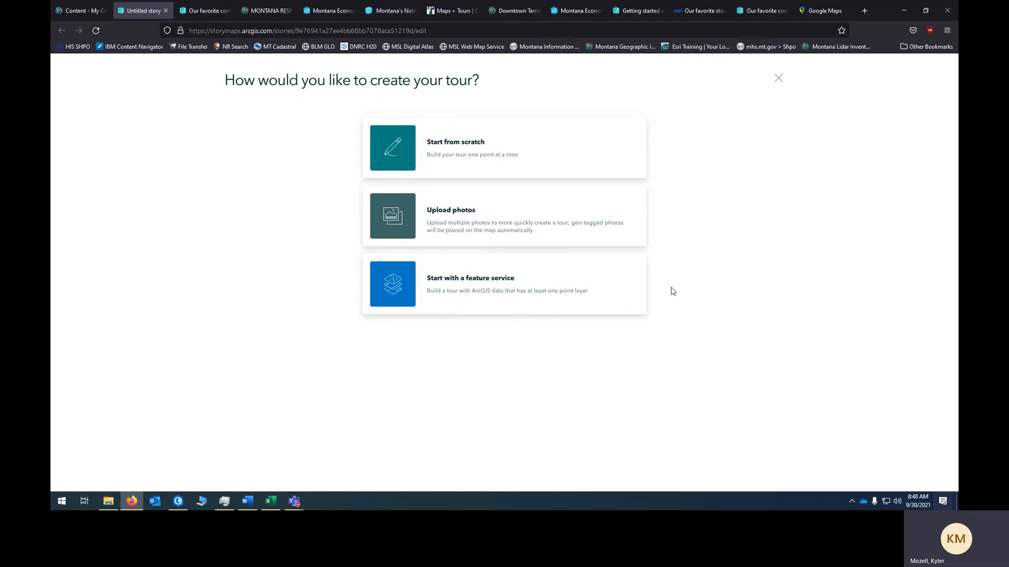
# Build the new tour from a feature service, using the WalkingTour layer shared in My Groups
pyautogui.click(79, 11)
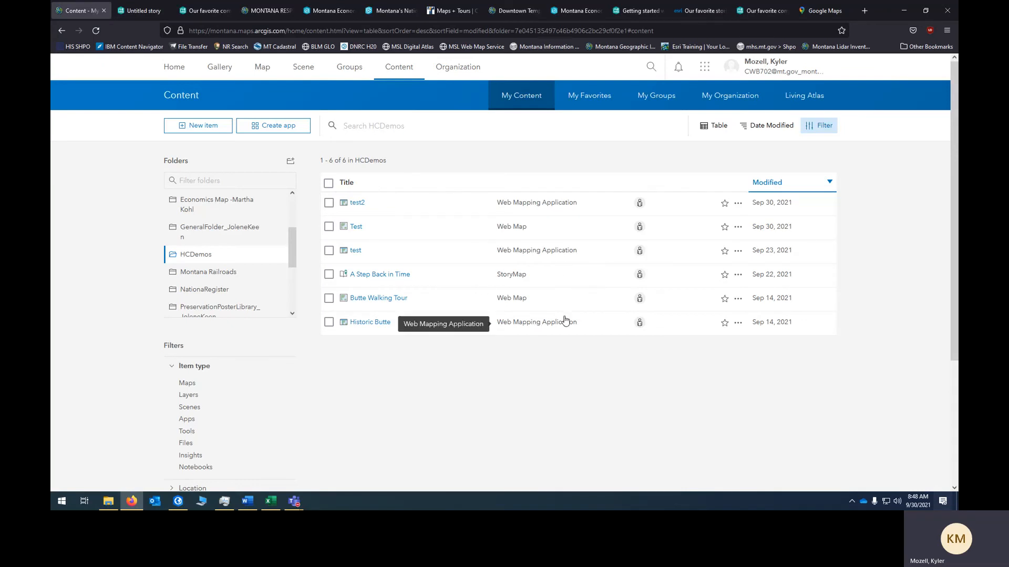
pyautogui.click(148, 13)
pyautogui.click(508, 300)
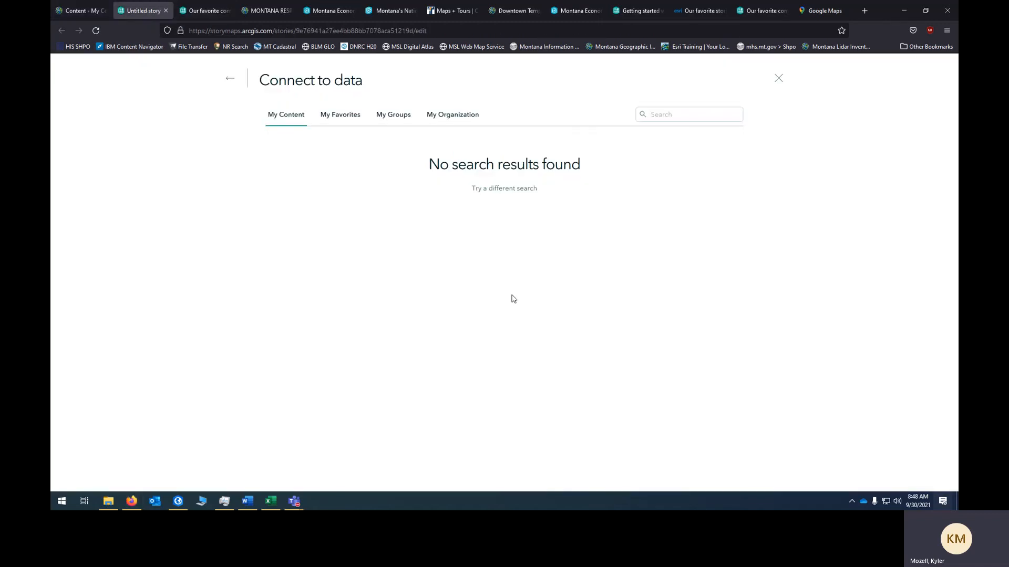
pyautogui.click(378, 120)
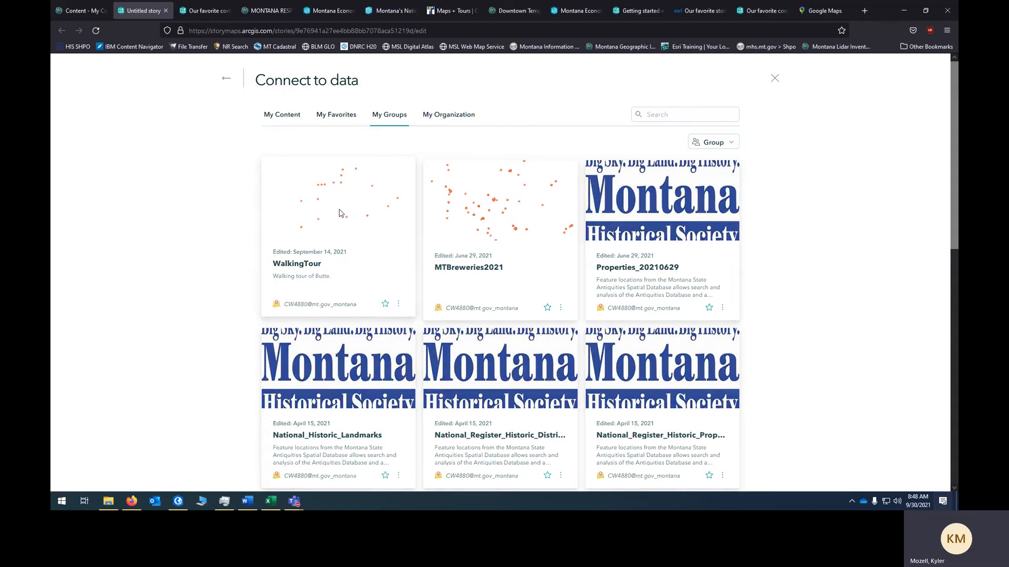
pyautogui.click(340, 213)
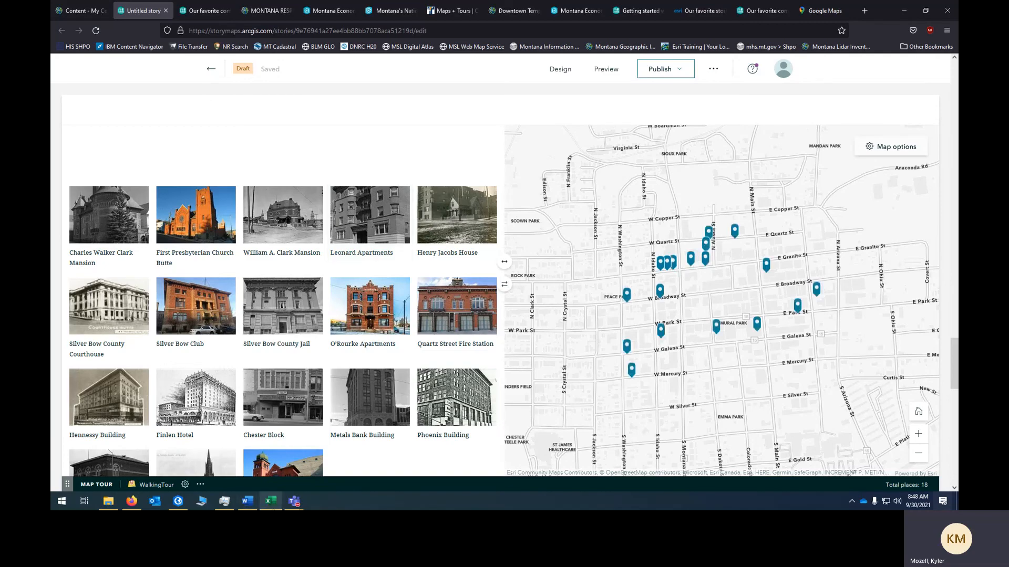
# Switch to Excel to examine the tour table in test.csv and its first description cell, and return to the story
pyautogui.click(271, 501)
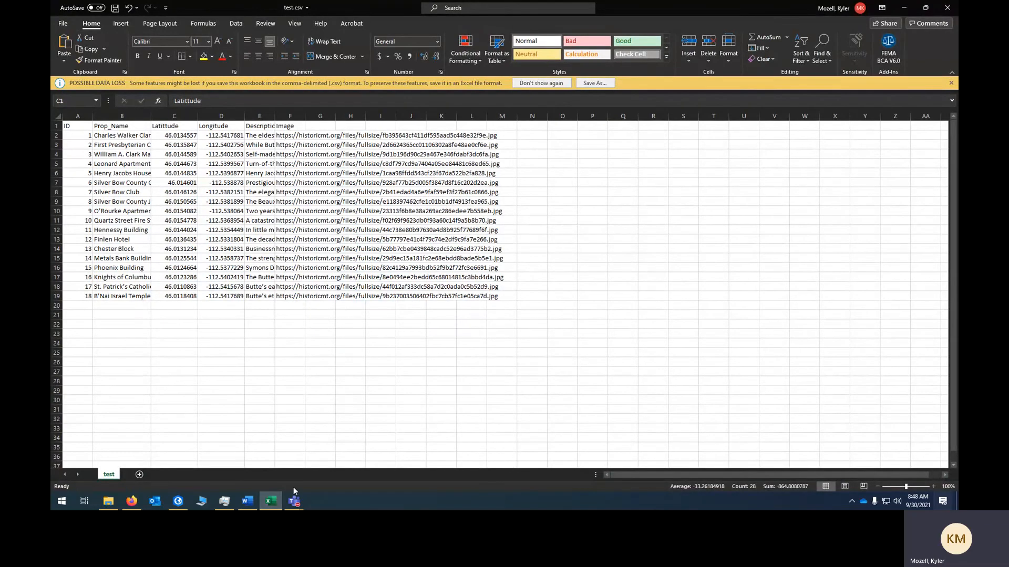
pyautogui.click(267, 137)
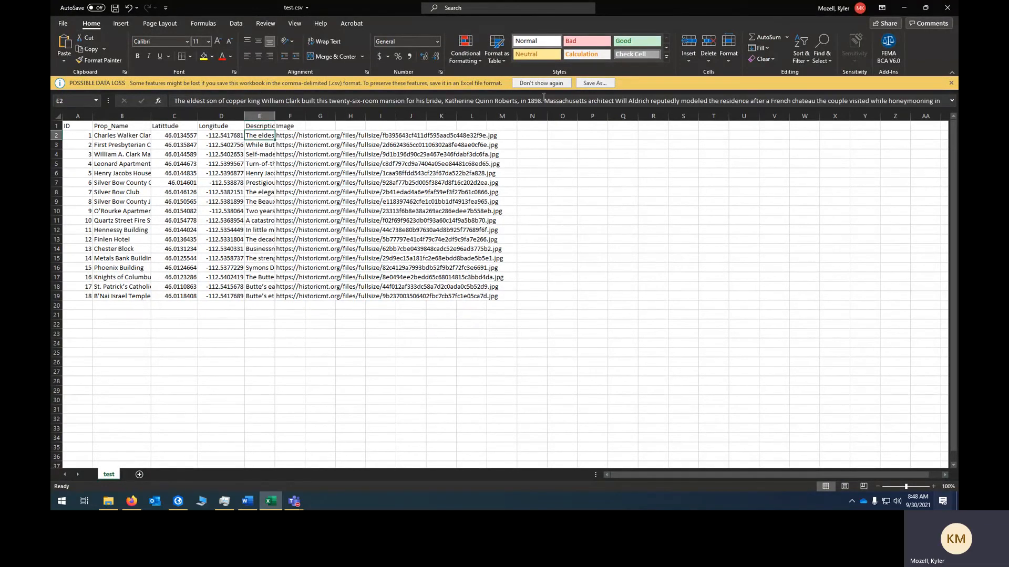
pyautogui.click(904, 8)
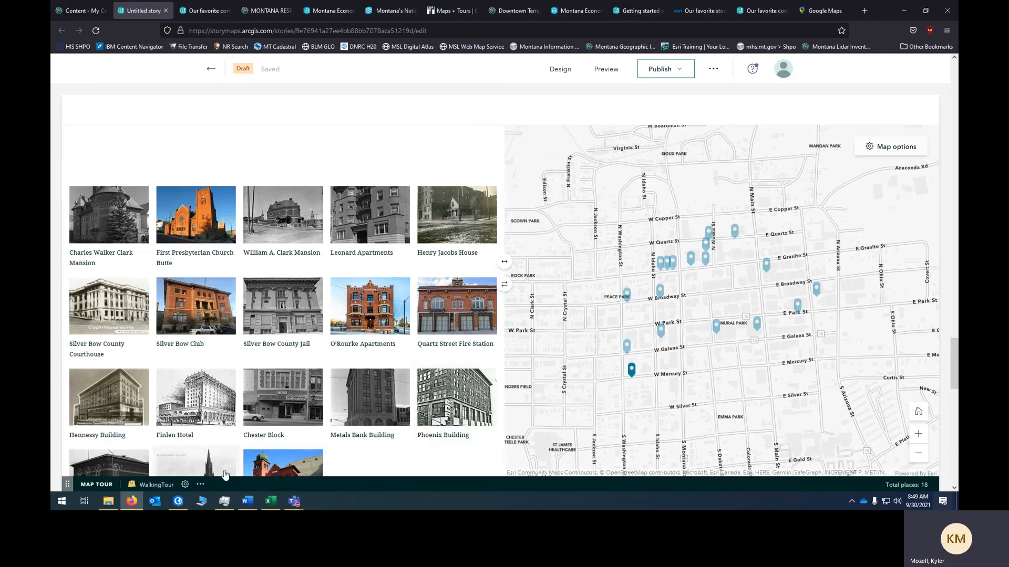
# Change the WalkingTour map tour to the Explorer layout in List style and look through the listed places
pyautogui.click(200, 485)
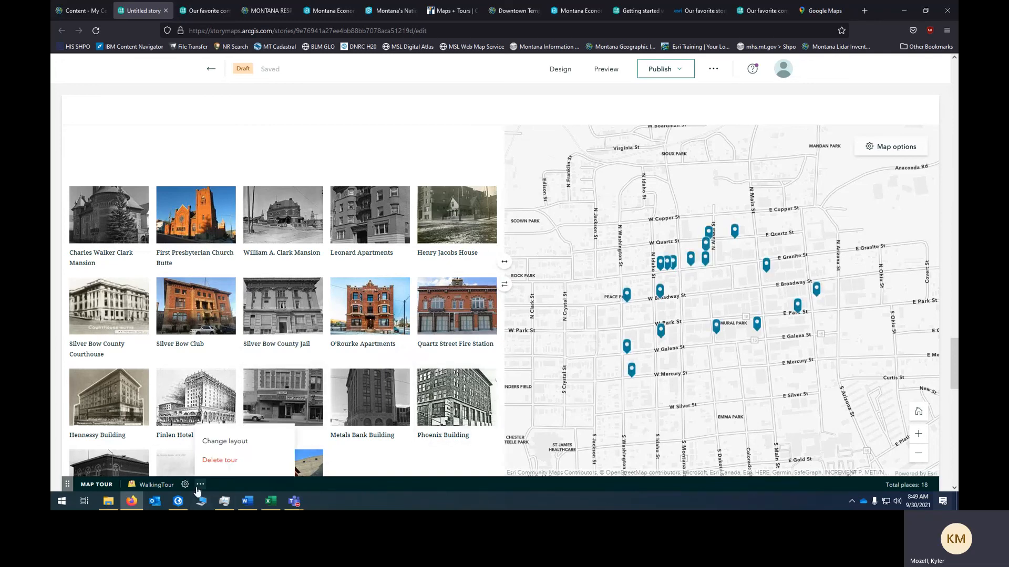
pyautogui.click(409, 445)
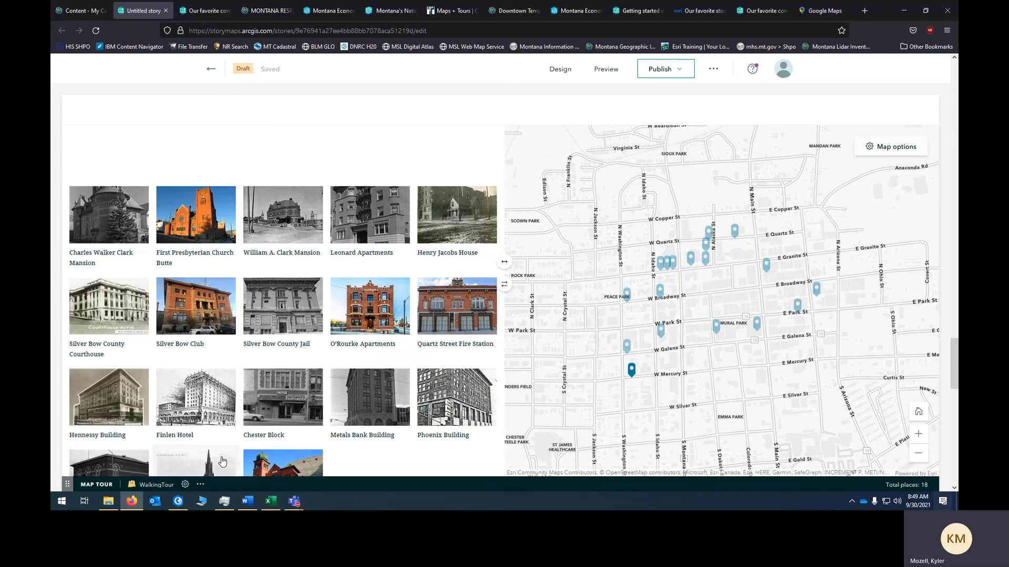
pyautogui.click(200, 484)
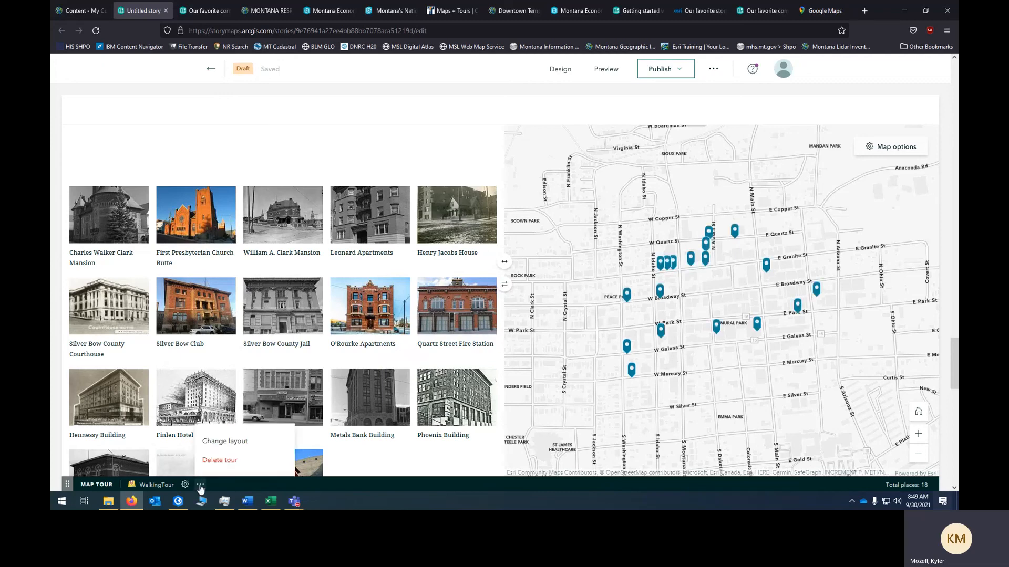
pyautogui.click(223, 444)
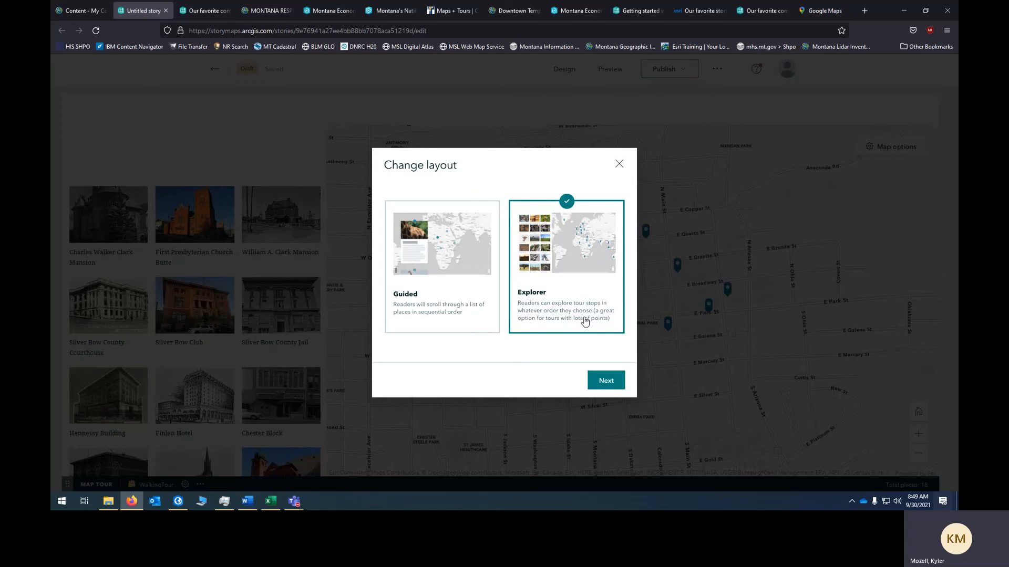
pyautogui.click(607, 387)
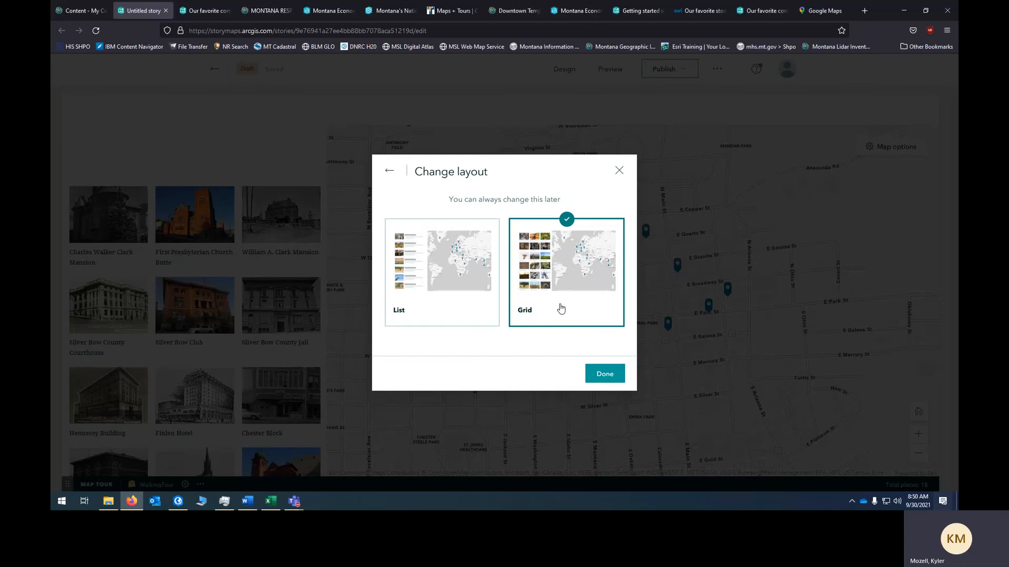
pyautogui.click(429, 292)
pyautogui.click(613, 378)
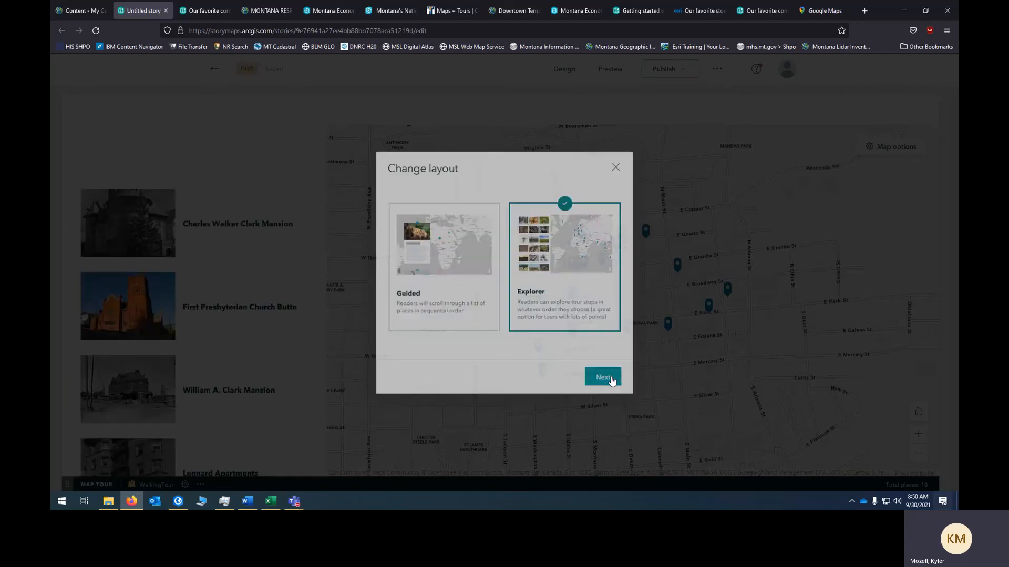
pyautogui.click(603, 378)
pyautogui.scroll(-4, 227, 248)
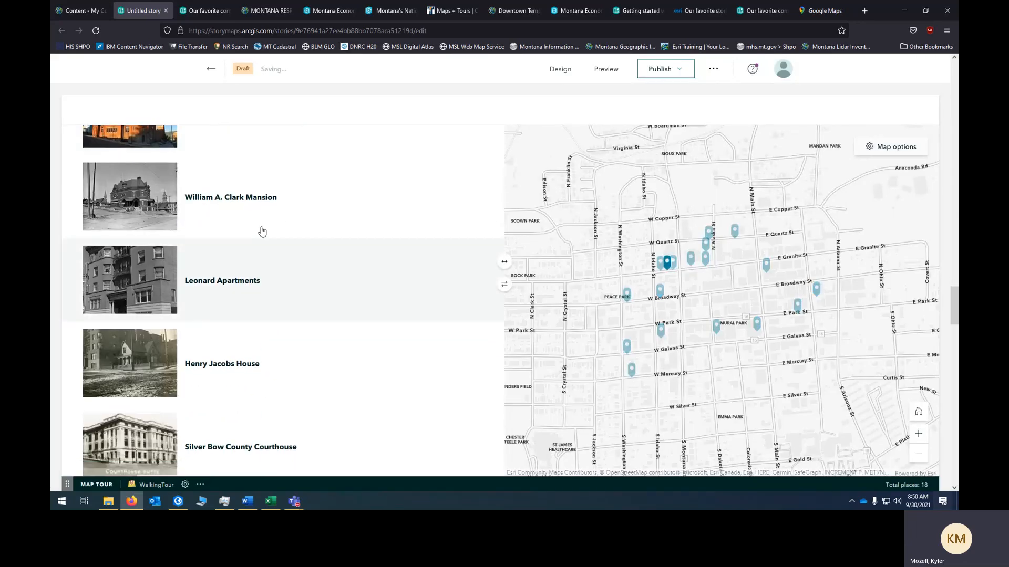
pyautogui.scroll(-3, 323, 279)
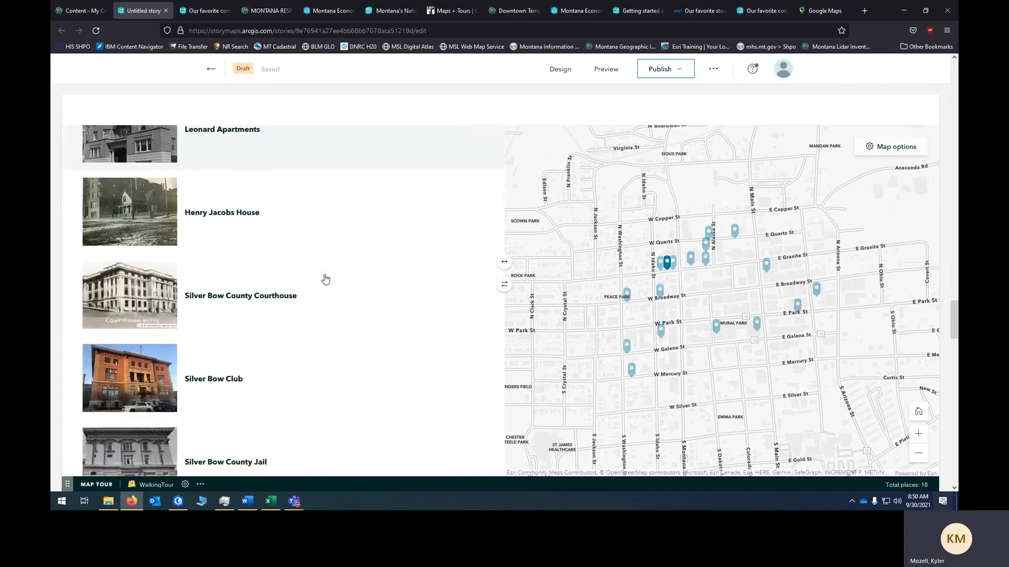
pyautogui.scroll(-2, 325, 279)
# Change the WalkingTour map tour to the Guided layout with the Map focused option
pyautogui.click(200, 484)
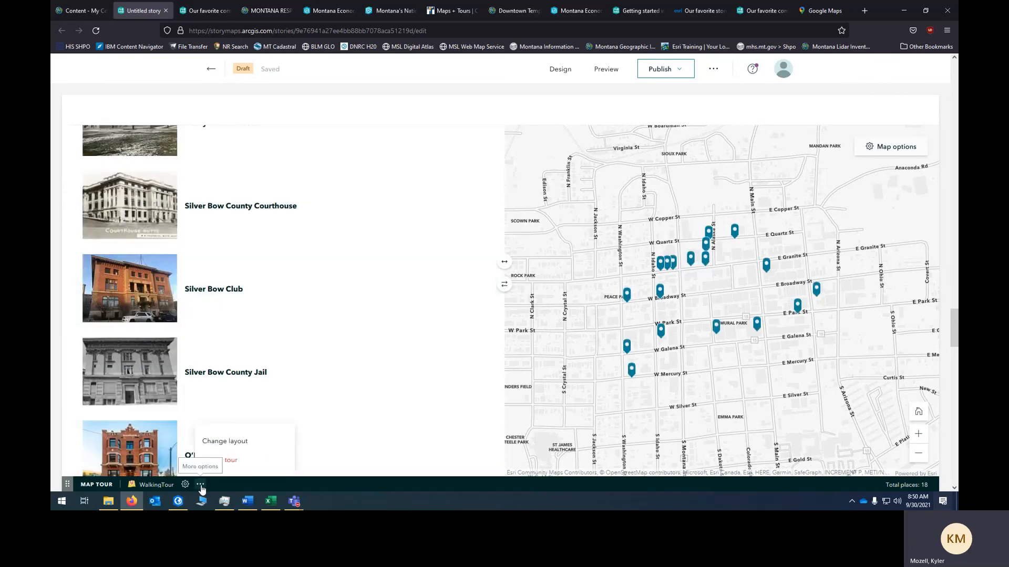
pyautogui.click(259, 441)
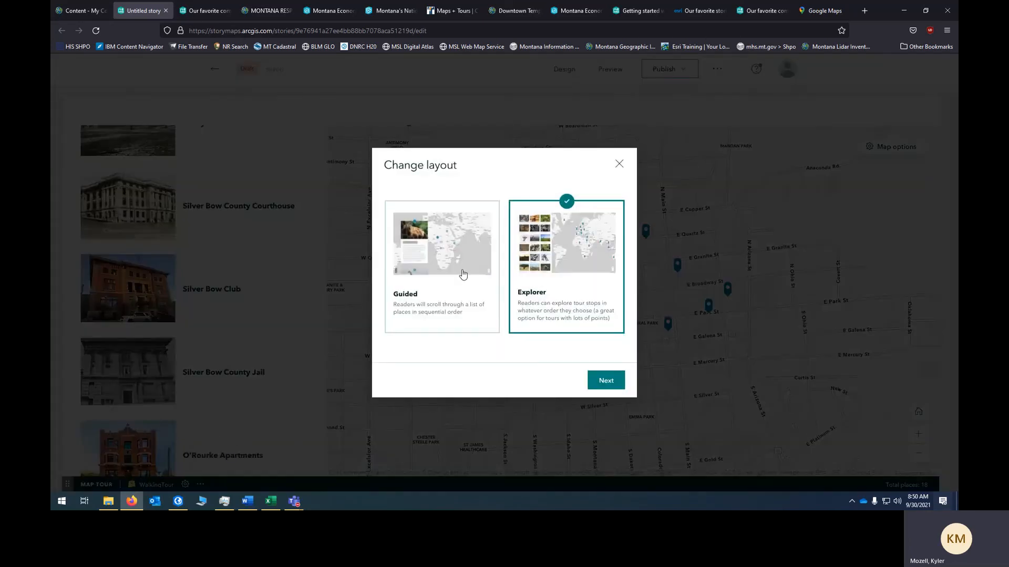
pyautogui.click(463, 274)
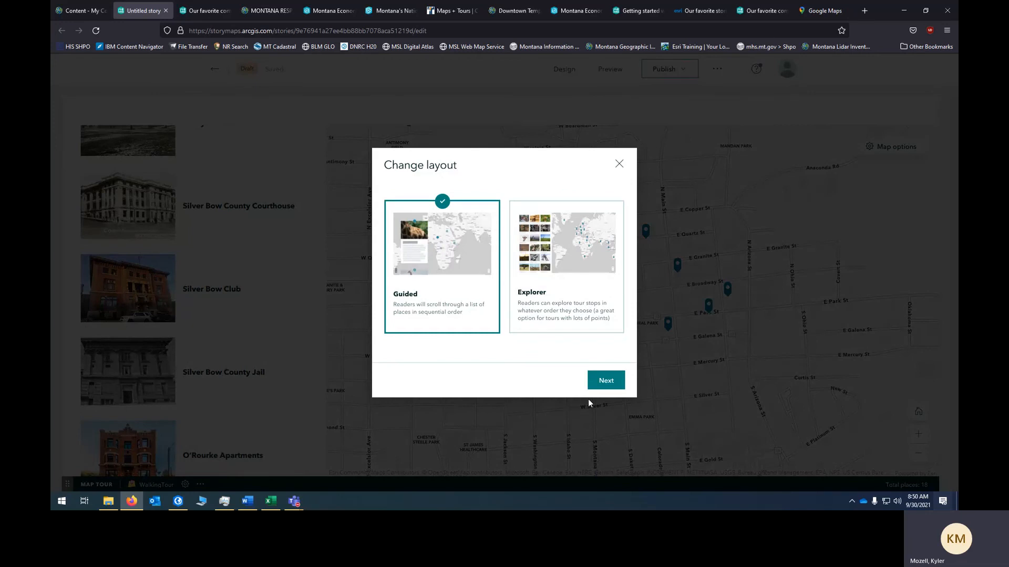
pyautogui.click(605, 379)
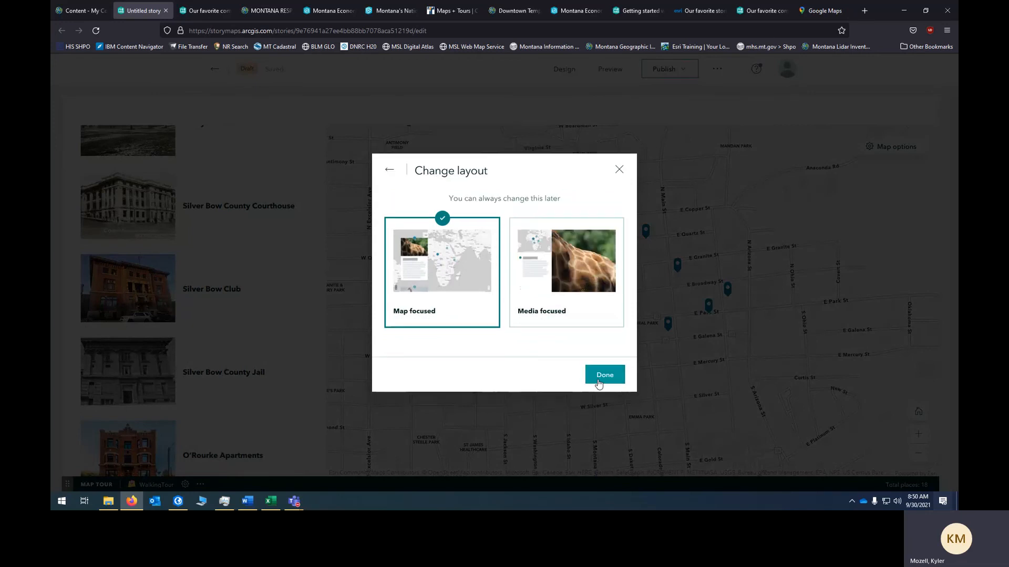
pyautogui.click(568, 276)
pyautogui.click(451, 259)
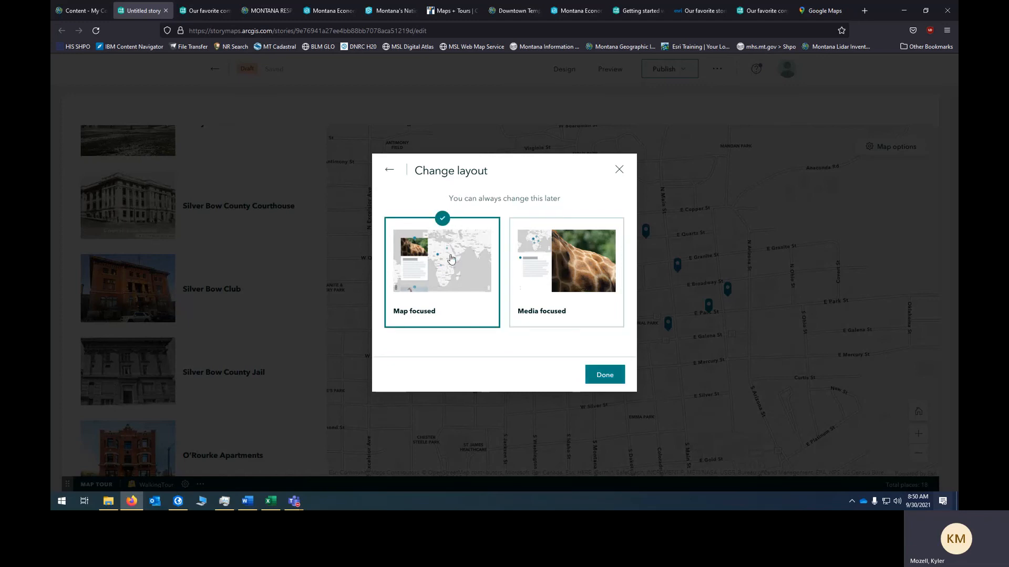
pyautogui.click(604, 375)
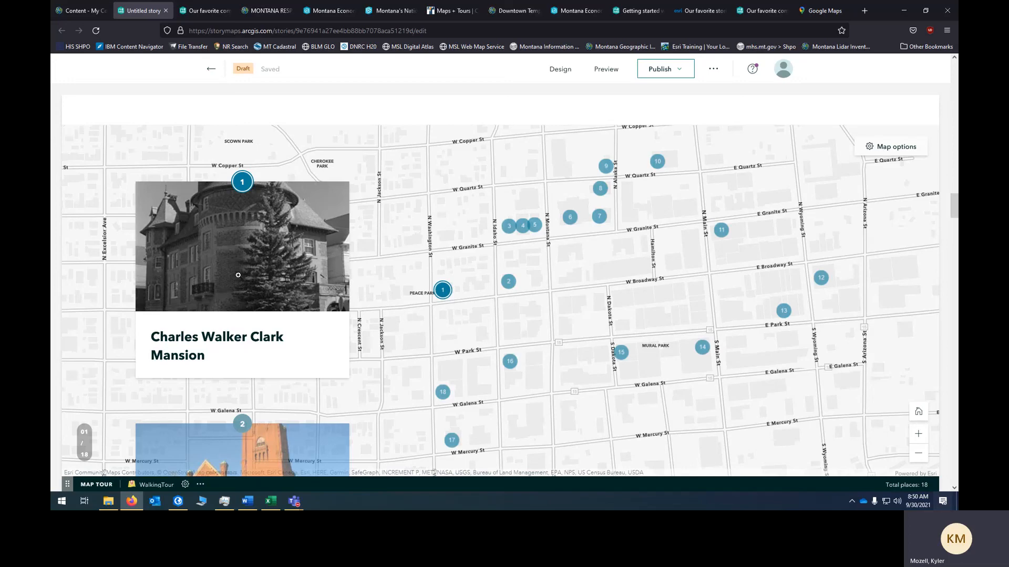
# Look through the guided tour stops, check them against the test.csv table in Excel, and go back to the first stop
pyautogui.scroll(-3, 238, 276)
pyautogui.scroll(-6, 238, 275)
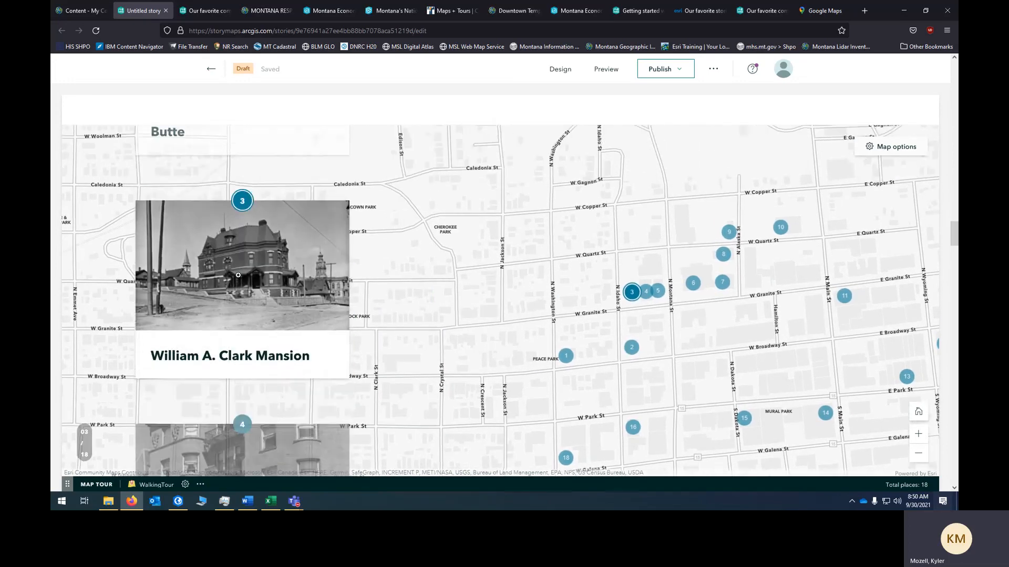
pyautogui.scroll(-5, 238, 275)
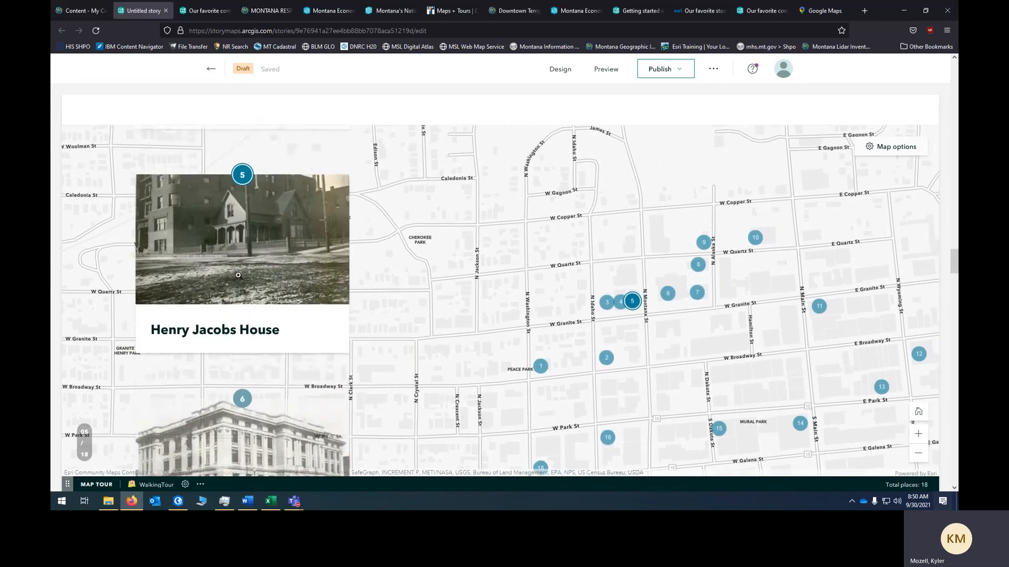
pyautogui.click(271, 501)
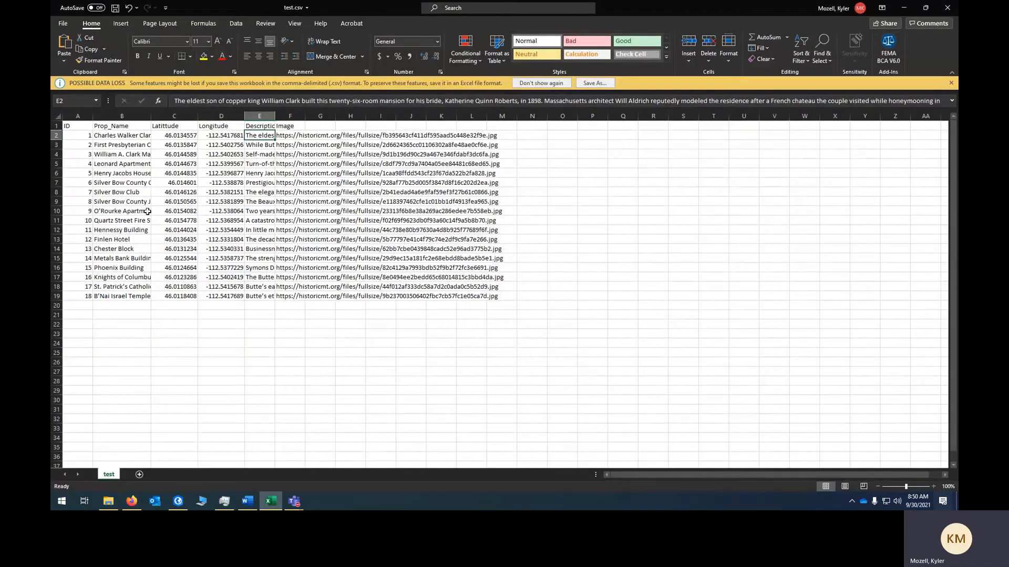
pyautogui.click(271, 501)
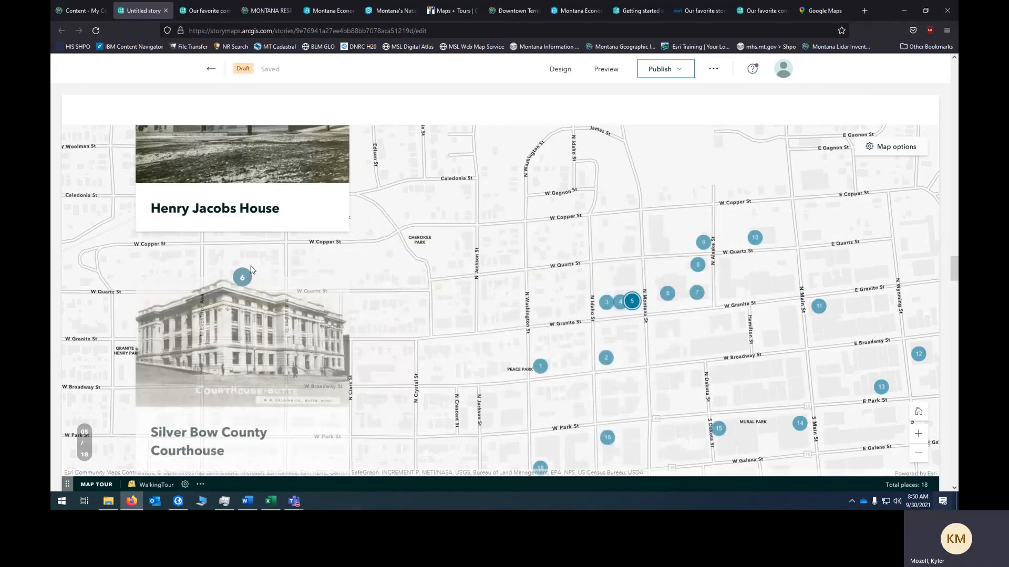
pyautogui.scroll(-3, 250, 270)
pyautogui.scroll(6, 250, 270)
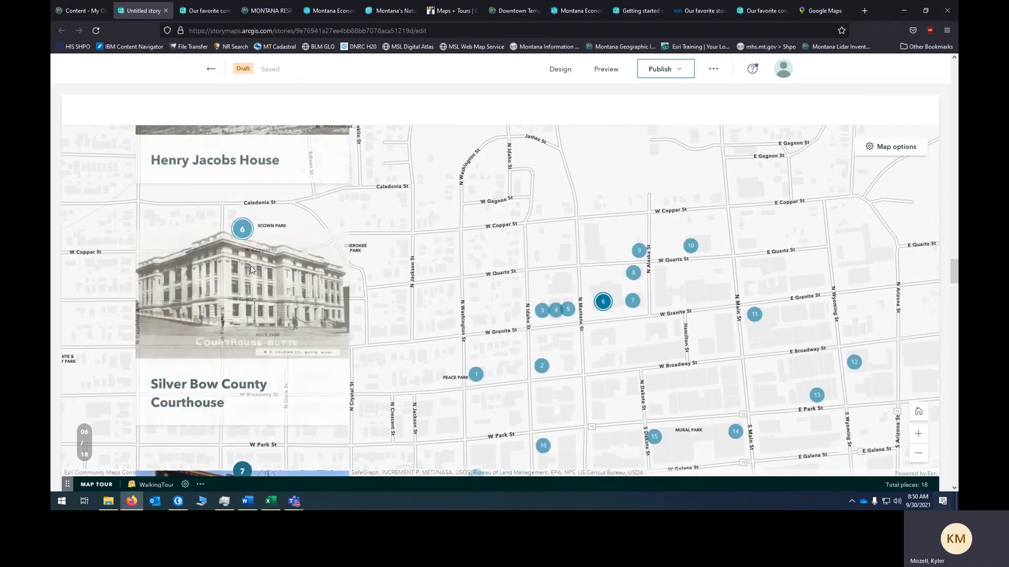
pyautogui.scroll(5, 251, 270)
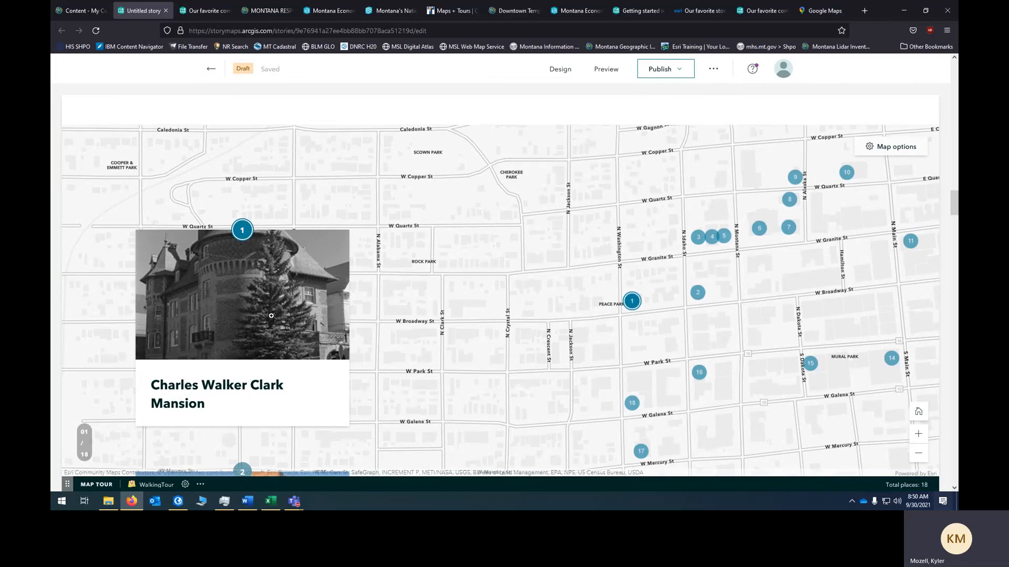
# Keep Prop_Name as the tour's place title, assign the Descriptio field as the place description, and review the first stop's card
pyautogui.click(186, 485)
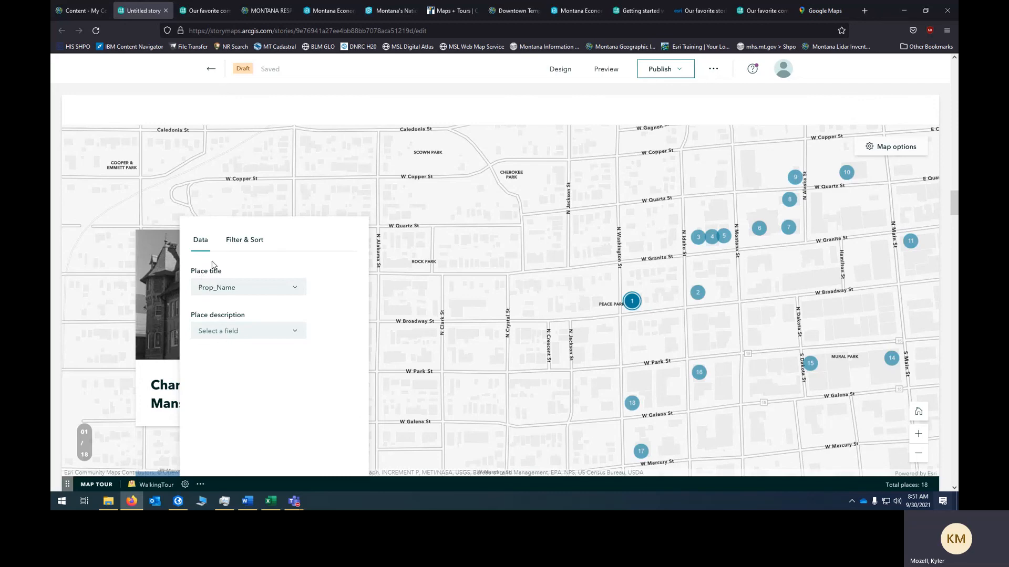
pyautogui.click(217, 291)
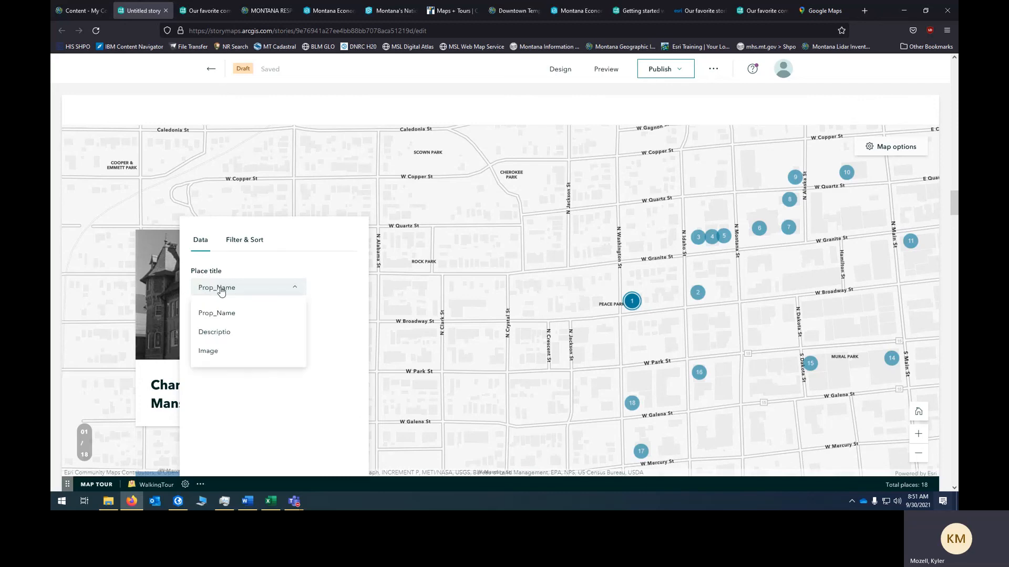
pyautogui.click(258, 269)
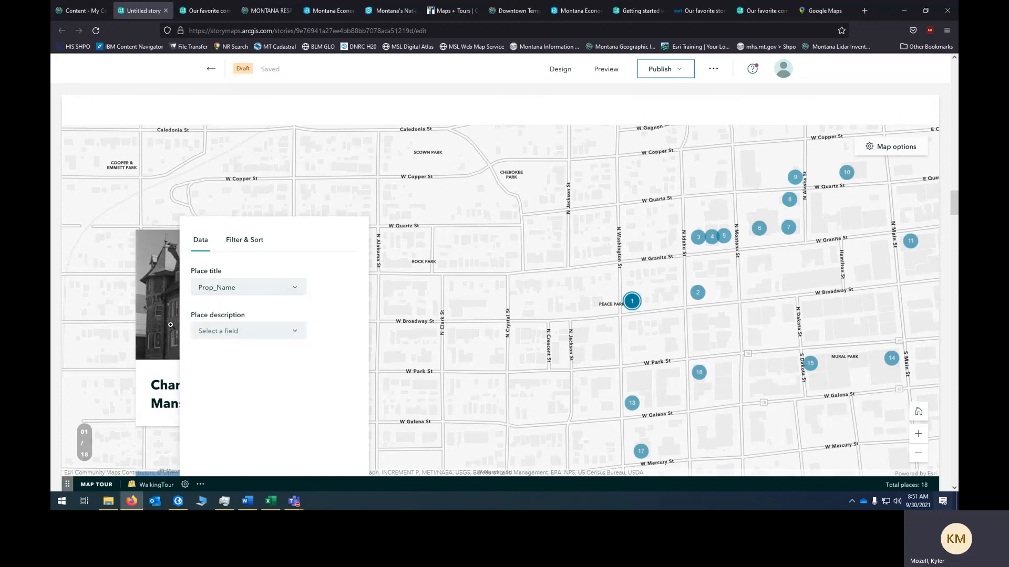
pyautogui.click(229, 341)
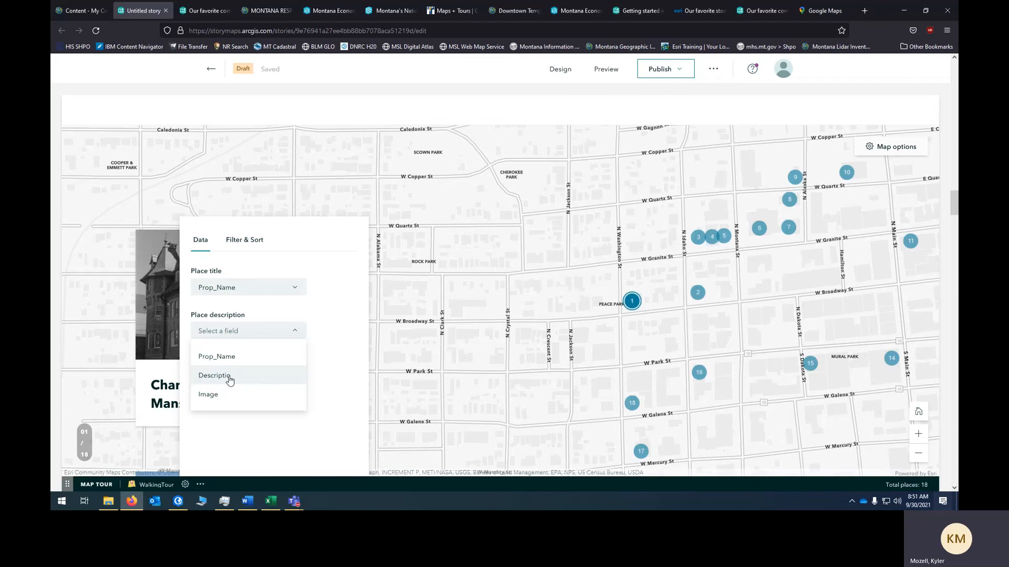
pyautogui.click(230, 377)
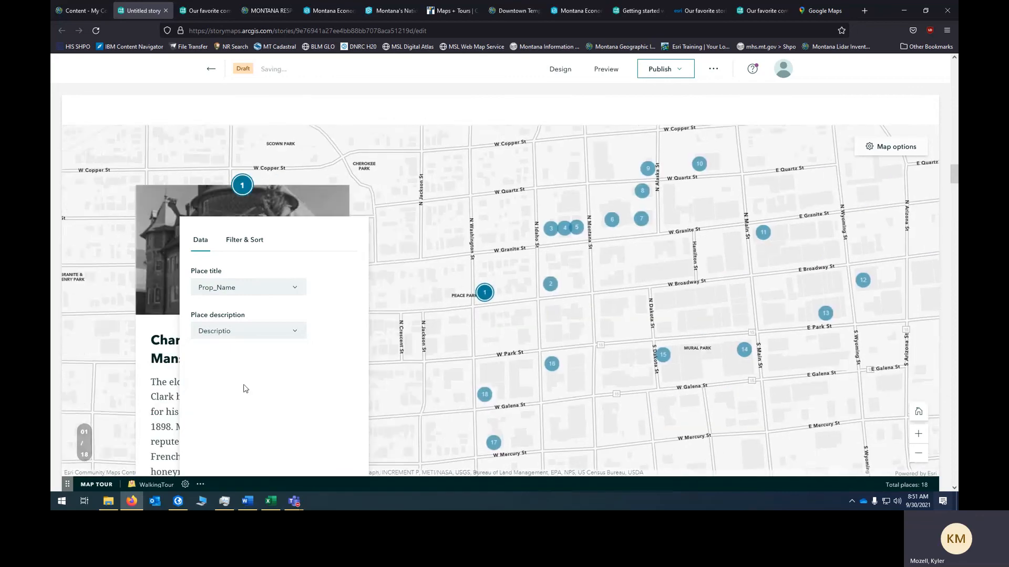
pyautogui.click(186, 485)
pyautogui.scroll(-2, 234, 408)
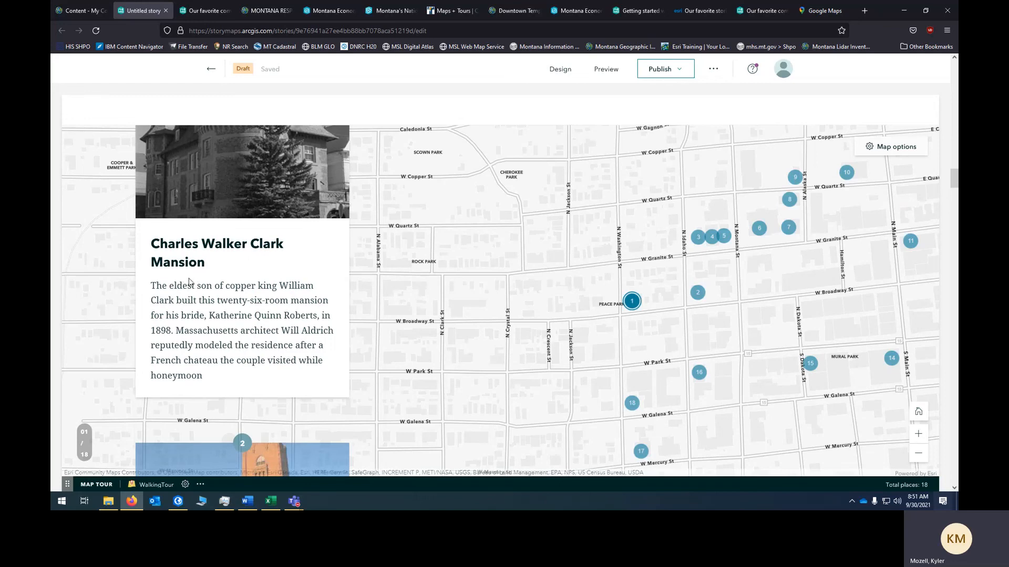
# Read the place descriptions on the first two tour cards, Charles Walker Clark Mansion and First Presbyterian Church Butte
pyautogui.moveTo(151, 286); pyautogui.dragTo(305, 374)
pyautogui.click(286, 328)
pyautogui.scroll(-5, 220, 377)
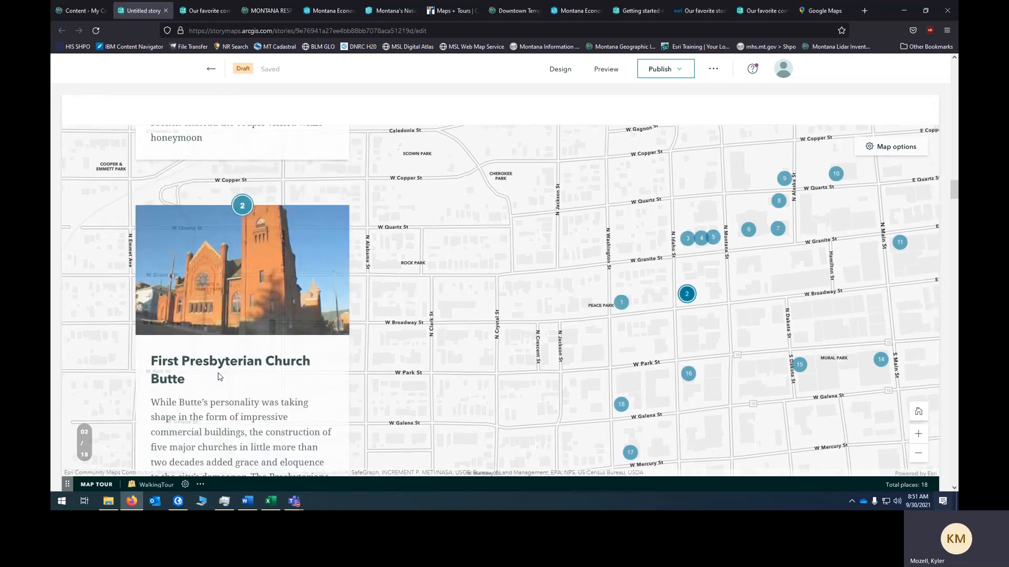
pyautogui.moveTo(223, 295); pyautogui.dragTo(232, 297)
pyautogui.click(281, 304)
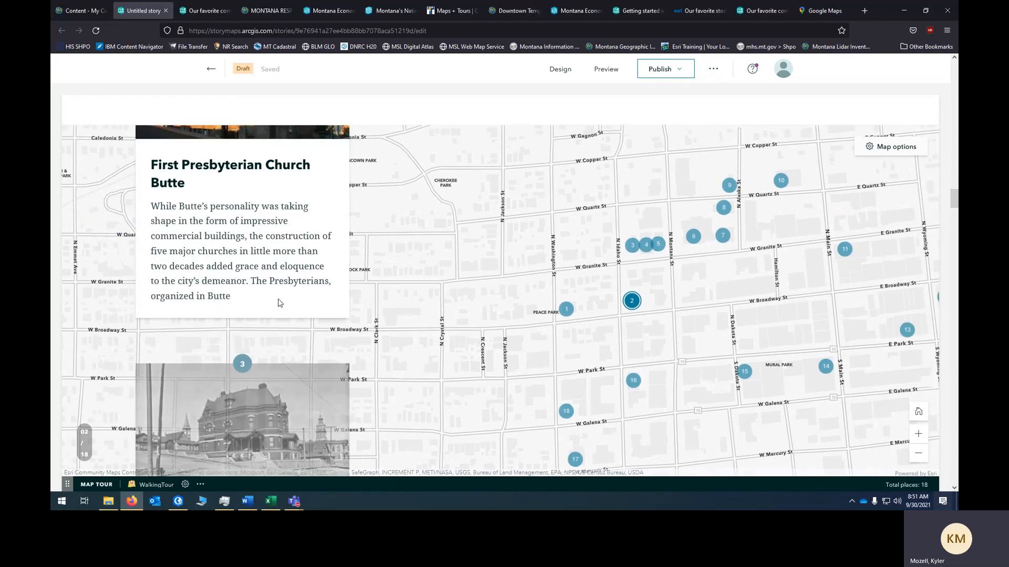
pyautogui.tripleClick(161, 219)
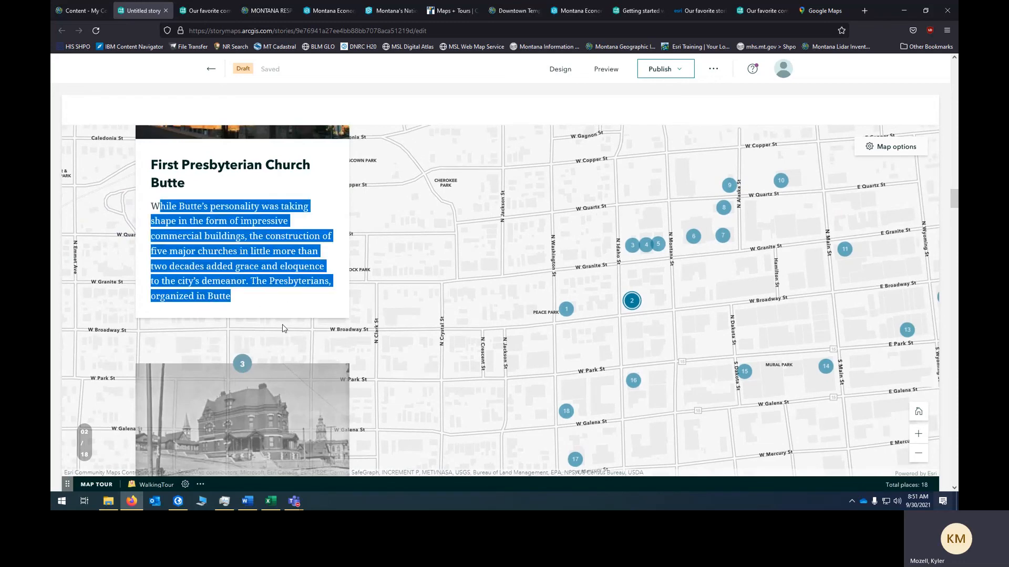
pyautogui.click(221, 266)
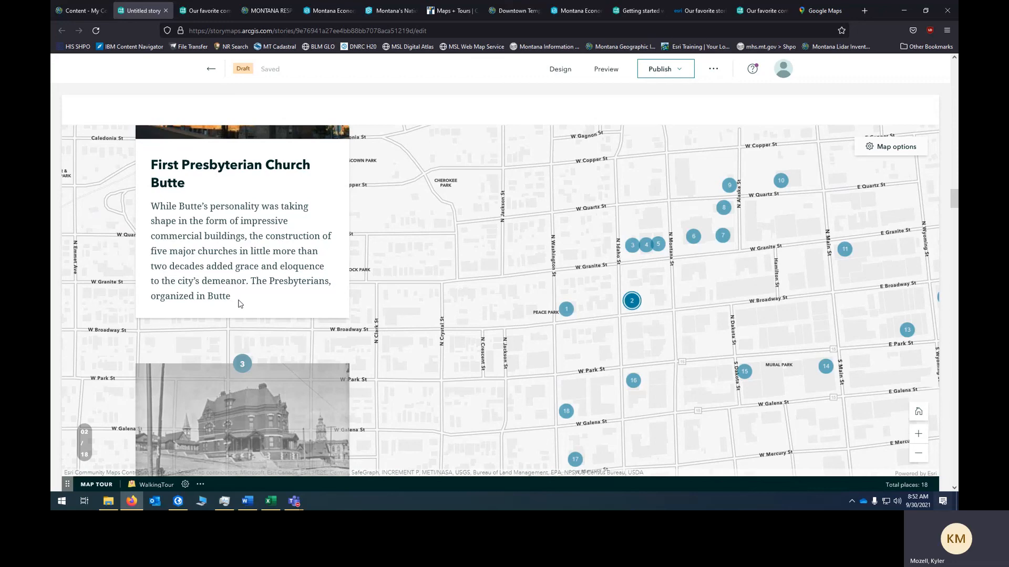
# Examine how much text the First Presbyterian Church Butte description holds, and go back to the first stop's card
pyautogui.moveTo(152, 206); pyautogui.dragTo(296, 281)
pyautogui.click(219, 234)
pyautogui.moveTo(152, 206); pyautogui.dragTo(329, 256)
pyautogui.moveTo(151, 267); pyautogui.dragTo(262, 264)
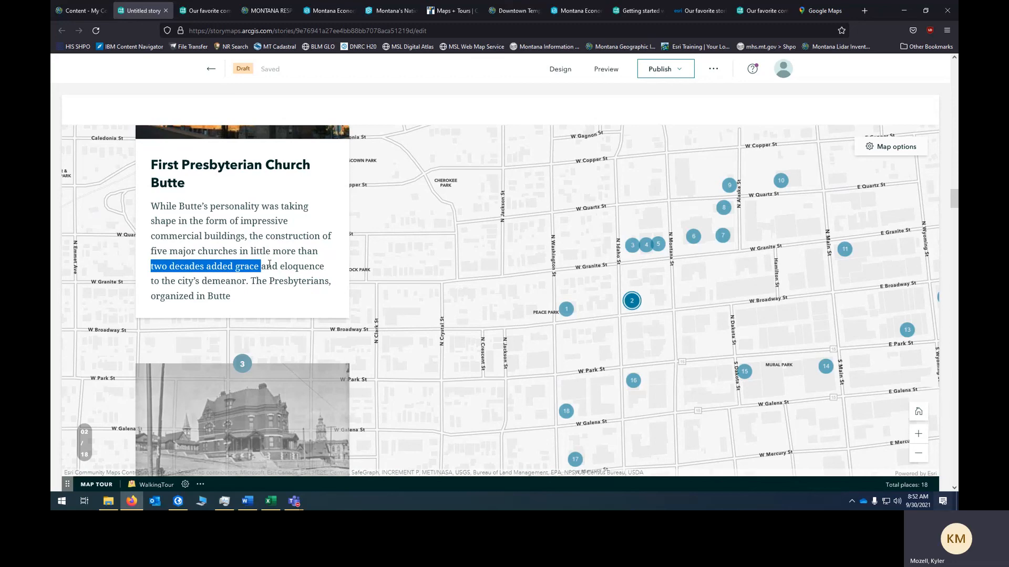
pyautogui.click(279, 250)
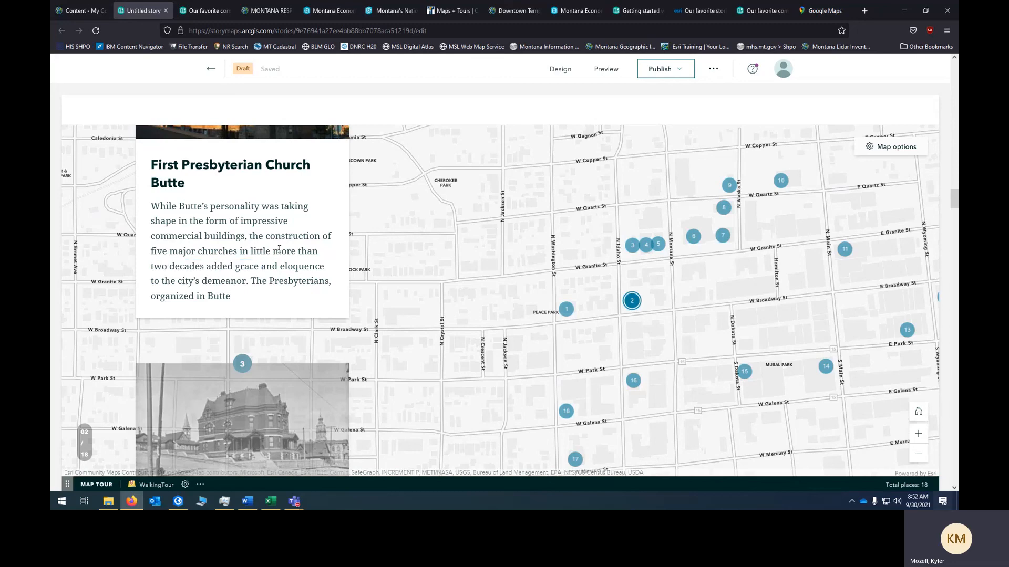
pyautogui.scroll(3, 278, 250)
pyautogui.scroll(3, 313, 182)
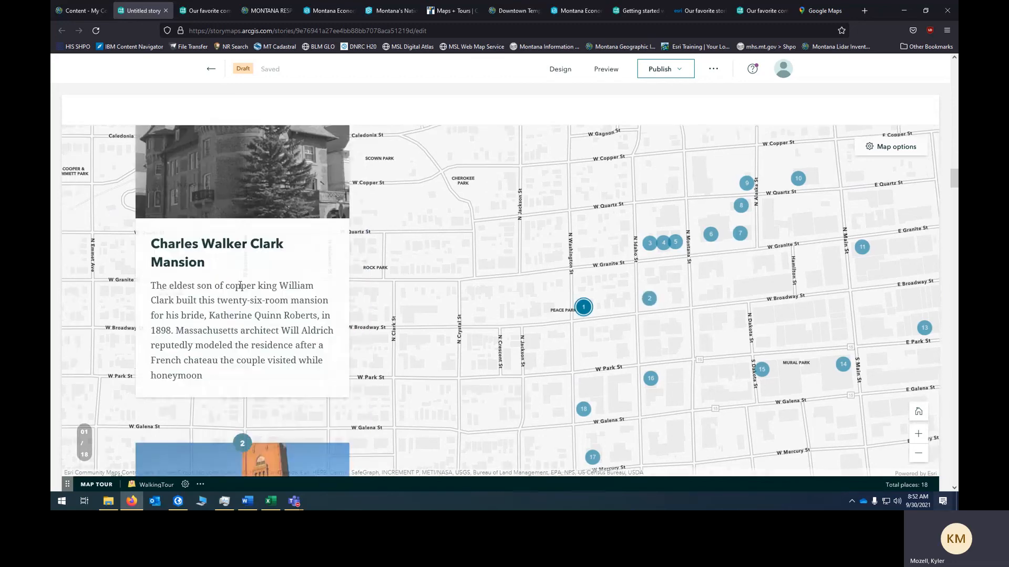
pyautogui.scroll(2, 233, 262)
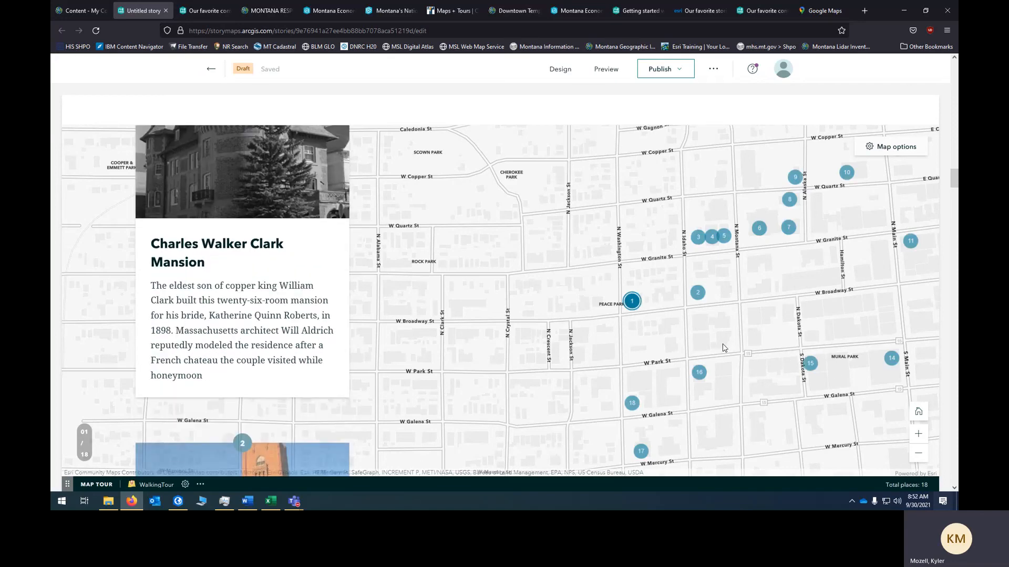
# Check the source table test.csv in Excel, return to the story, and review the first stop's photo and description
pyautogui.click(270, 500)
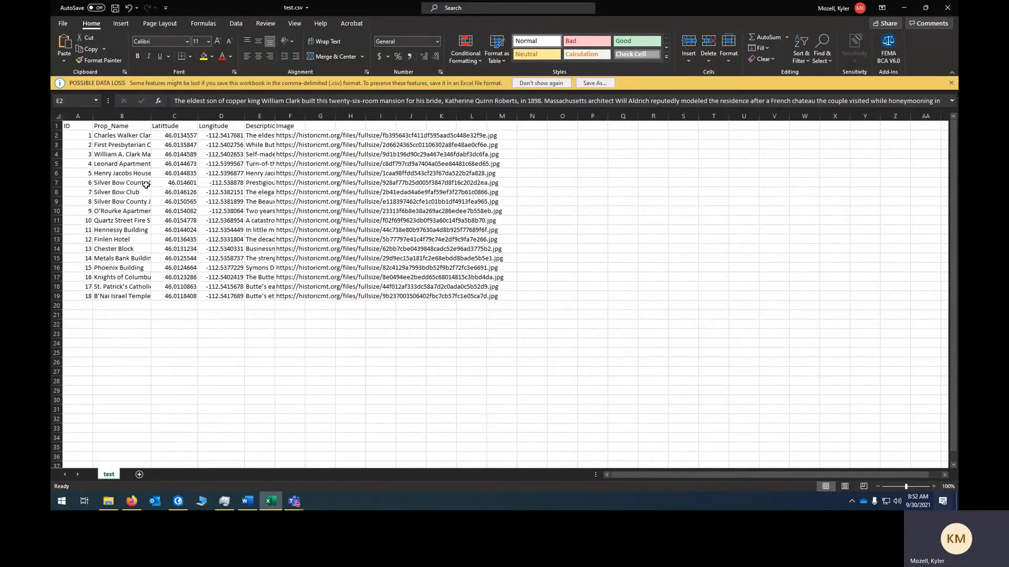
pyautogui.click(270, 503)
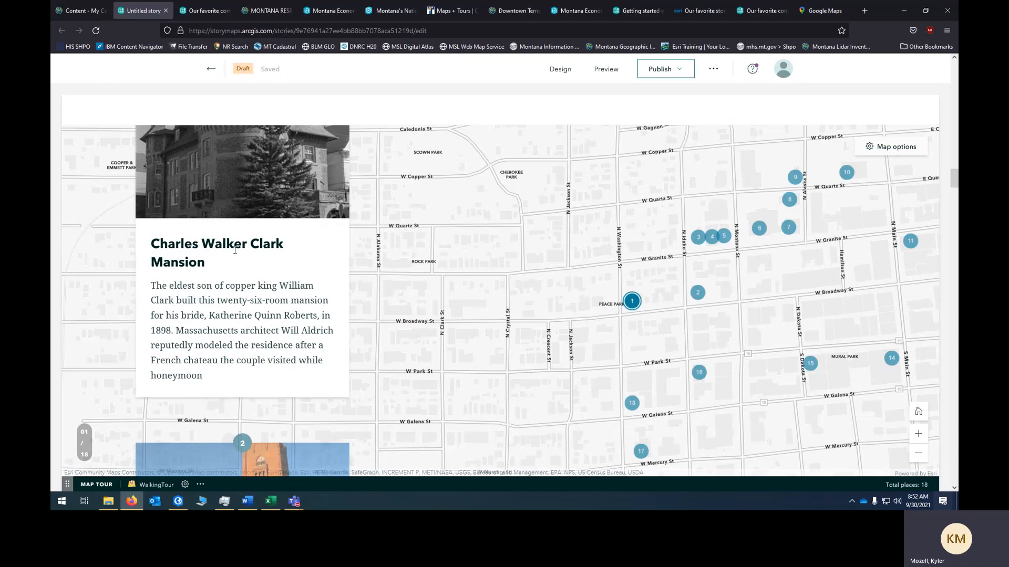
pyautogui.moveTo(268, 505)
pyautogui.scroll(4, 229, 268)
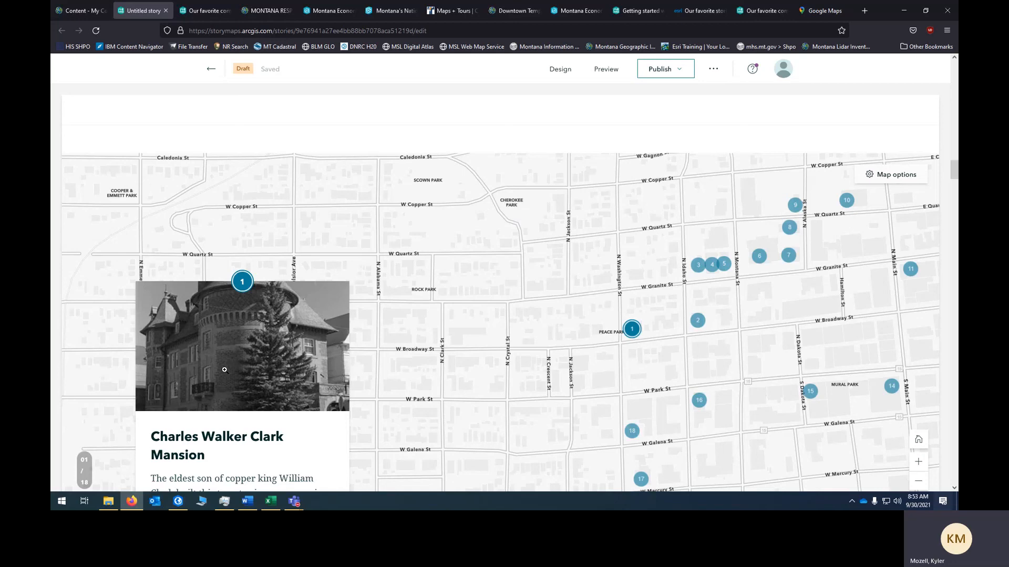
pyautogui.scroll(-1, 226, 371)
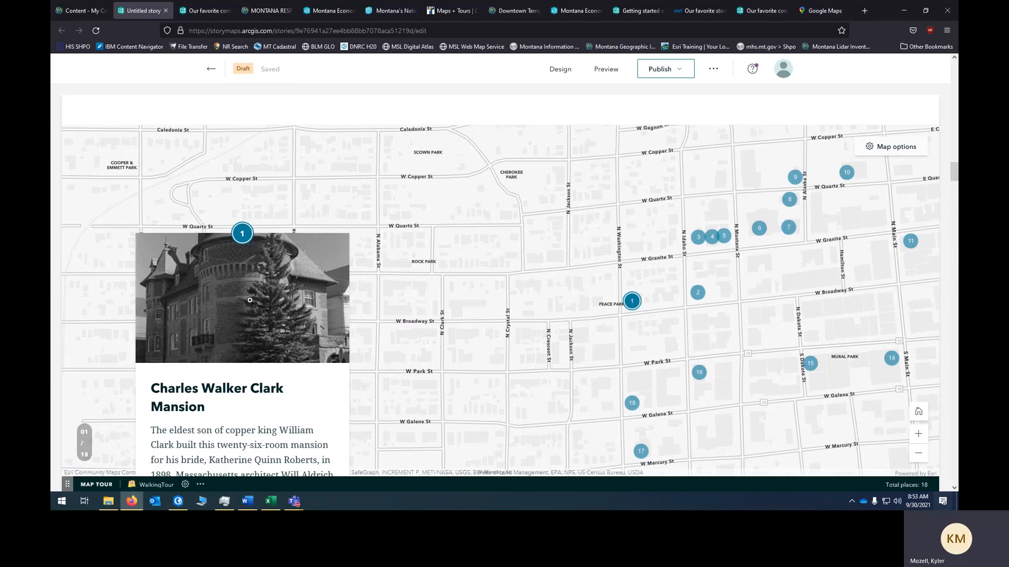
pyautogui.scroll(-1, 250, 300)
pyautogui.scroll(-5, 250, 300)
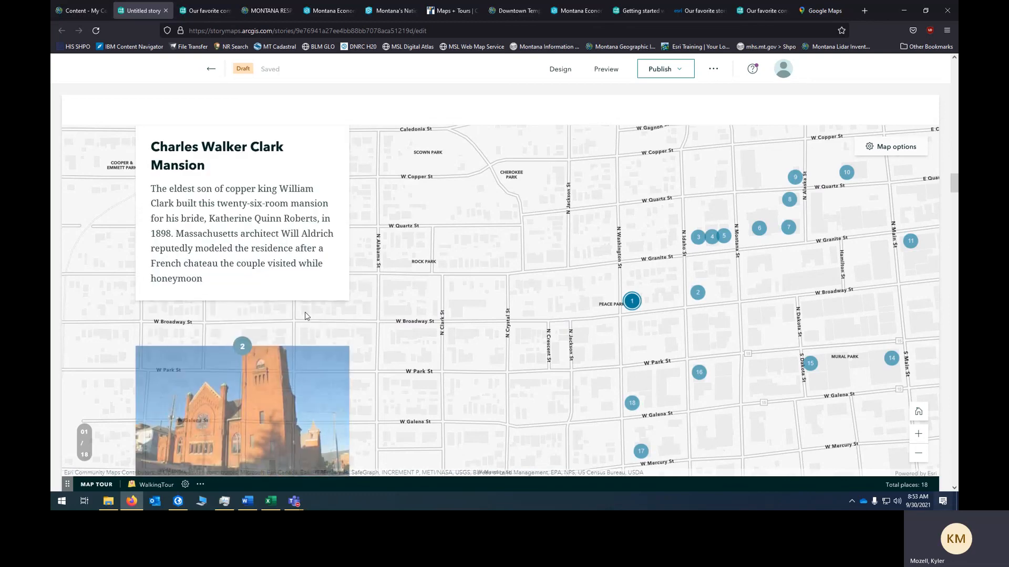
# Open the tour's map options, try the red theme color for the points, and choose a custom lighter blue instead
pyautogui.click(862, 154)
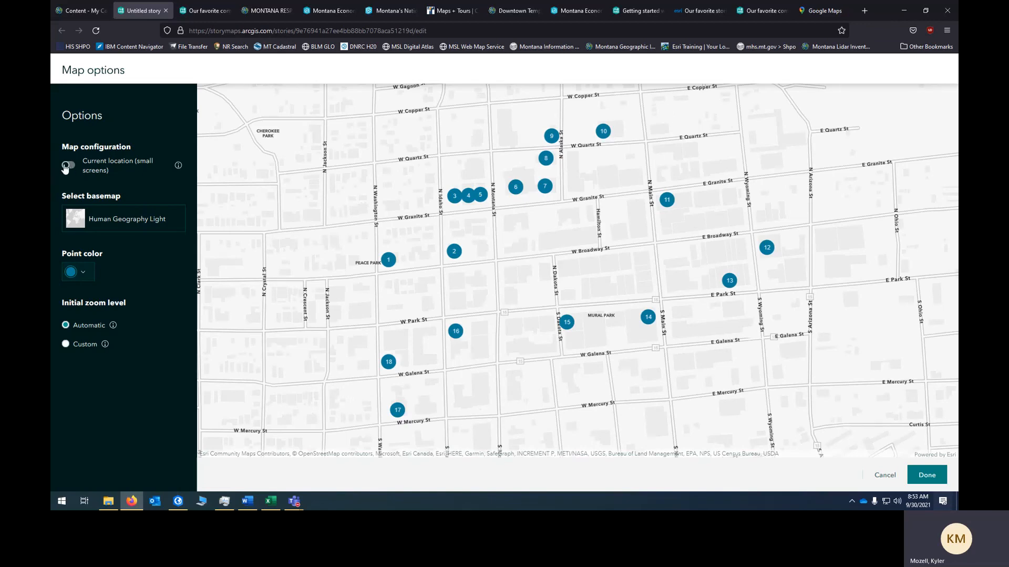
pyautogui.click(84, 277)
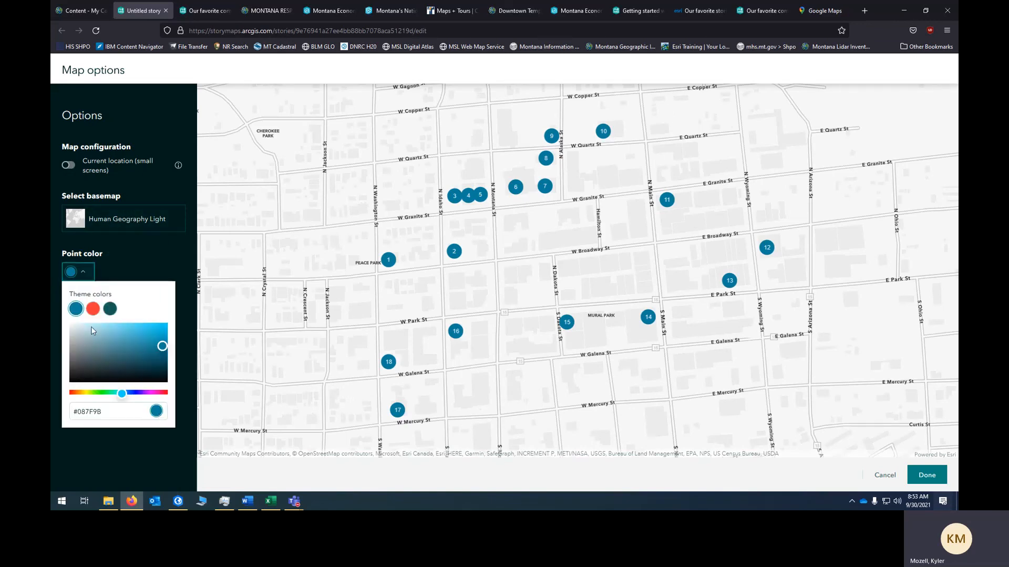
pyautogui.click(94, 310)
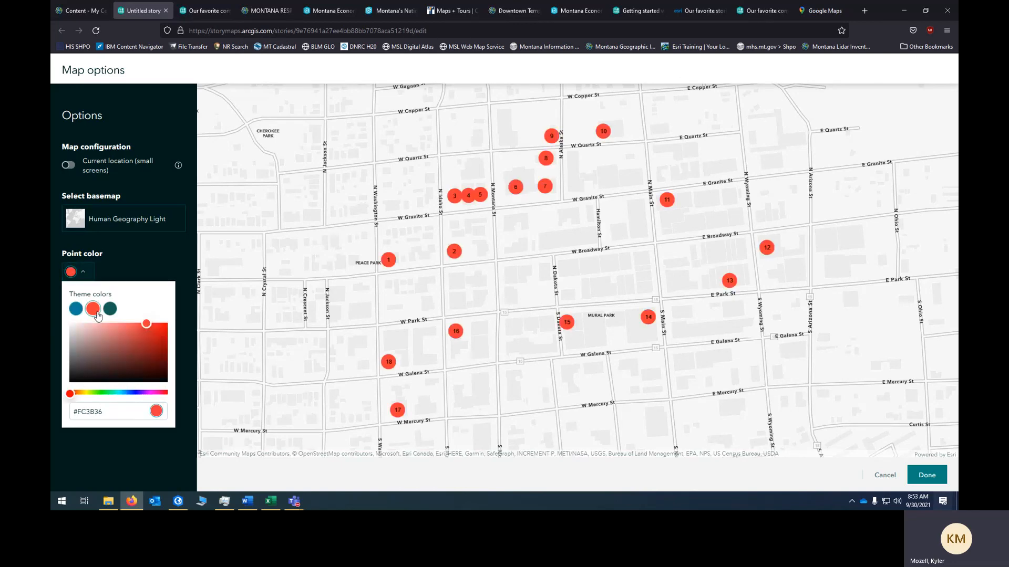
pyautogui.click(78, 310)
pyautogui.click(134, 336)
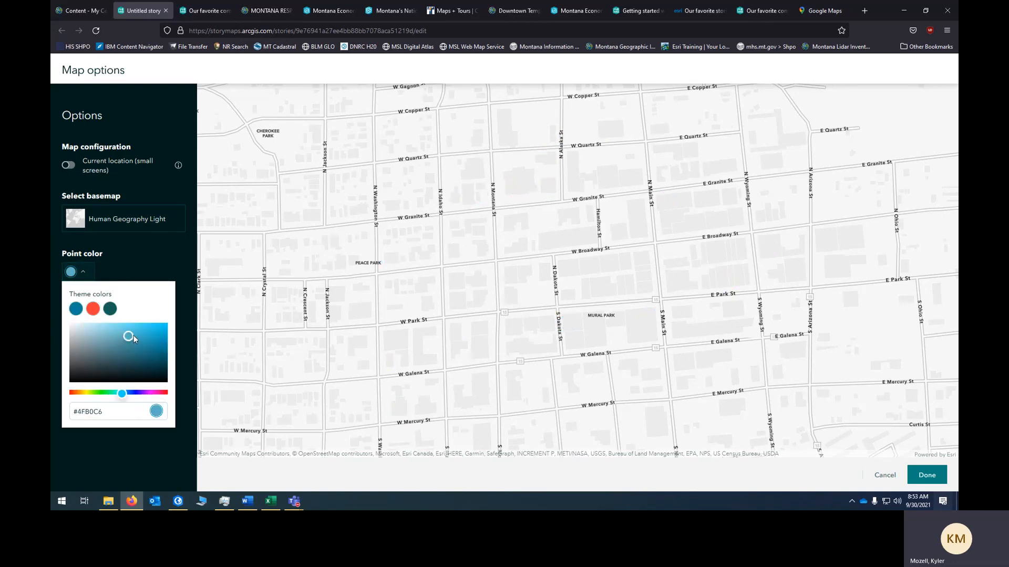
pyautogui.click(117, 451)
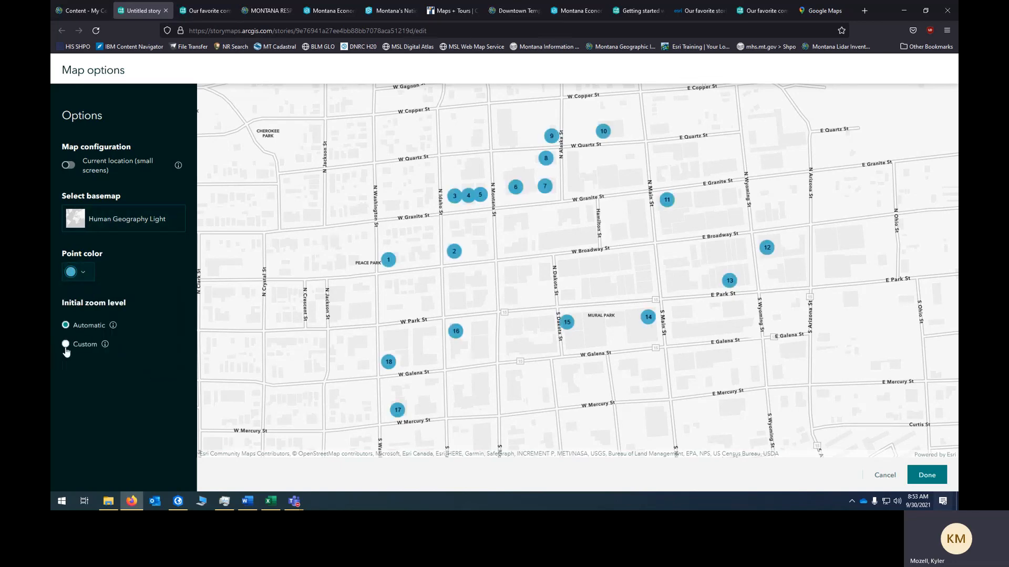
# Change the tour's basemap to Modern Antique, apply the map options, and review the next stops on the map
pyautogui.moveTo(113, 327)
pyautogui.click(145, 228)
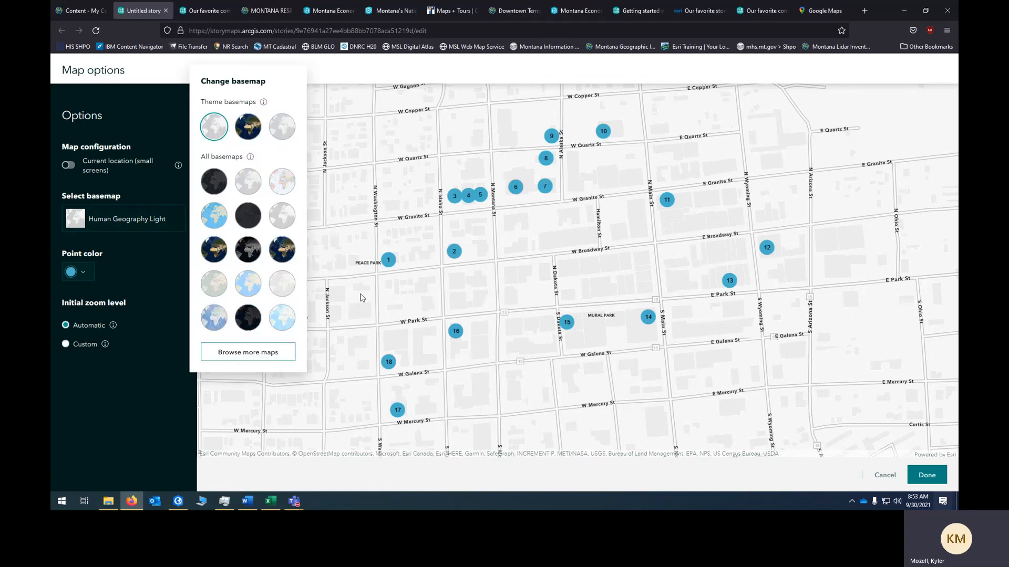
pyautogui.click(219, 288)
pyautogui.click(132, 400)
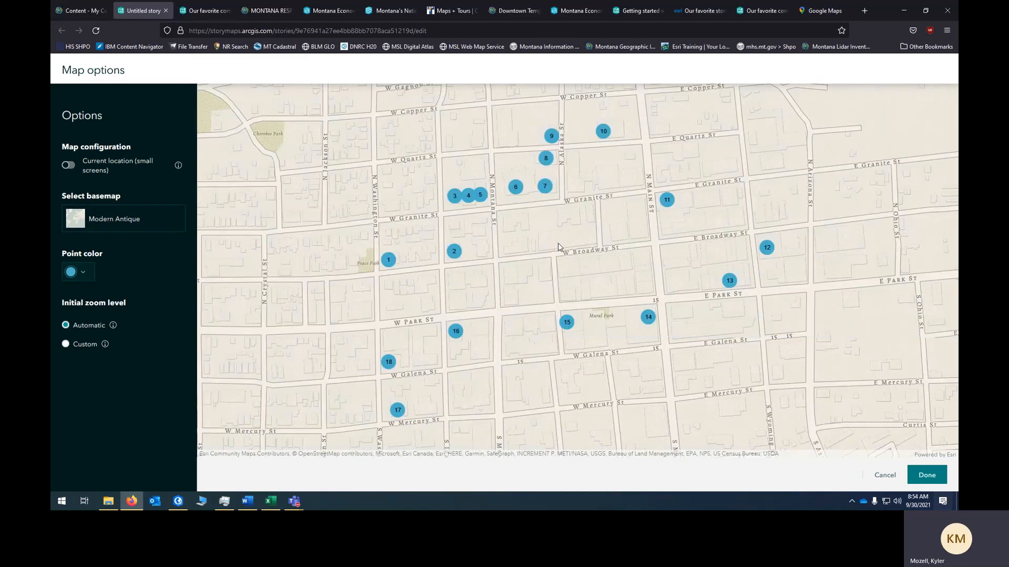
pyautogui.click(923, 472)
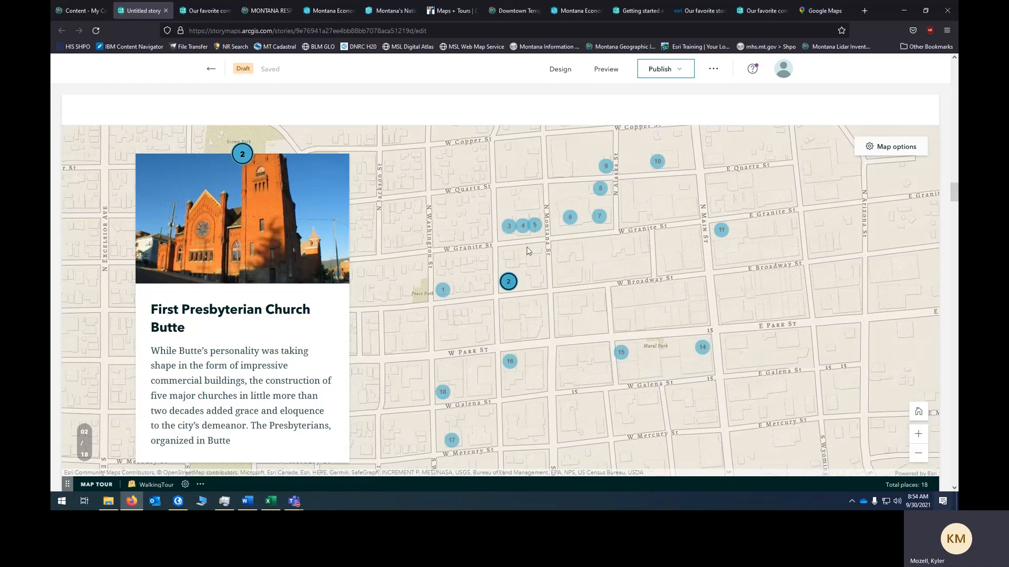
pyautogui.scroll(-6, 515, 286)
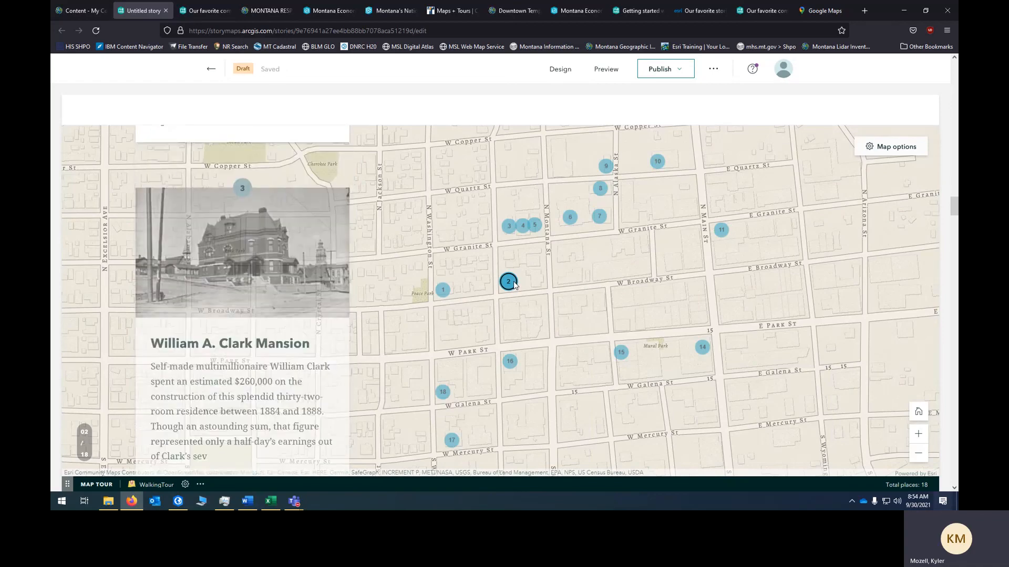
pyautogui.scroll(-10, 515, 284)
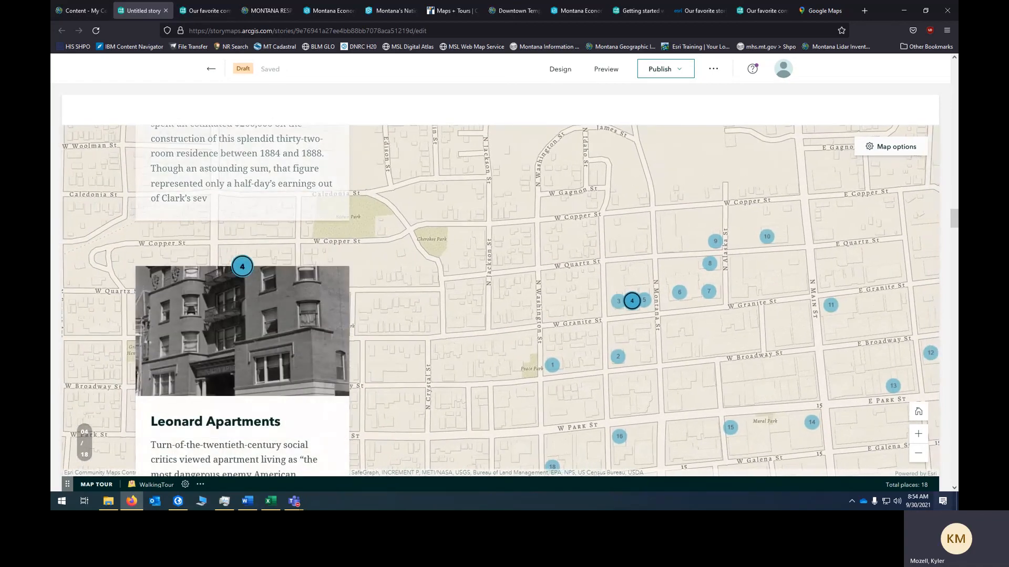
# Look at the creation choices for another map tour below the WalkingTour block, check the HCDemos content, and exit without creating one
pyautogui.moveTo(952, 216); pyautogui.dragTo(923, 467)
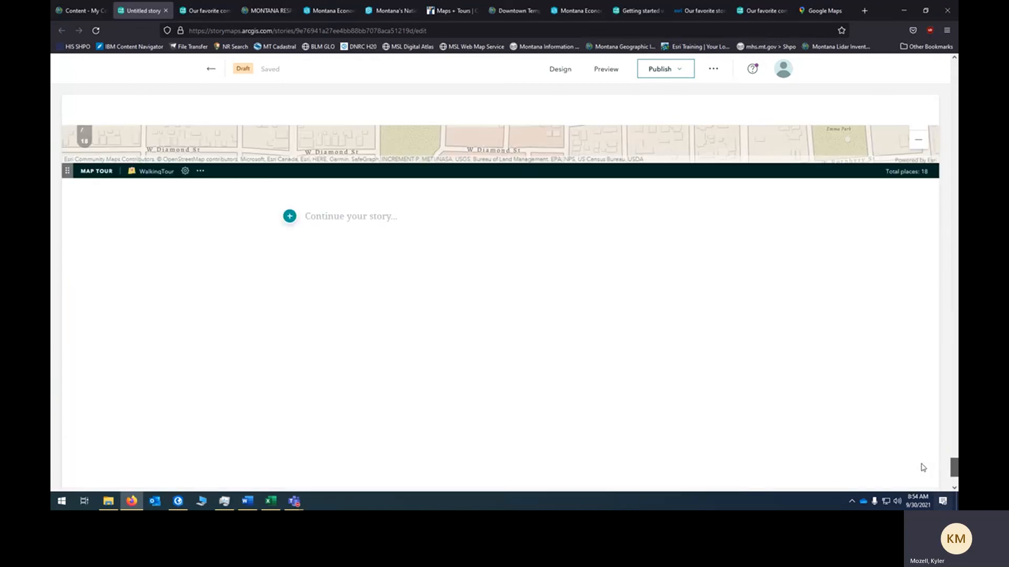
pyautogui.click(289, 216)
pyautogui.scroll(-5, 358, 372)
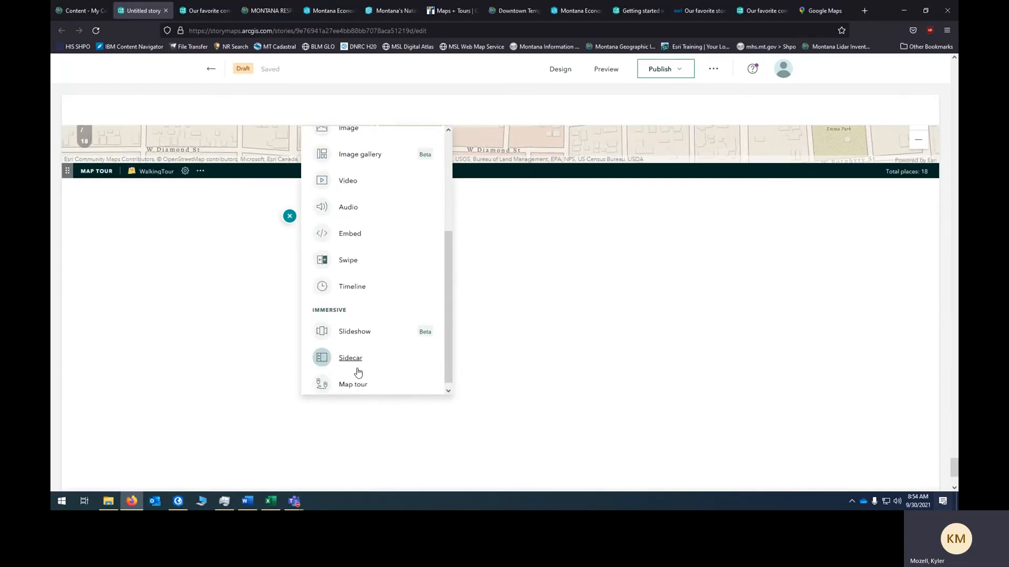
pyautogui.click(353, 384)
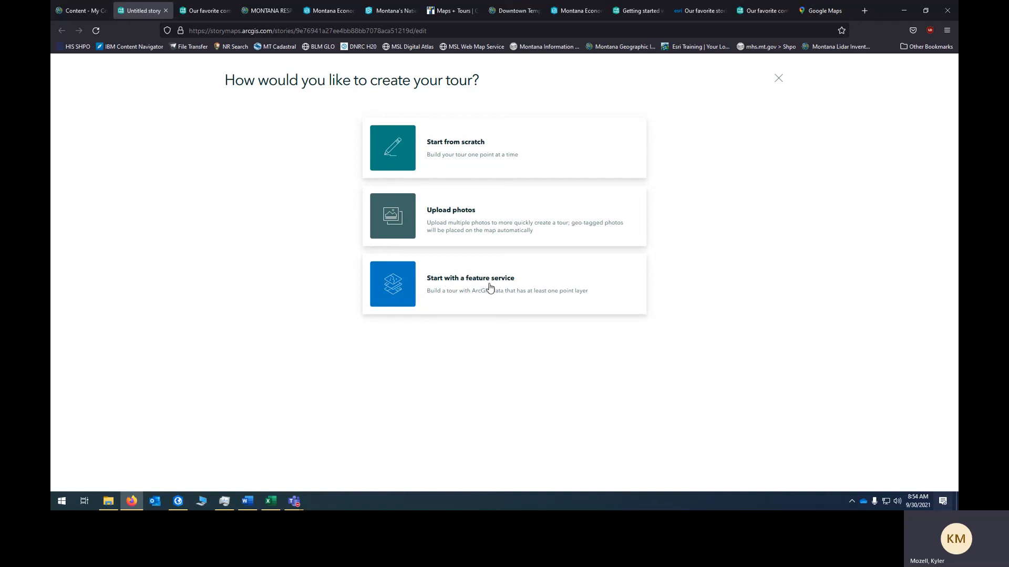
pyautogui.click(72, 11)
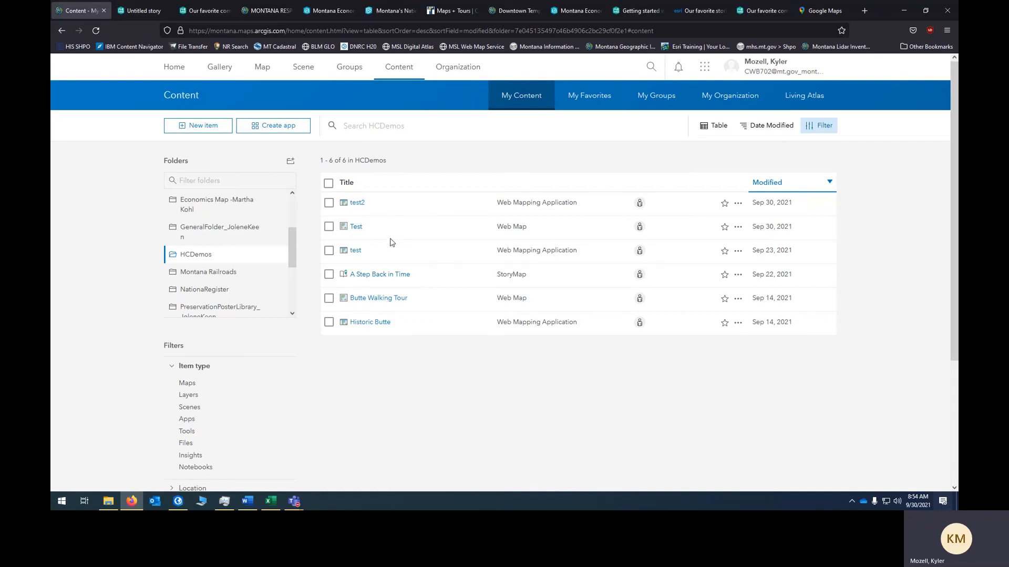
pyautogui.click(144, 13)
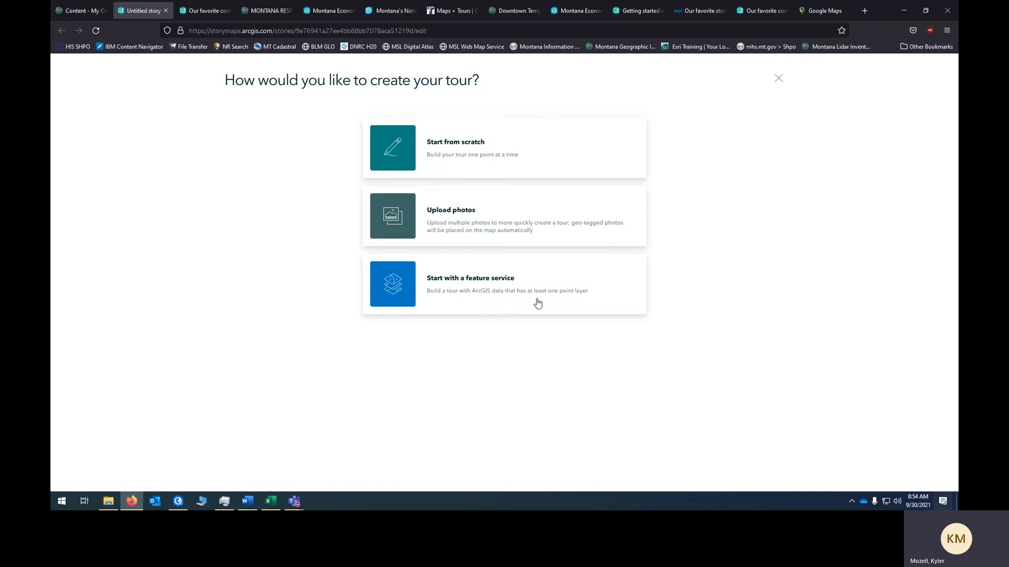
pyautogui.click(778, 78)
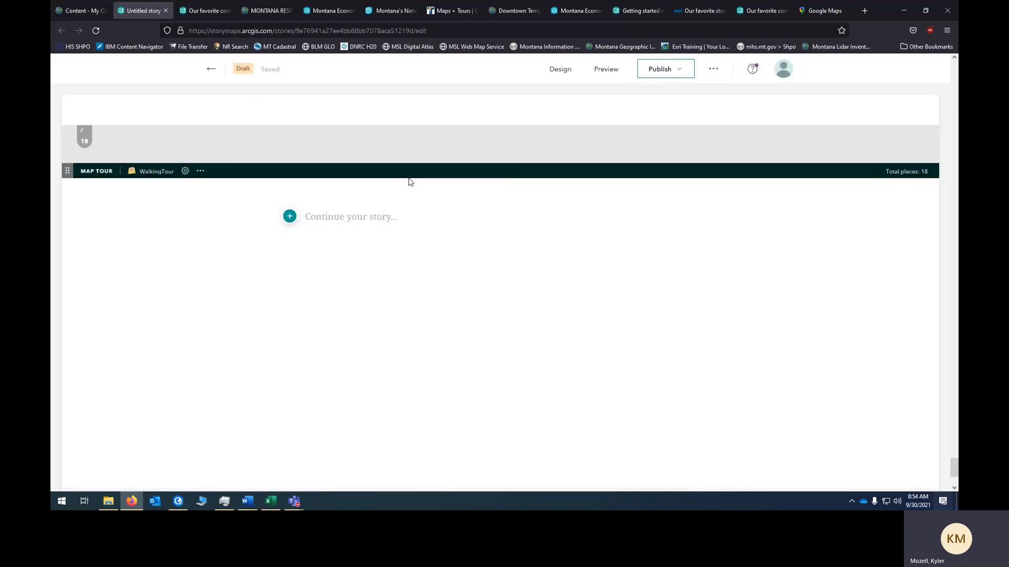
# Return to the story's title section and switch back to the HCDemos folder in ArcGIS Online content
pyautogui.moveTo(955, 463); pyautogui.dragTo(926, 68)
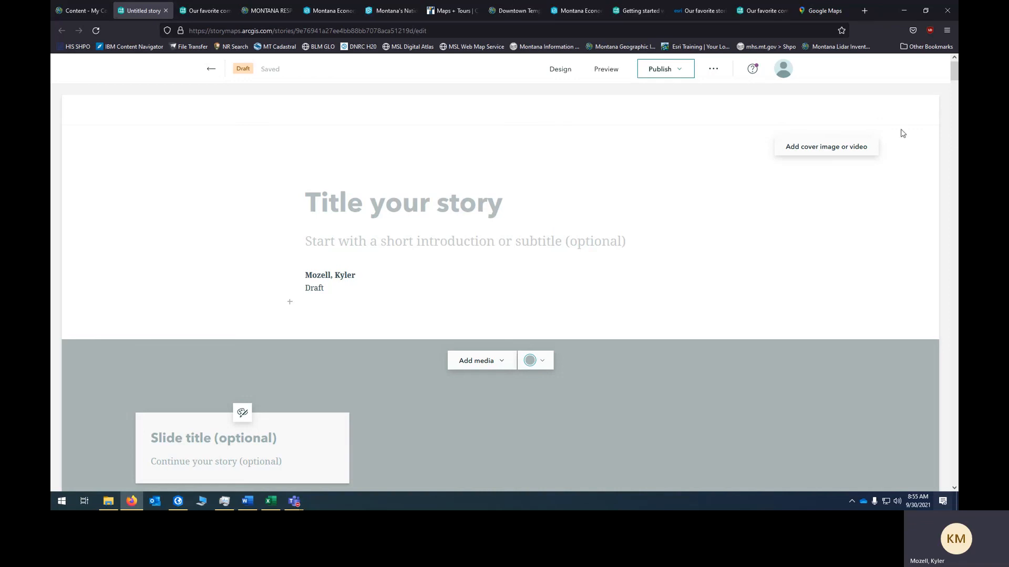
pyautogui.scroll(-1, 889, 85)
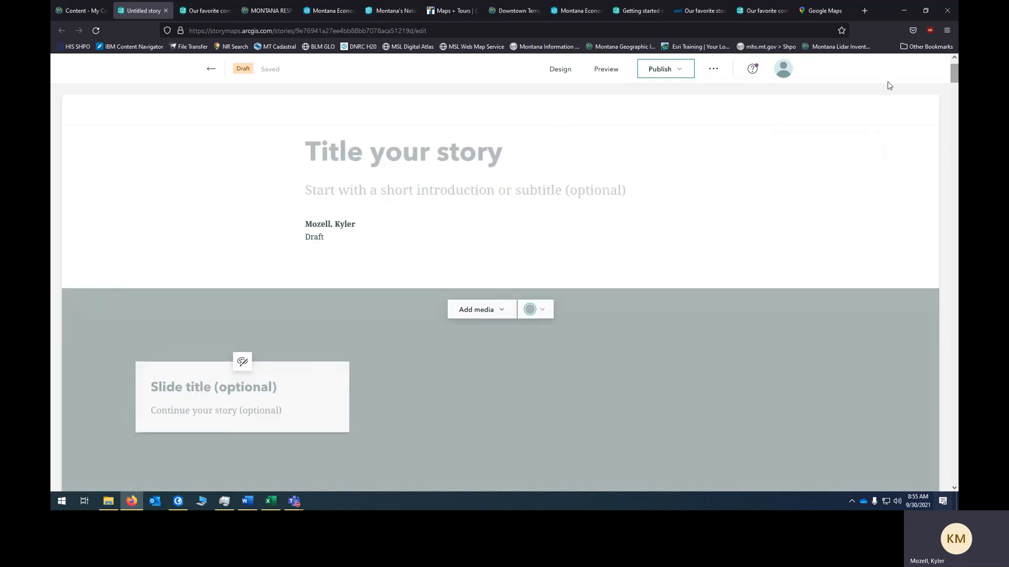
pyautogui.click(82, 10)
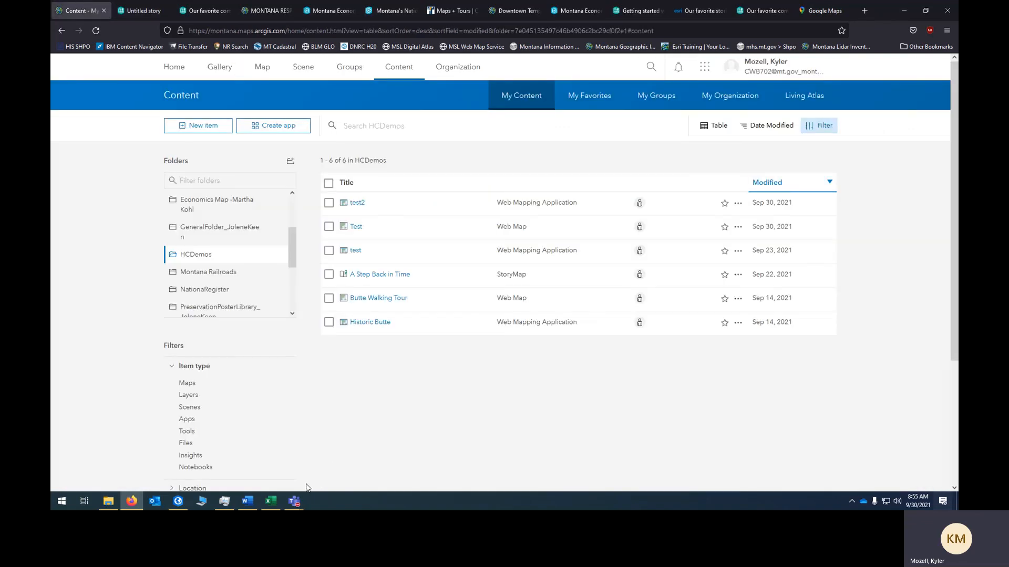
pyautogui.moveTo(296, 503)
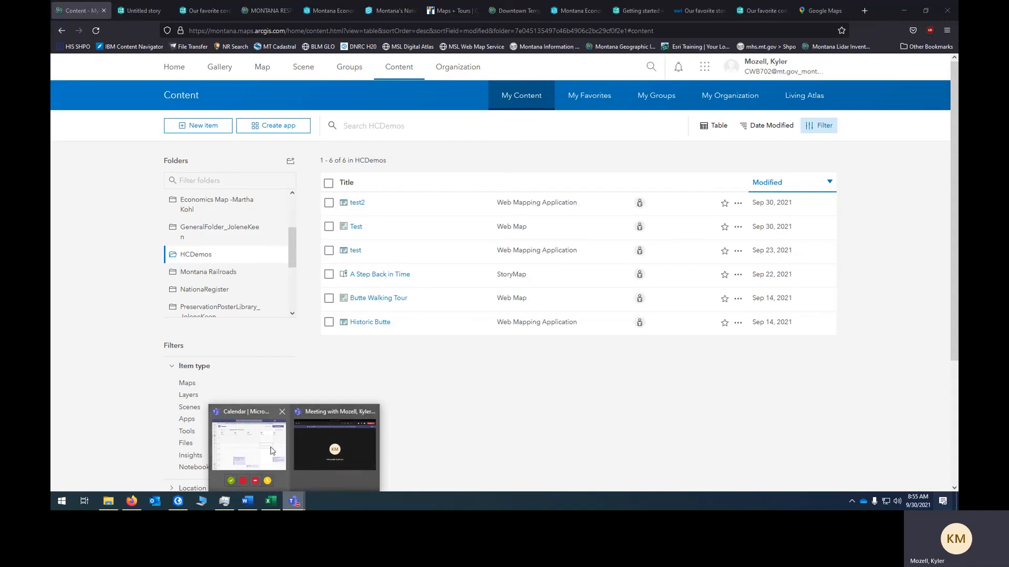